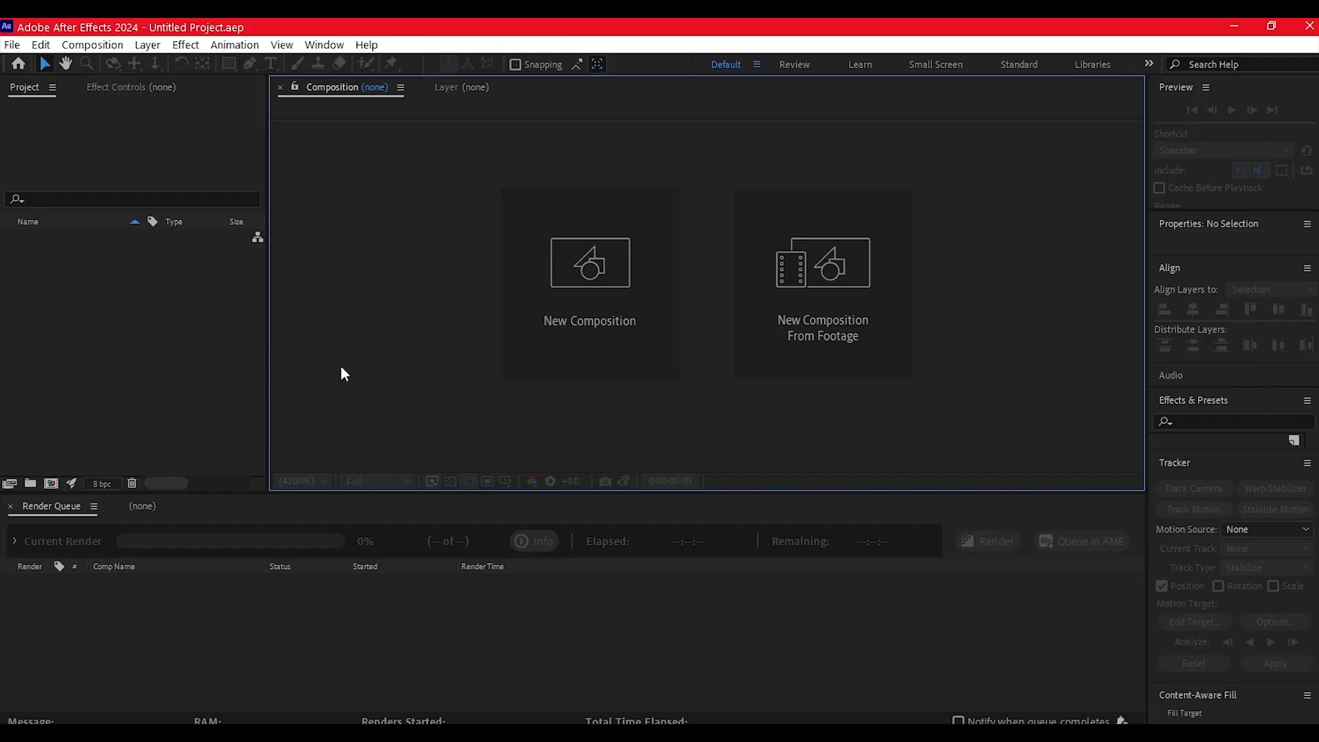
Create a 1920×1080 composition named 'title' from the HD 24 fps preset
{"action": "left_click", "coordinate": [669, 332]}
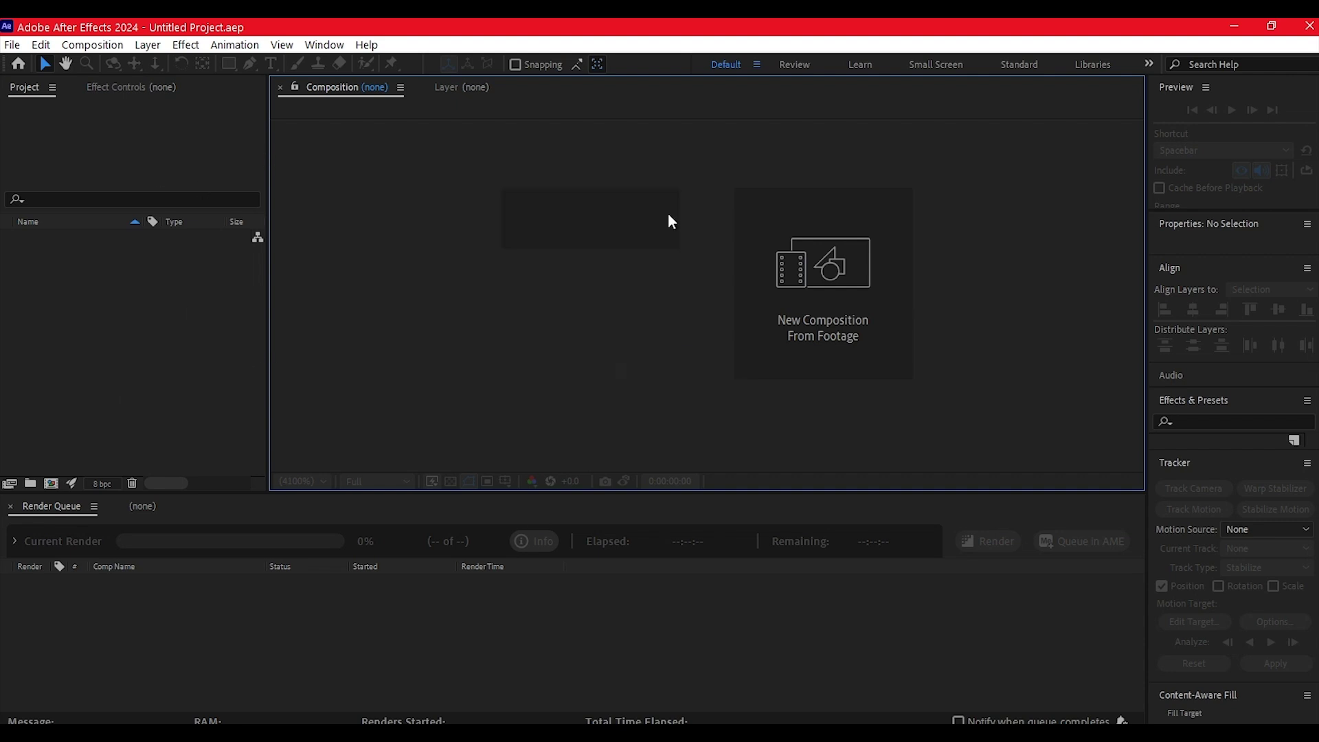
{"action": "left_click", "coordinate": [581, 266]}
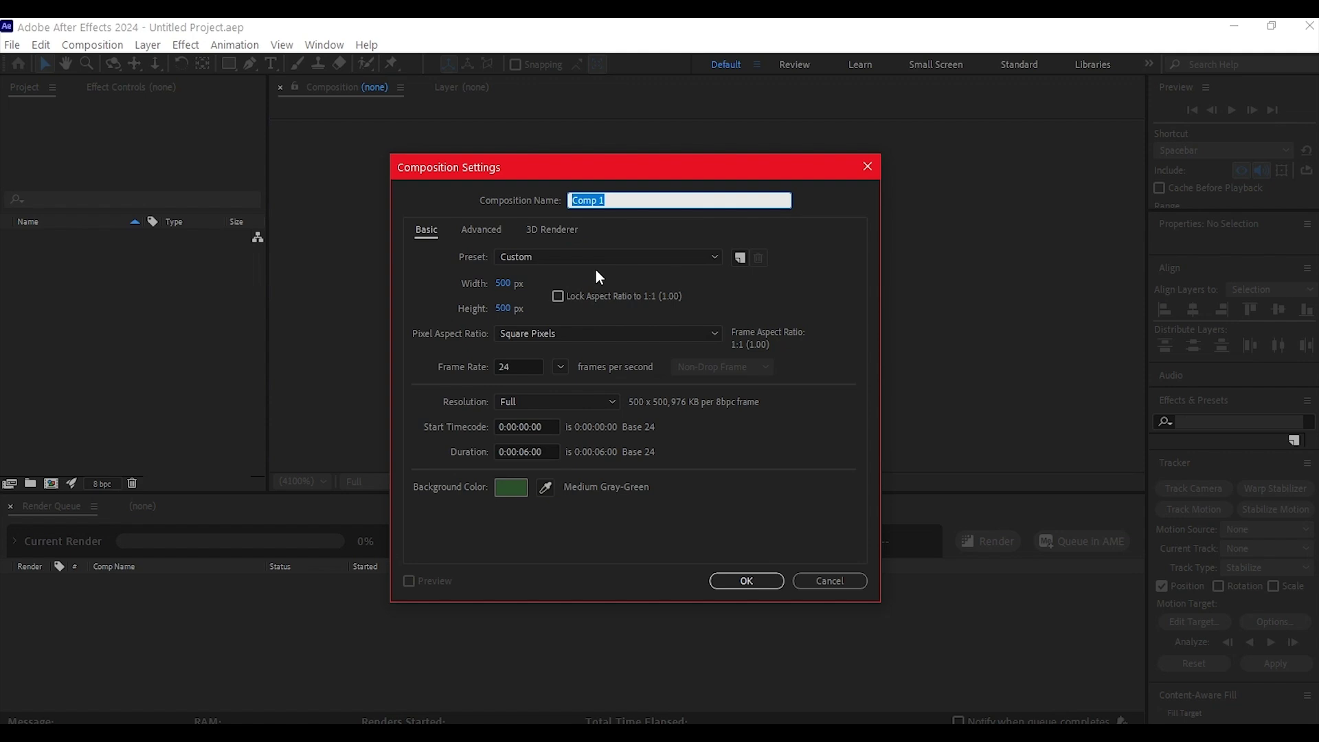
{"action": "type", "text": "title"}
{"action": "left_click", "coordinate": [503, 283]}
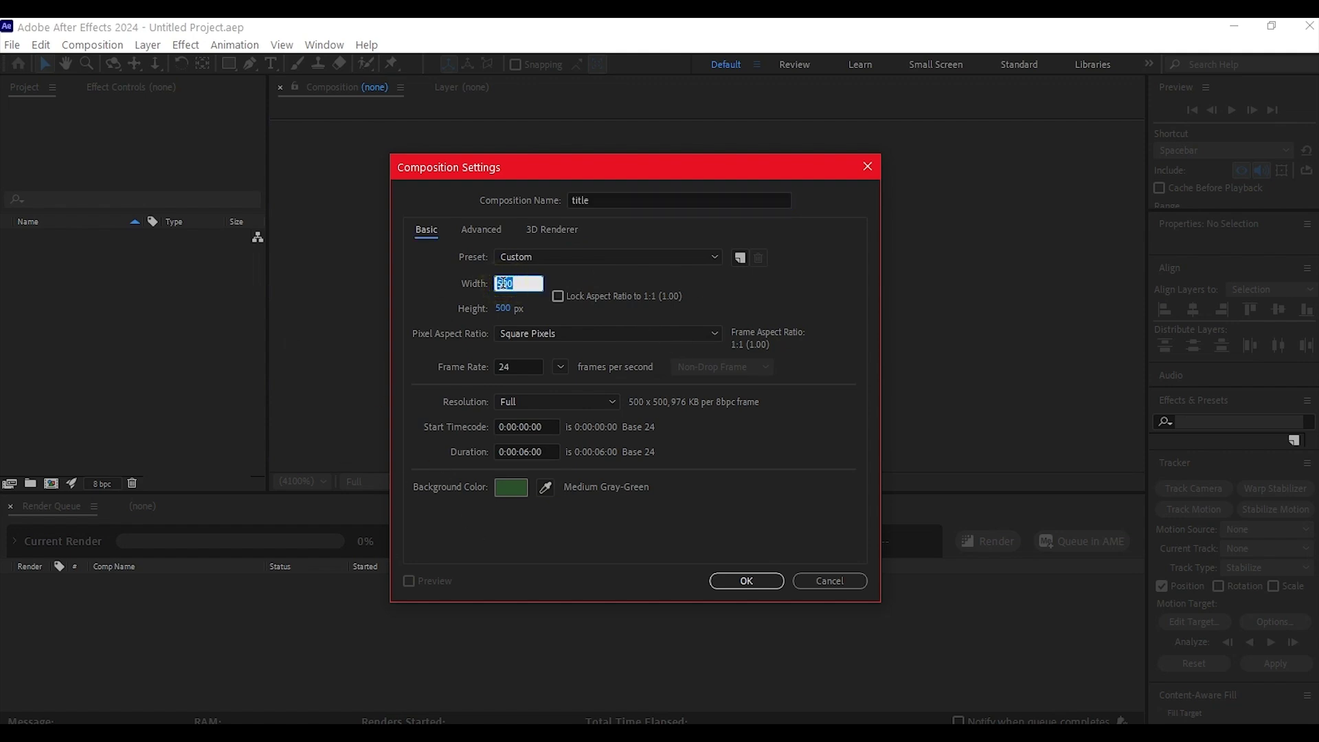
{"action": "type", "text": "1920"}
{"action": "key", "text": "Tab"}
{"action": "type", "text": "1080"}
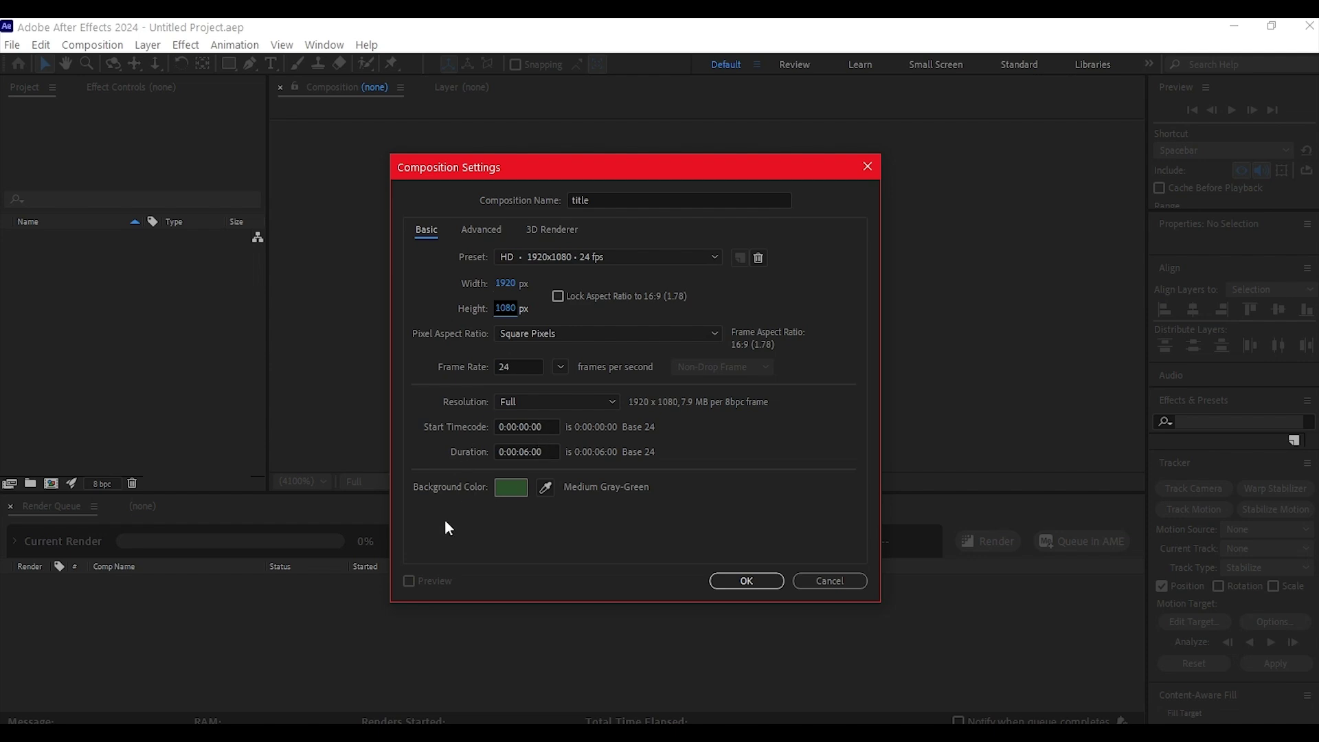
{"action": "left_click", "coordinate": [747, 579]}
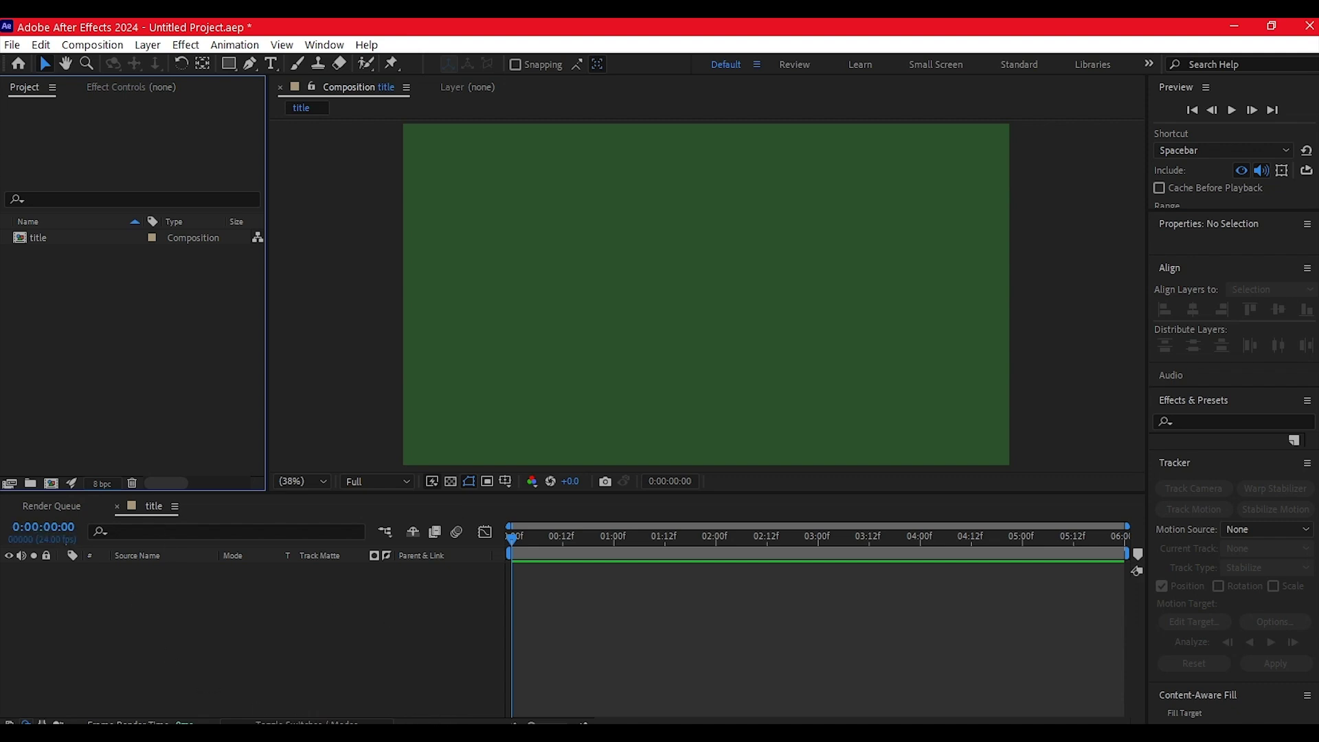
Drag Transition 1 from the Sound Effects folder into the After Effects Project panel
{"action": "mouse_move", "coordinate": [503, 734]}
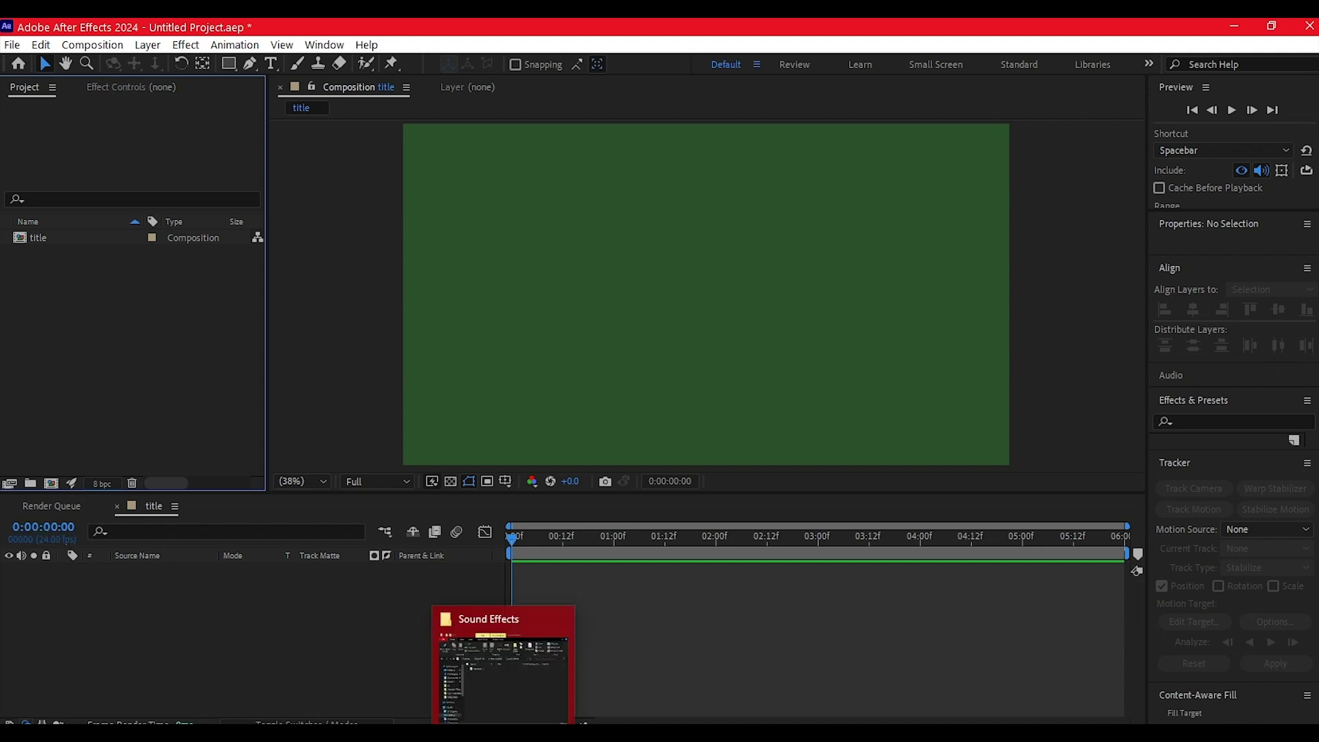
{"action": "left_click", "coordinate": [503, 663]}
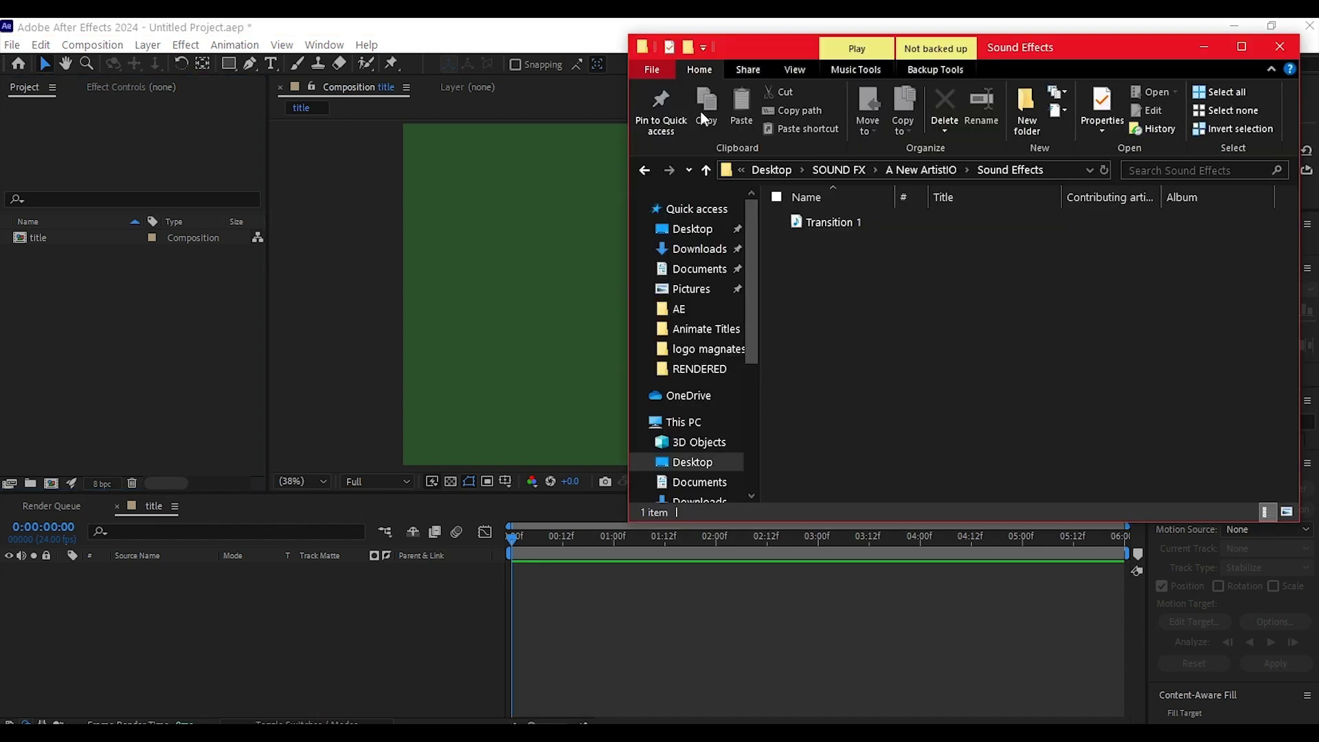
{"action": "left_click_drag", "start_coordinate": [831, 226], "coordinate": [143, 345]}
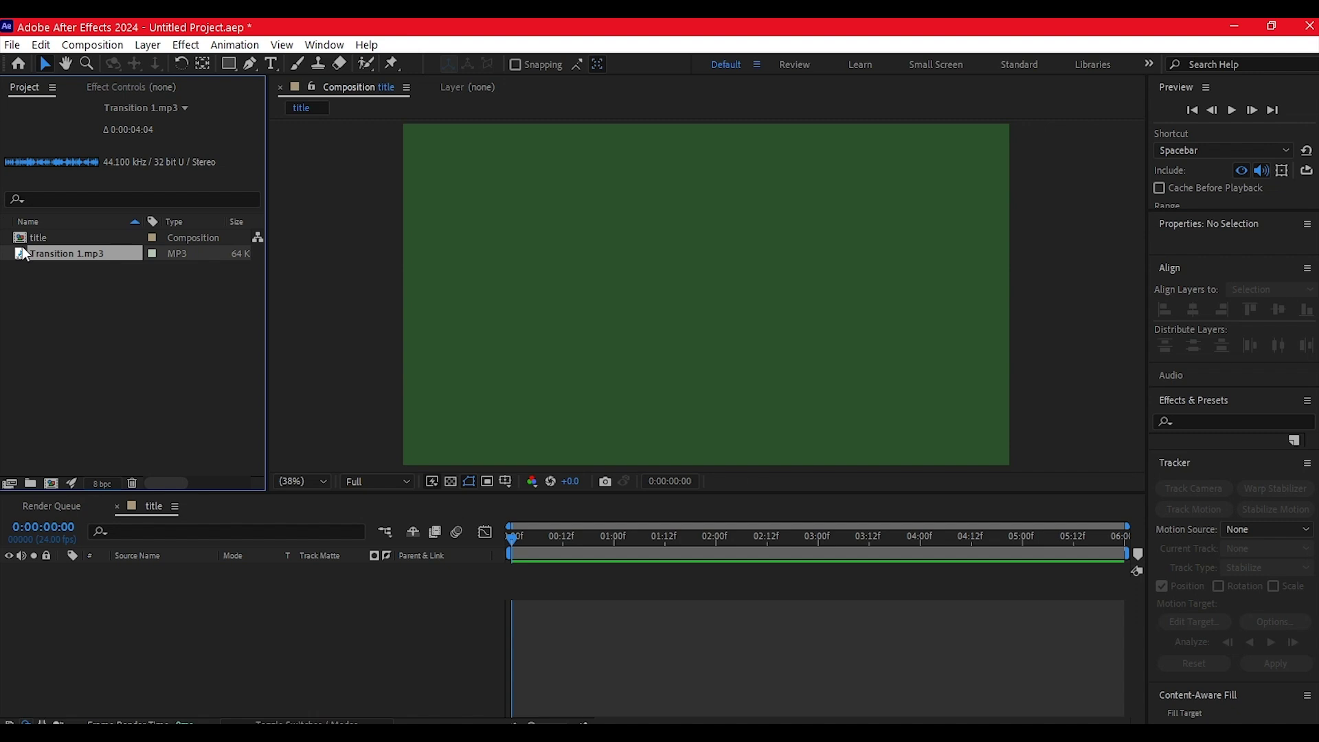
Place Transition 1.mp3 in the title composition and preview it with sound
{"action": "left_click_drag", "start_coordinate": [20, 258], "coordinate": [237, 672]}
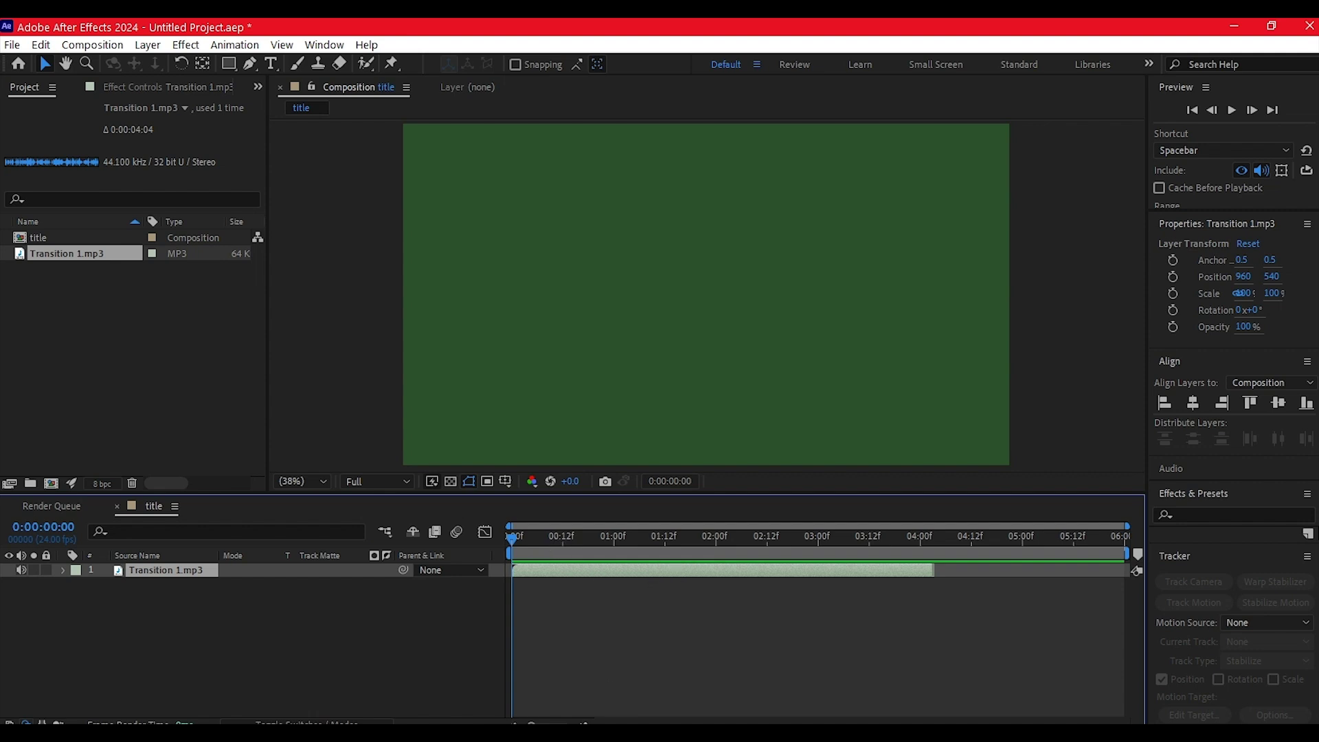
{"action": "key", "text": "l"}
{"action": "key", "text": "l"}
{"action": "key", "text": "space"}
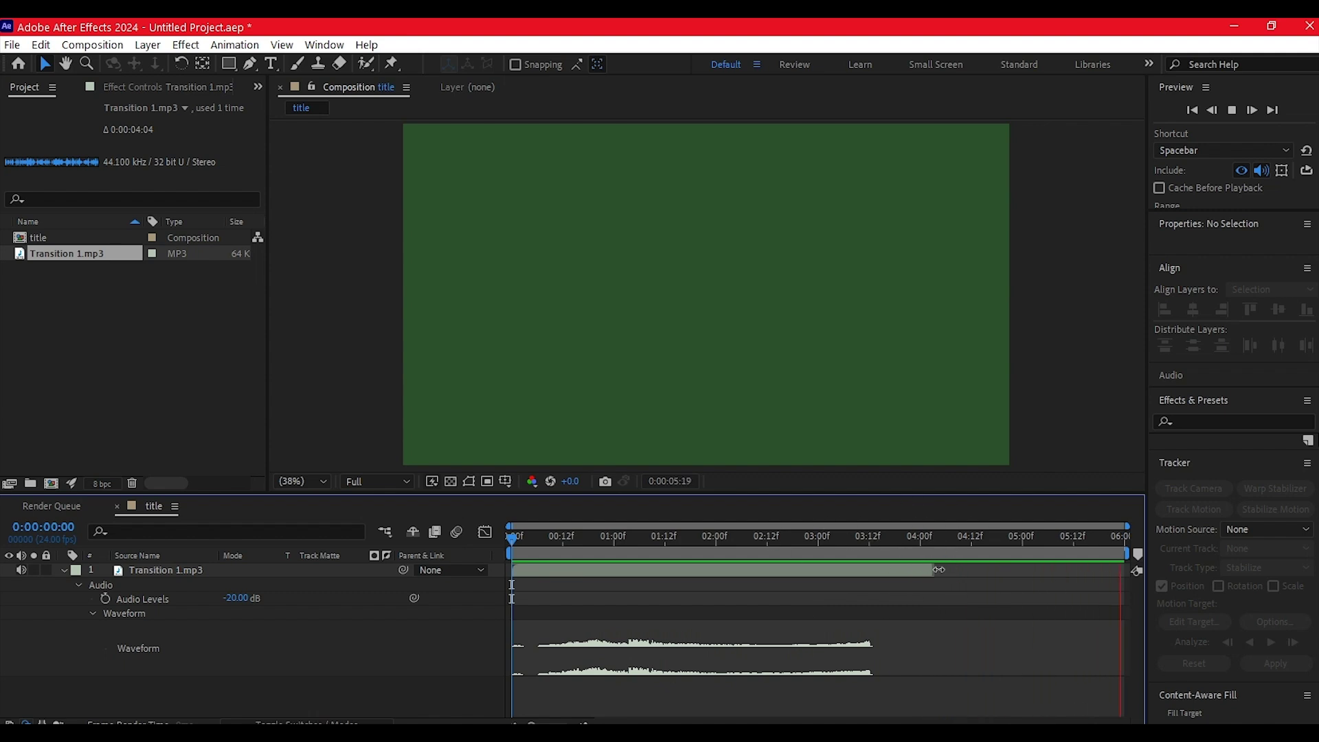
{"action": "key", "text": "space"}
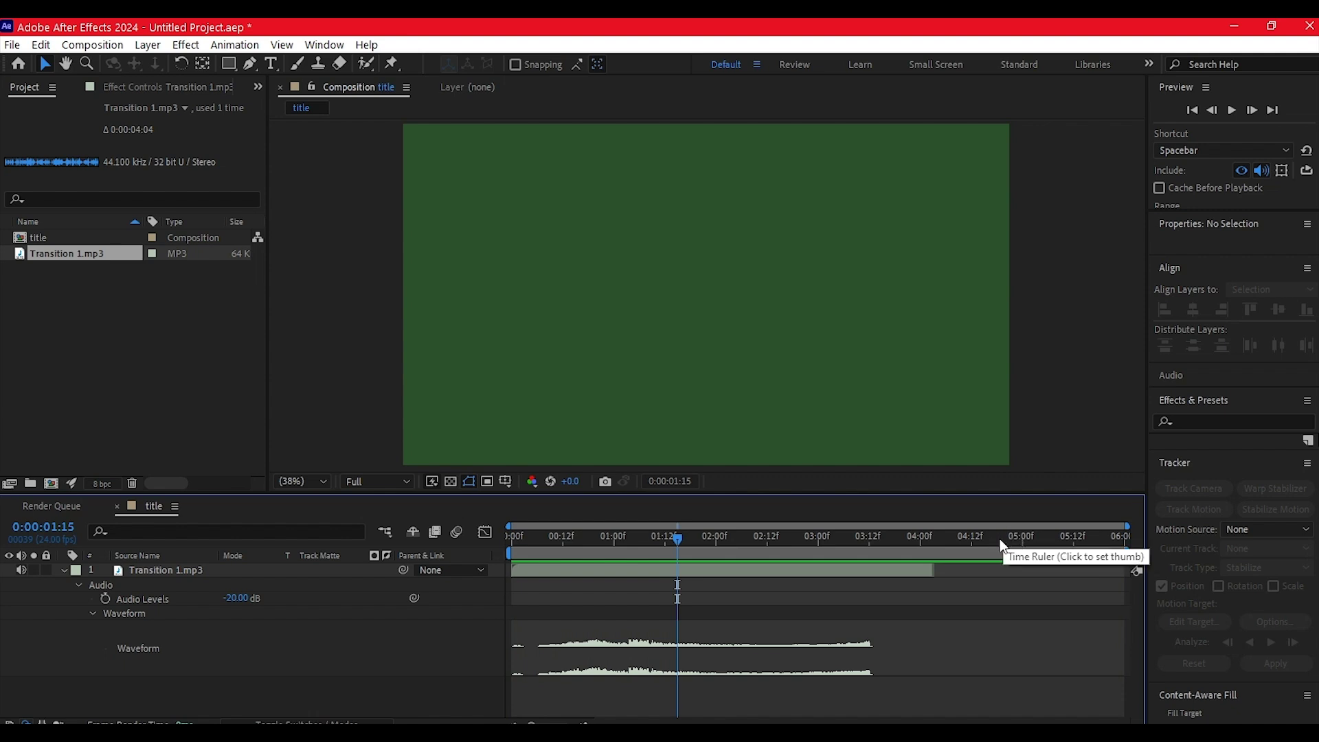
End the work area at 0:00:04:16 and nudge the sound layer slightly earlier
{"action": "left_click_drag", "start_coordinate": [1000, 537], "coordinate": [987, 538]}
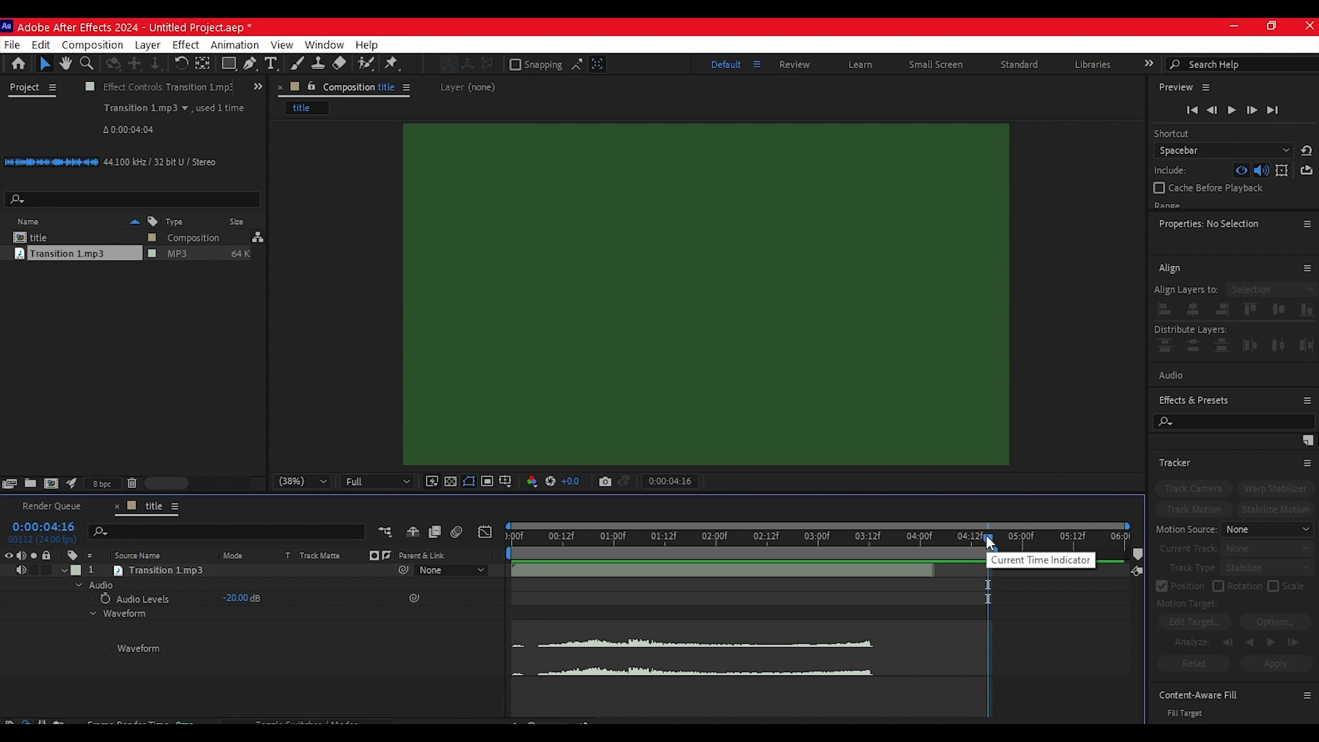
{"action": "key", "text": "n"}
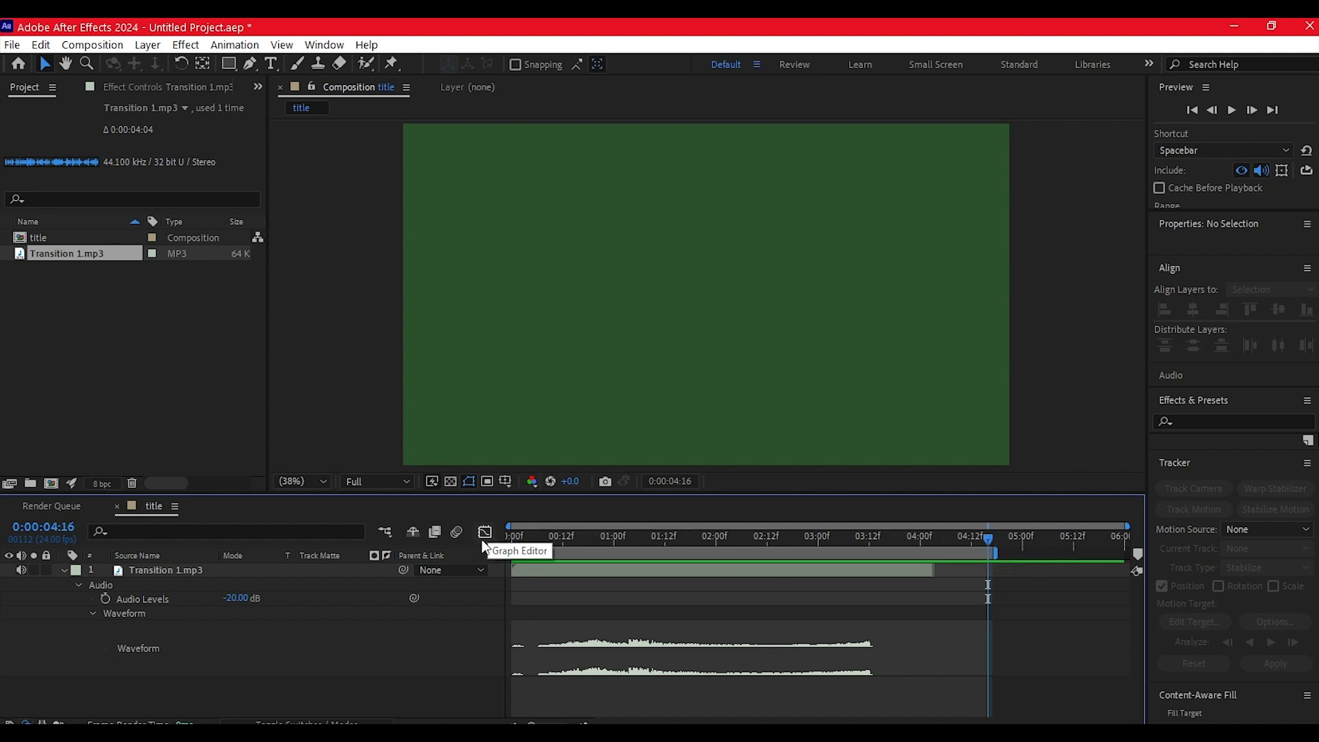
{"action": "left_click", "coordinate": [510, 571]}
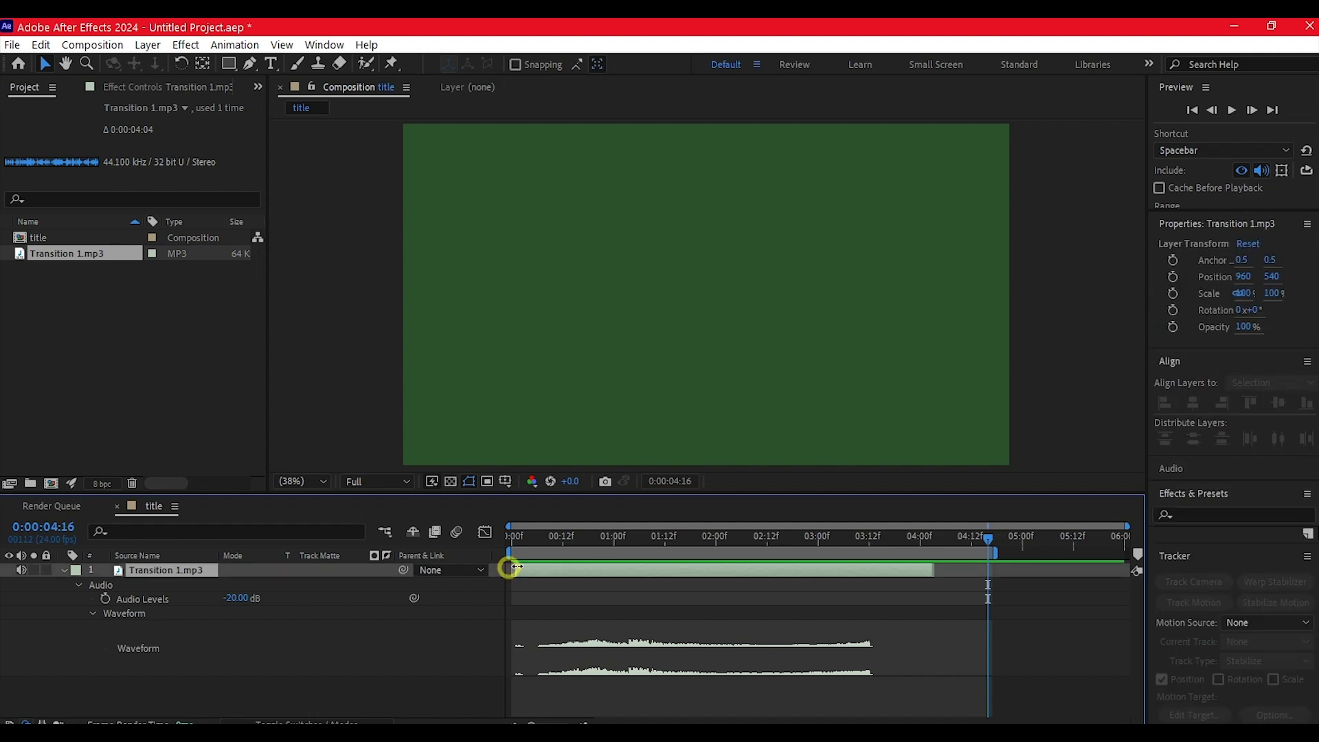
{"action": "left_click_drag", "start_coordinate": [592, 566], "coordinate": [580, 574]}
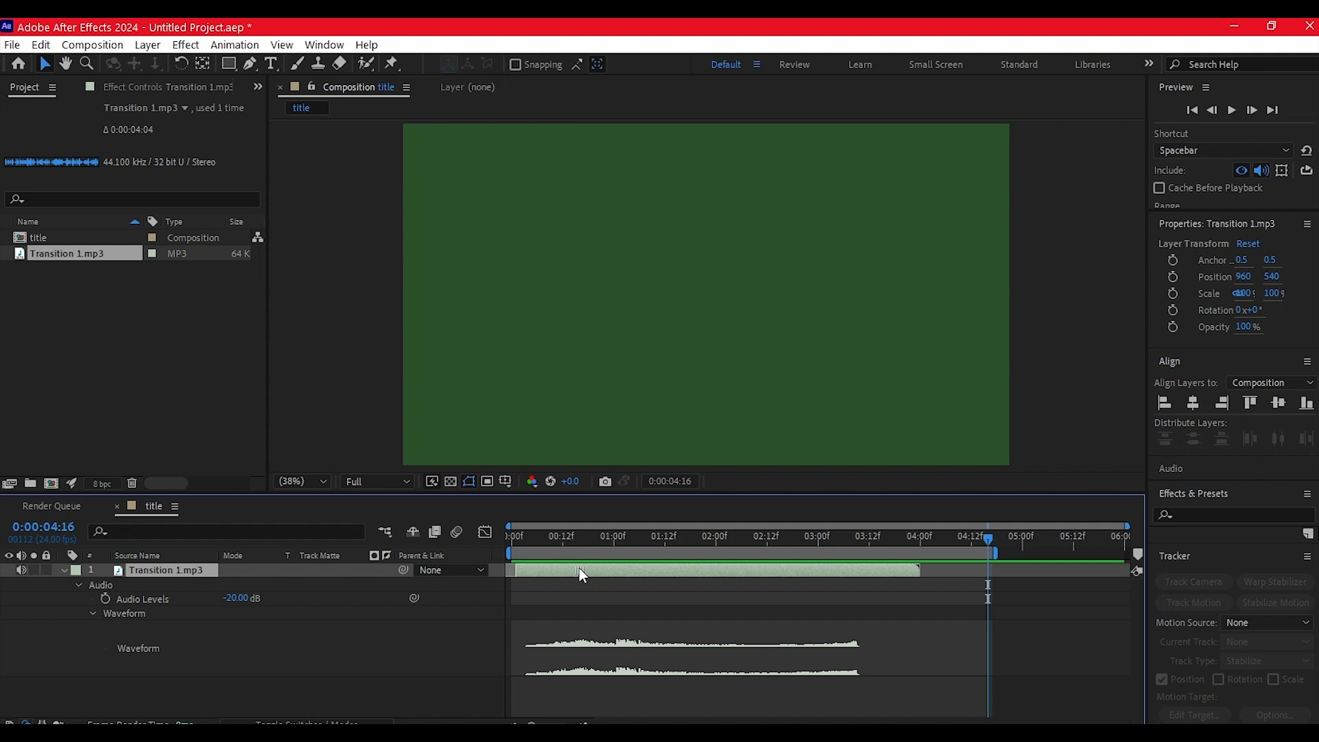
Create a composition-sized solid layer named Bg
{"action": "left_click", "coordinate": [64, 570]}
{"action": "right_click", "coordinate": [172, 638]}
{"action": "mouse_move", "coordinate": [224, 434]}
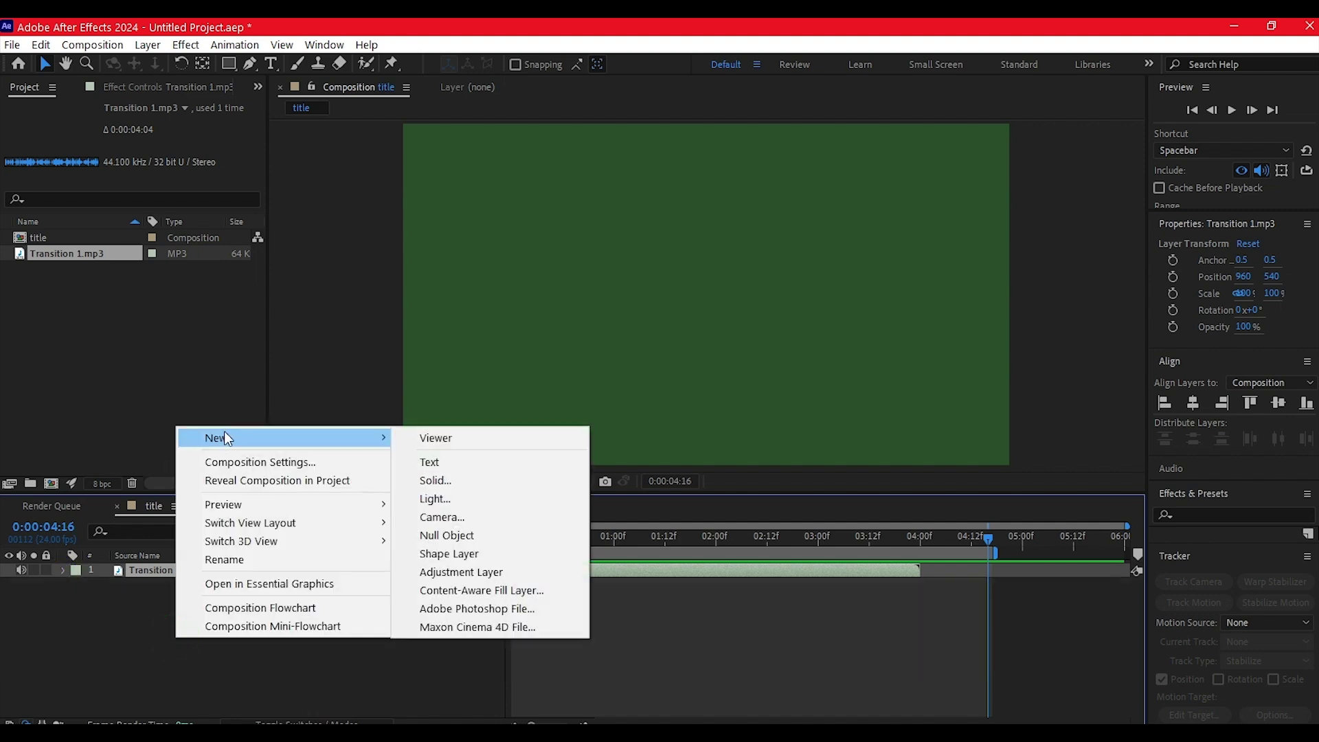
{"action": "left_click", "coordinate": [445, 480]}
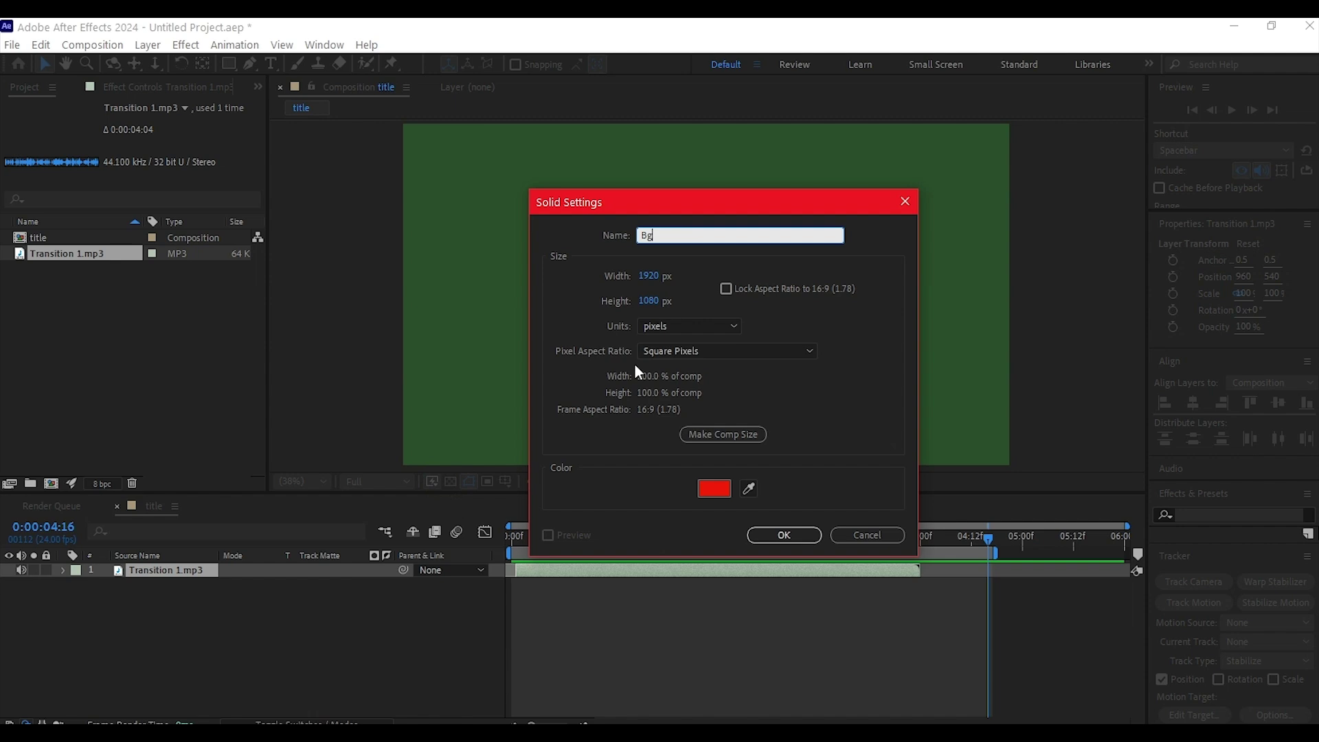
{"action": "left_click", "coordinate": [708, 434]}
{"action": "left_click", "coordinate": [791, 534]}
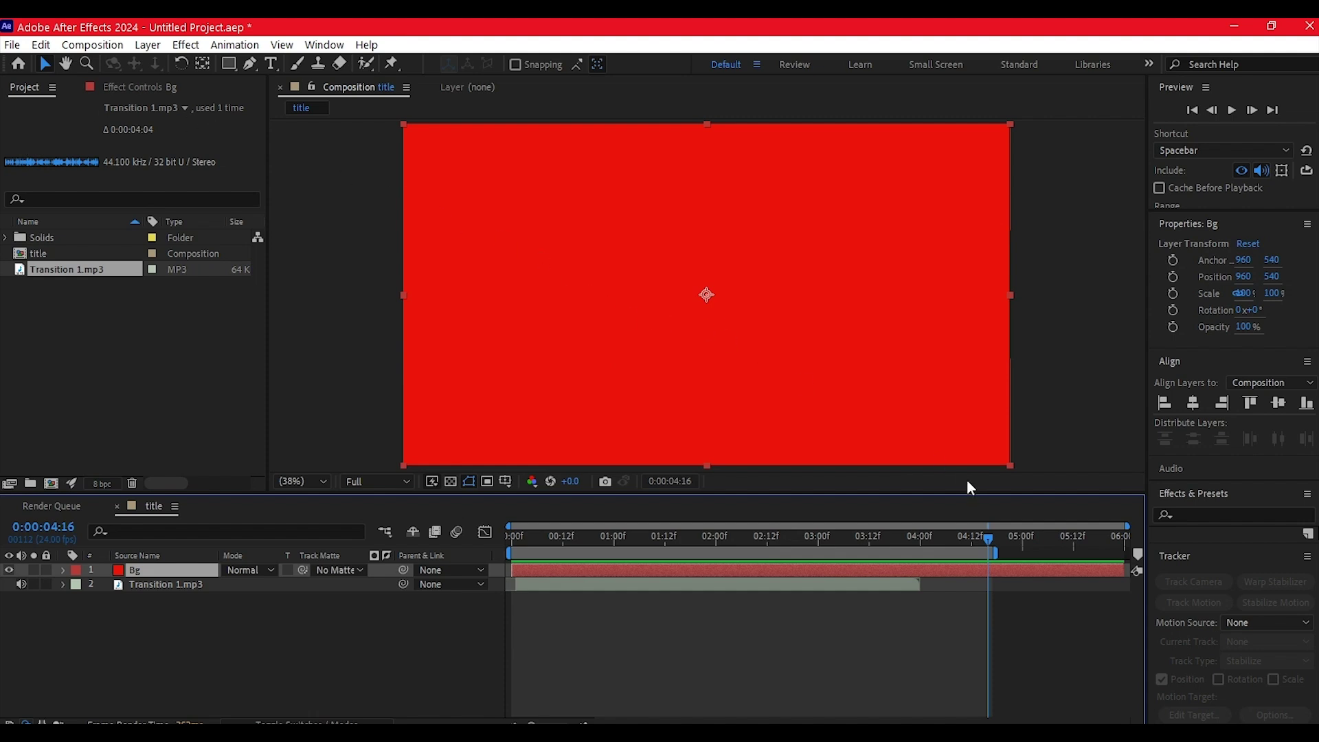
Apply a Fill effect to Bg with near-white colour F0F0F0
{"action": "key", "text": "ctrl+space"}
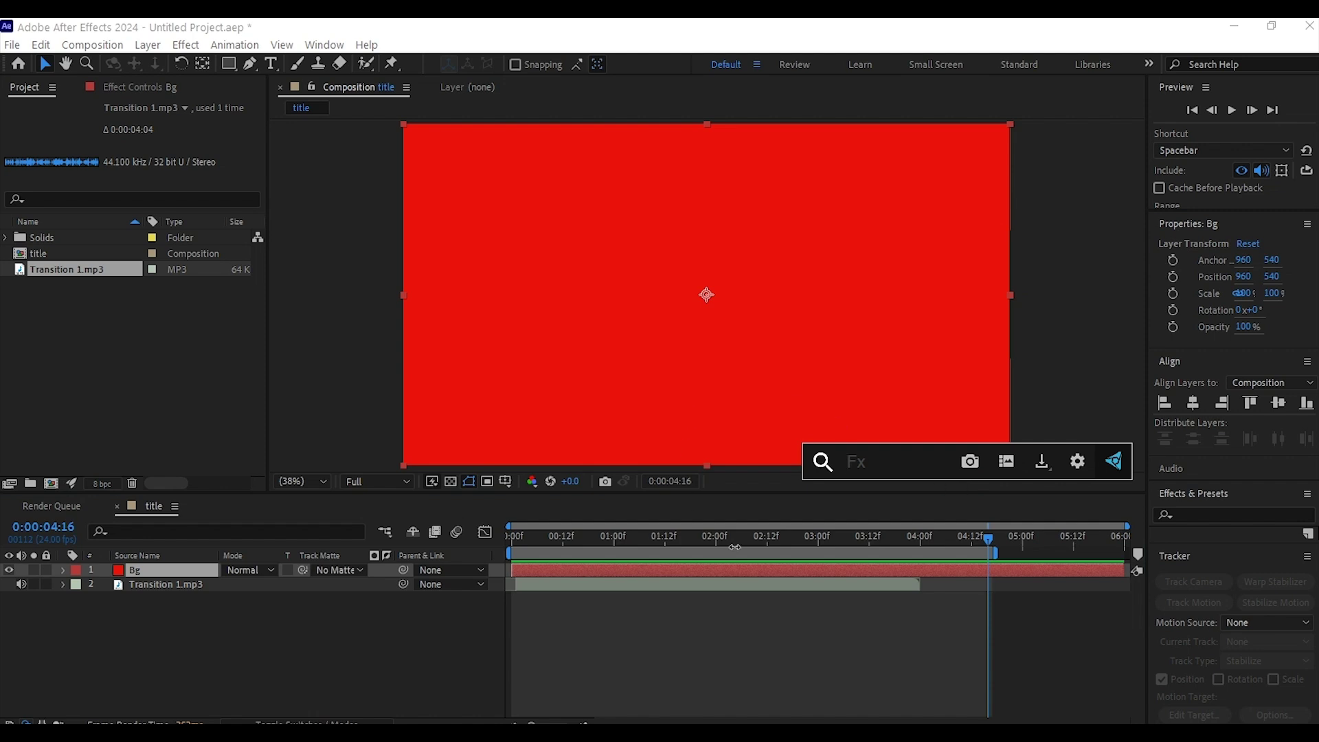
{"action": "left_click", "coordinate": [560, 569]}
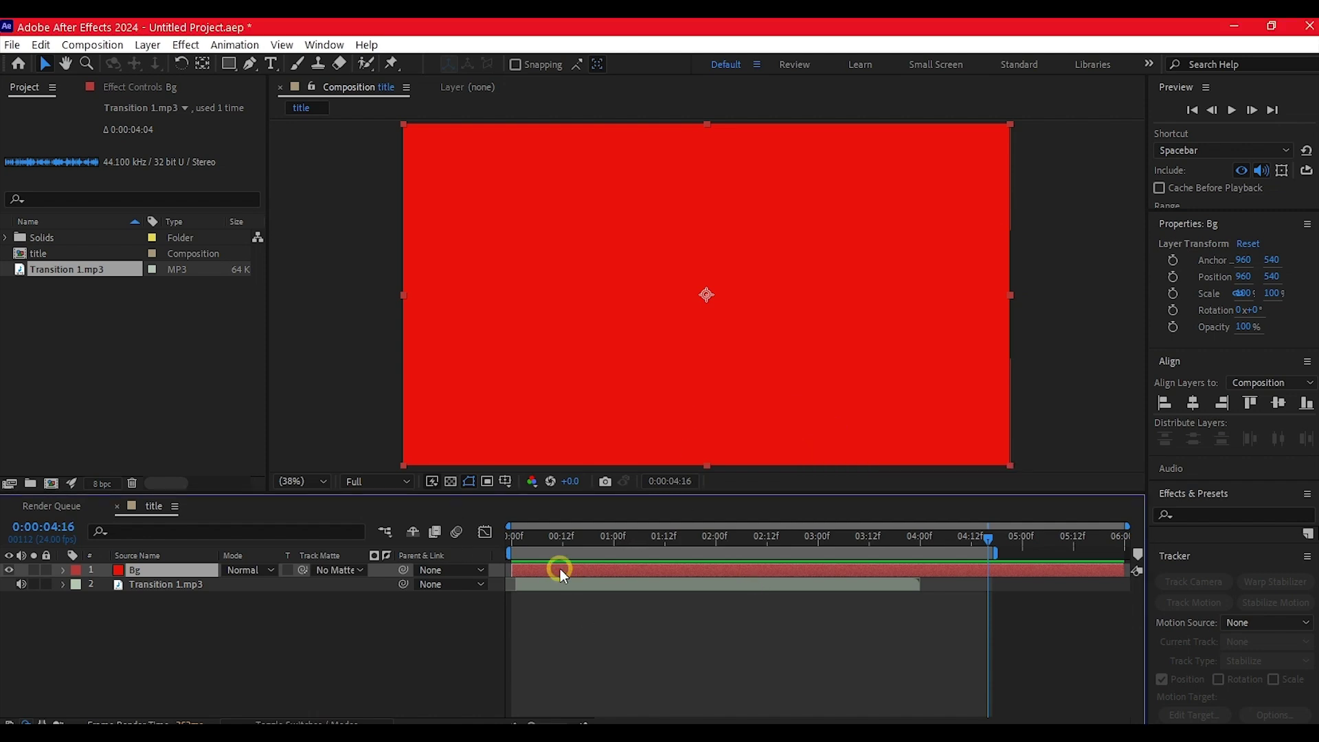
{"action": "key", "text": "ctrl+space"}
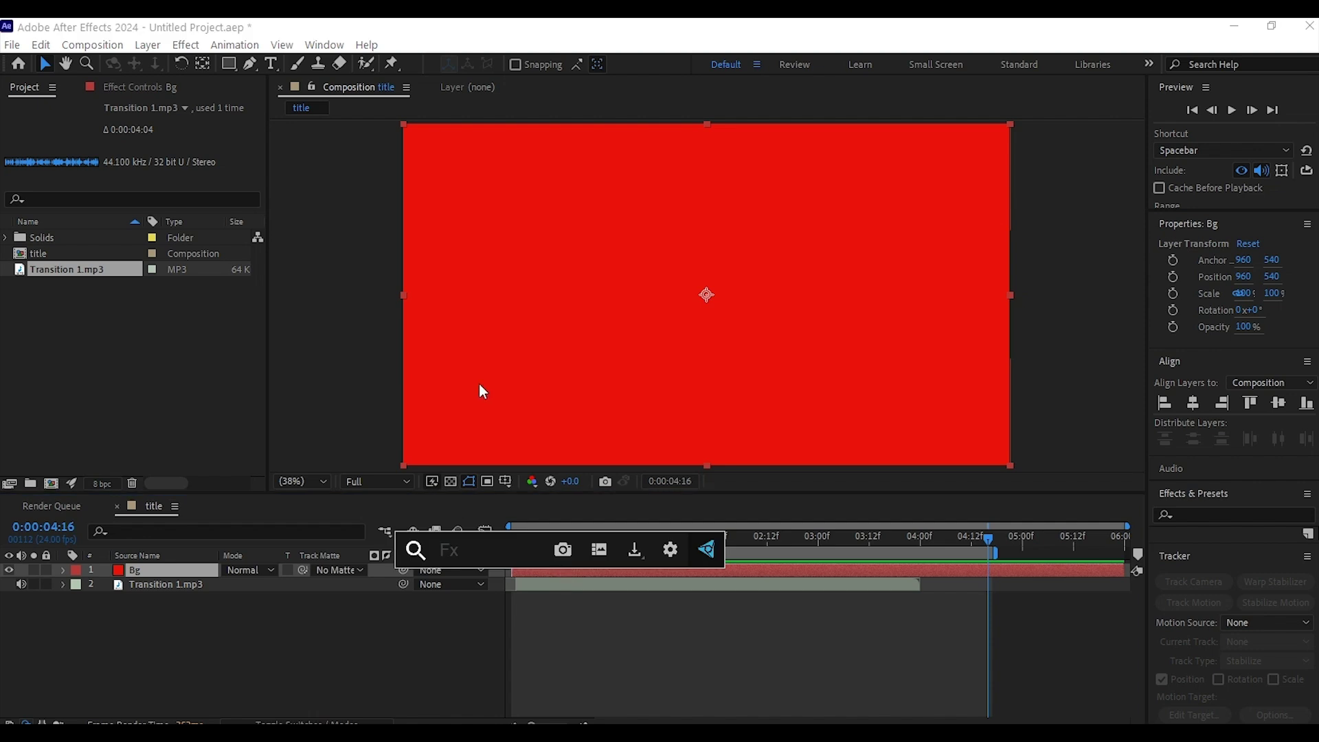
{"action": "type", "text": "fill"}
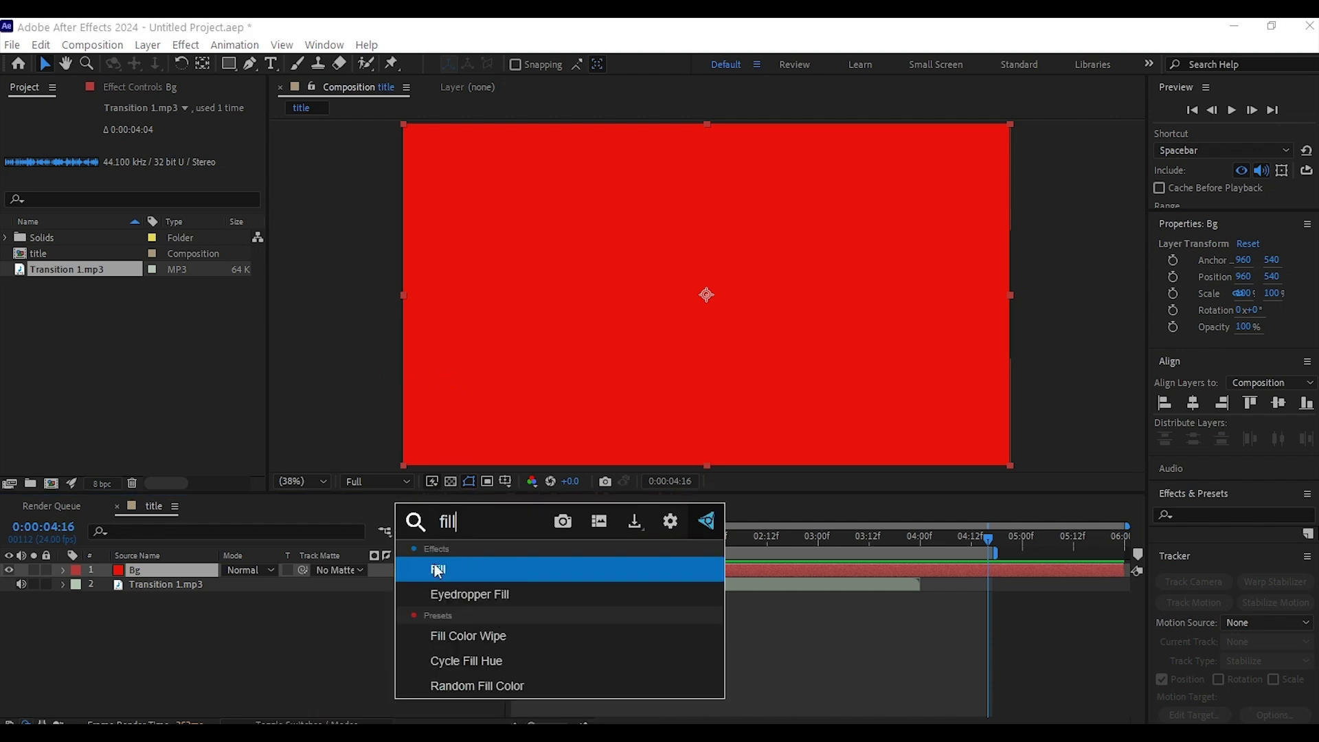
{"action": "left_click", "coordinate": [455, 566]}
{"action": "left_click", "coordinate": [155, 165]}
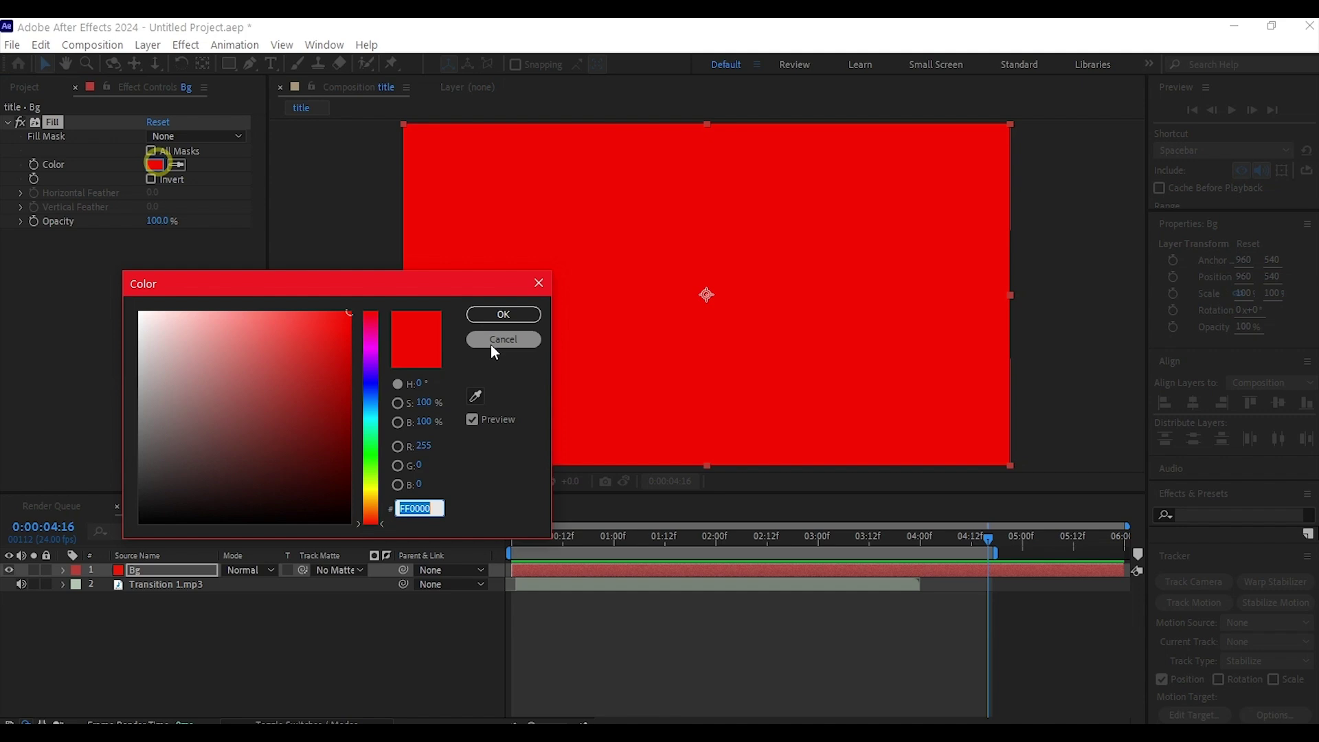
{"action": "left_click_drag", "start_coordinate": [160, 330], "coordinate": [128, 323]}
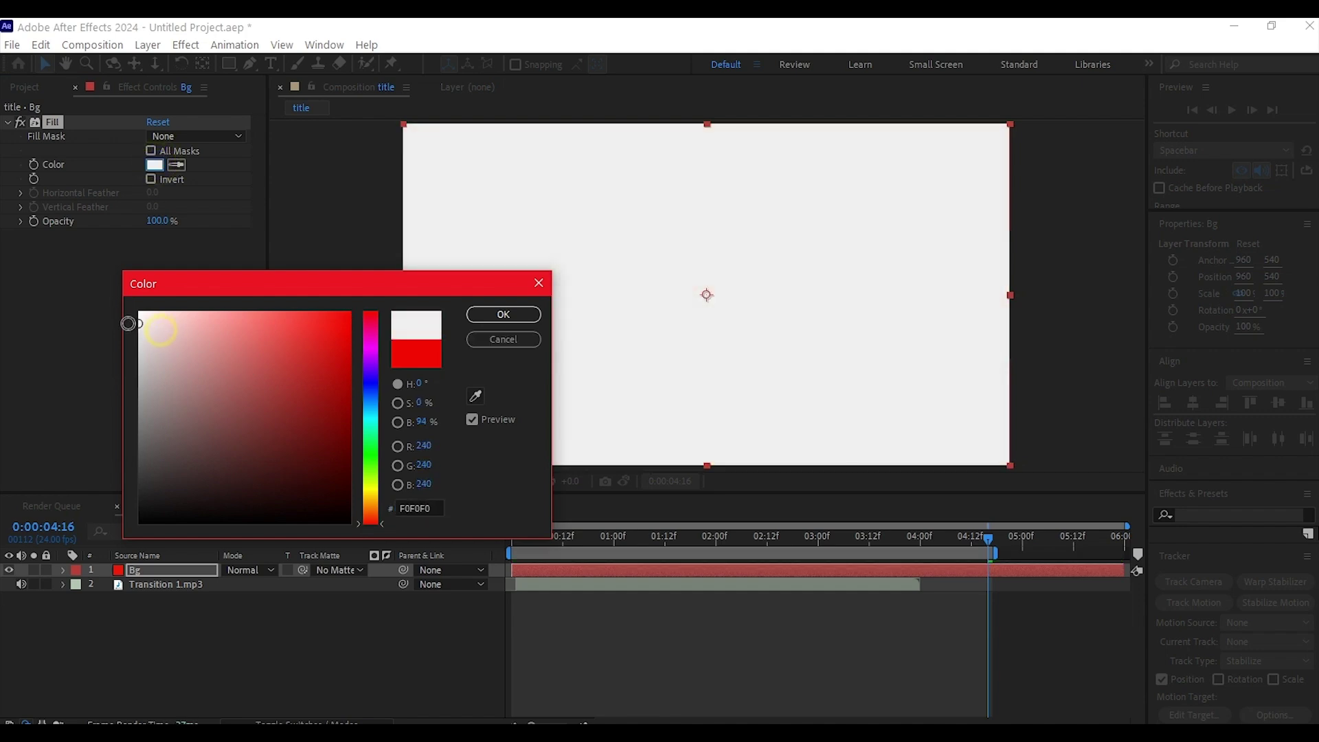
{"action": "left_click", "coordinate": [491, 316]}
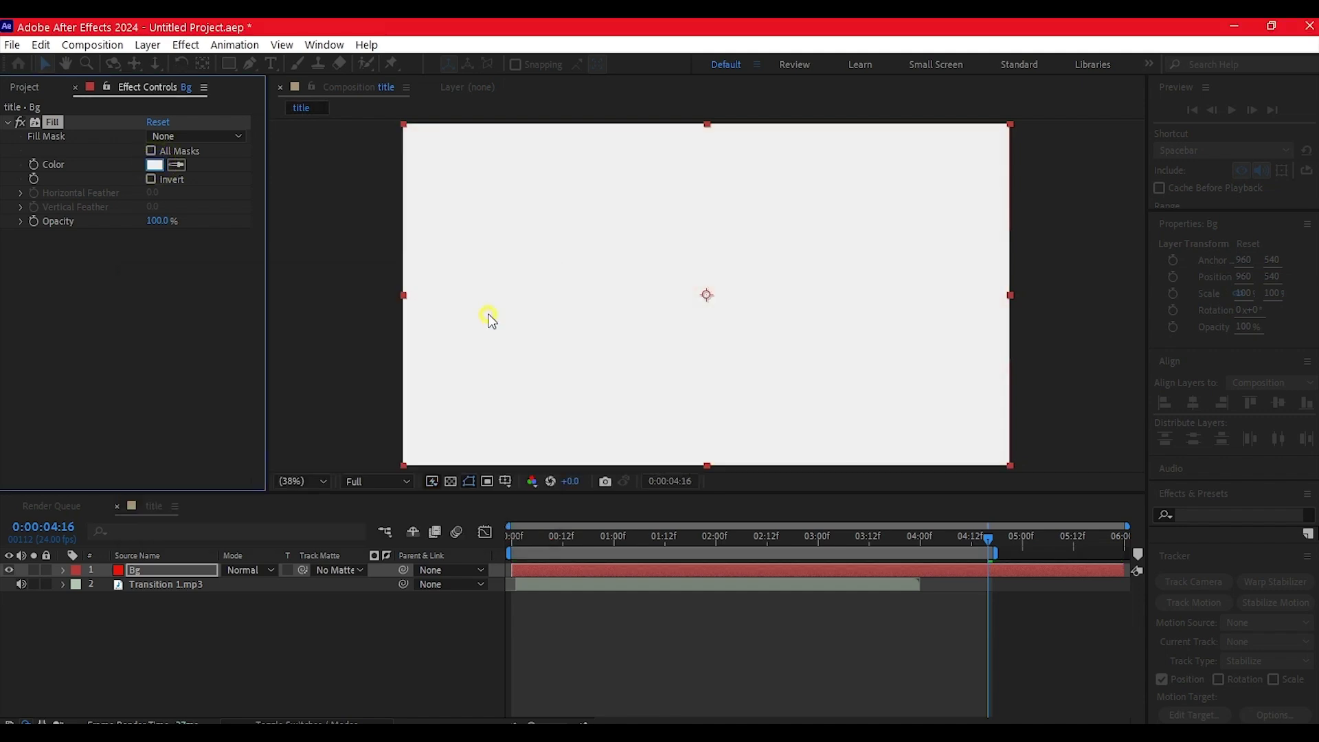
Drag the Logo file from the Animate Titles folder onto the After Effects timeline
{"action": "left_click", "coordinate": [285, 655]}
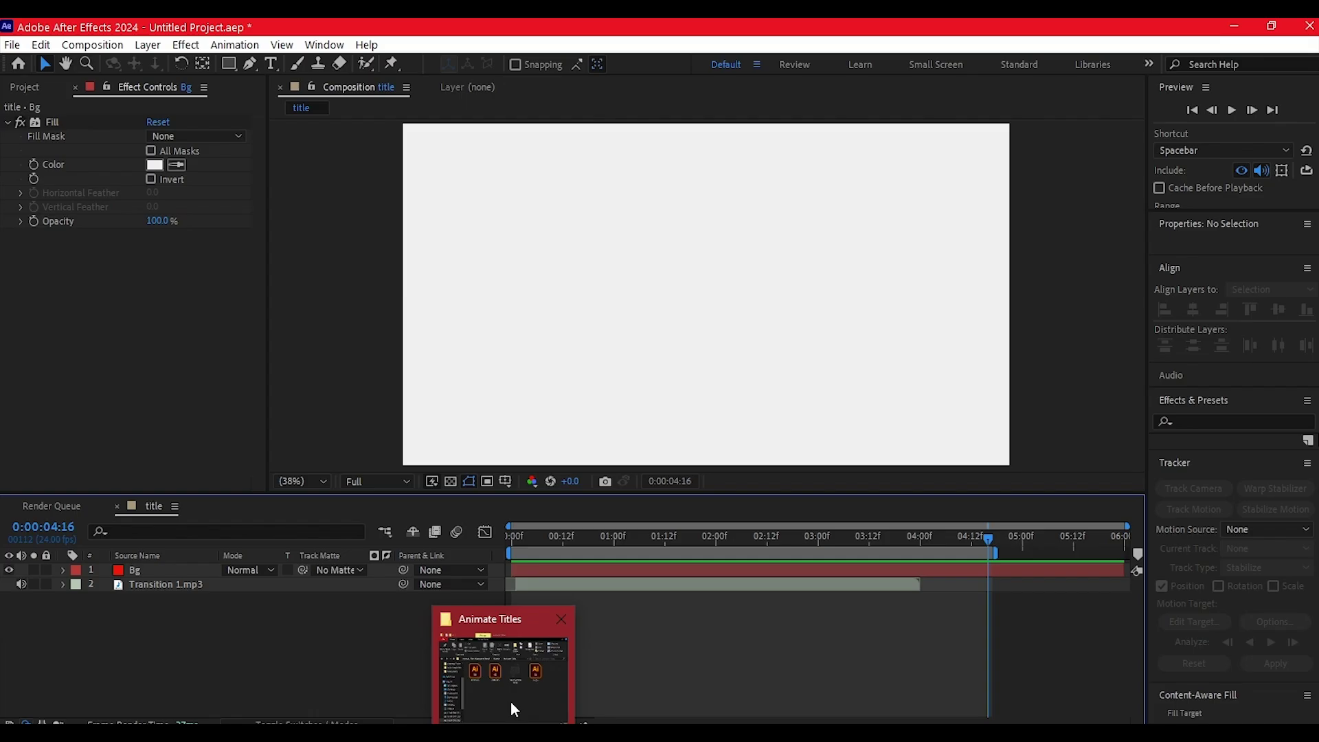
{"action": "left_click", "coordinate": [517, 694]}
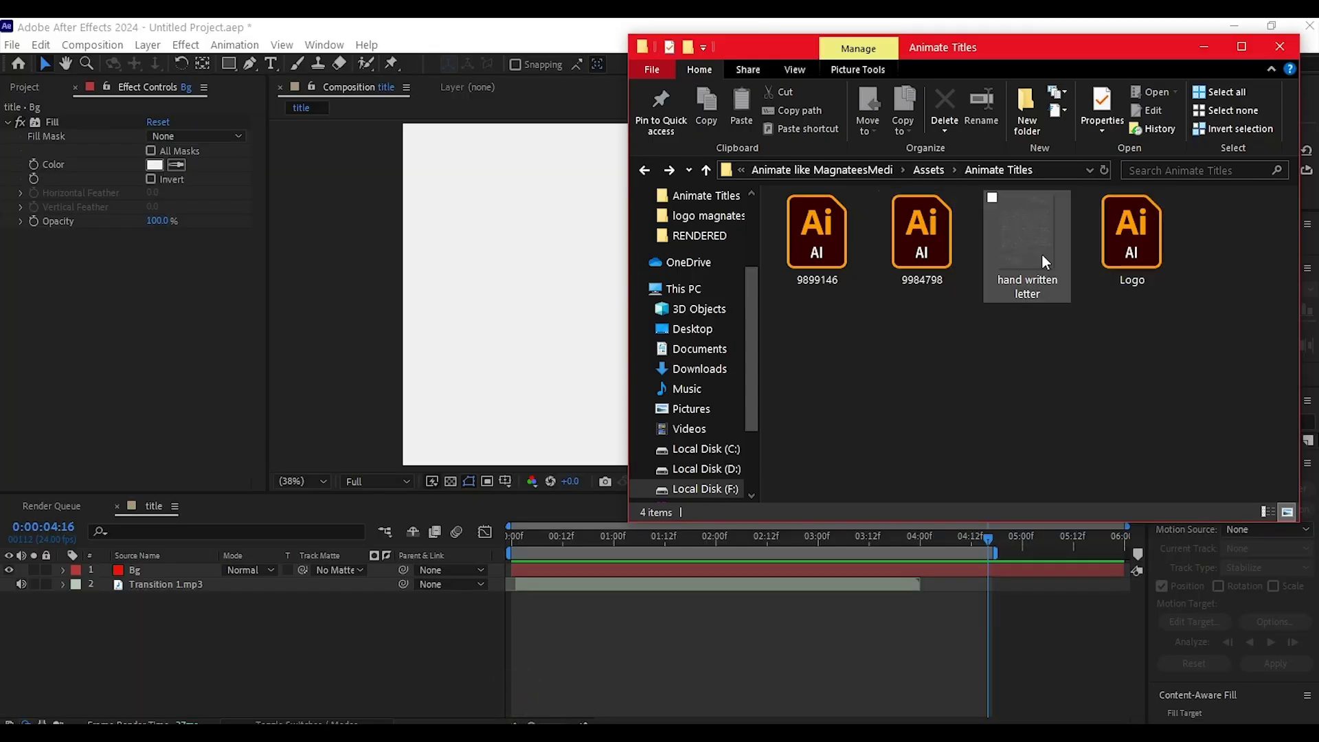
{"action": "left_click_drag", "start_coordinate": [1161, 229], "coordinate": [184, 642]}
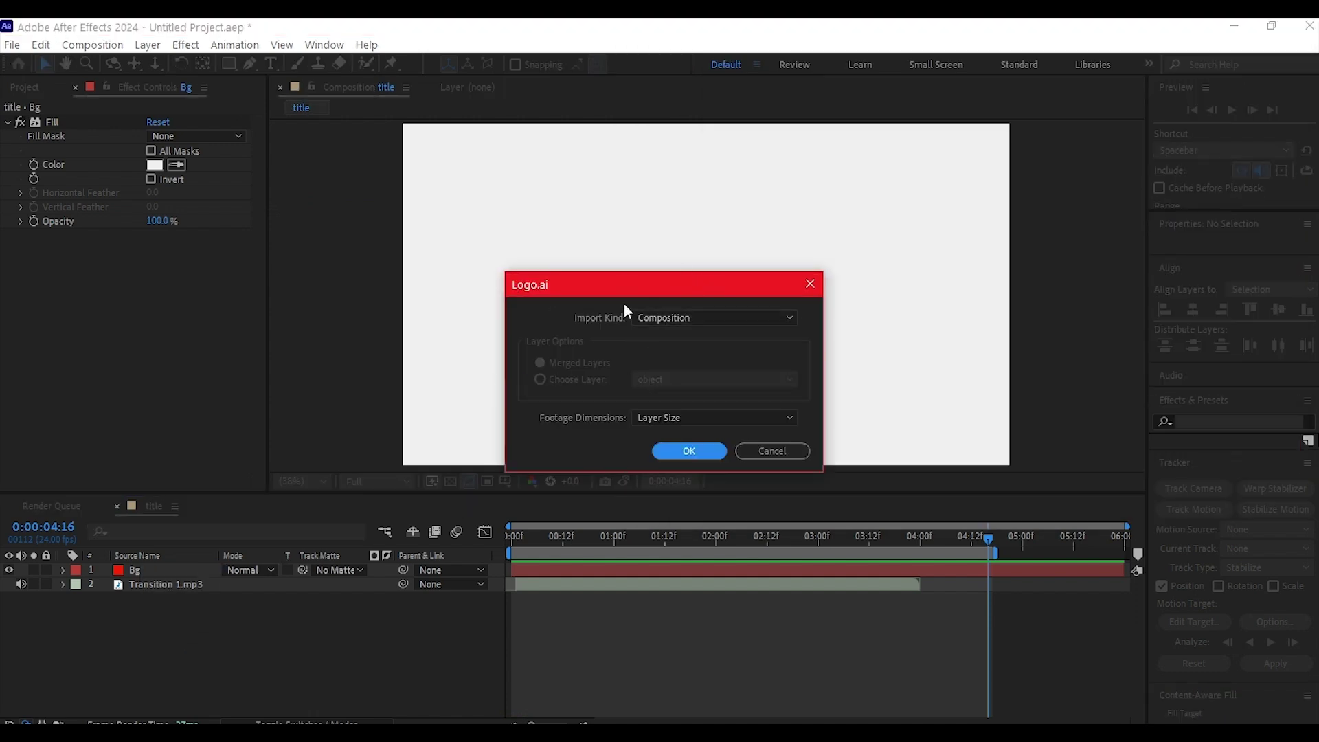
Import Logo.ai with Import Kind set to Footage
{"action": "left_click", "coordinate": [695, 315]}
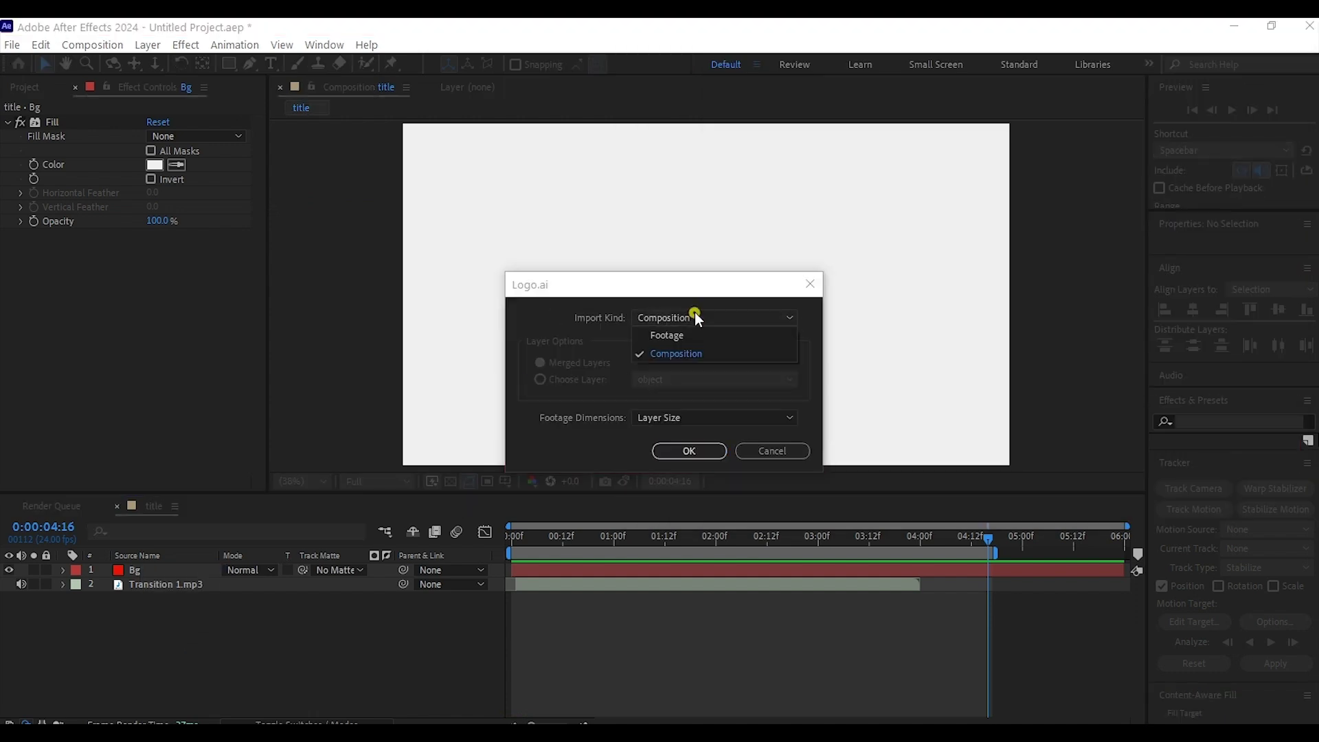
{"action": "left_click", "coordinate": [666, 335]}
{"action": "left_click", "coordinate": [684, 451]}
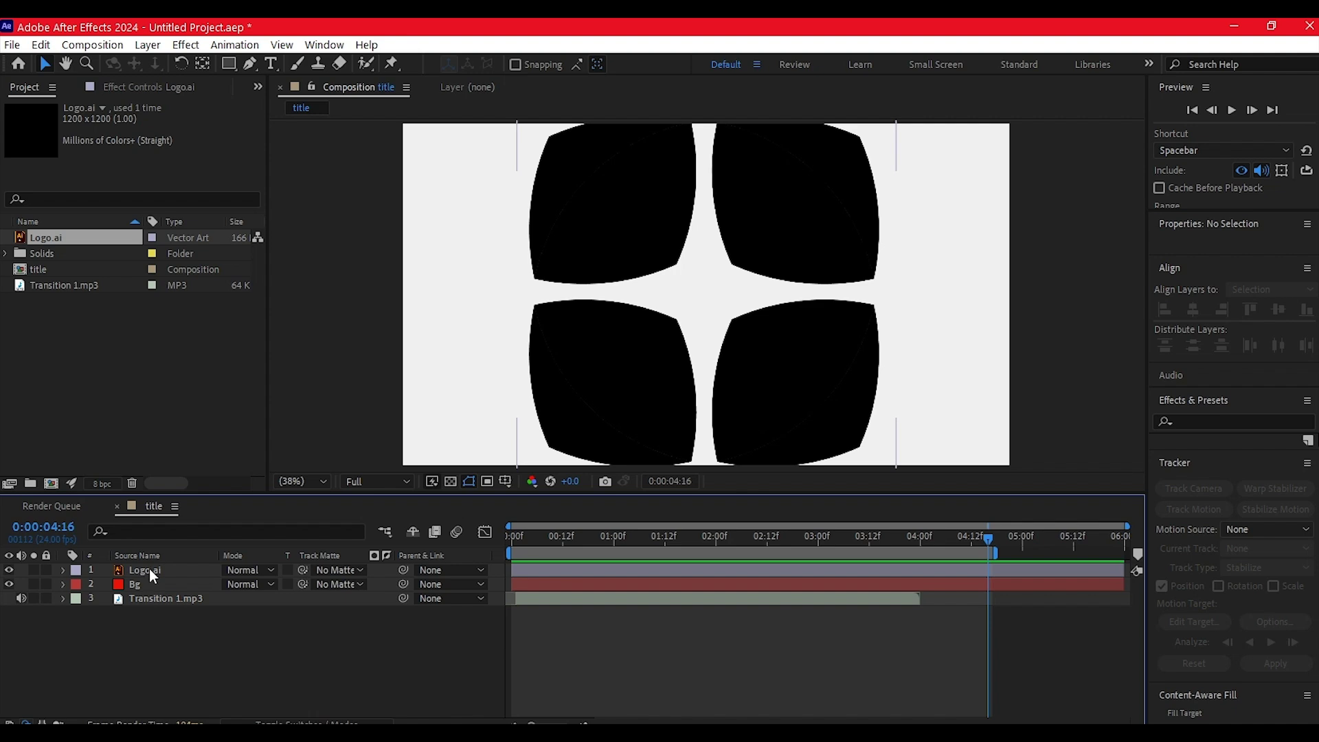
Scale the logo to 92% and precompose it as LogoHolder, moving all attributes
{"action": "left_click", "coordinate": [149, 570]}
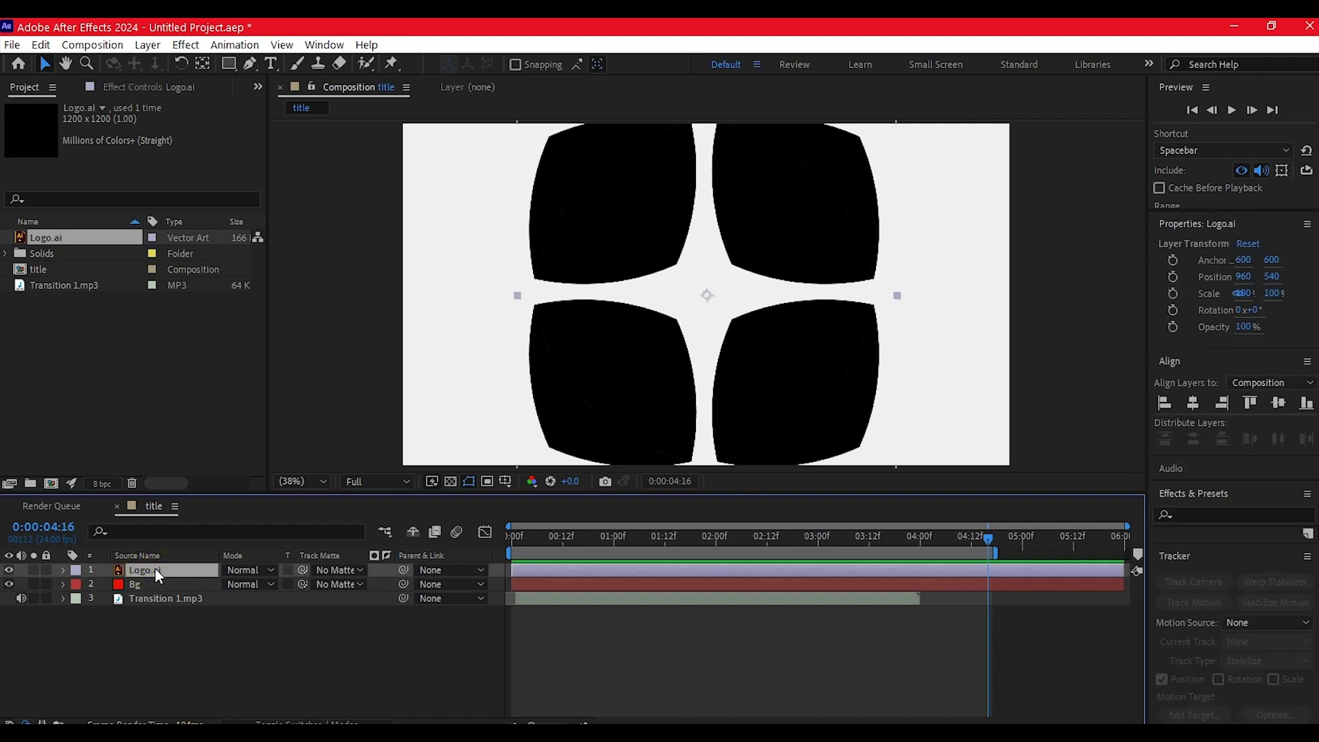
{"action": "key", "text": "s"}
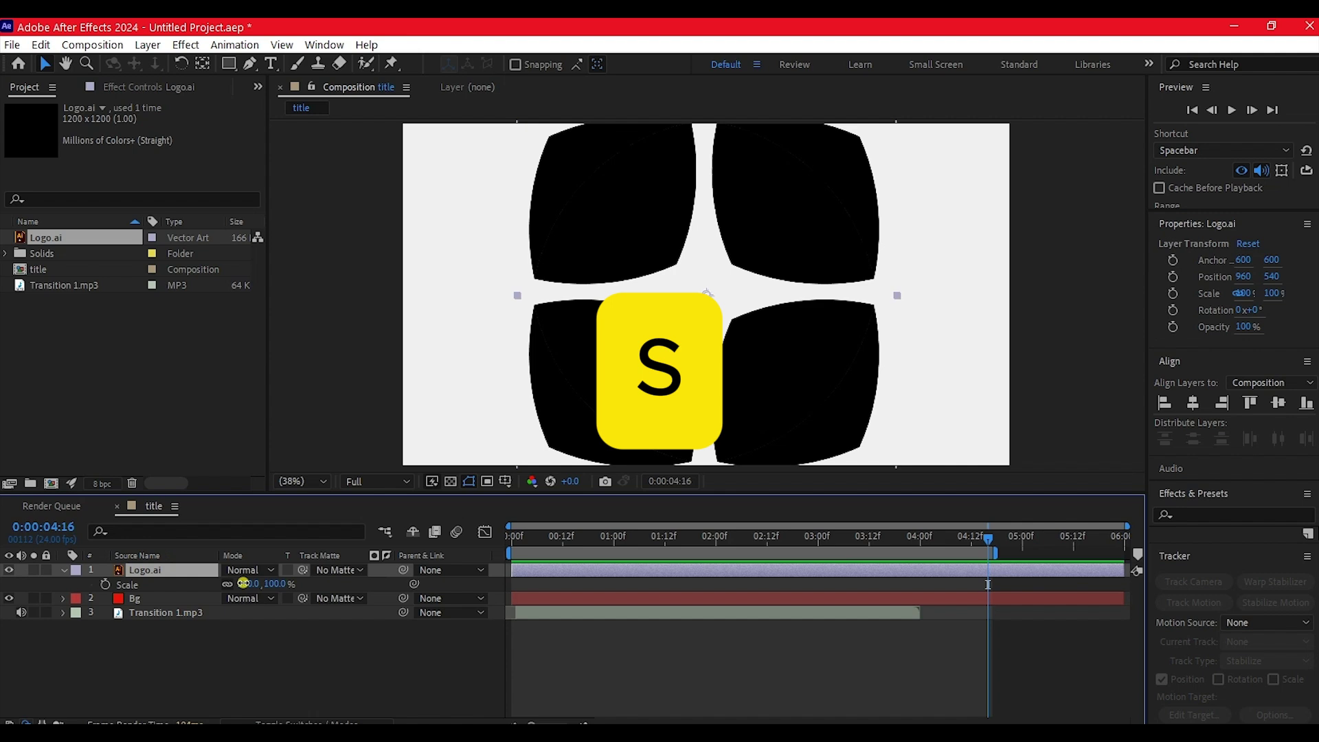
{"action": "left_click_drag", "start_coordinate": [244, 582], "coordinate": [239, 584]}
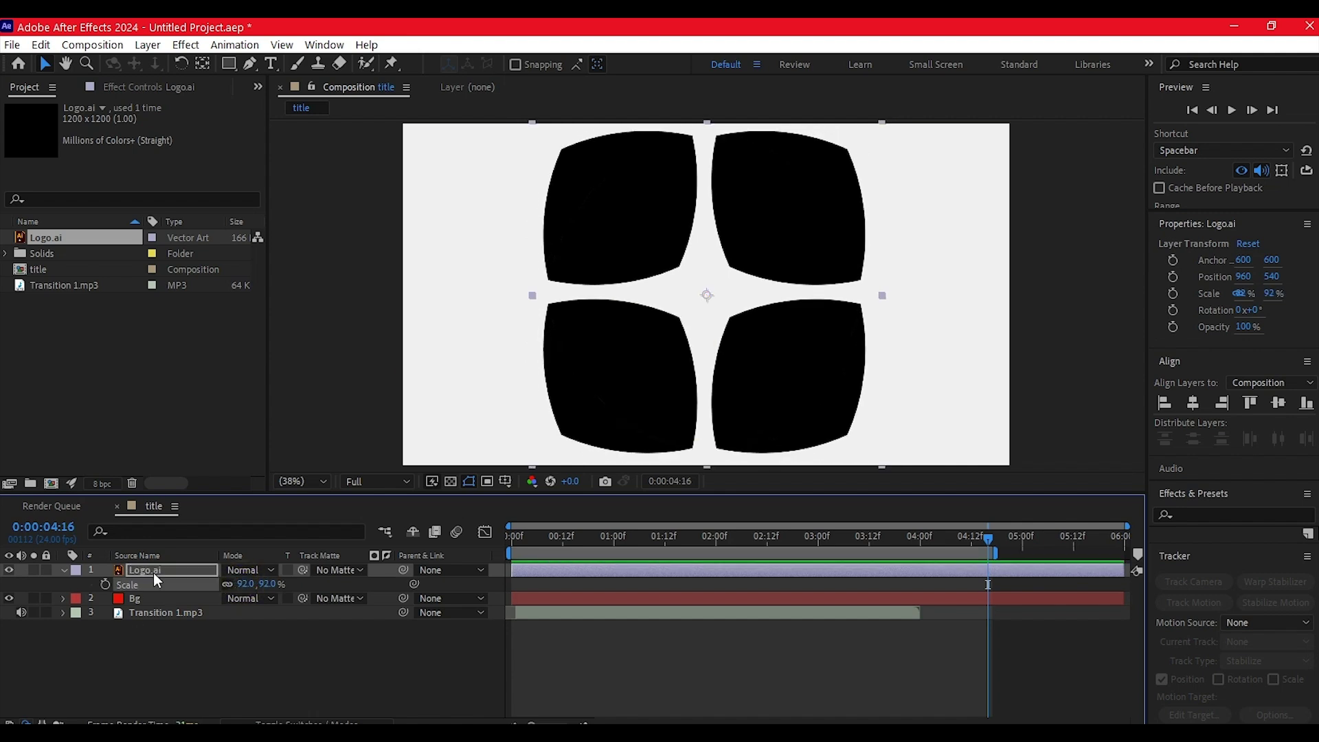
{"action": "key", "text": "ctrl+shift+c"}
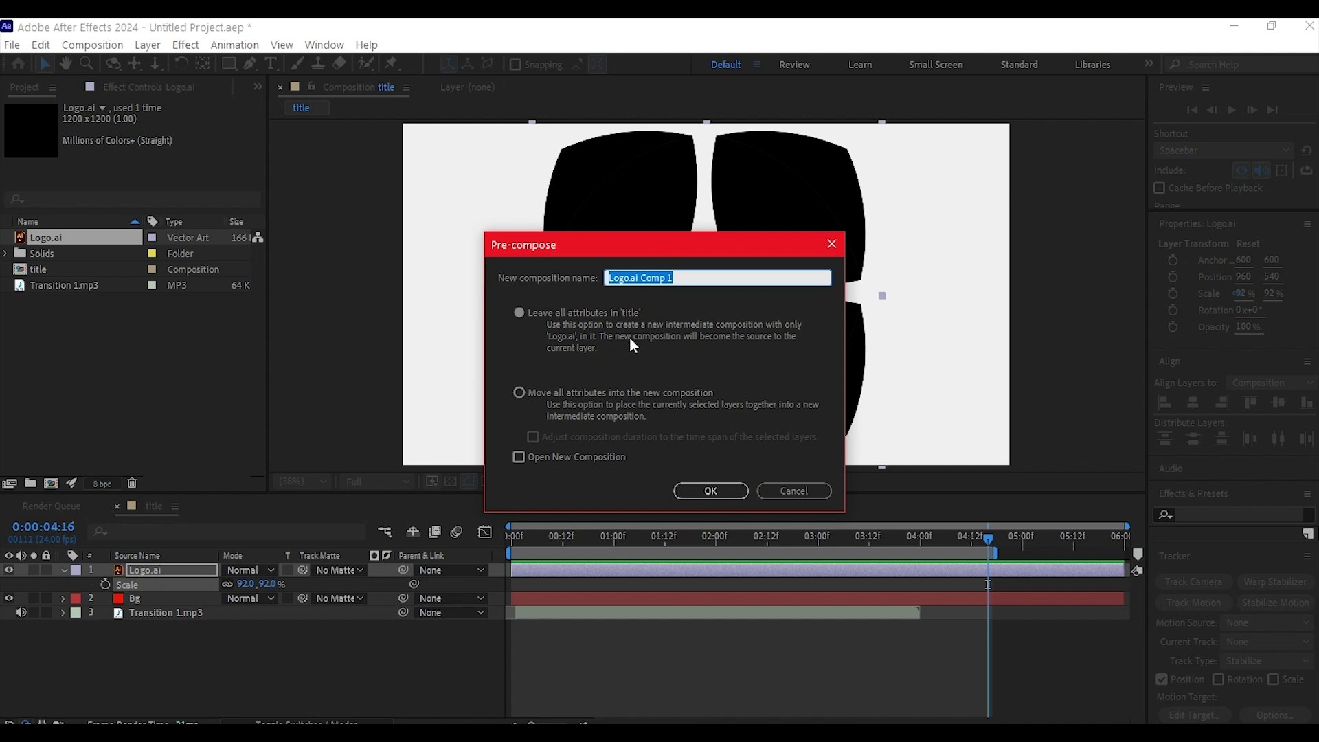
{"action": "type", "text": "LogoHolder"}
{"action": "left_click", "coordinate": [519, 392]}
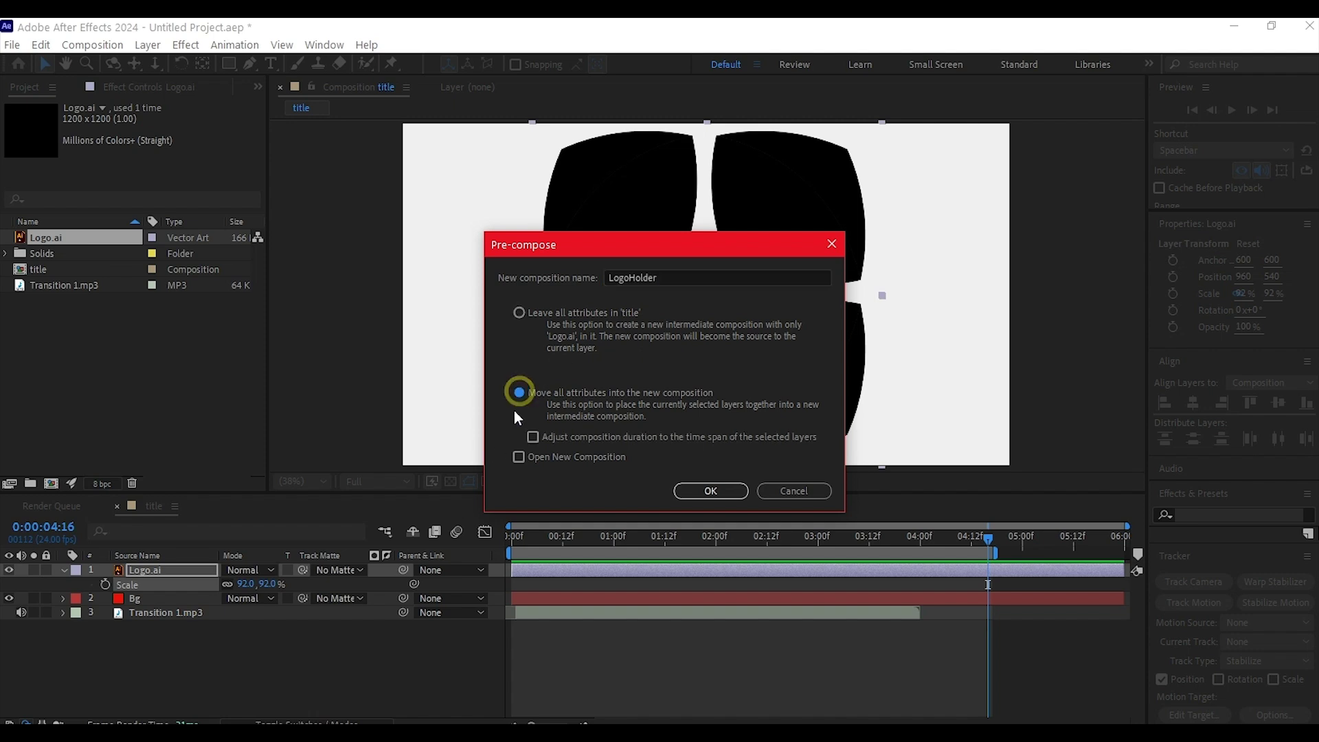
{"action": "left_click", "coordinate": [729, 490]}
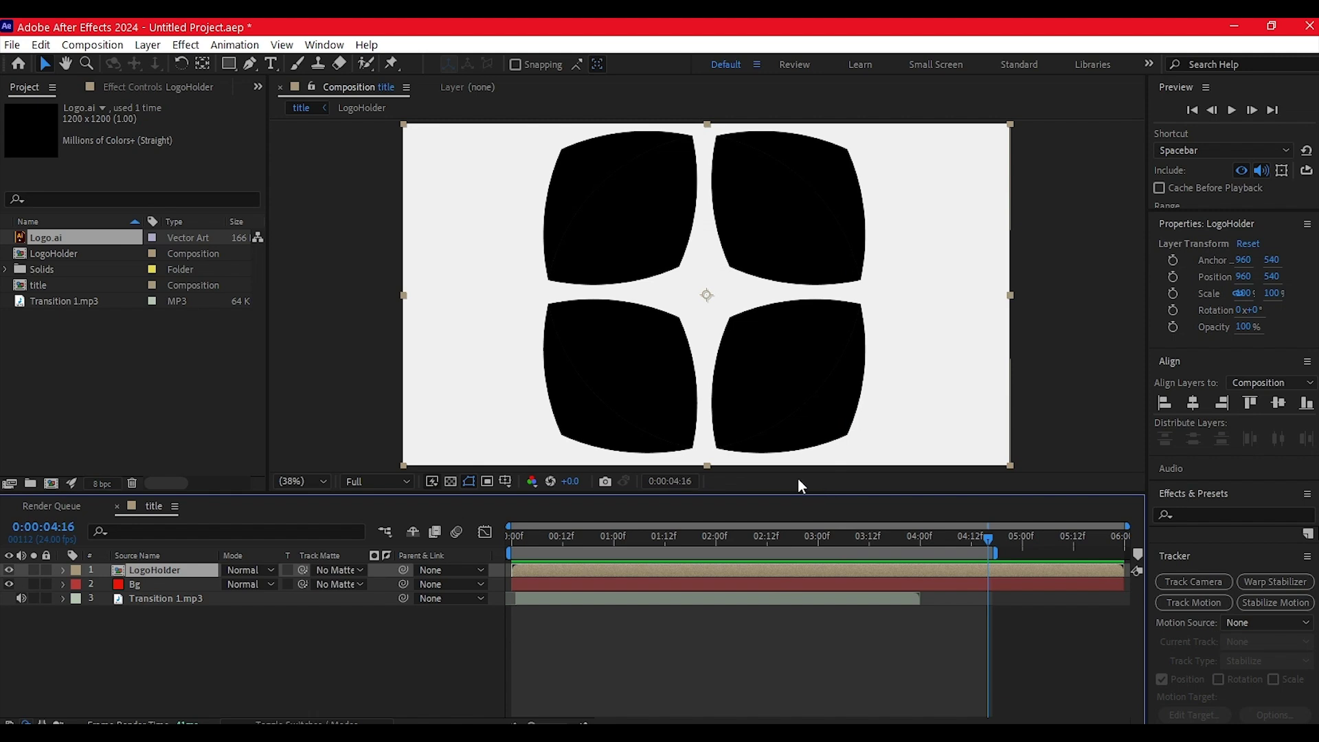
Apply a Fill effect to LogoHolder with light grey CACACA
{"action": "key", "text": "ctrl+space"}
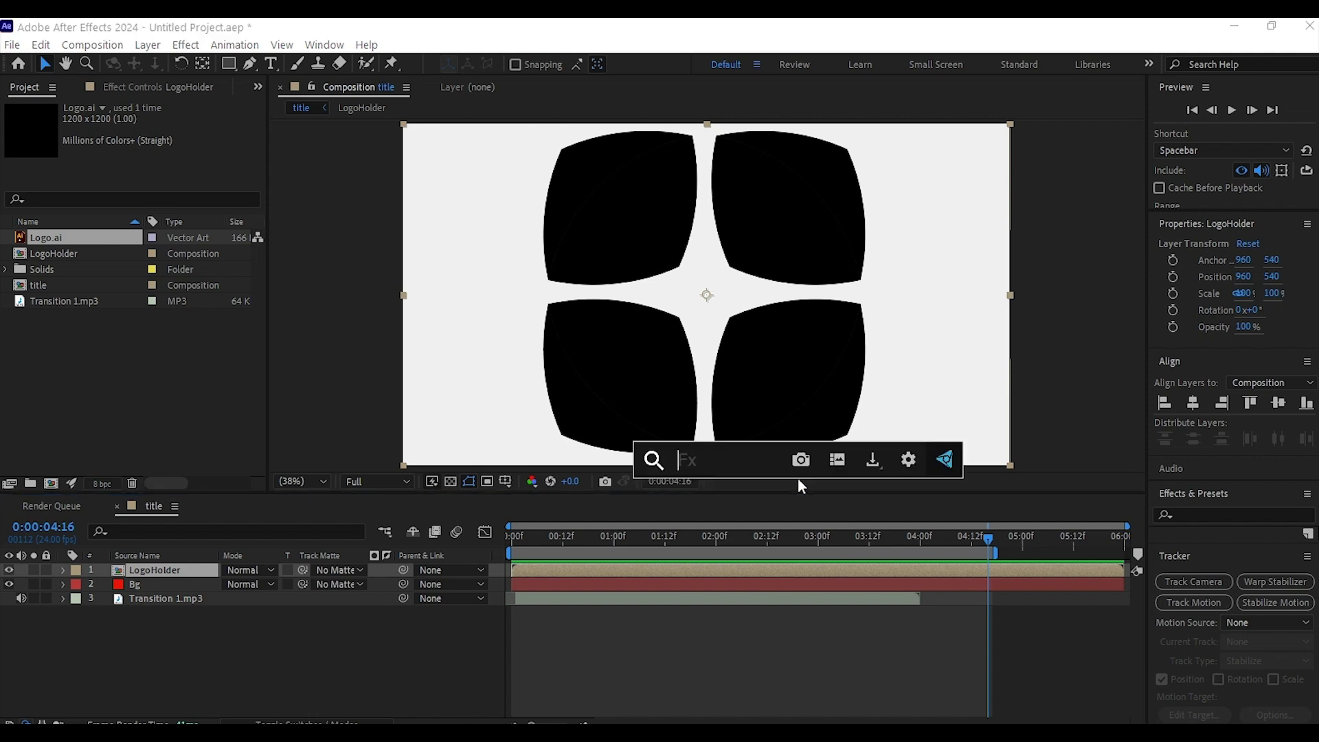
{"action": "type", "text": "fill"}
{"action": "left_click", "coordinate": [704, 511]}
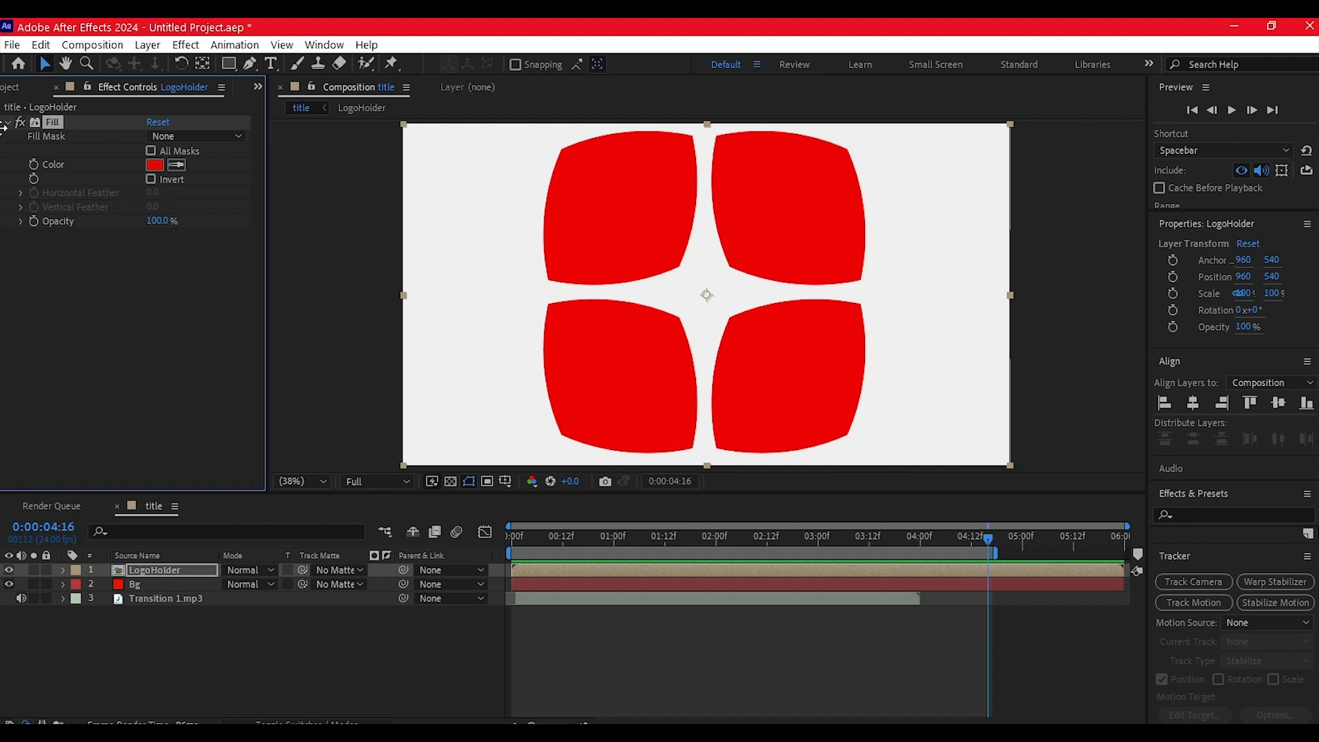
{"action": "left_click", "coordinate": [155, 165]}
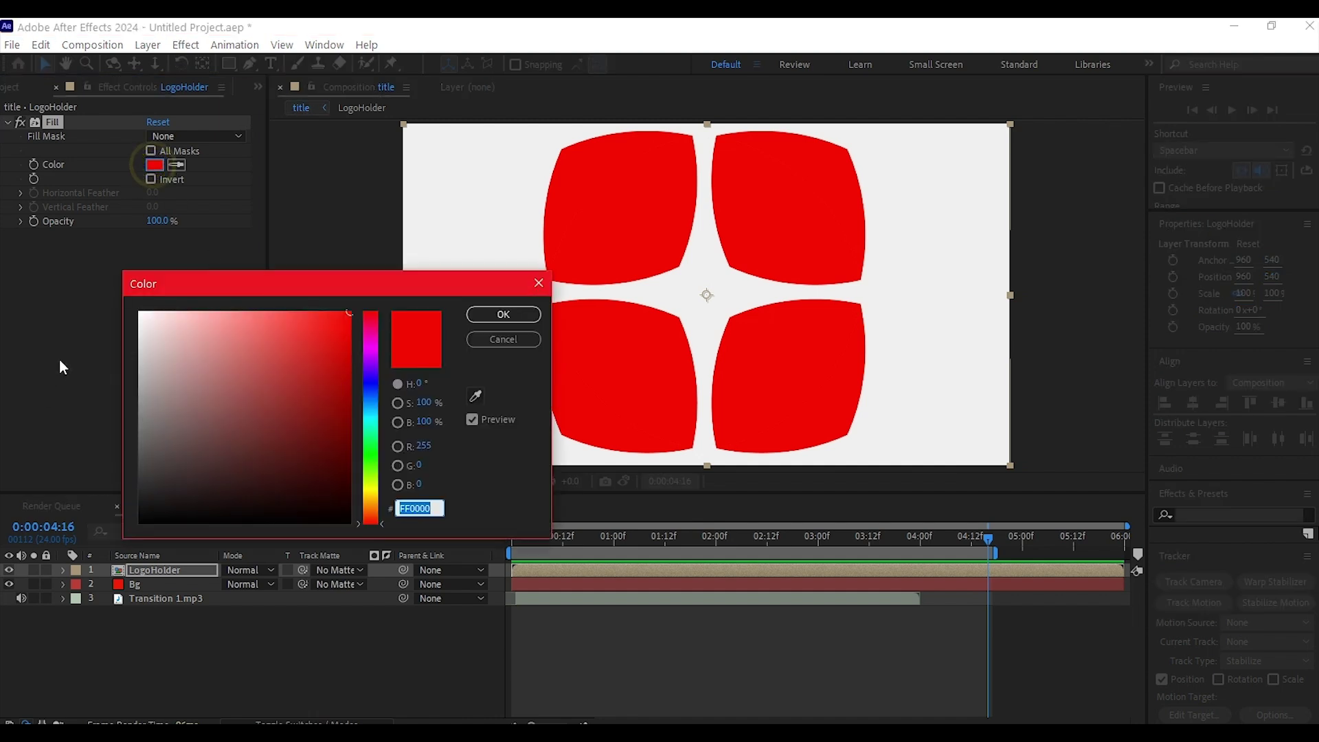
{"action": "left_click_drag", "start_coordinate": [149, 448], "coordinate": [141, 359]}
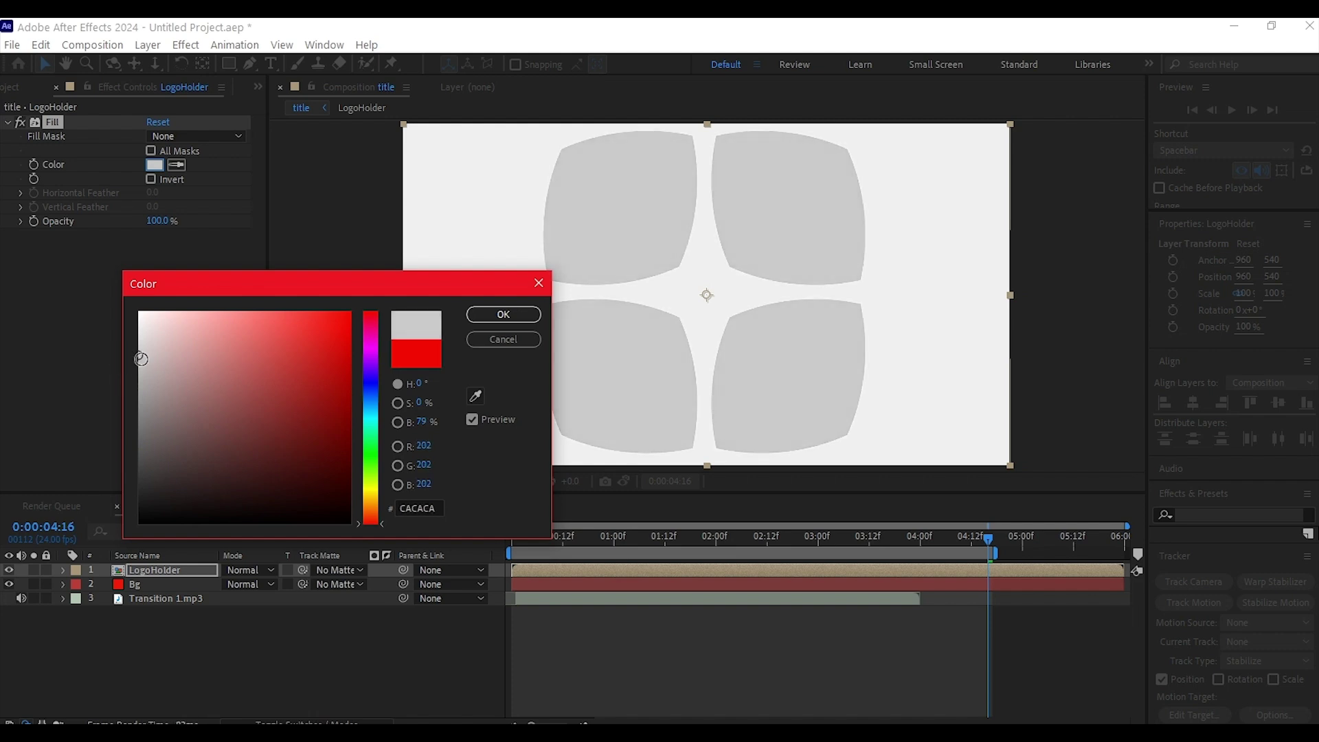
{"action": "left_click", "coordinate": [518, 313]}
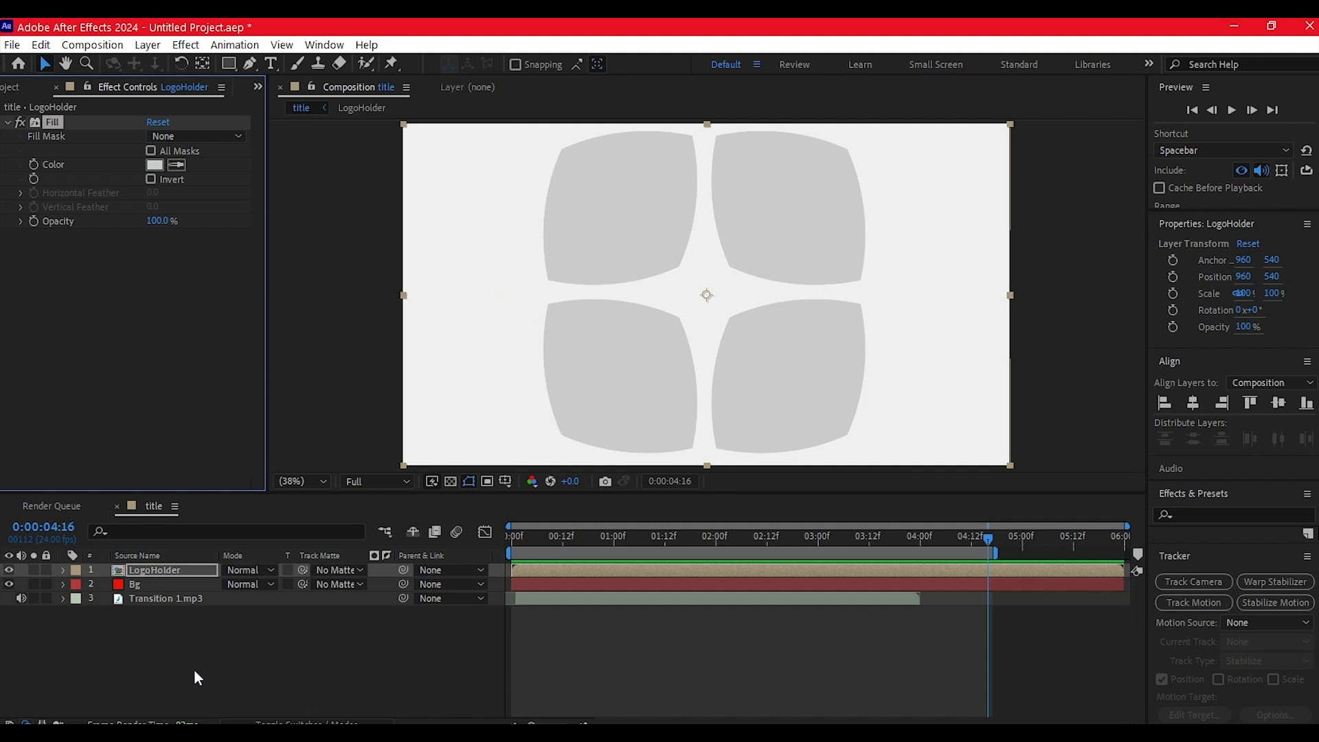
Add a new text layer reading ANIMATED TITLES over the logo
{"action": "right_click", "coordinate": [226, 645]}
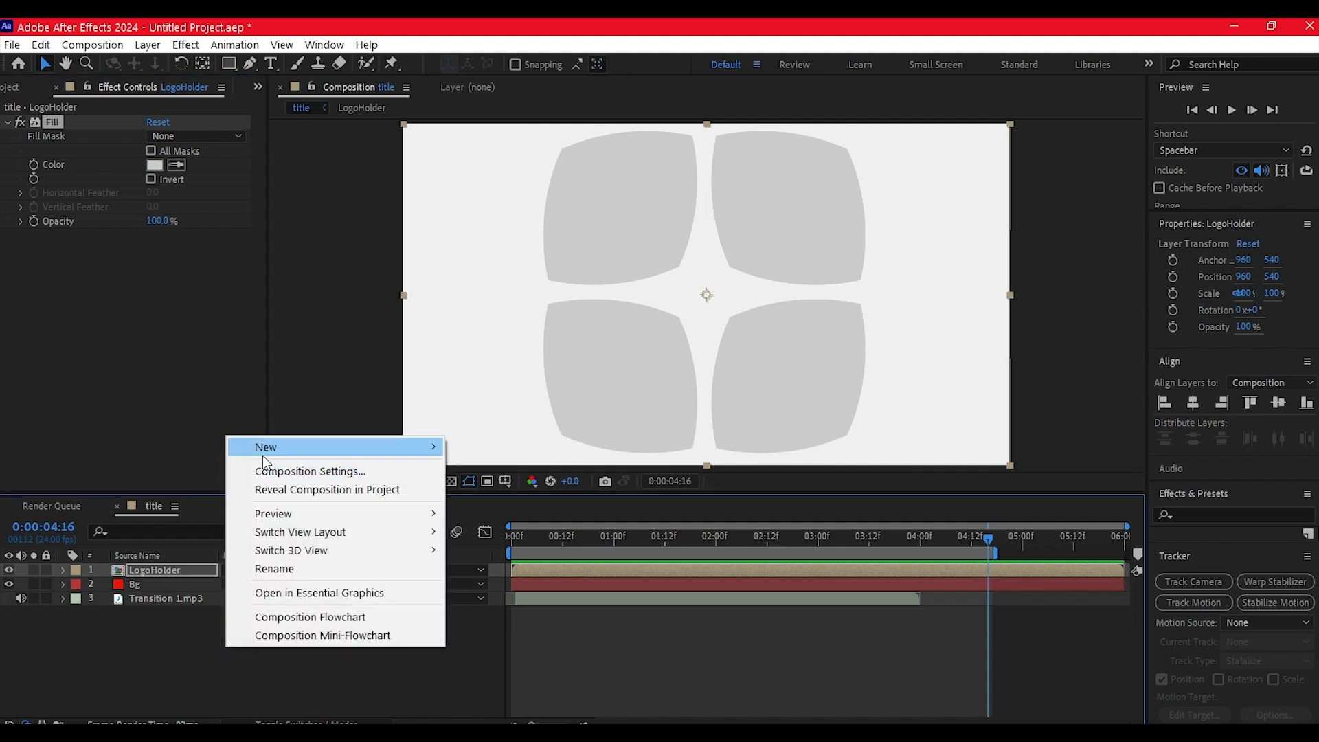
{"action": "mouse_move", "coordinate": [267, 454]}
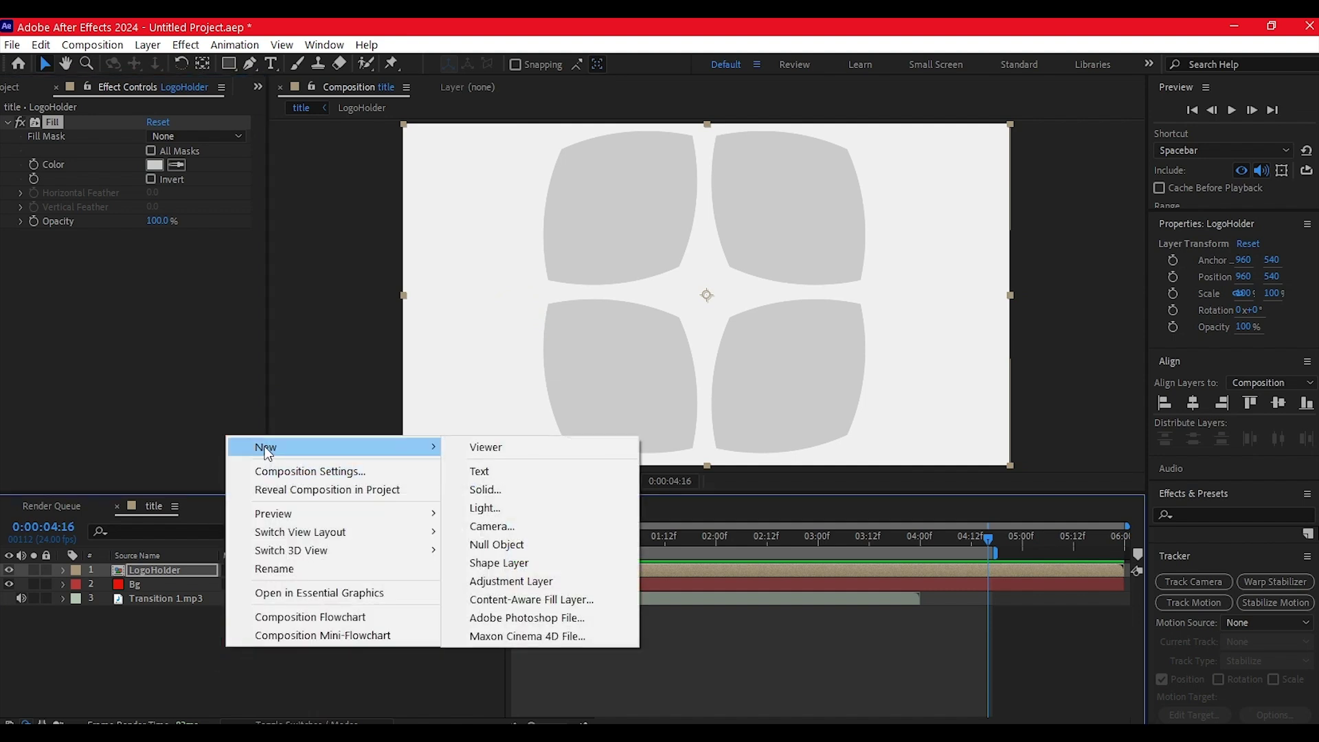
{"action": "left_click", "coordinate": [499, 474]}
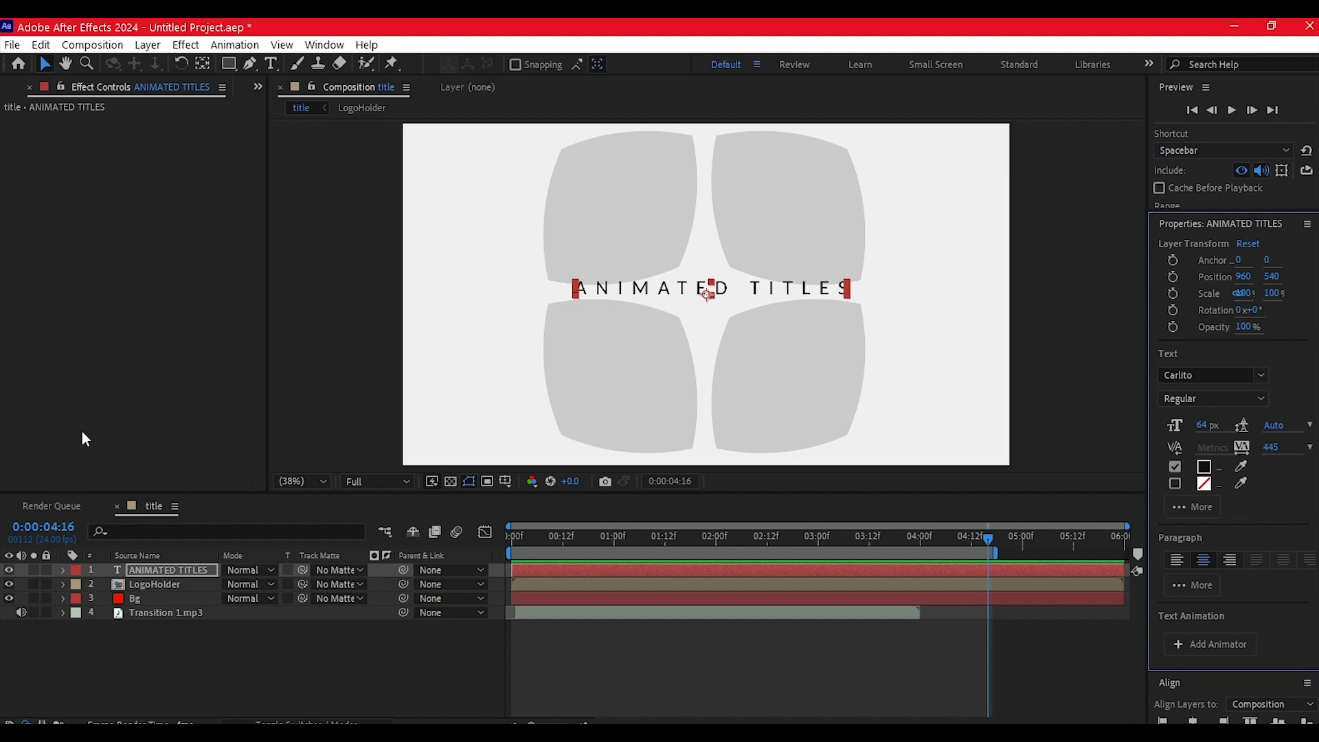
Duplicate the title layer, move the copy up, and change its text to 'CHAPTER 1:'
{"action": "left_click", "coordinate": [149, 569]}
{"action": "key", "text": "ctrl+d"}
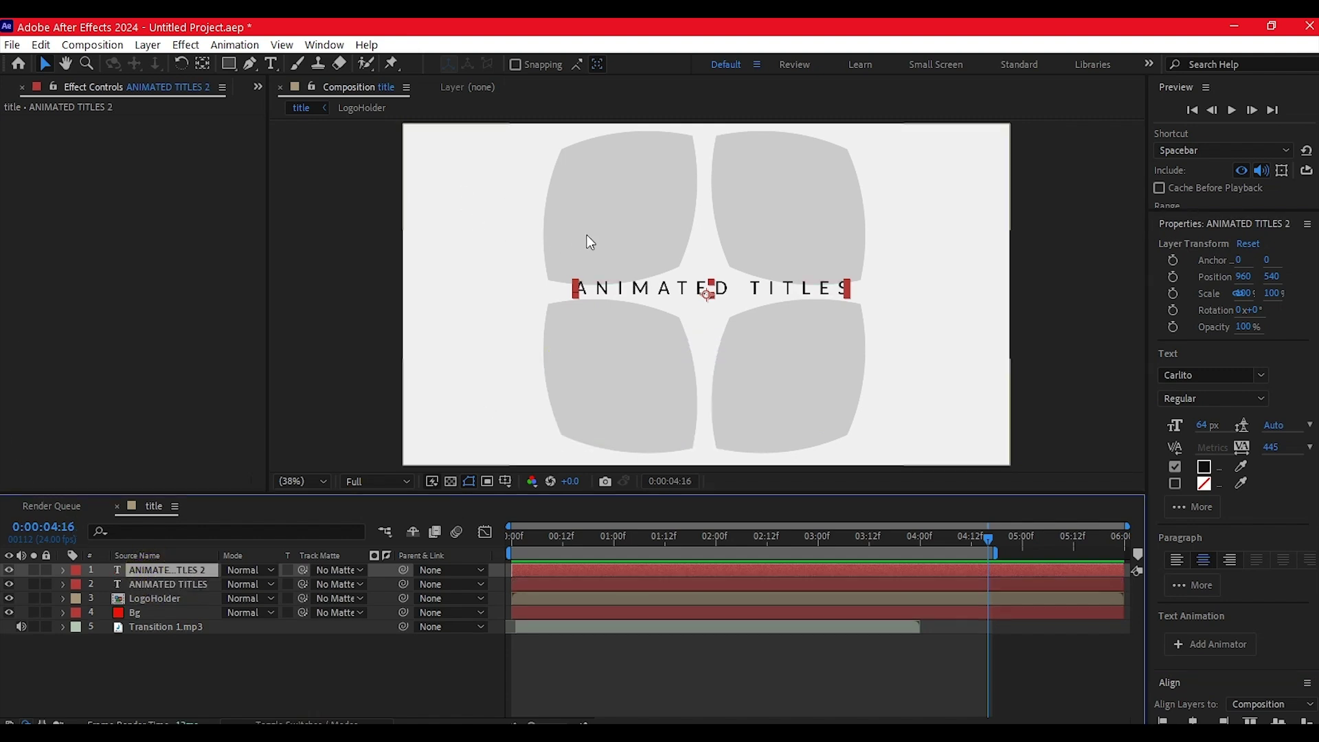
{"action": "left_click_drag", "start_coordinate": [708, 294], "coordinate": [707, 255]}
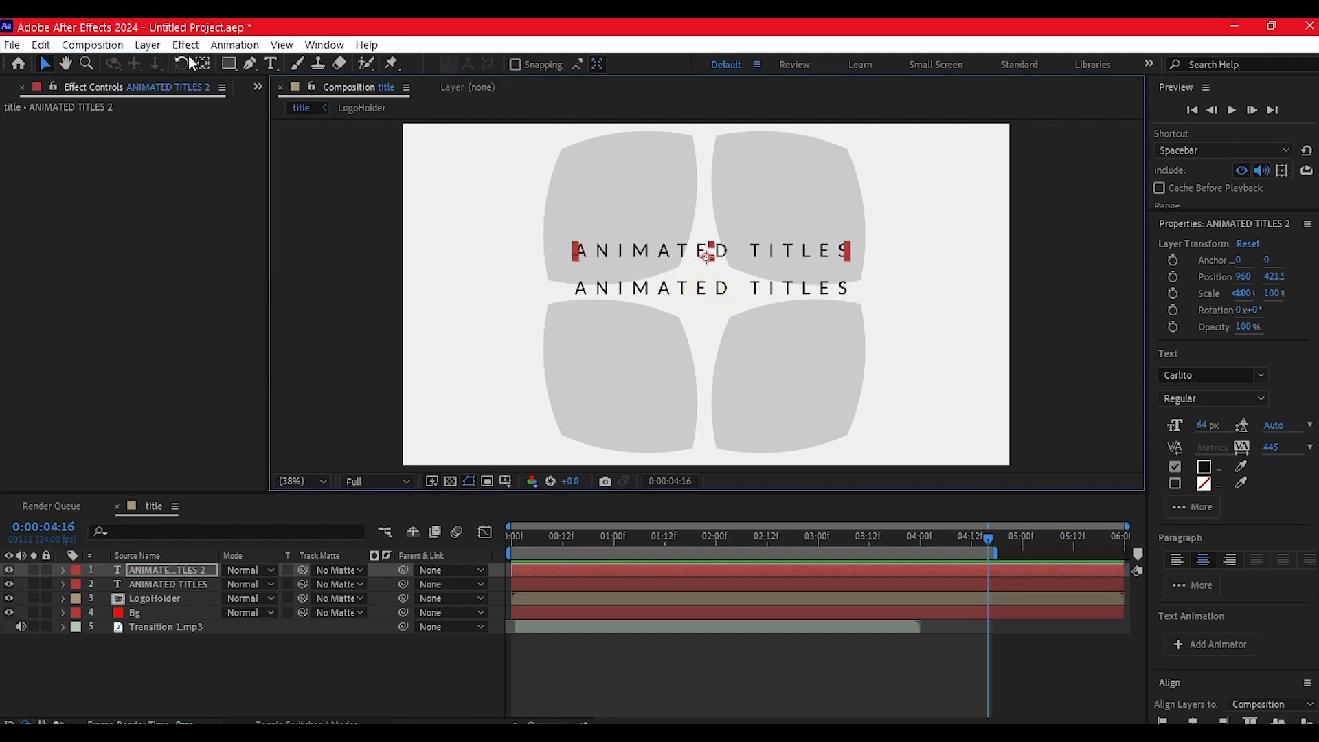
{"action": "left_click", "coordinate": [272, 63]}
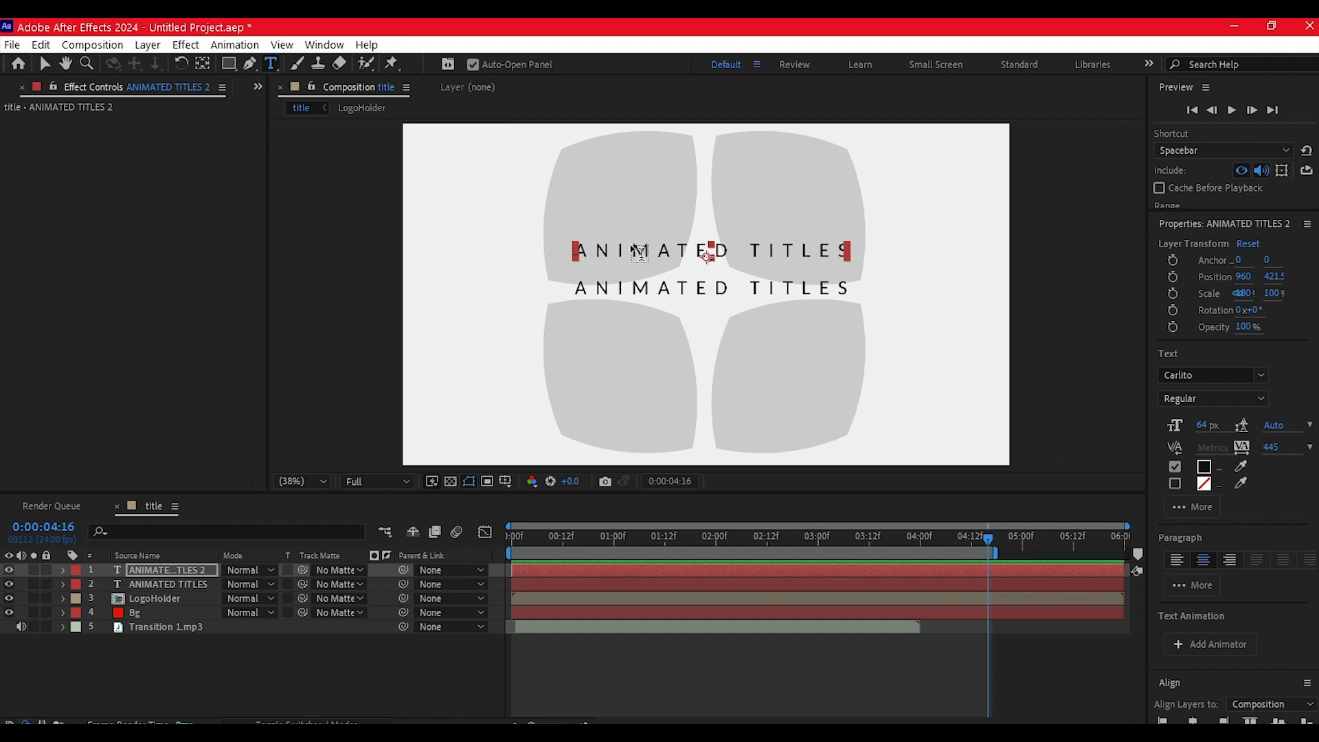
{"action": "type", "text": "CHAPTER 1:"}
{"action": "left_click", "coordinate": [271, 653]}
{"action": "key", "text": "v"}
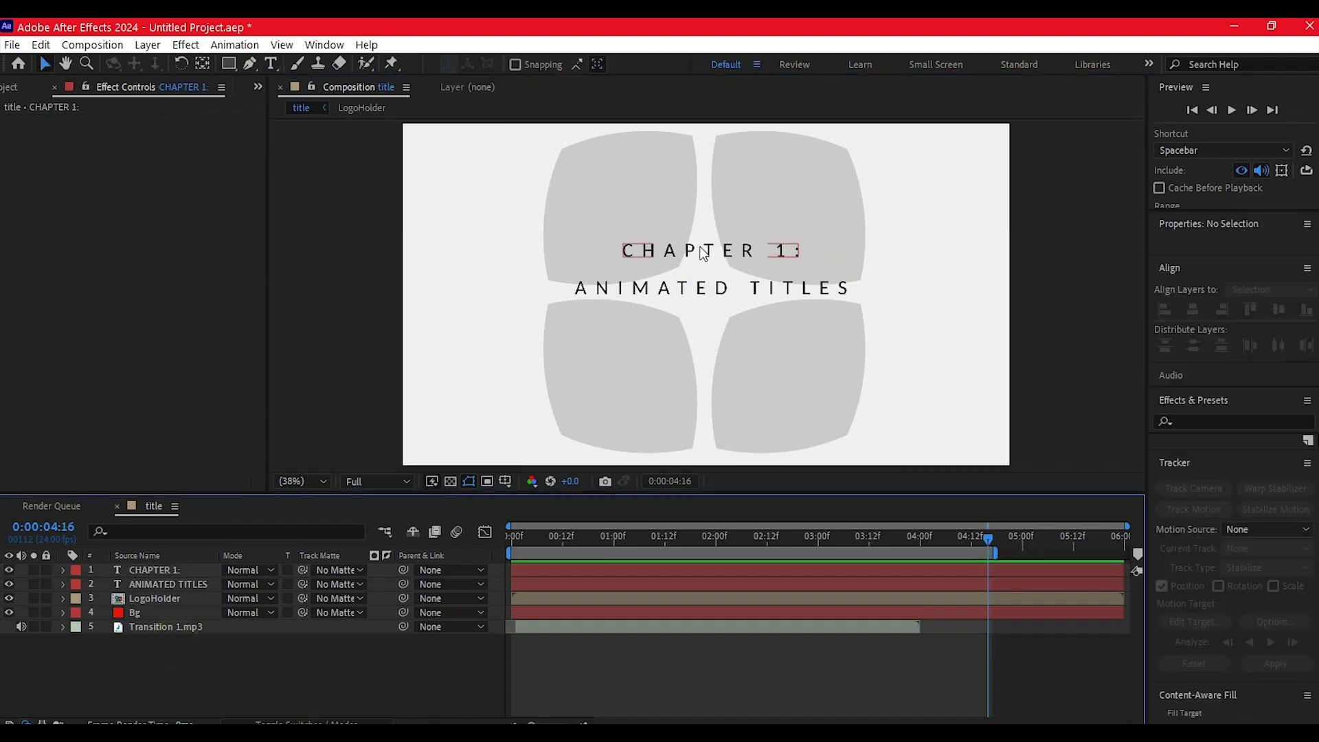
Set ANIMATED TITLES to Bebas Kai with tracking 0 and a larger size of 269 px
{"action": "left_click", "coordinate": [625, 288]}
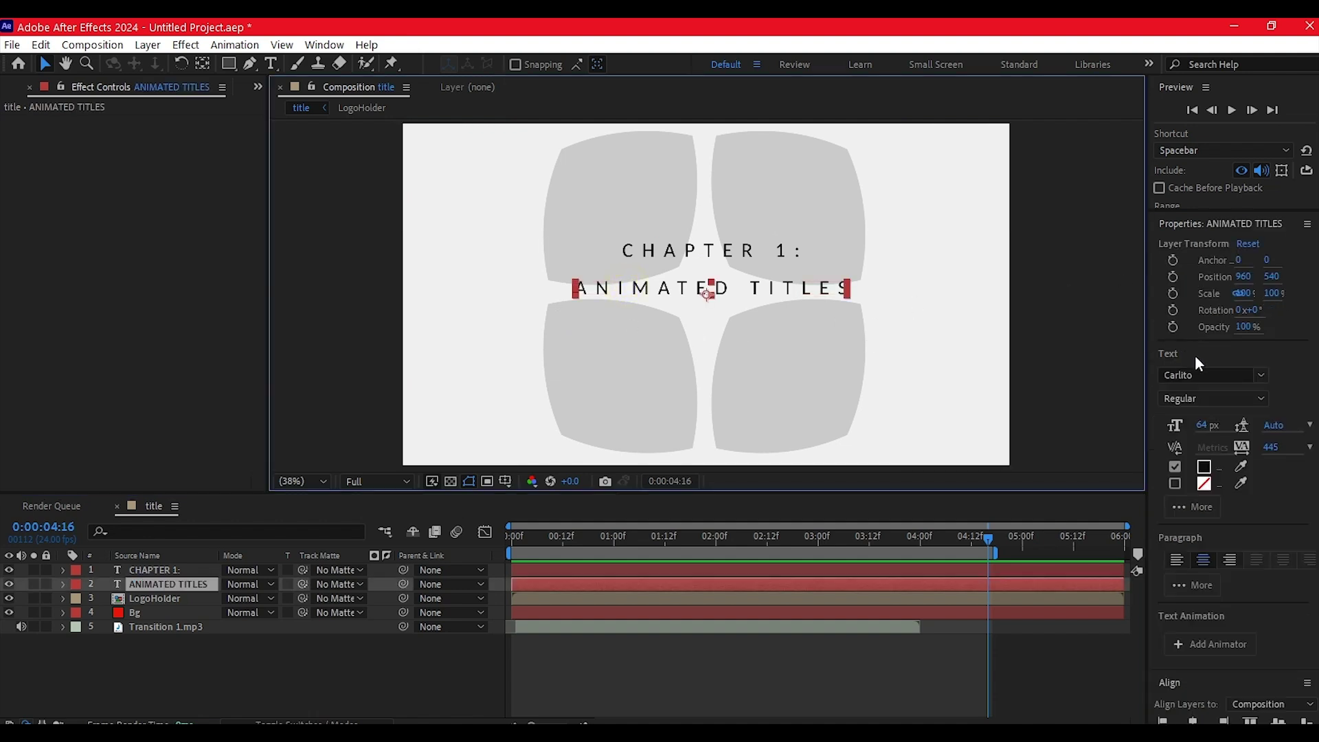
{"action": "left_click", "coordinate": [1213, 373]}
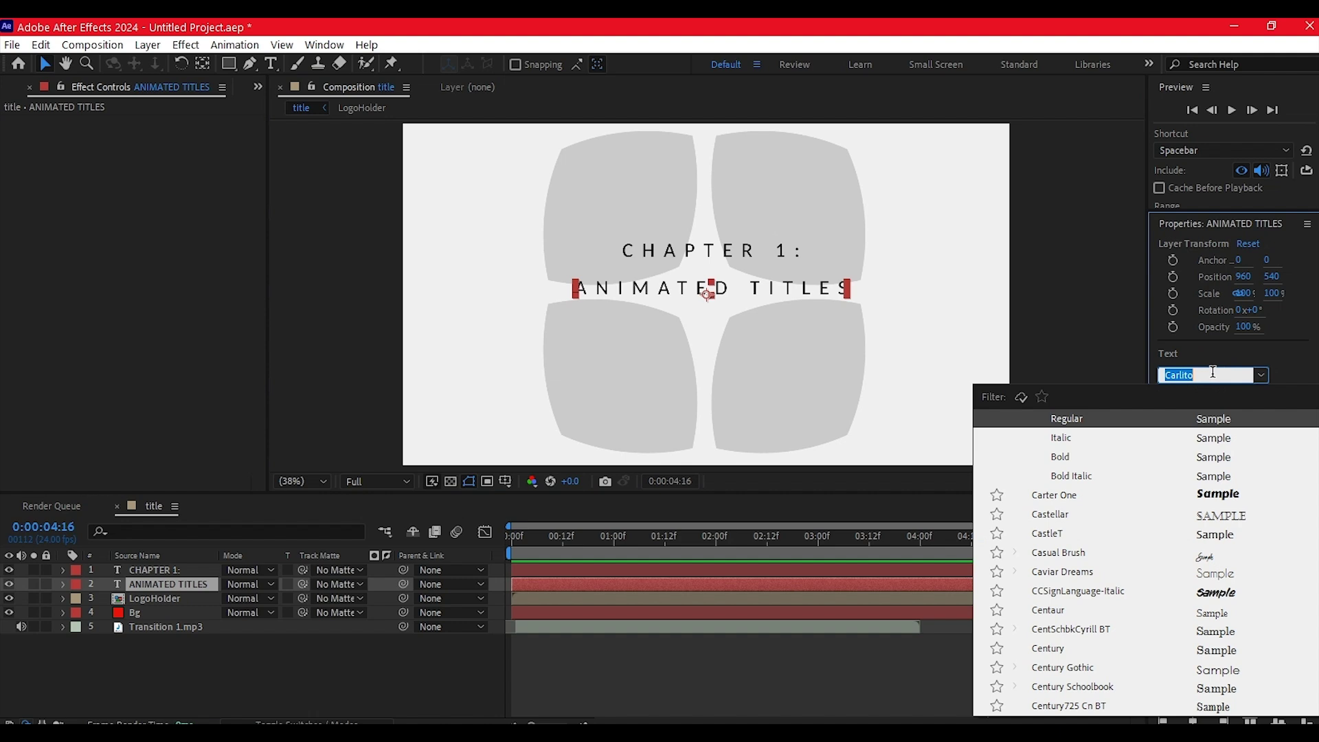
{"action": "type", "text": "bebas"}
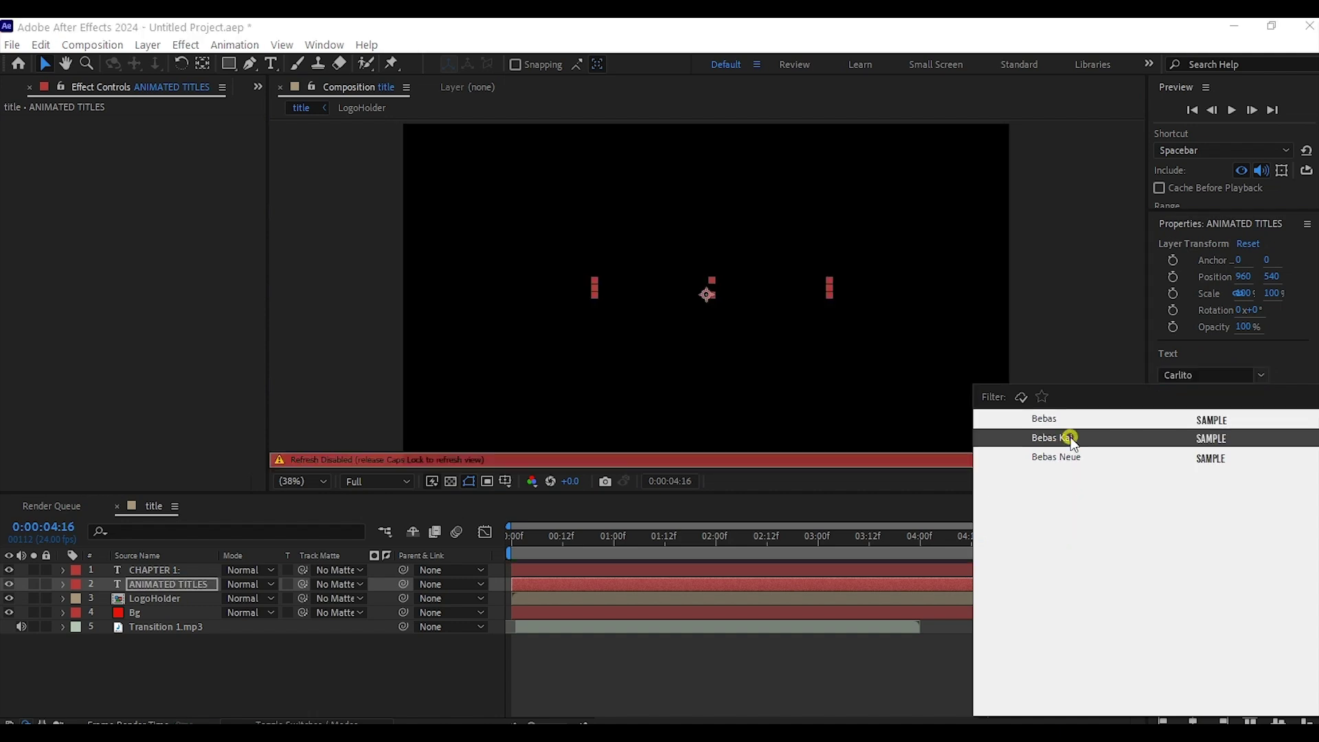
{"action": "left_click", "coordinate": [1069, 434]}
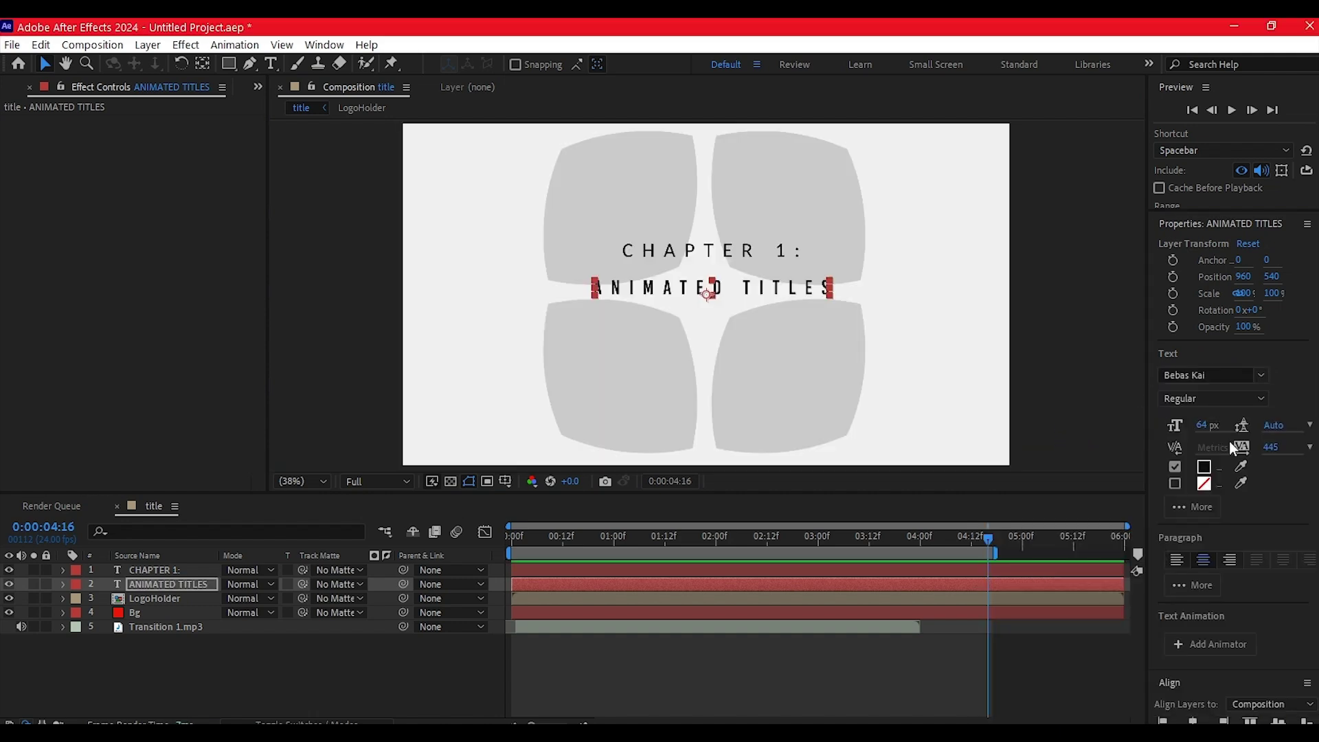
{"action": "left_click", "coordinate": [1275, 452]}
{"action": "type", "text": "0"}
{"action": "key", "text": "Return"}
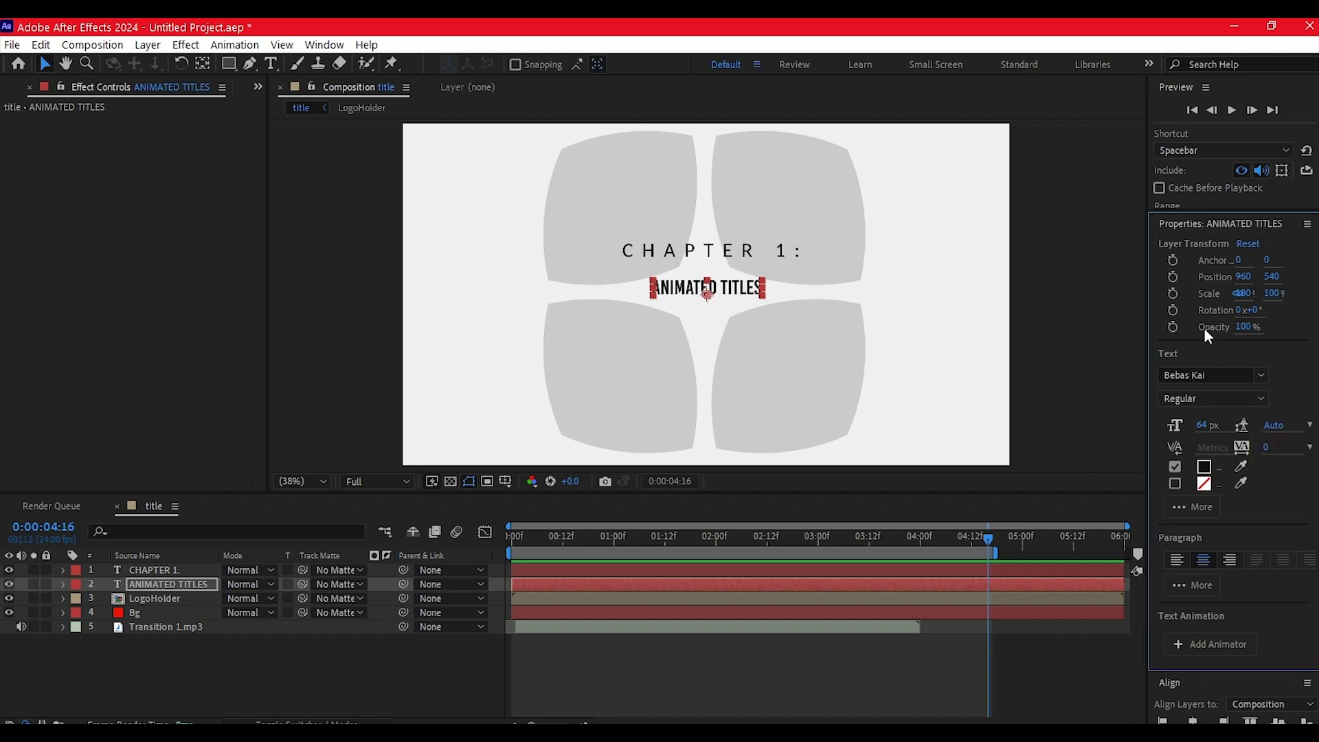
{"action": "left_click_drag", "start_coordinate": [1204, 429], "coordinate": [1261, 430]}
Draw a rectangle bar above ANIMATED TITLES and move its layer below CHAPTER 1:
{"action": "key", "text": "F2"}
{"action": "left_click_drag", "start_coordinate": [229, 62], "coordinate": [269, 69]}
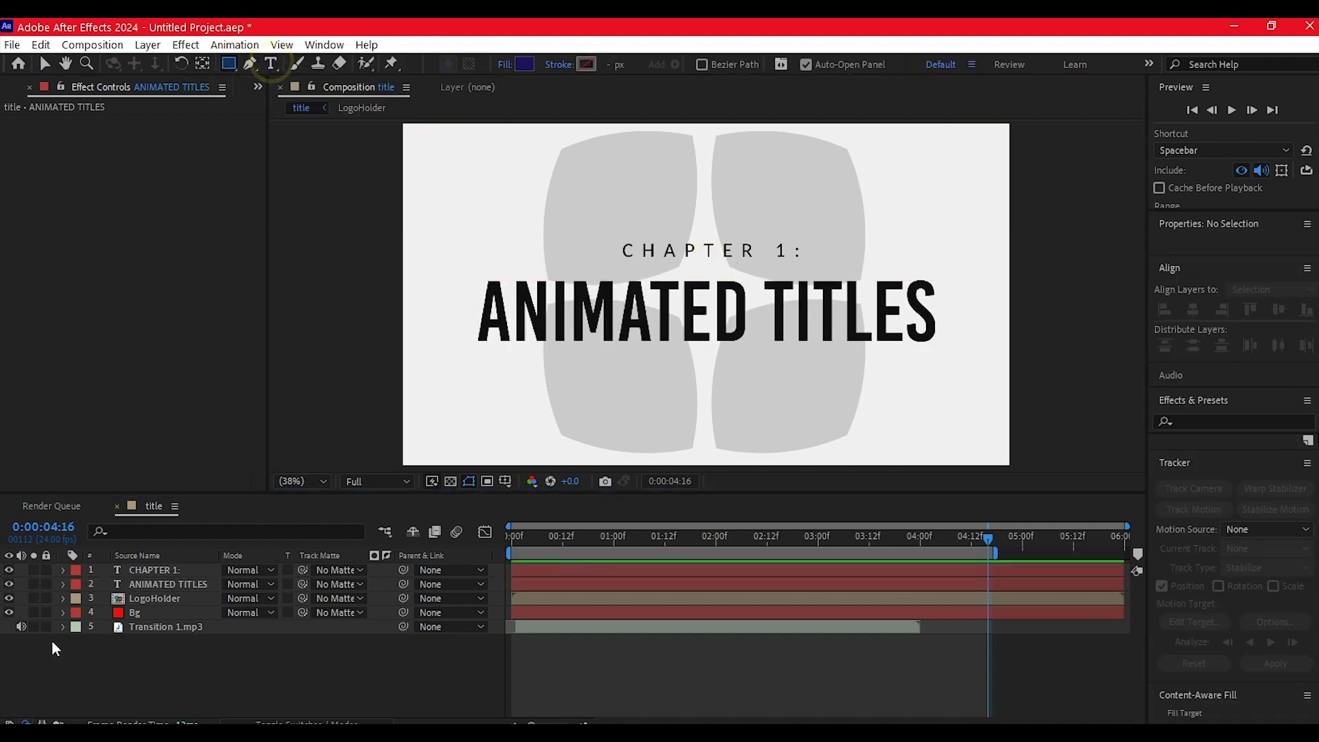
{"action": "left_click", "coordinate": [144, 658]}
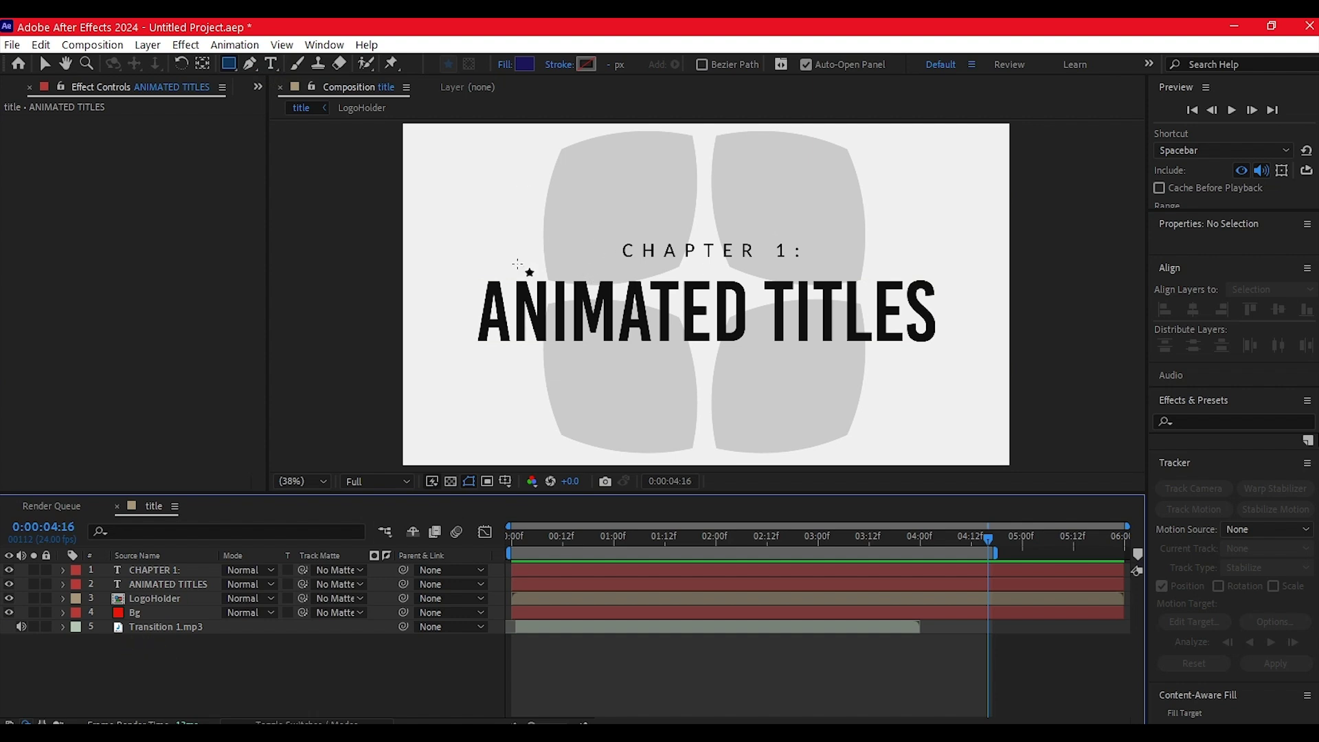
{"action": "left_click", "coordinate": [565, 265]}
{"action": "mouse_move", "coordinate": [565, 265]}
{"action": "left_mouse_down"}
{"action": "mouse_move", "coordinate": [818, 227]}
{"action": "mouse_move", "coordinate": [907, 242]}
{"action": "left_mouse_up"}
{"action": "key", "text": "v"}
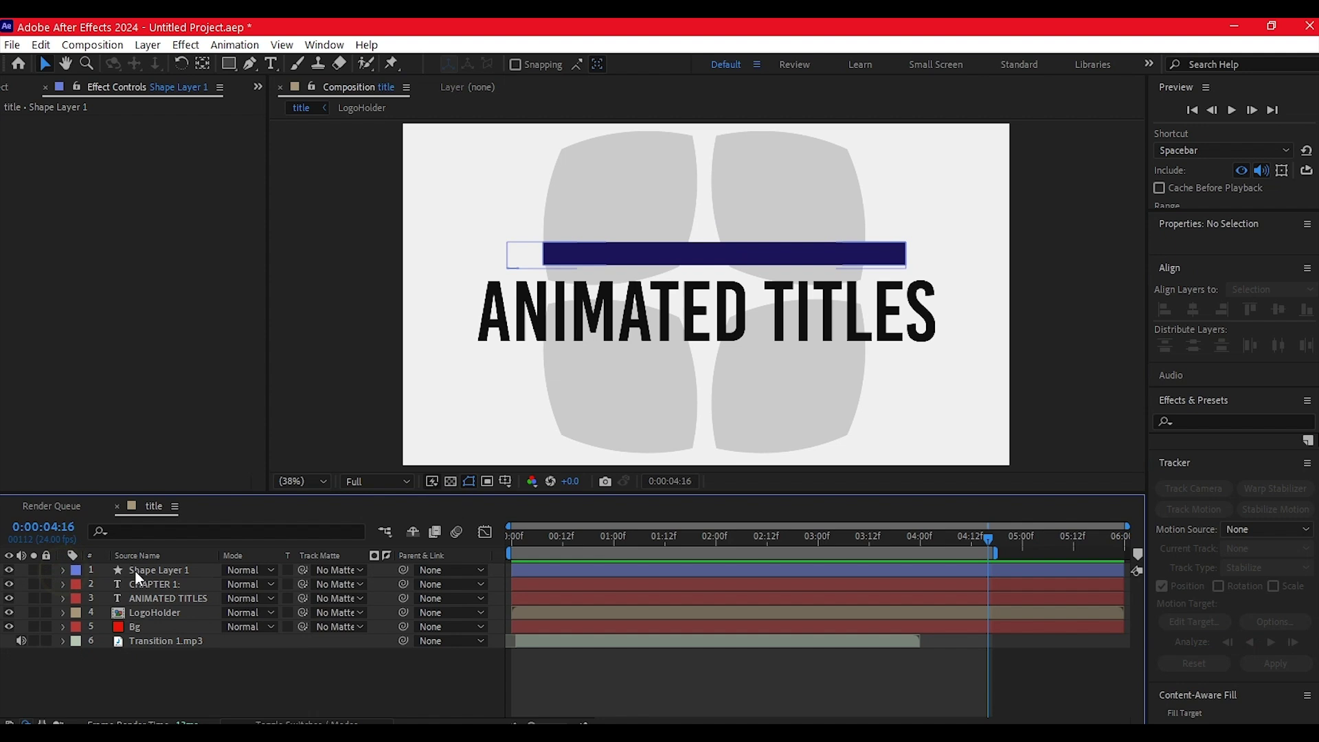
{"action": "left_click_drag", "start_coordinate": [137, 571], "coordinate": [142, 588]}
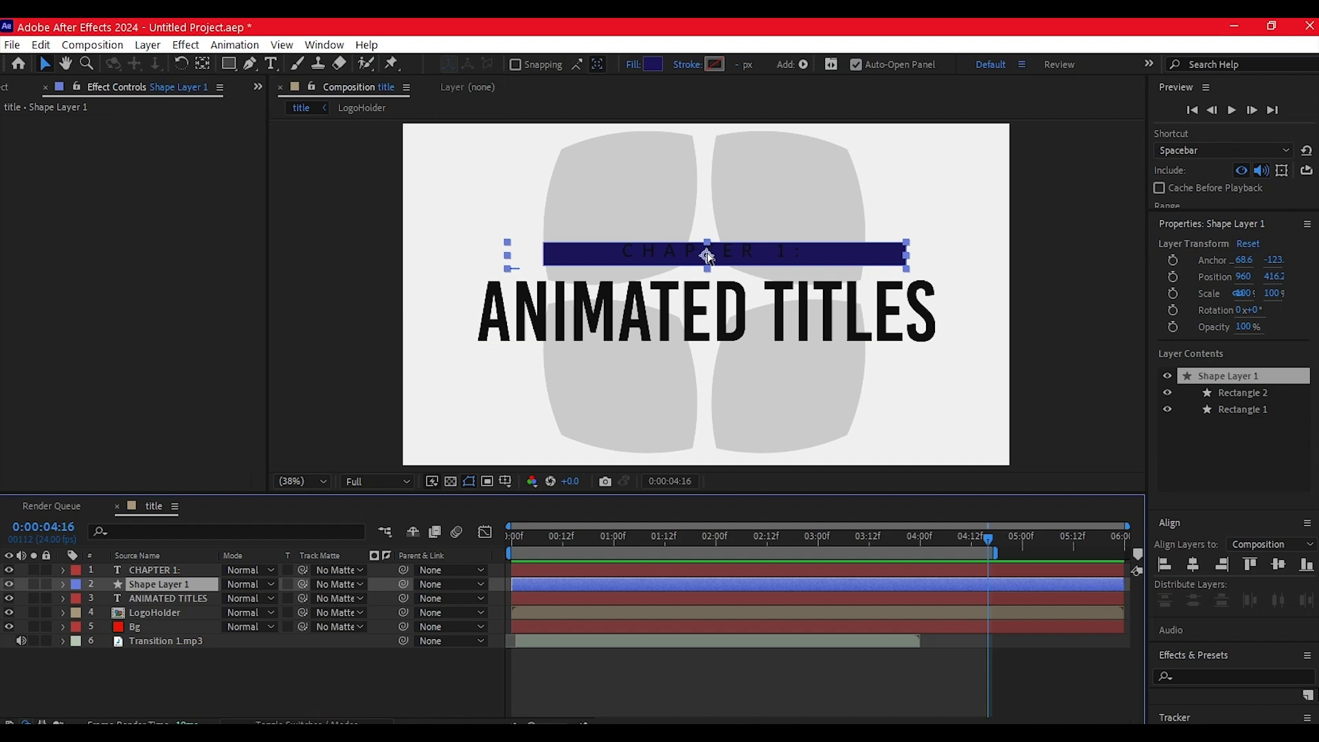
Apply a Fill effect to the bar with yellow colour DBB84F
{"action": "key", "text": "ctrl+space"}
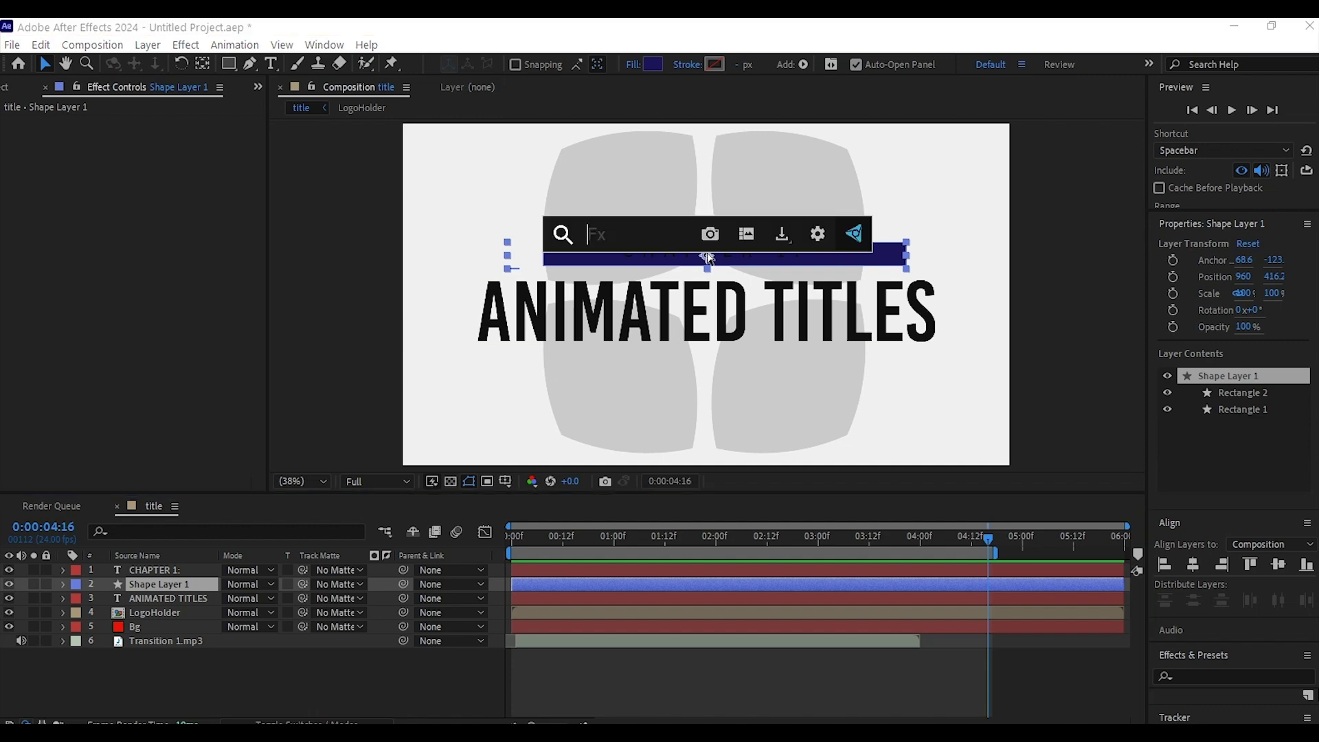
{"action": "type", "text": "fill"}
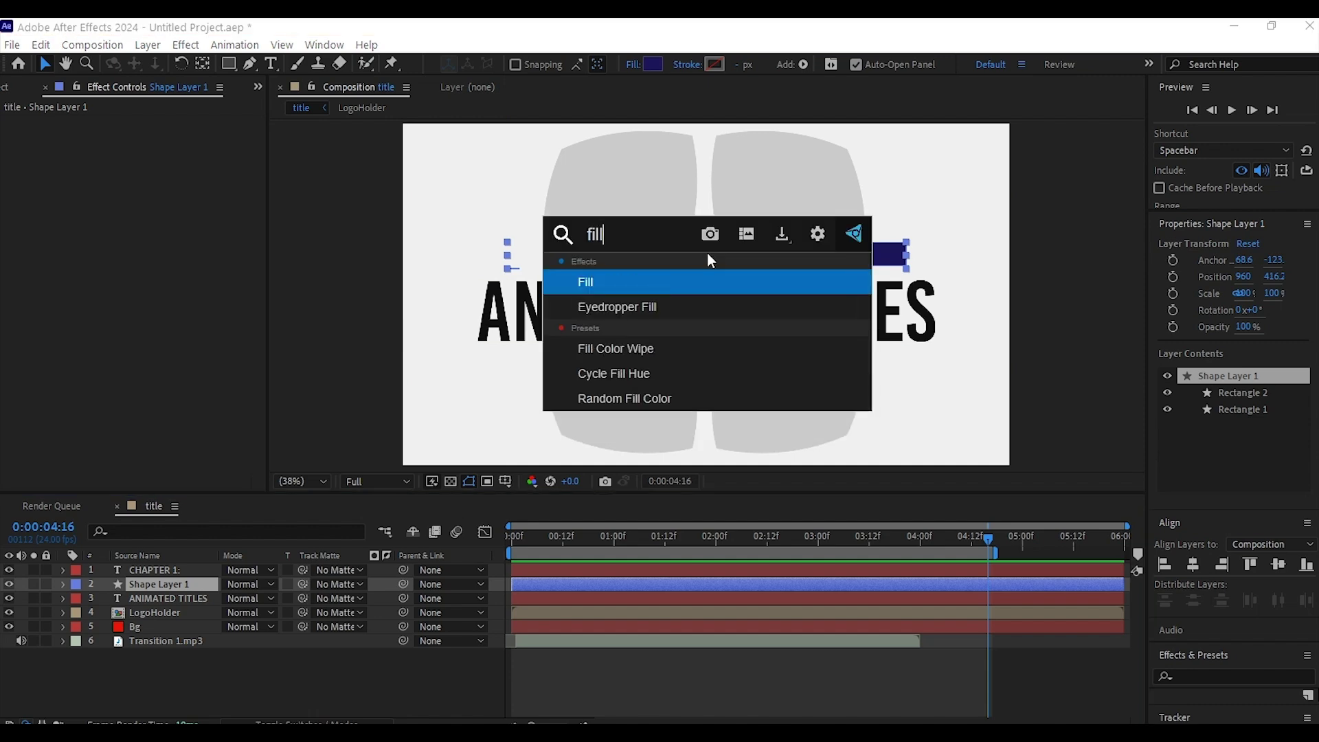
{"action": "left_click", "coordinate": [615, 282]}
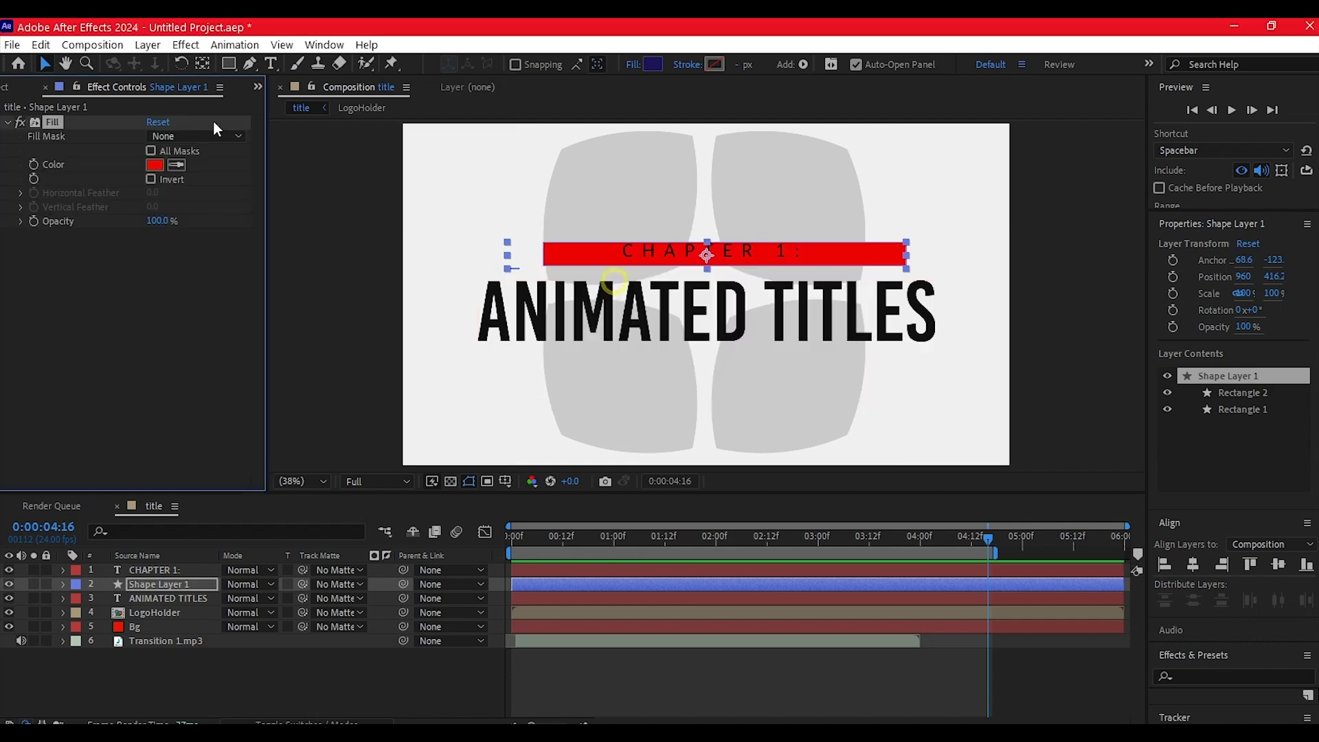
{"action": "left_click", "coordinate": [154, 164]}
{"action": "type", "text": "DBB84F"}
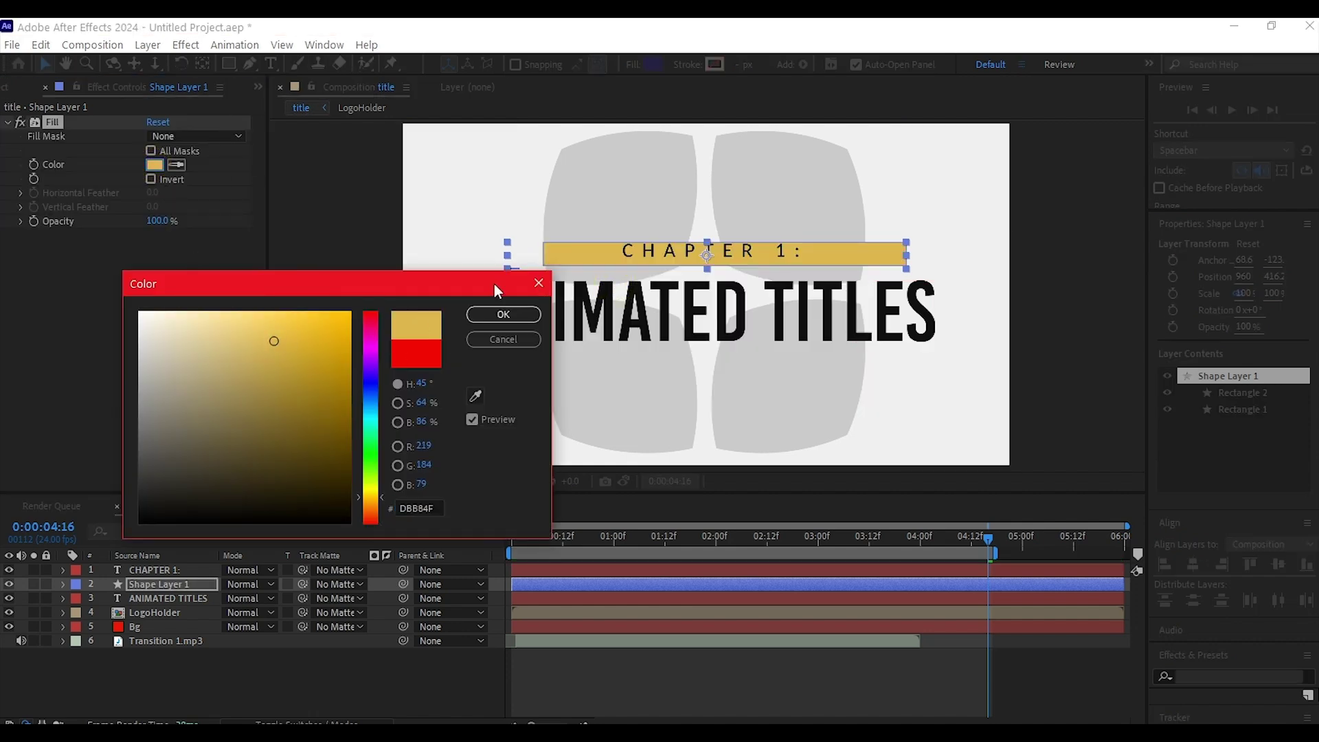
{"action": "left_click", "coordinate": [503, 314]}
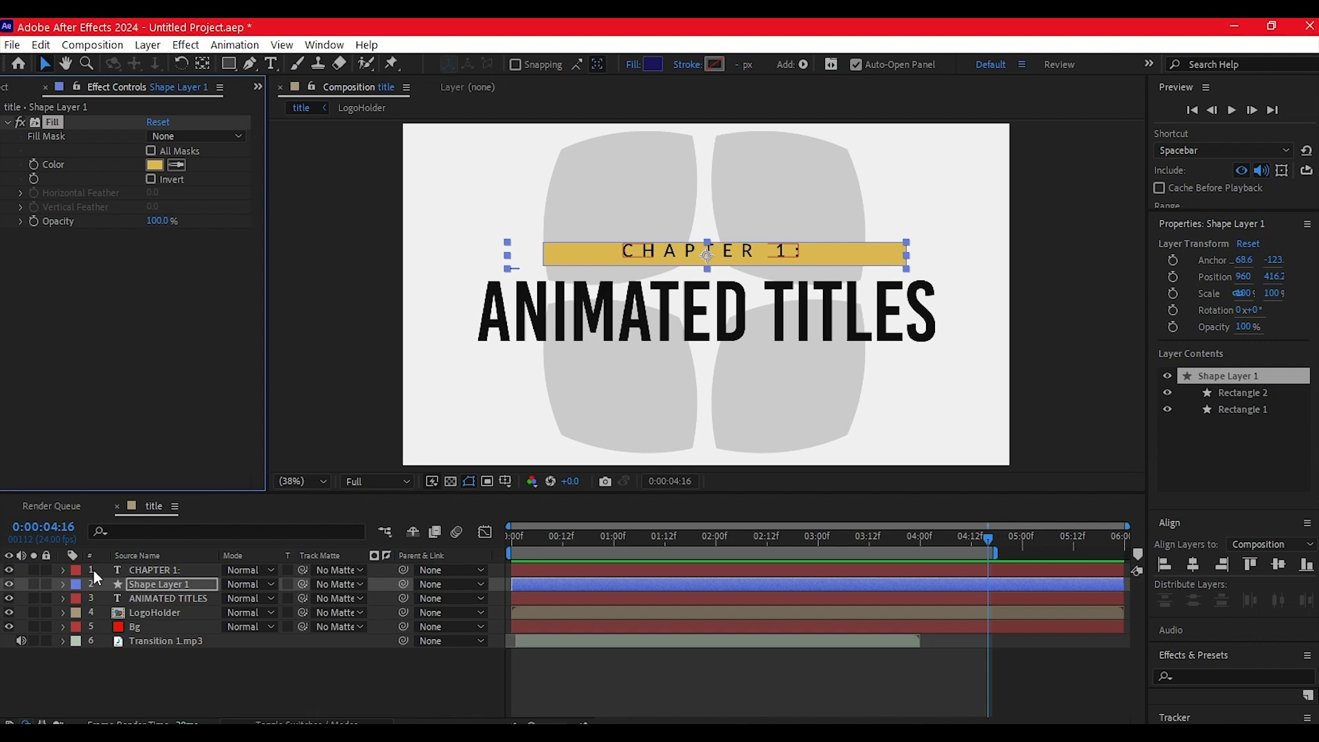
Add a Two-Node camera layer, Camera 1, with the 35mm preset to the title composition
{"action": "left_click", "coordinate": [151, 581]}
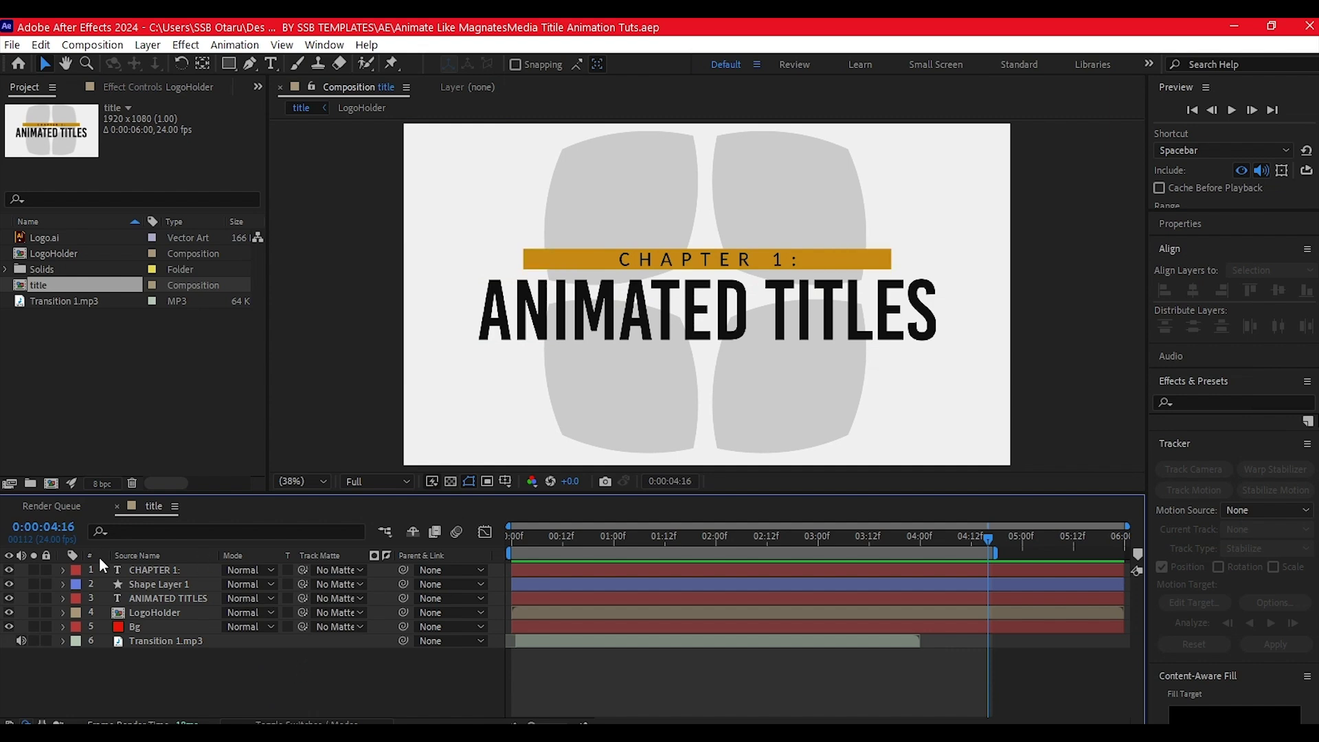
{"action": "left_click", "coordinate": [158, 566]}
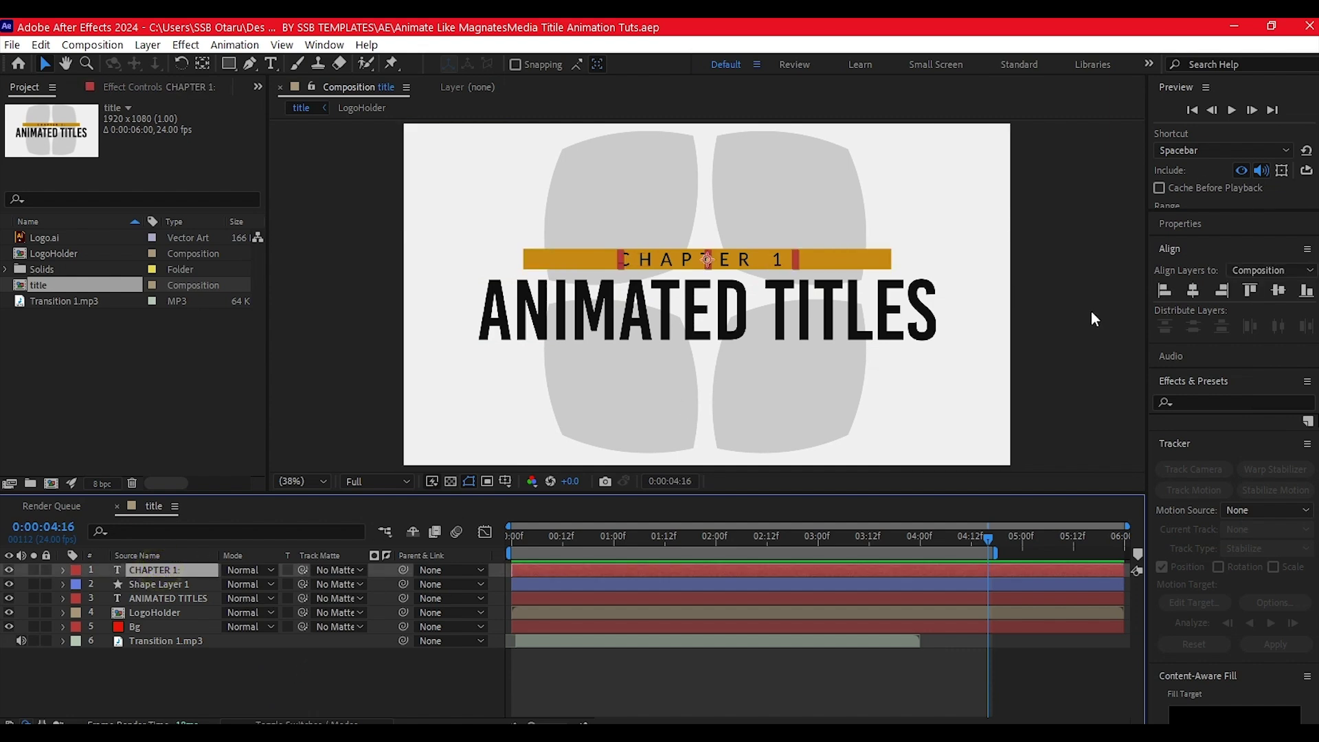
{"action": "right_click", "coordinate": [263, 683]}
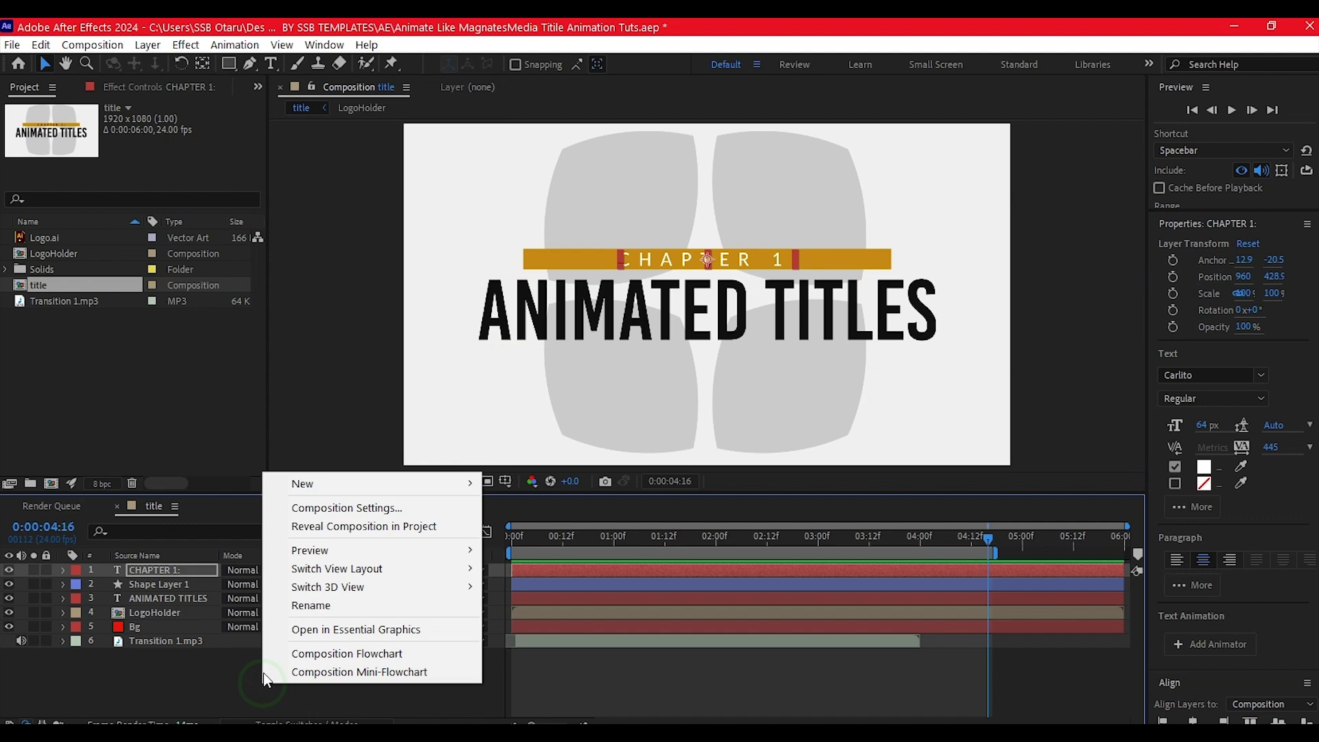
{"action": "mouse_move", "coordinate": [296, 485]}
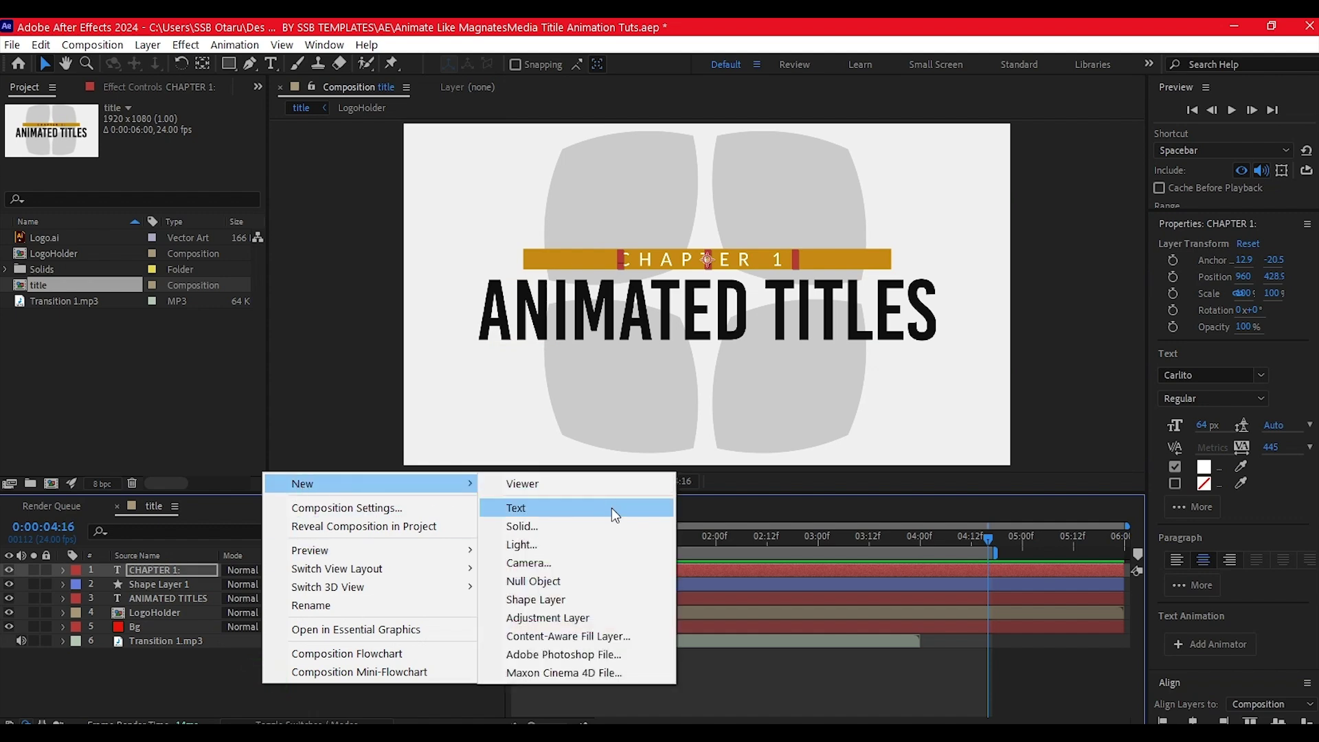
{"action": "left_click", "coordinate": [528, 562]}
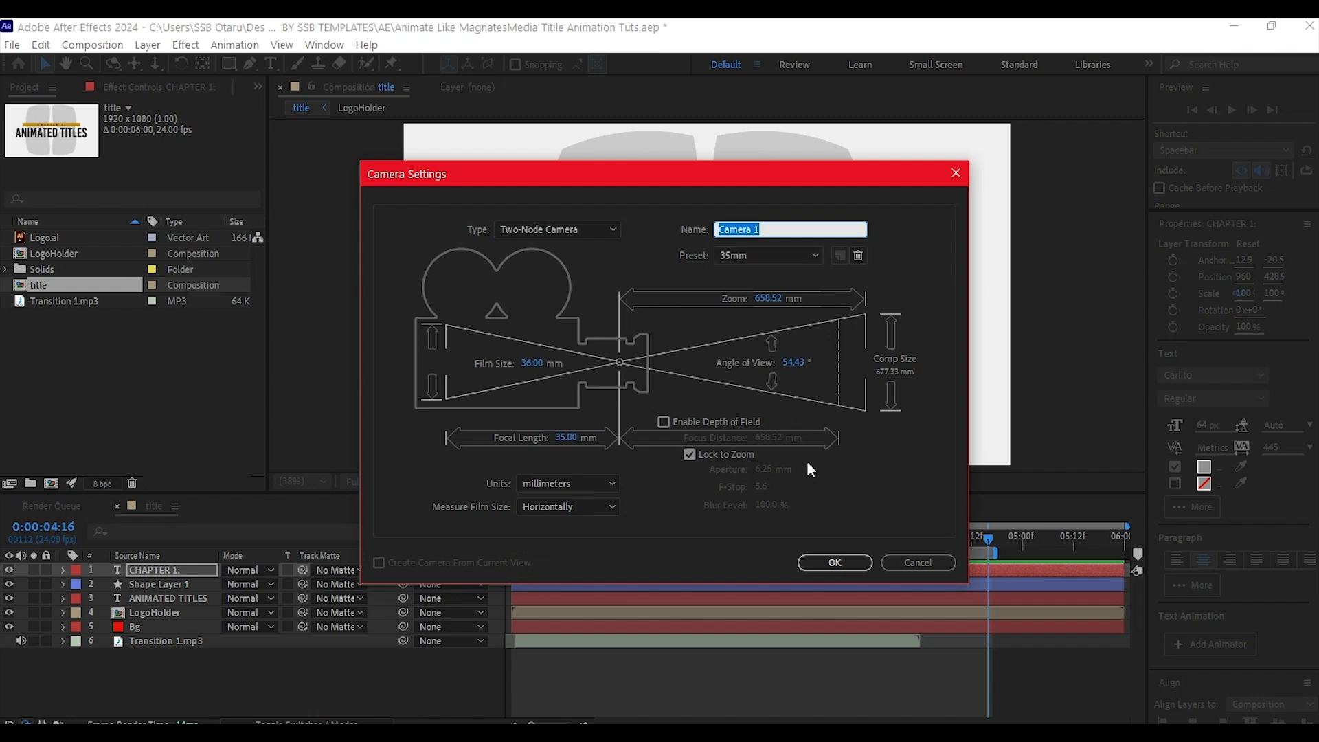
{"action": "left_click", "coordinate": [804, 563]}
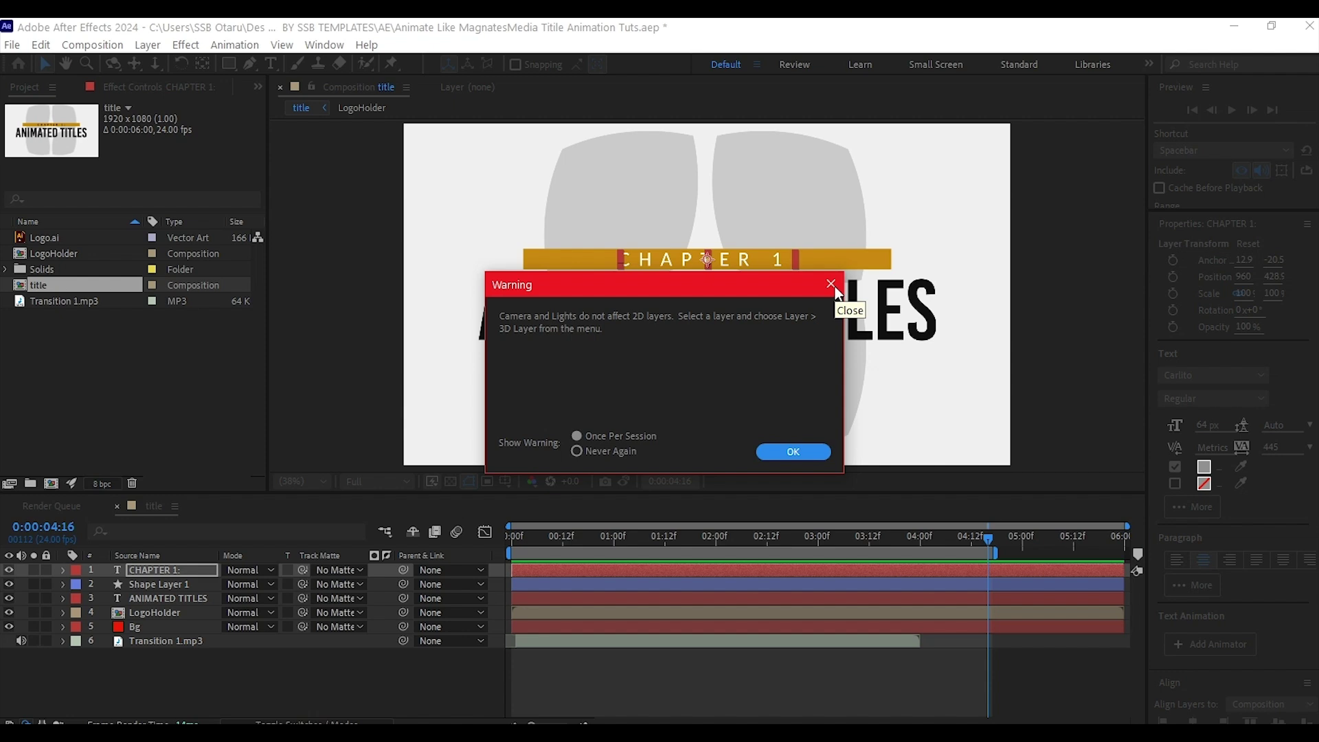
{"action": "left_click", "coordinate": [793, 451]}
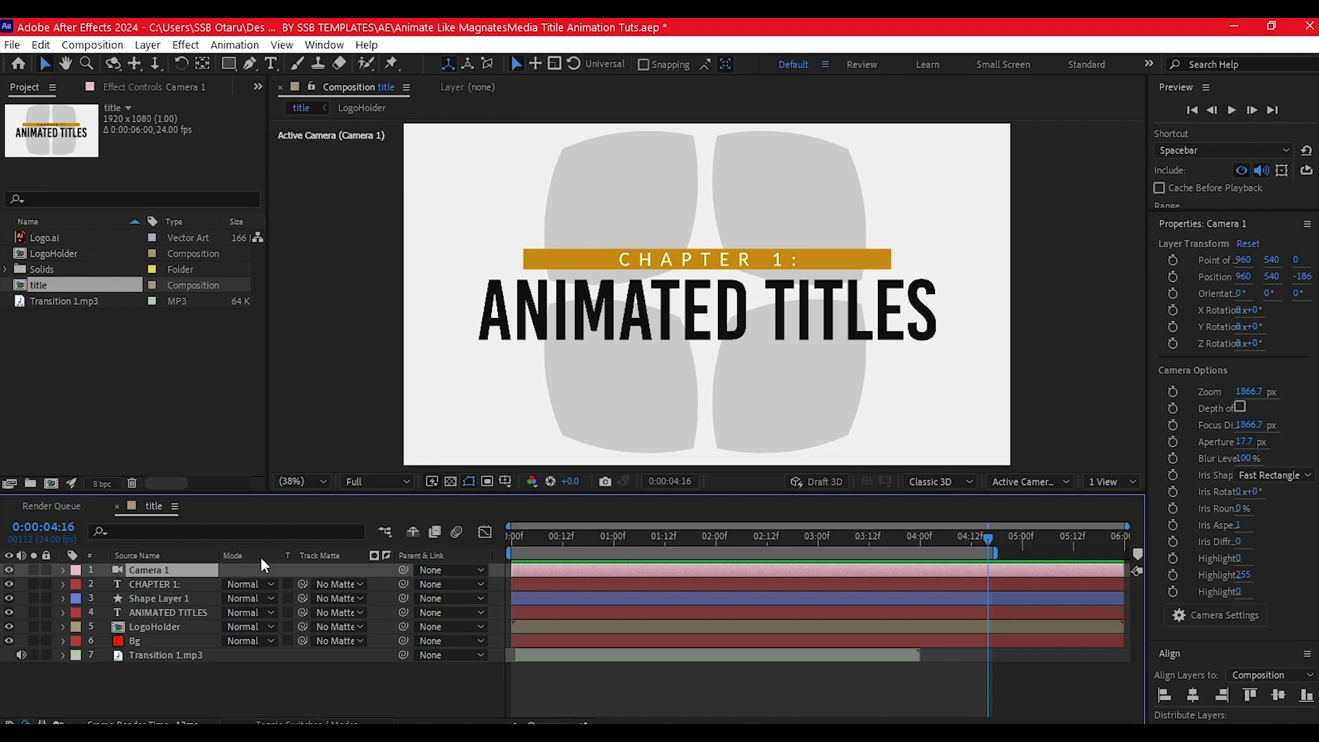
Add a null object named Camera Controls and parent Camera 1 to it
{"action": "right_click", "coordinate": [259, 687]}
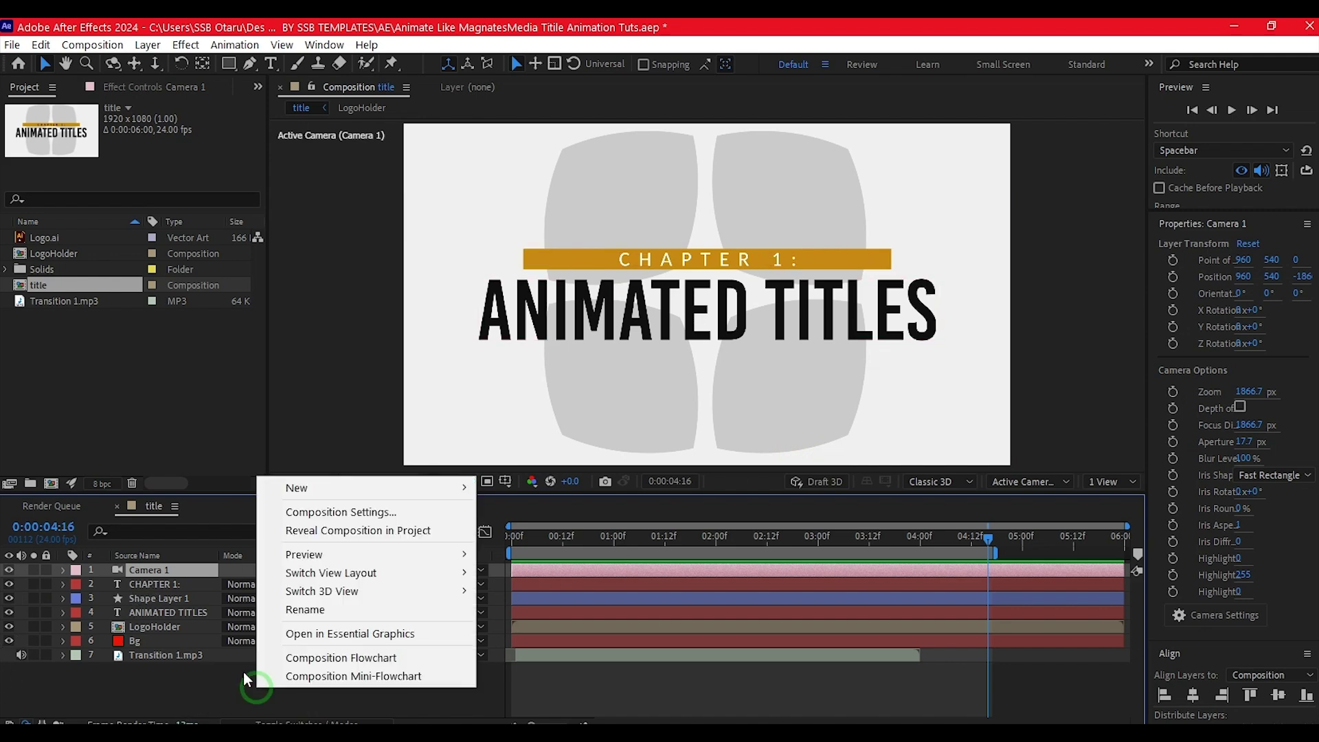
{"action": "mouse_move", "coordinate": [303, 492]}
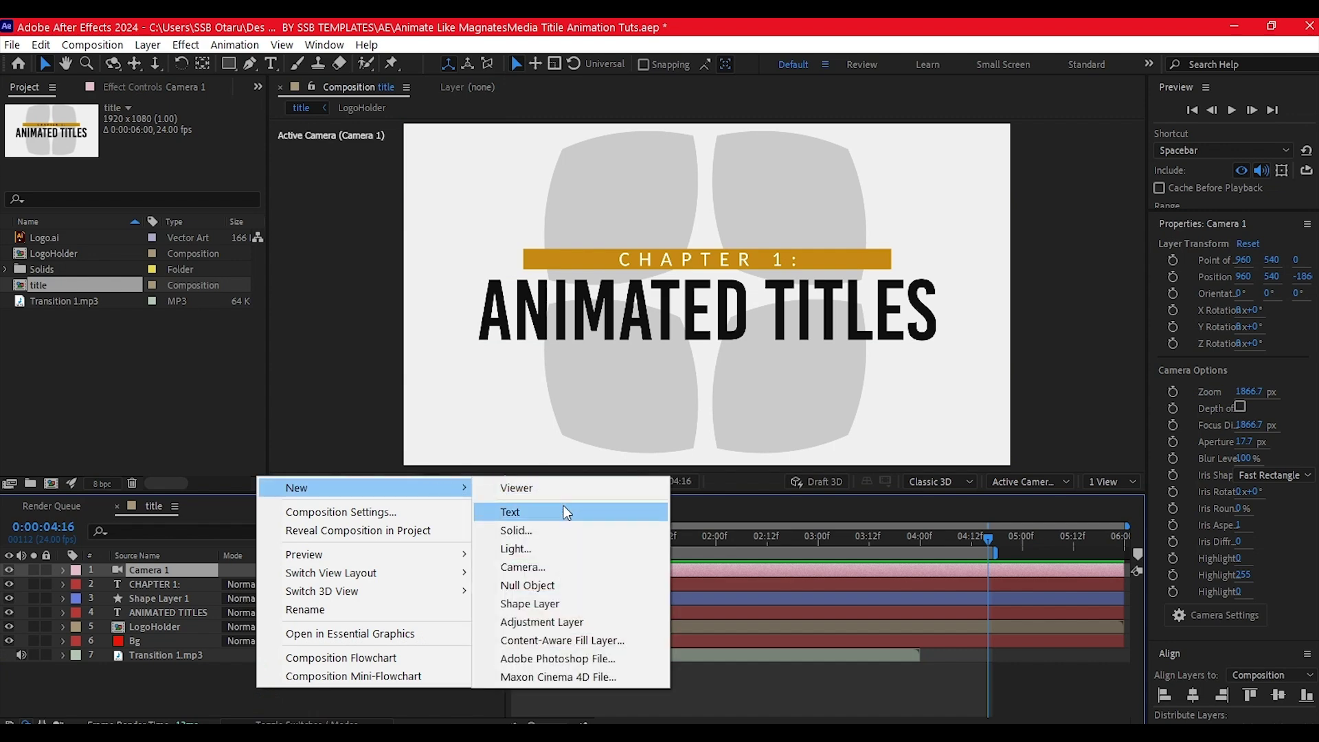
{"action": "left_click", "coordinate": [554, 585]}
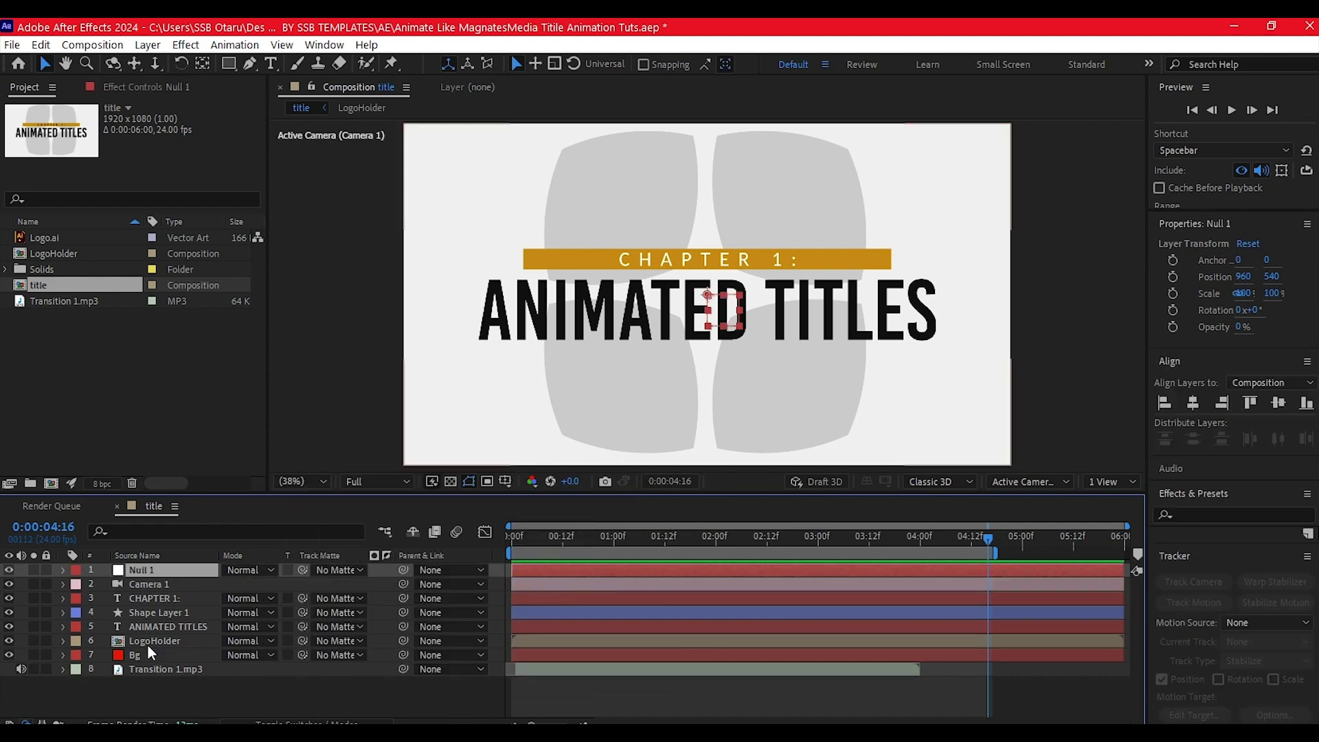
{"action": "type", "text": "Camera Controls"}
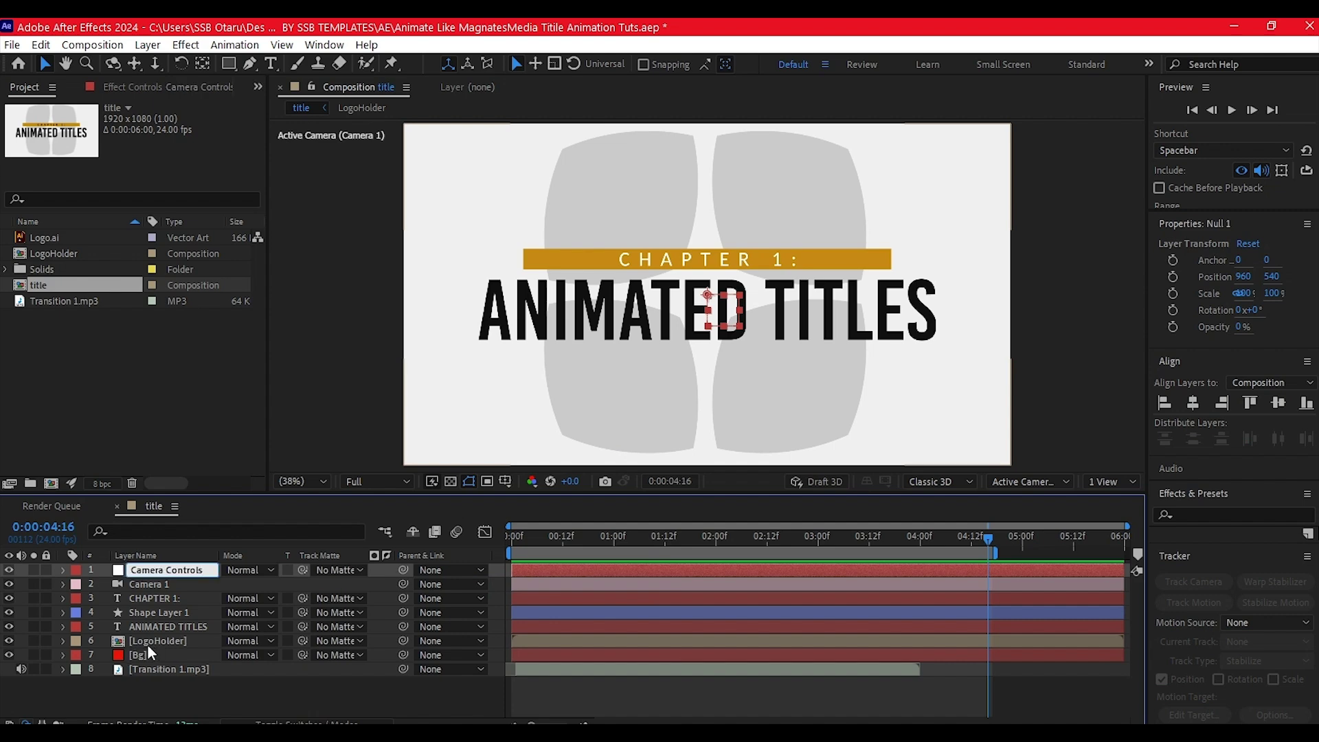
{"action": "key", "text": "Return"}
{"action": "key", "text": "ctrl+s"}
{"action": "left_click", "coordinate": [170, 585]}
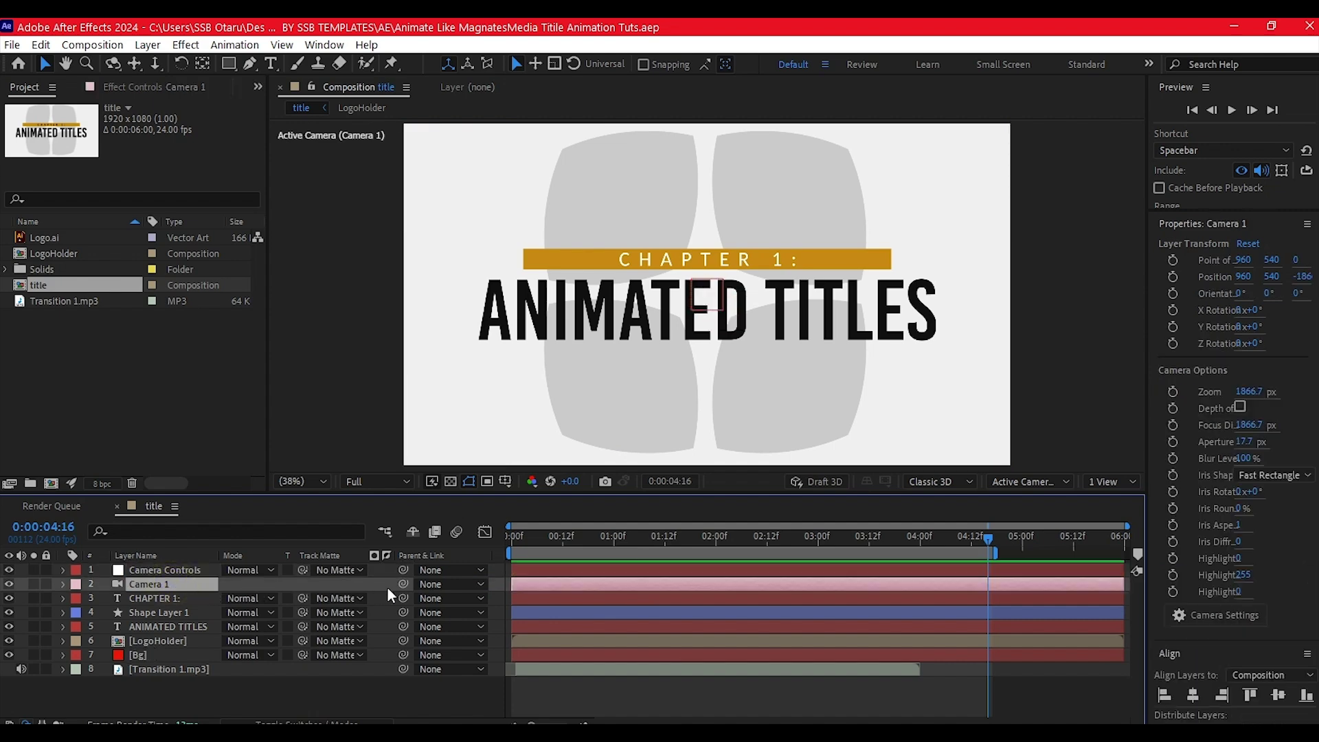
{"action": "left_click_drag", "start_coordinate": [406, 586], "coordinate": [165, 571]}
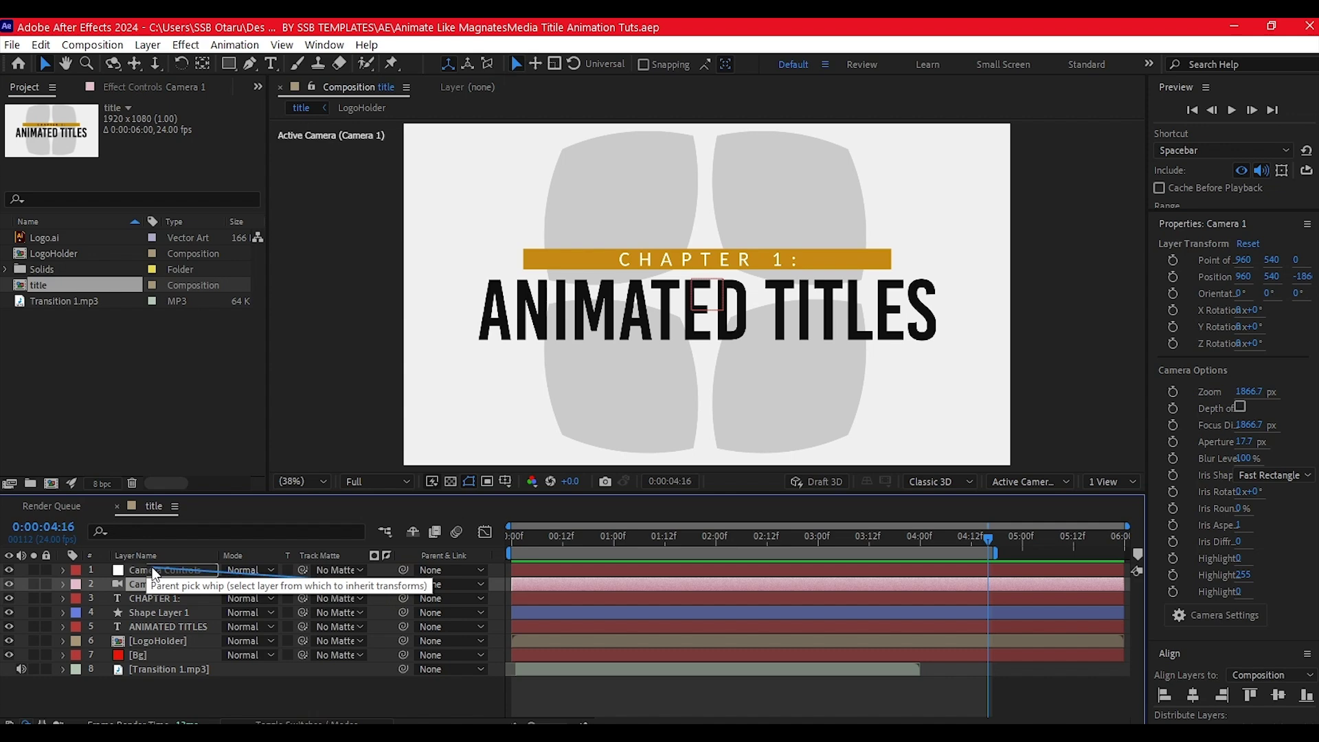
{"action": "left_click_drag", "start_coordinate": [152, 572], "coordinate": [162, 568]}
Make Camera Controls and the title, shape, LogoHolder and Bg layers 3D
{"action": "left_click", "coordinate": [162, 569]}
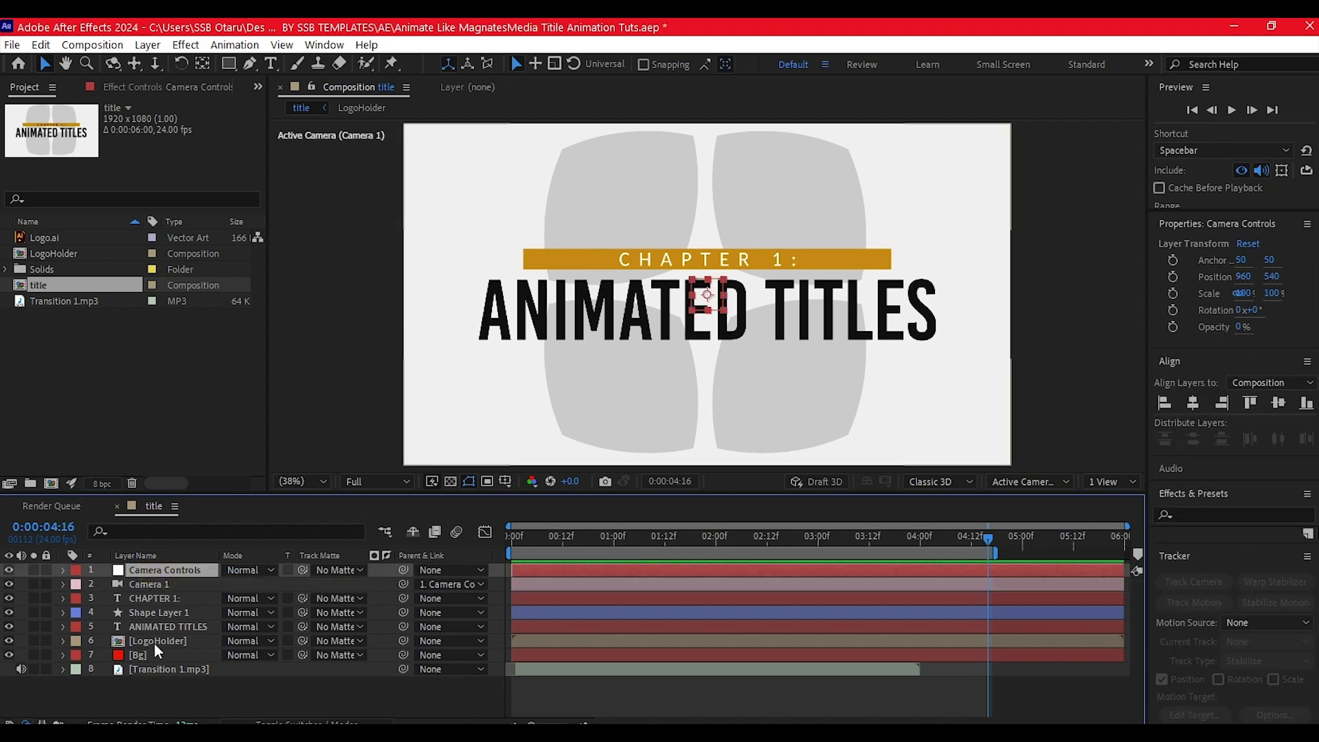
{"action": "left_click", "coordinate": [146, 654], "text": "shift"}
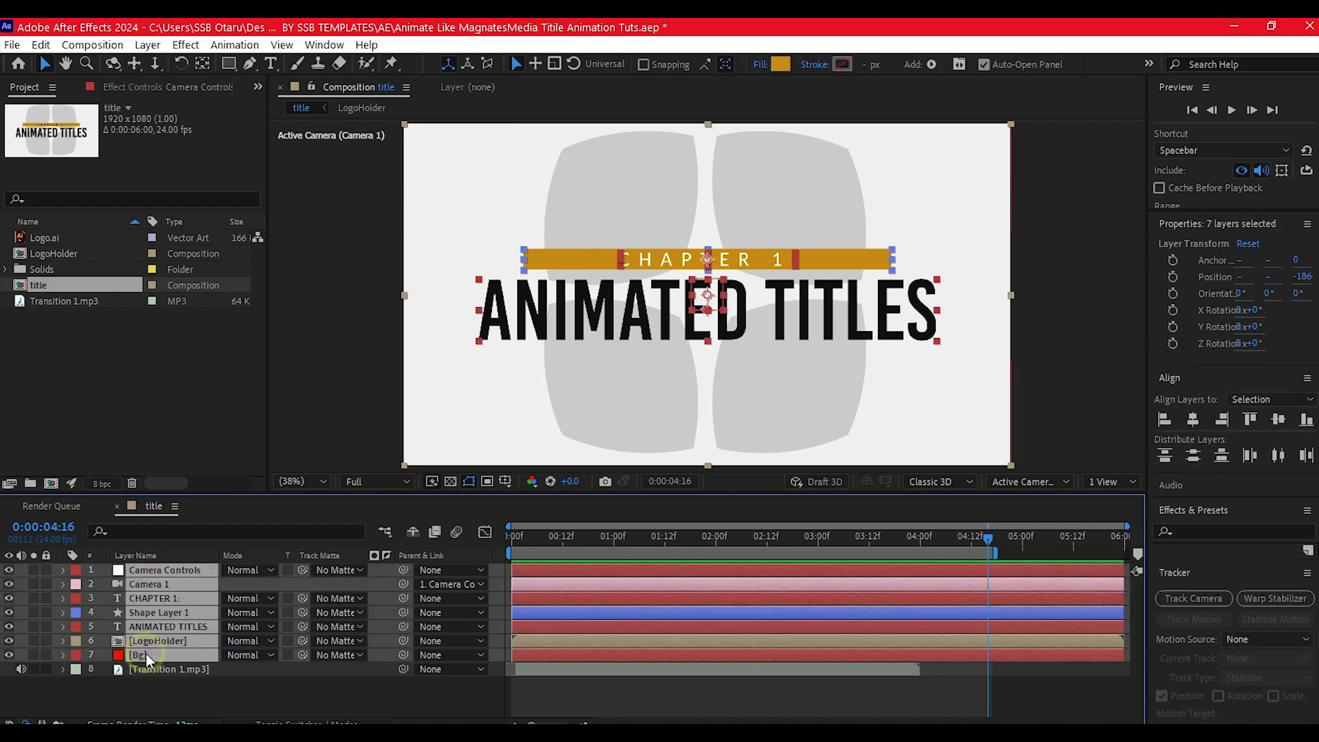
{"action": "left_click", "coordinate": [164, 581], "text": "ctrl"}
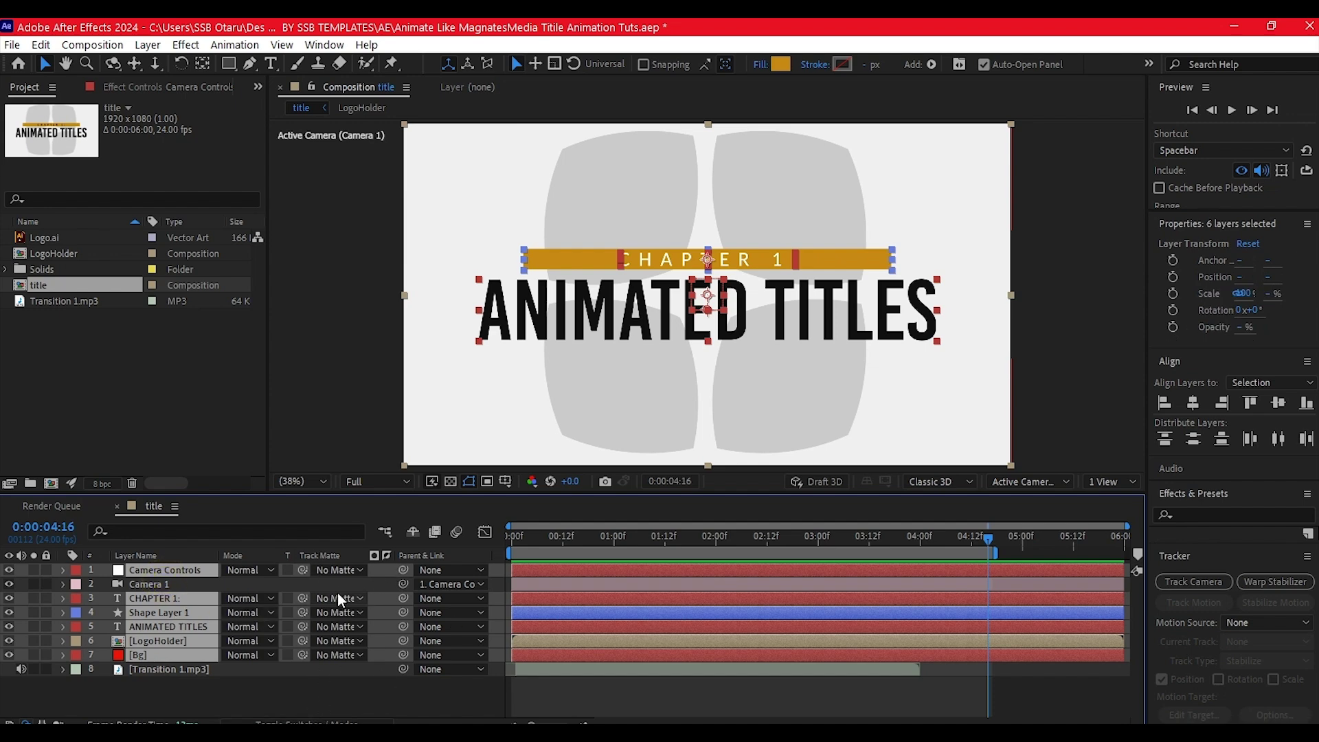
{"action": "left_click", "coordinate": [302, 723]}
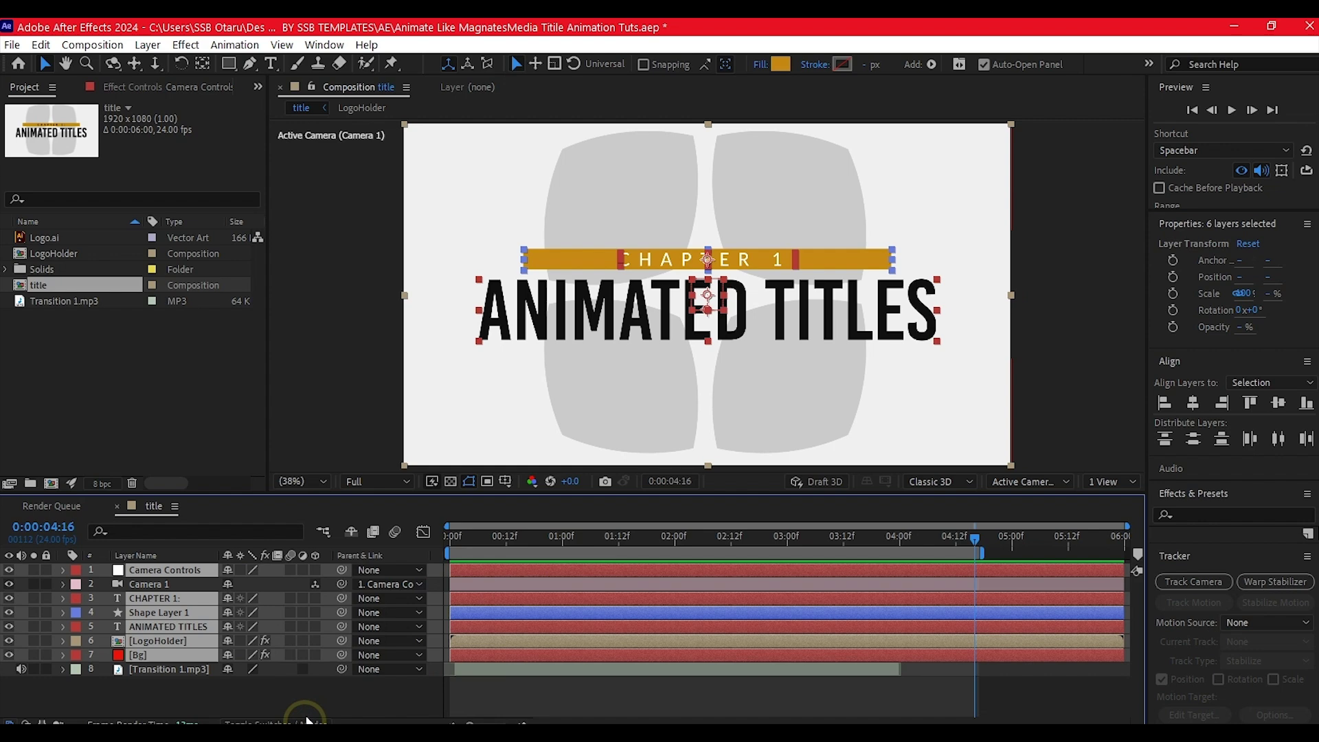
{"action": "left_click", "coordinate": [314, 600]}
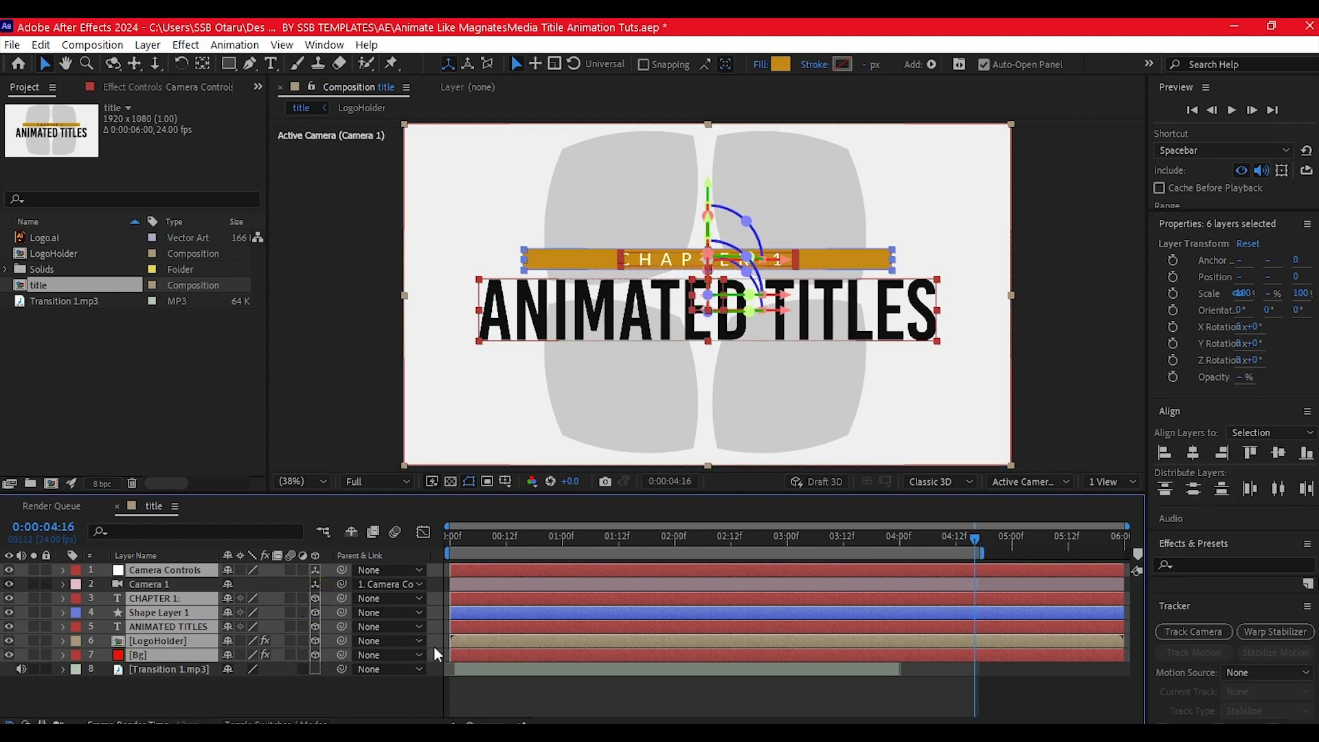
{"action": "left_click", "coordinate": [219, 700]}
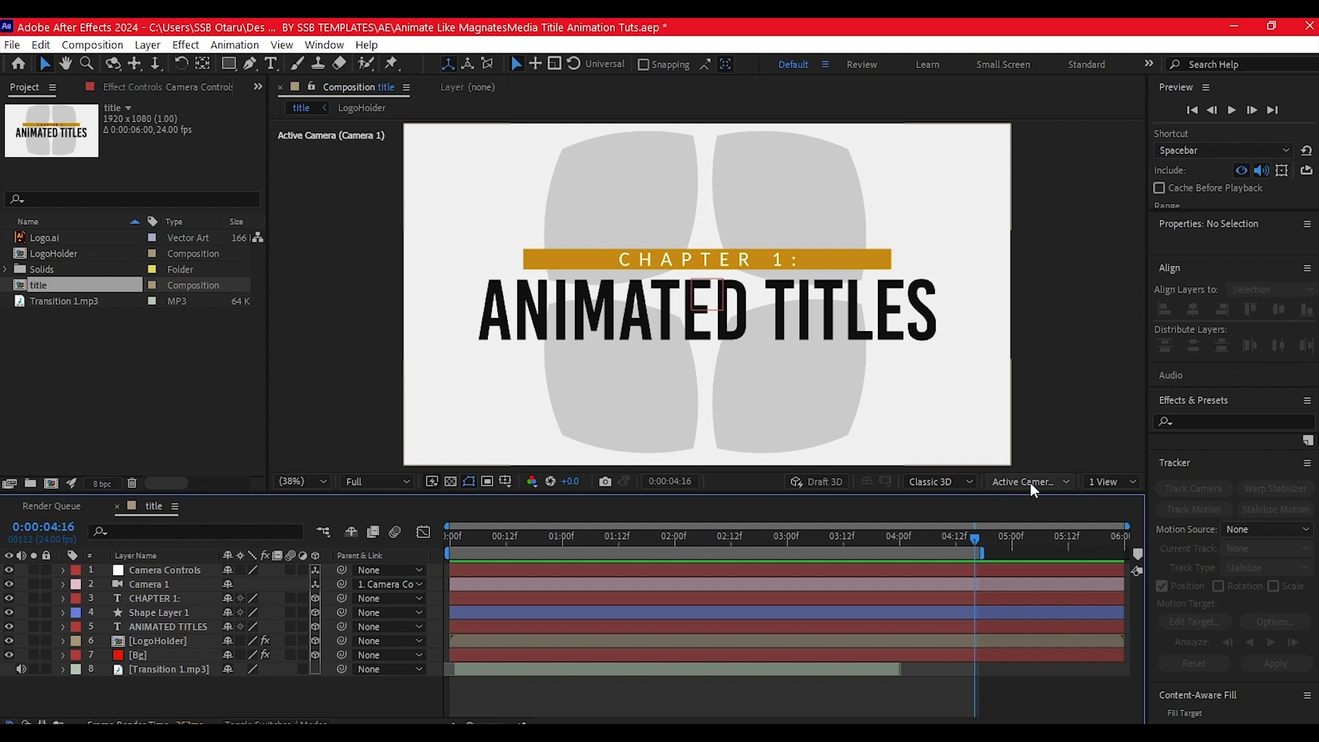
Switch the viewer to 2 Views, with the active camera on the left and Top on the right
{"action": "left_click", "coordinate": [1060, 482]}
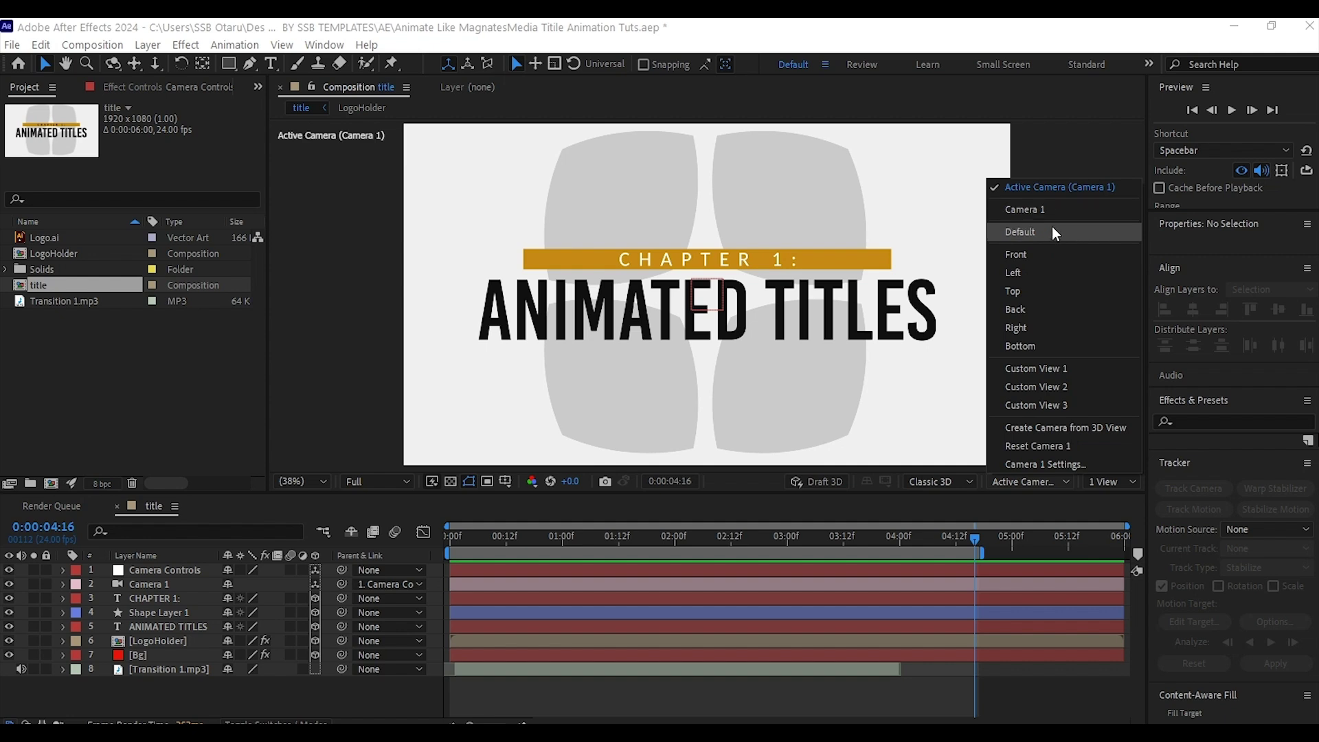
{"action": "left_click", "coordinate": [1047, 295]}
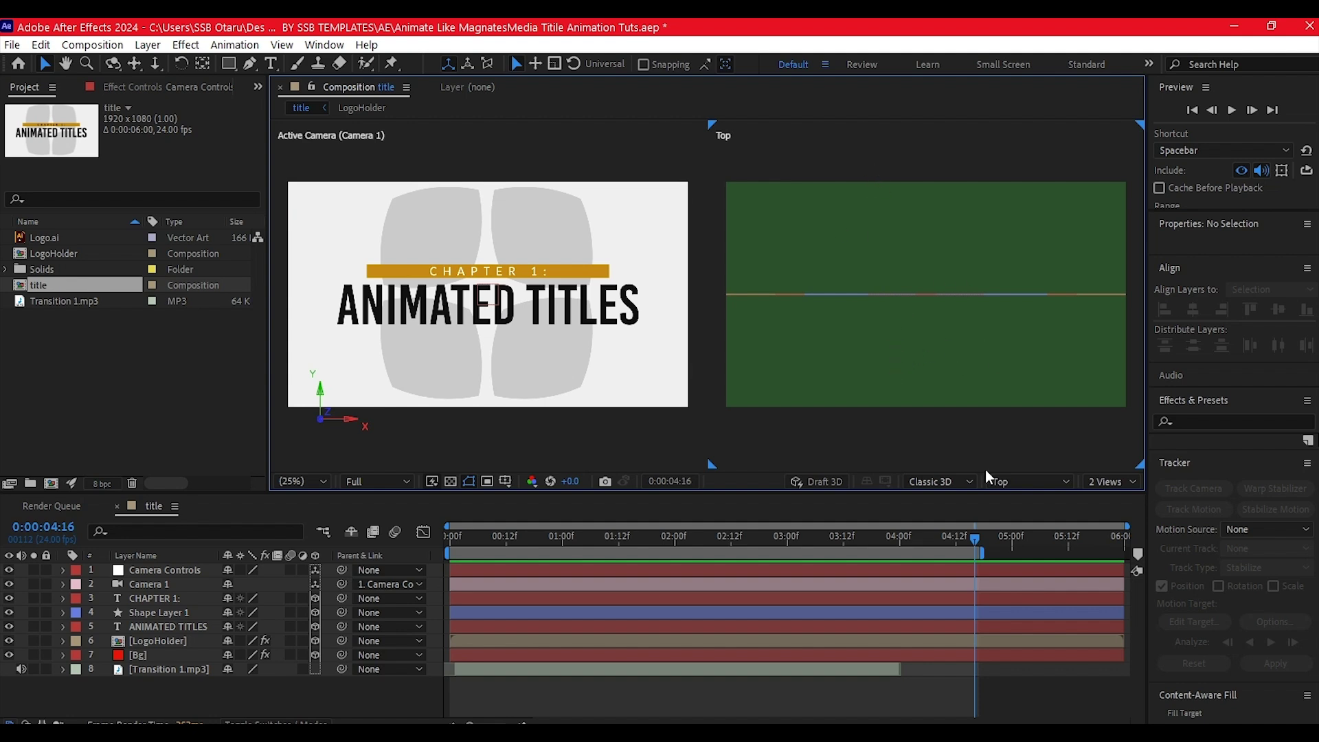
{"action": "left_click", "coordinate": [1032, 484]}
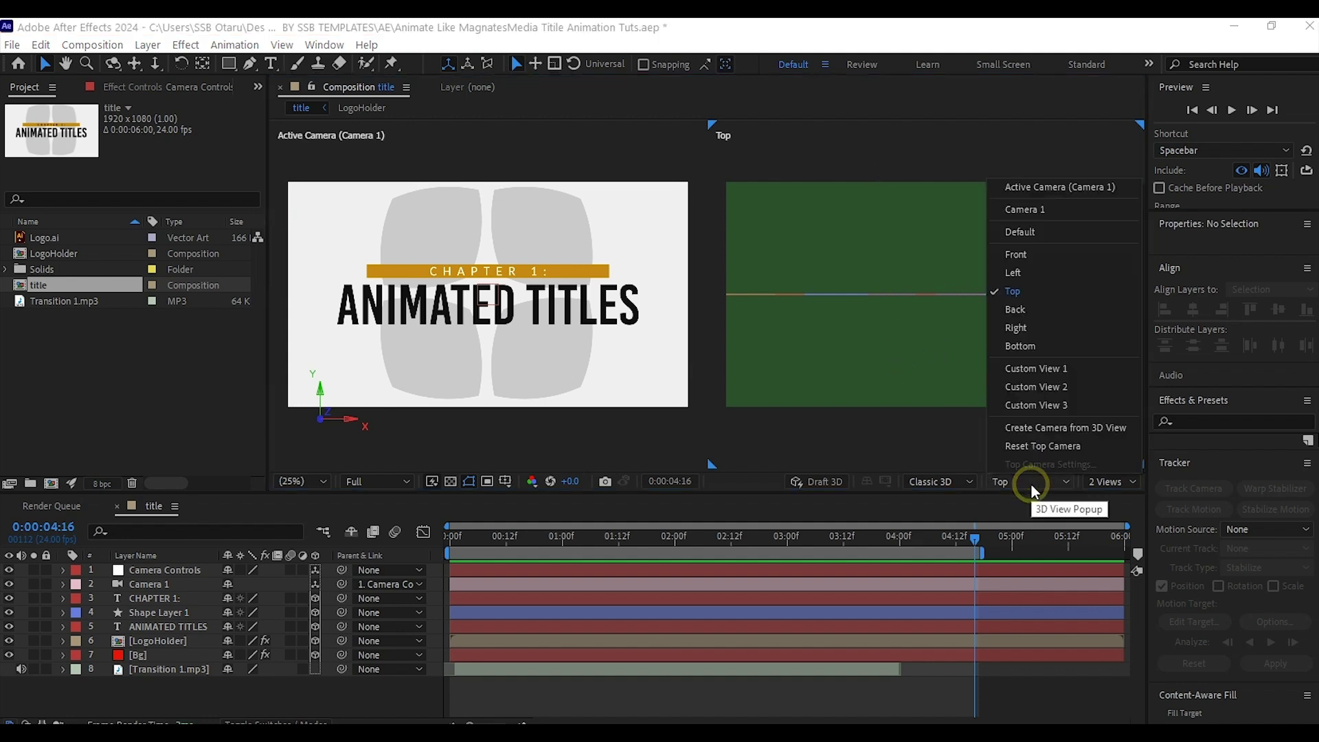
{"action": "left_click", "coordinate": [1032, 485]}
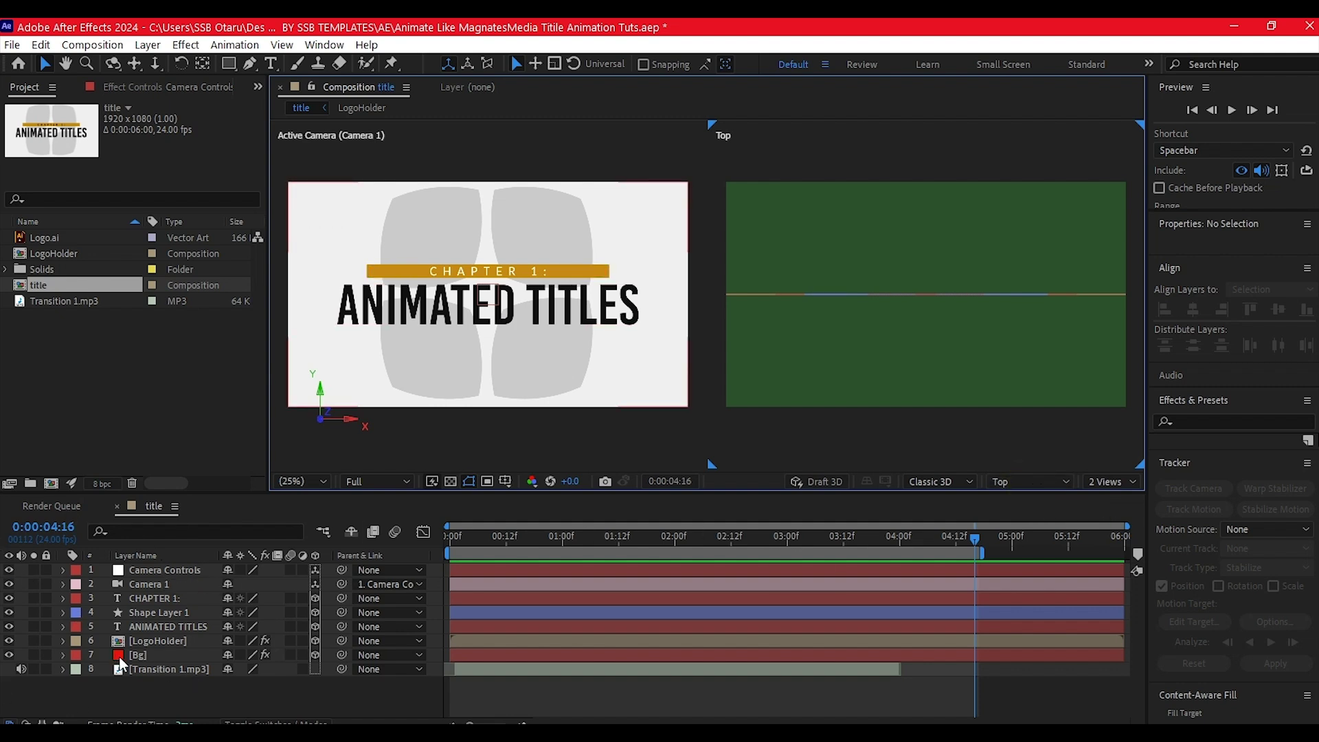
In the Top view, push Bg back to Z 1776 and LogoHolder to Z 1232
{"action": "left_click", "coordinate": [140, 653]}
{"action": "scroll", "coordinate": [860, 320], "scroll_direction": "down", "scroll_amount": 4}
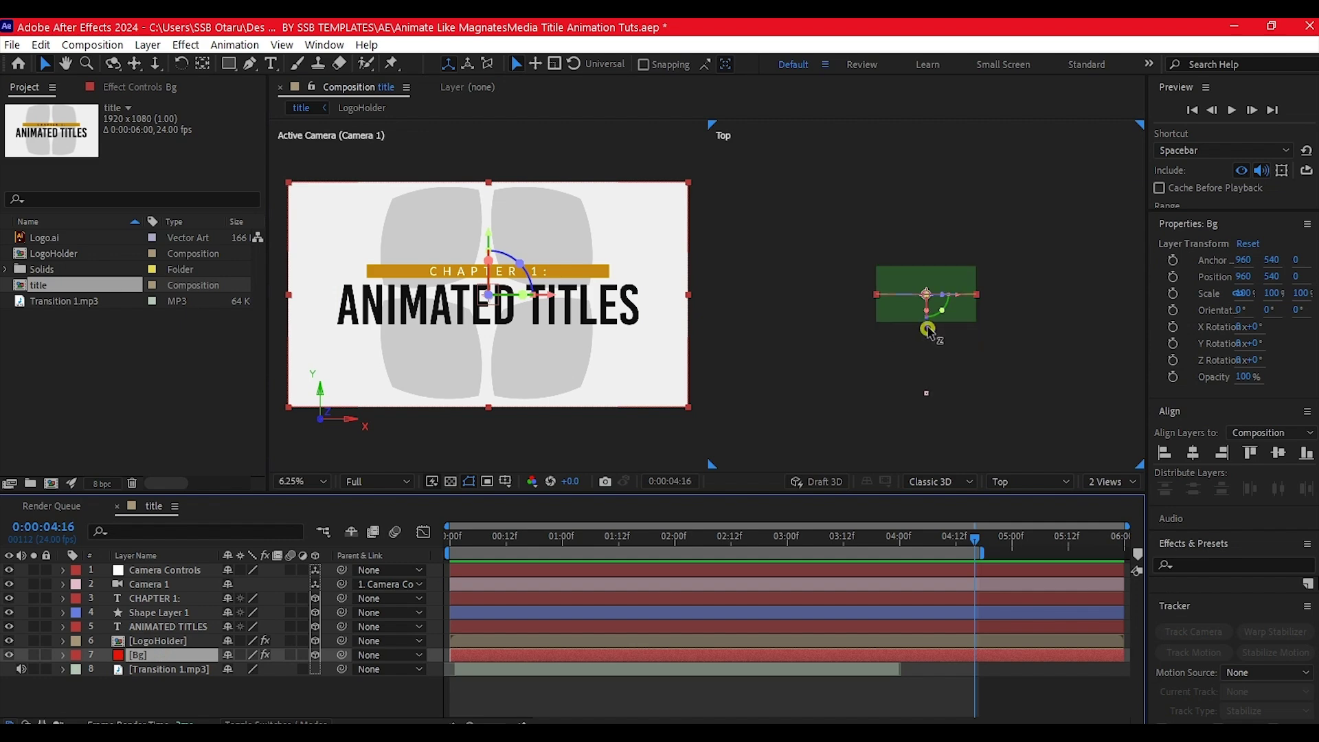
{"action": "left_click_drag", "start_coordinate": [929, 326], "coordinate": [938, 235]}
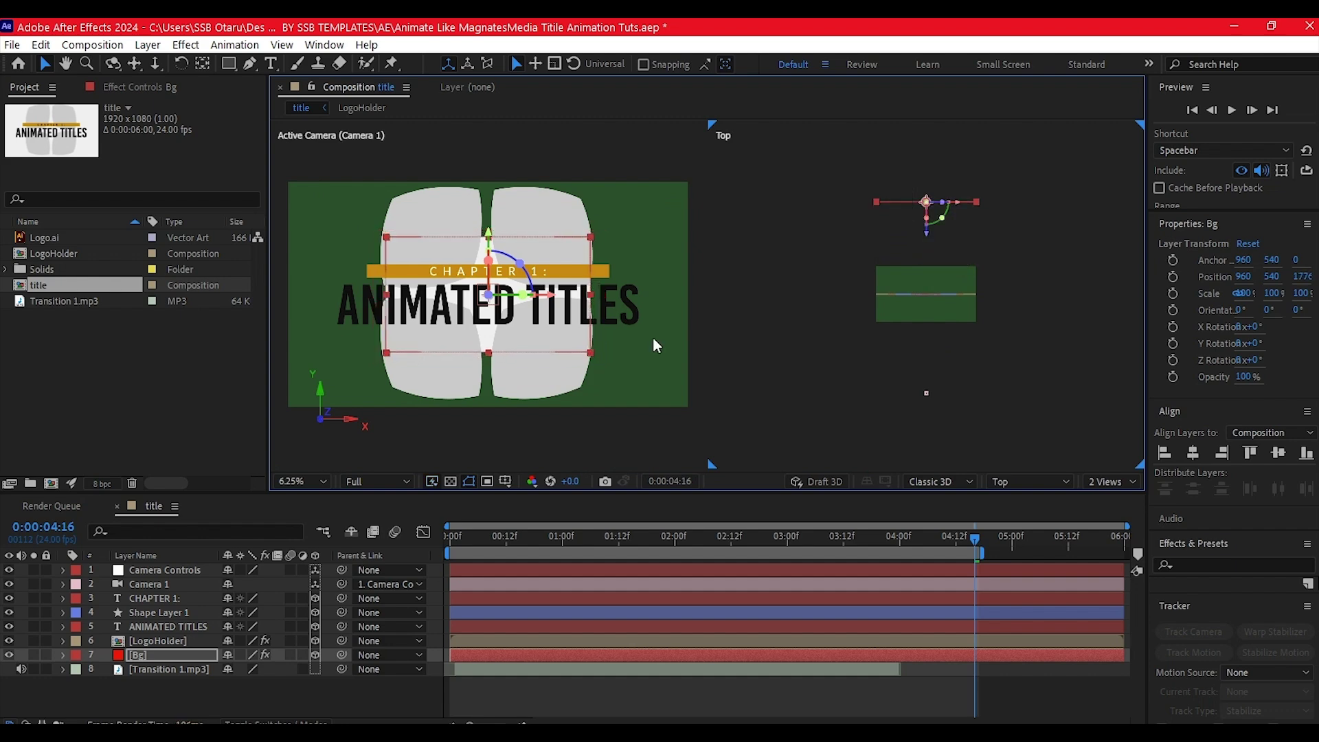
{"action": "left_click", "coordinate": [141, 641]}
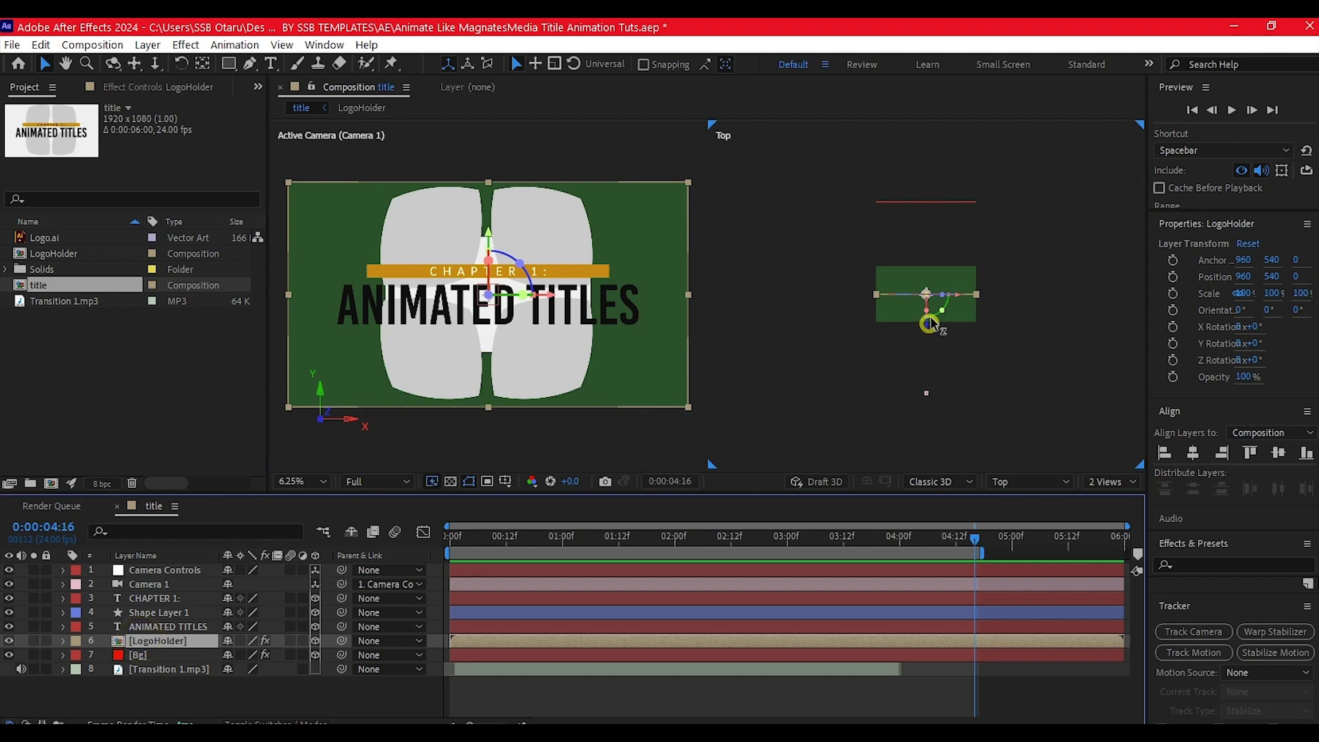
{"action": "left_click_drag", "start_coordinate": [928, 314], "coordinate": [931, 237]}
{"action": "left_click", "coordinate": [142, 657]}
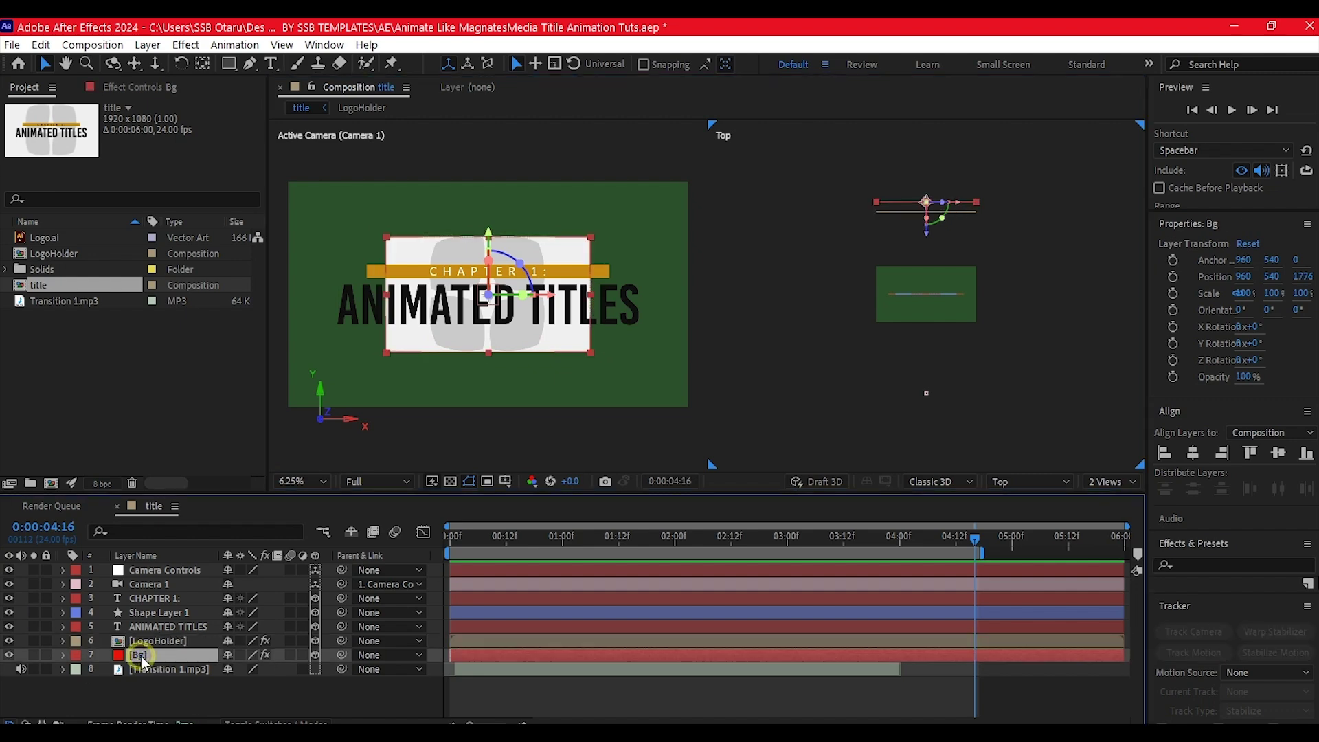
Scale Bg up to 272% so it fills the camera frame
{"action": "key", "text": "s"}
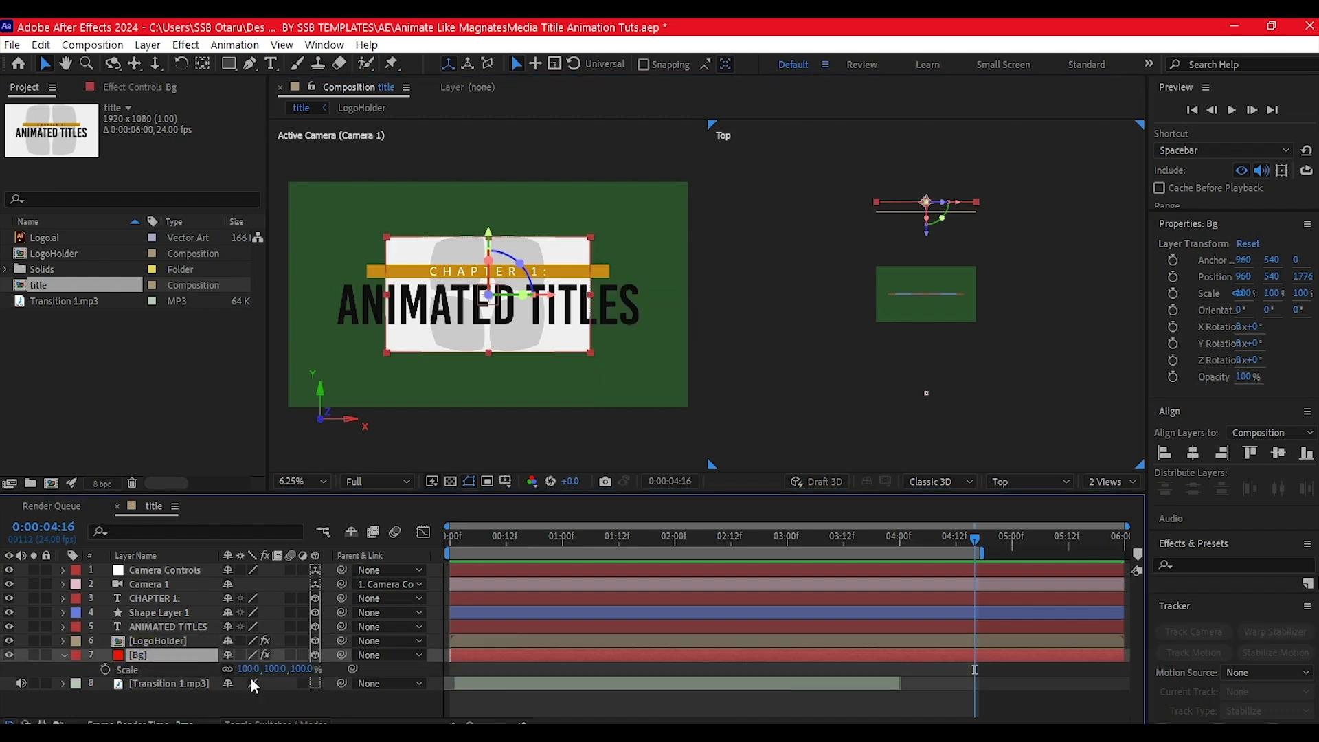
{"action": "left_click_drag", "start_coordinate": [247, 669], "coordinate": [371, 669]}
{"action": "key", "text": "F2"}
Show the Transition 1.mp3 waveform and preview the animation around 00:12 to 00:16
{"action": "left_click", "coordinate": [64, 683]}
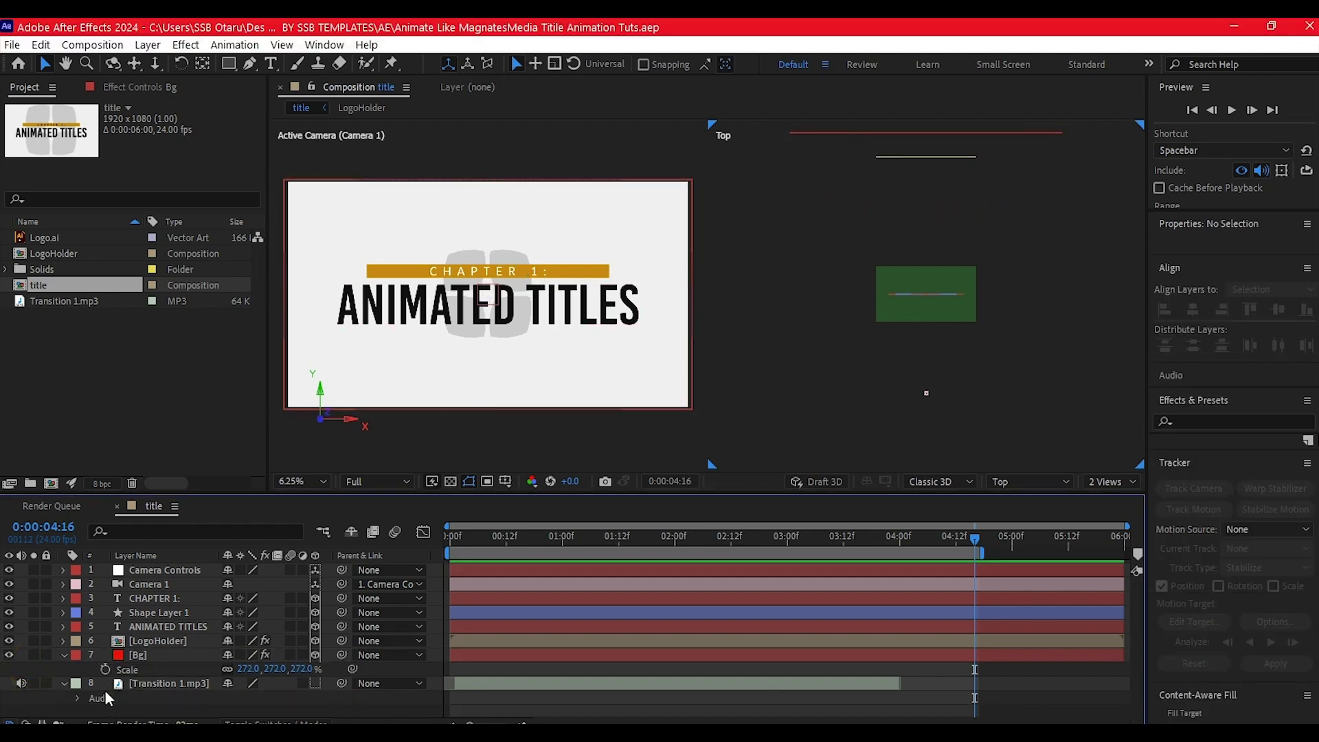
{"action": "left_click", "coordinate": [78, 699]}
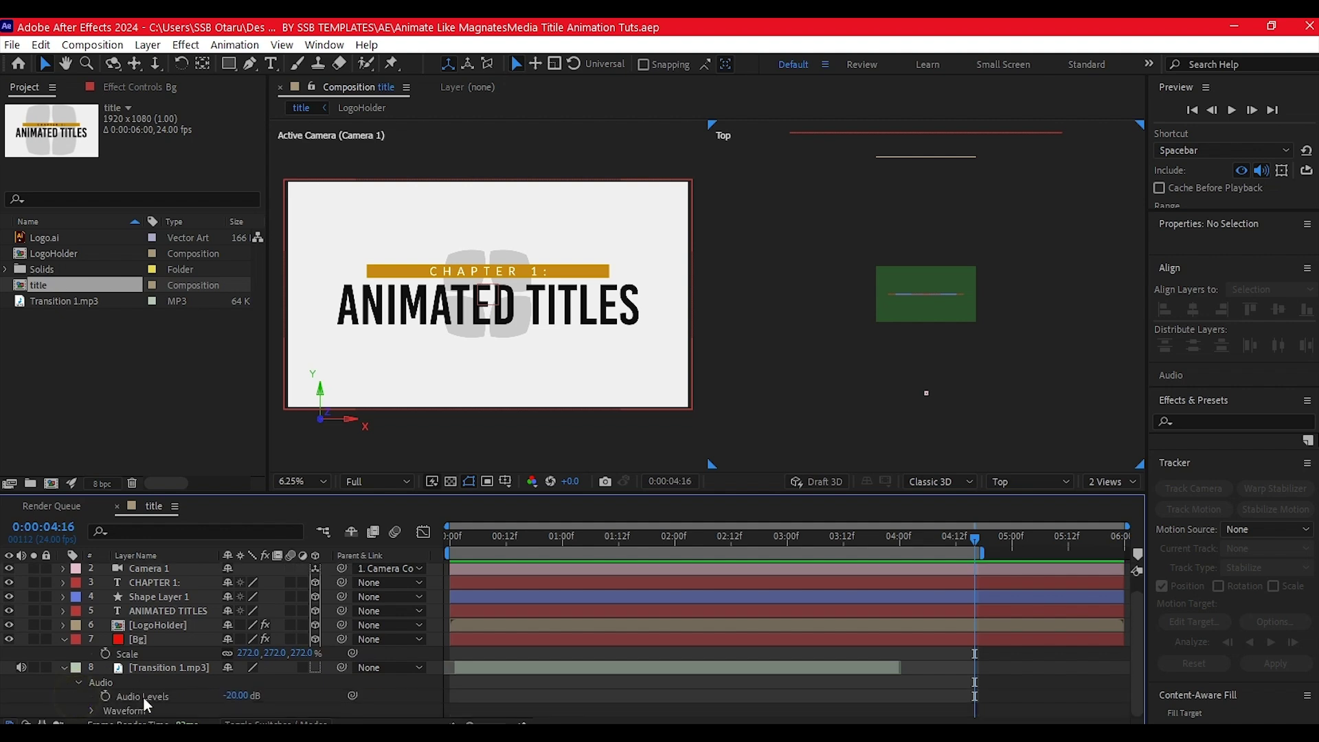
{"action": "left_click", "coordinate": [93, 710]}
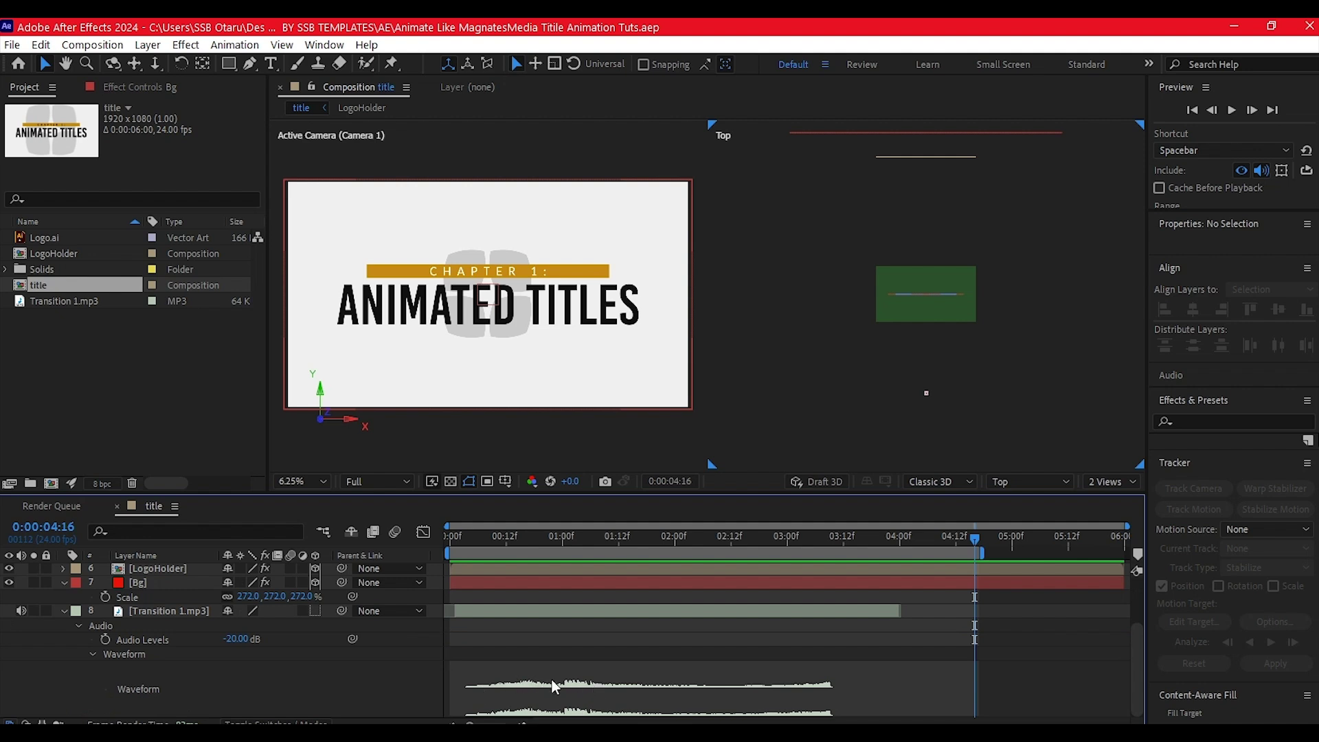
{"action": "left_click_drag", "start_coordinate": [523, 539], "coordinate": [507, 542]}
{"action": "key", "text": "space"}
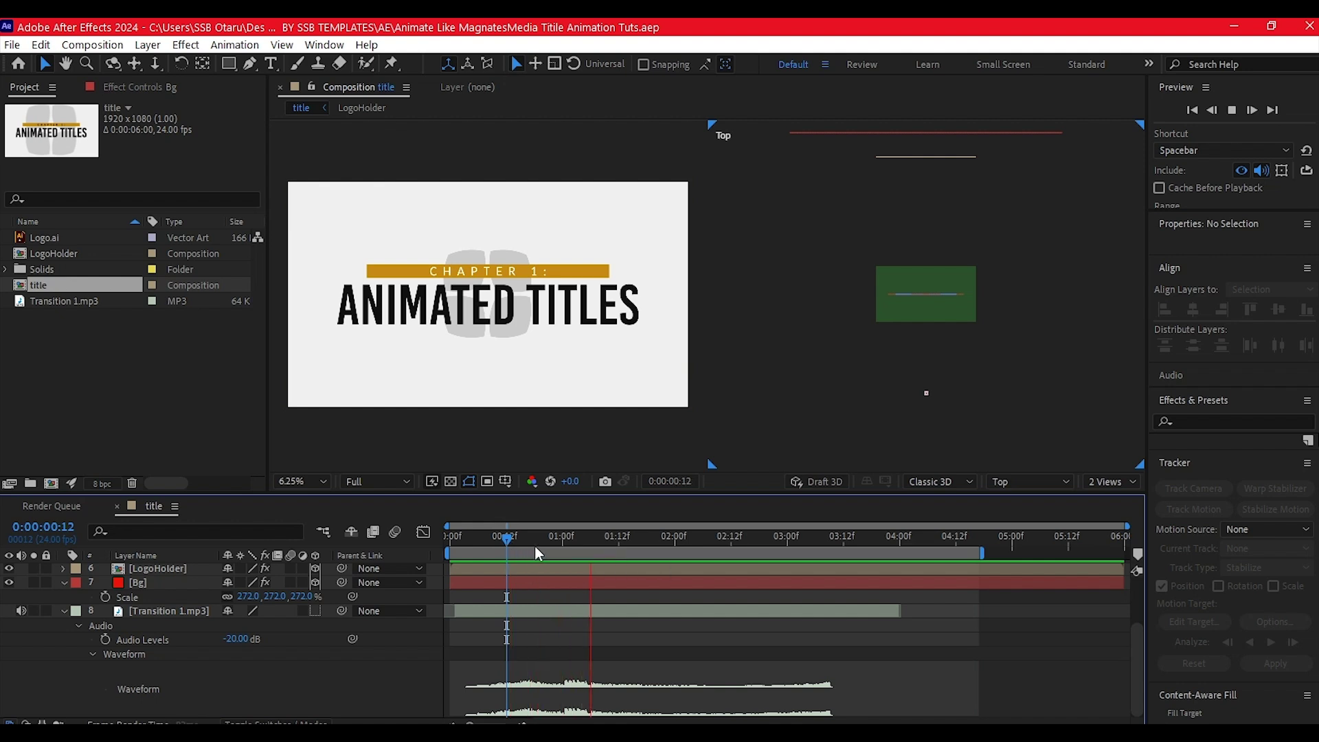
{"action": "key", "text": "space"}
{"action": "mouse_move", "coordinate": [517, 536]}
{"action": "left_mouse_down"}
{"action": "mouse_move", "coordinate": [533, 540]}
{"action": "mouse_move", "coordinate": [524, 547]}
{"action": "left_mouse_up"}
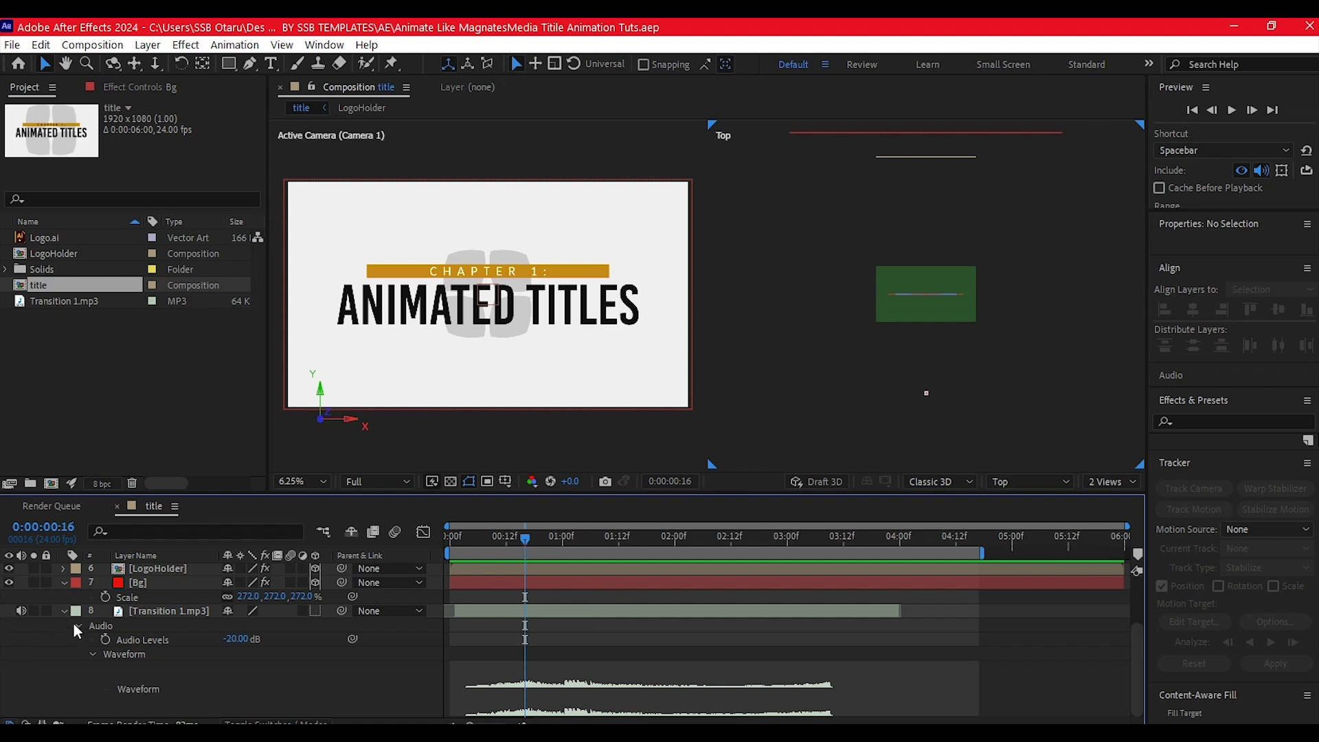
Keyframe Camera Controls Position from Z 2688 at frame 0 to 960, 540, 0 at frame 16
{"action": "scroll", "coordinate": [73, 623], "scroll_direction": "up", "scroll_amount": 3}
{"action": "left_click", "coordinate": [177, 570]}
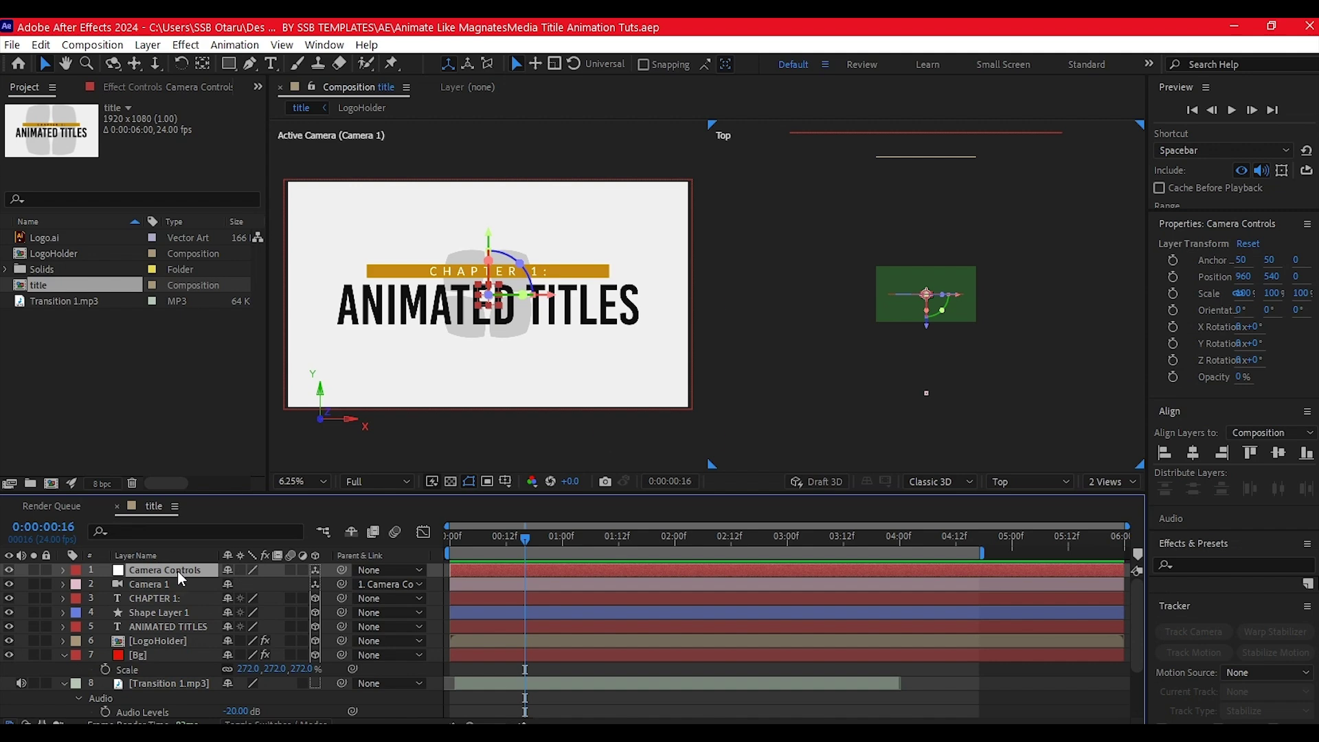
{"action": "key", "text": "p"}
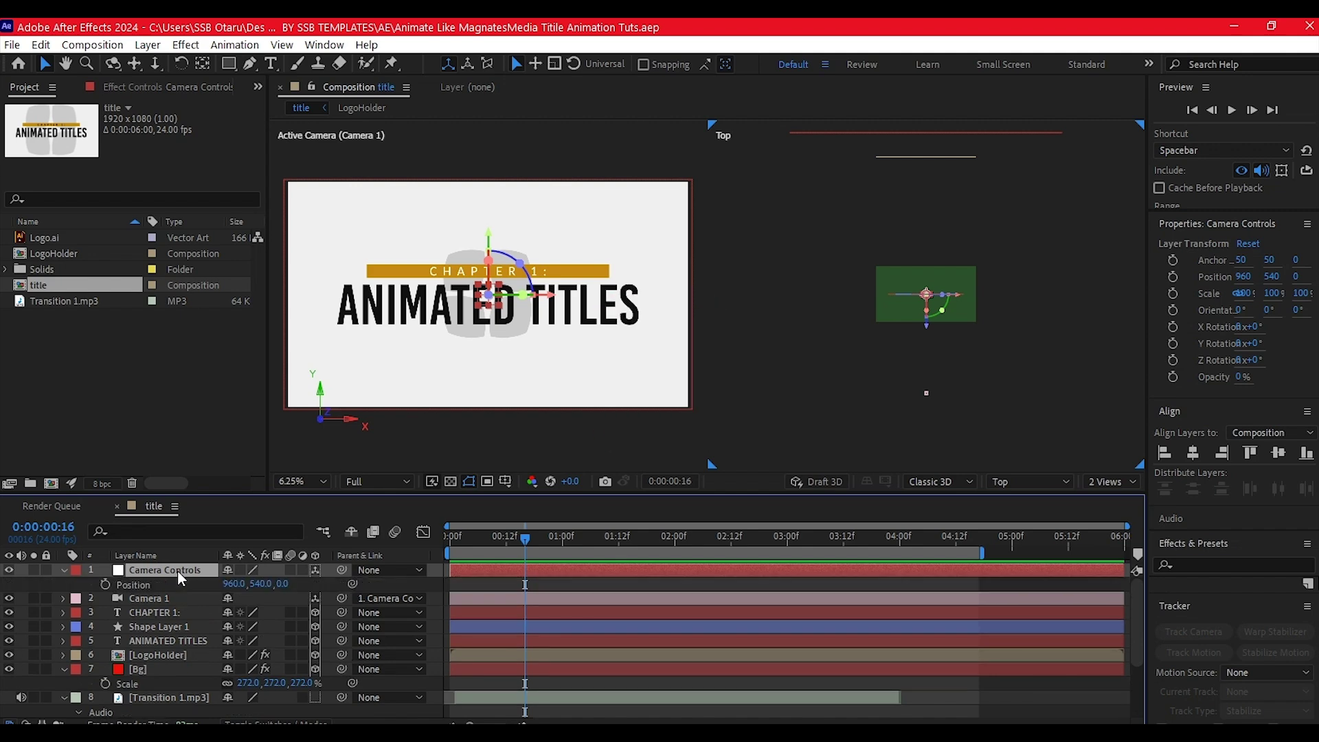
{"action": "left_click", "coordinate": [105, 584]}
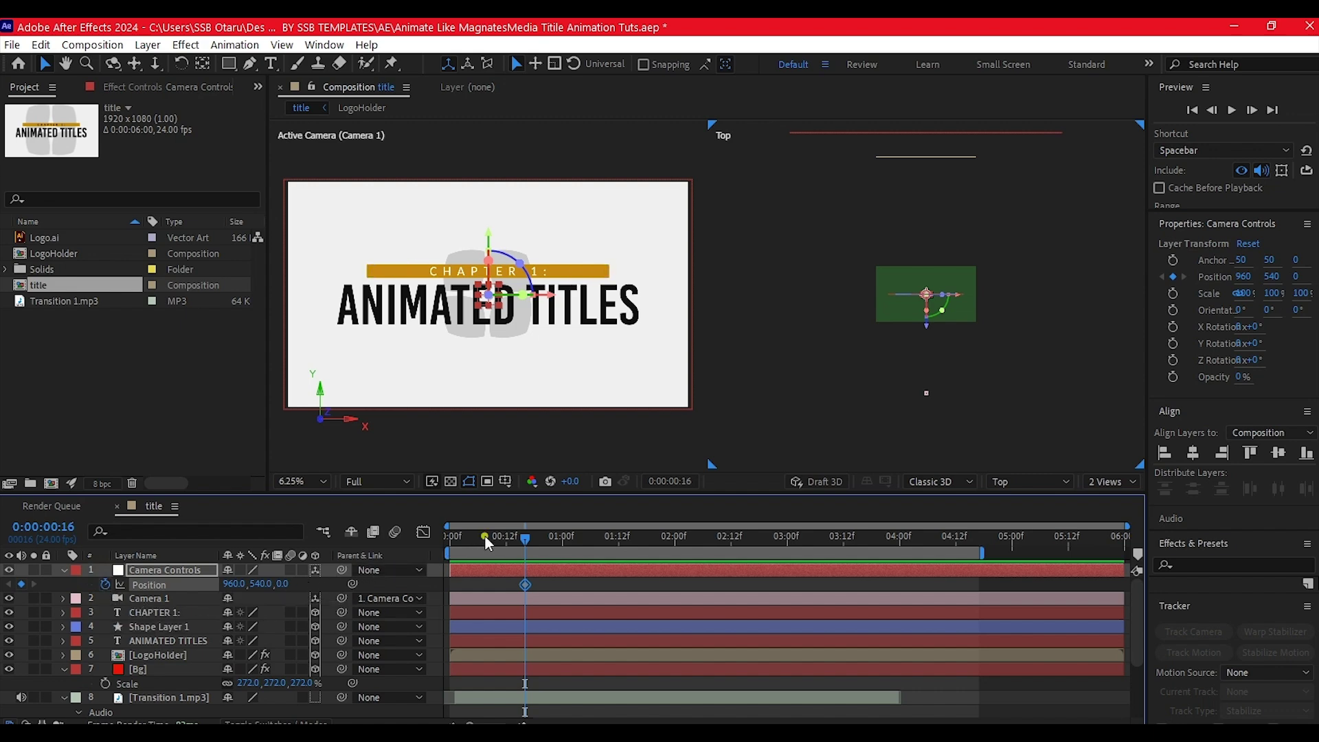
{"action": "left_click_drag", "start_coordinate": [485, 535], "coordinate": [443, 540]}
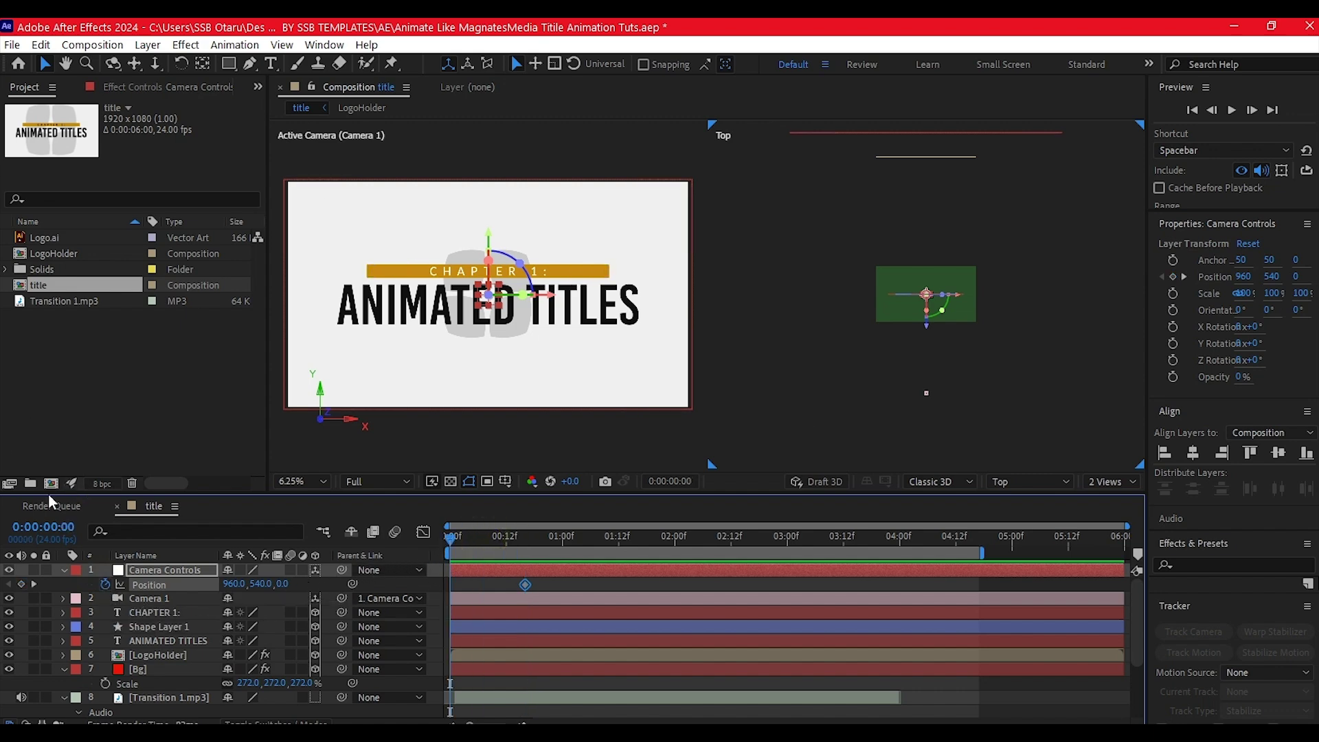
{"action": "left_click", "coordinate": [168, 569]}
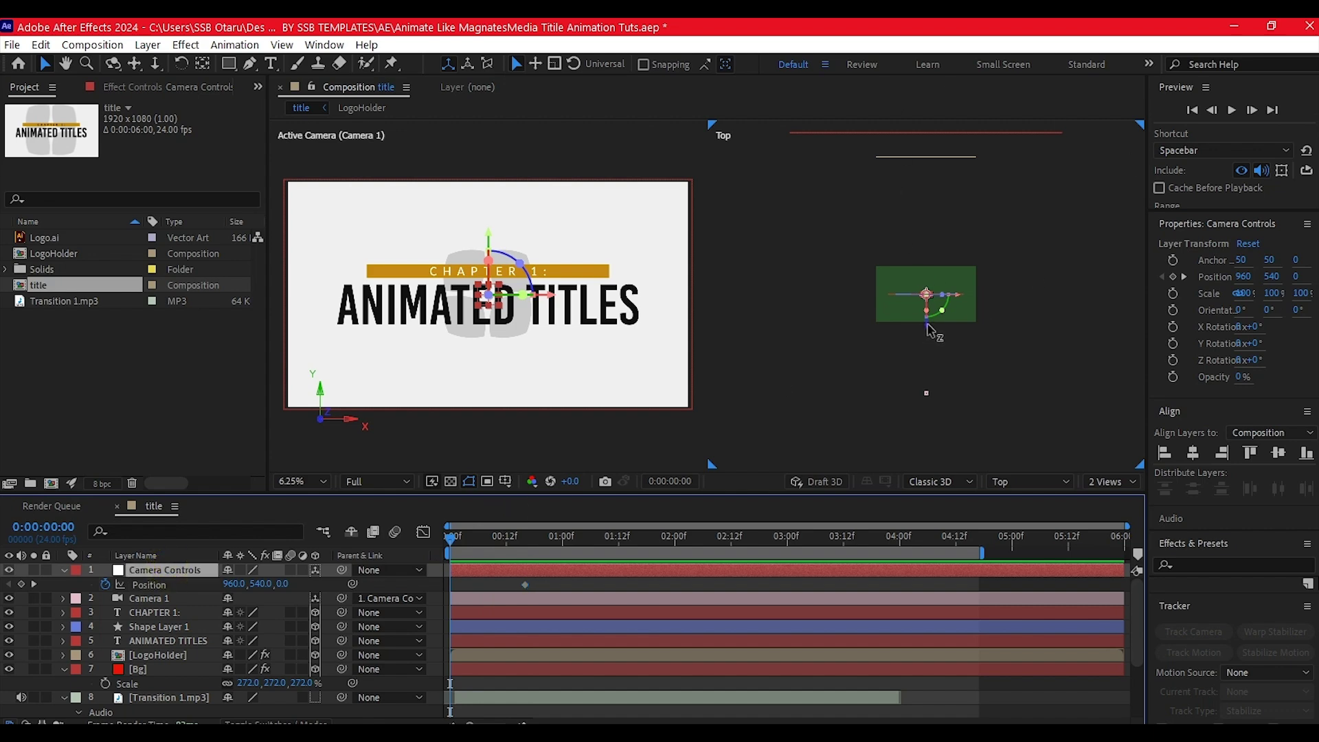
{"action": "left_click_drag", "start_coordinate": [927, 334], "coordinate": [1009, 200]}
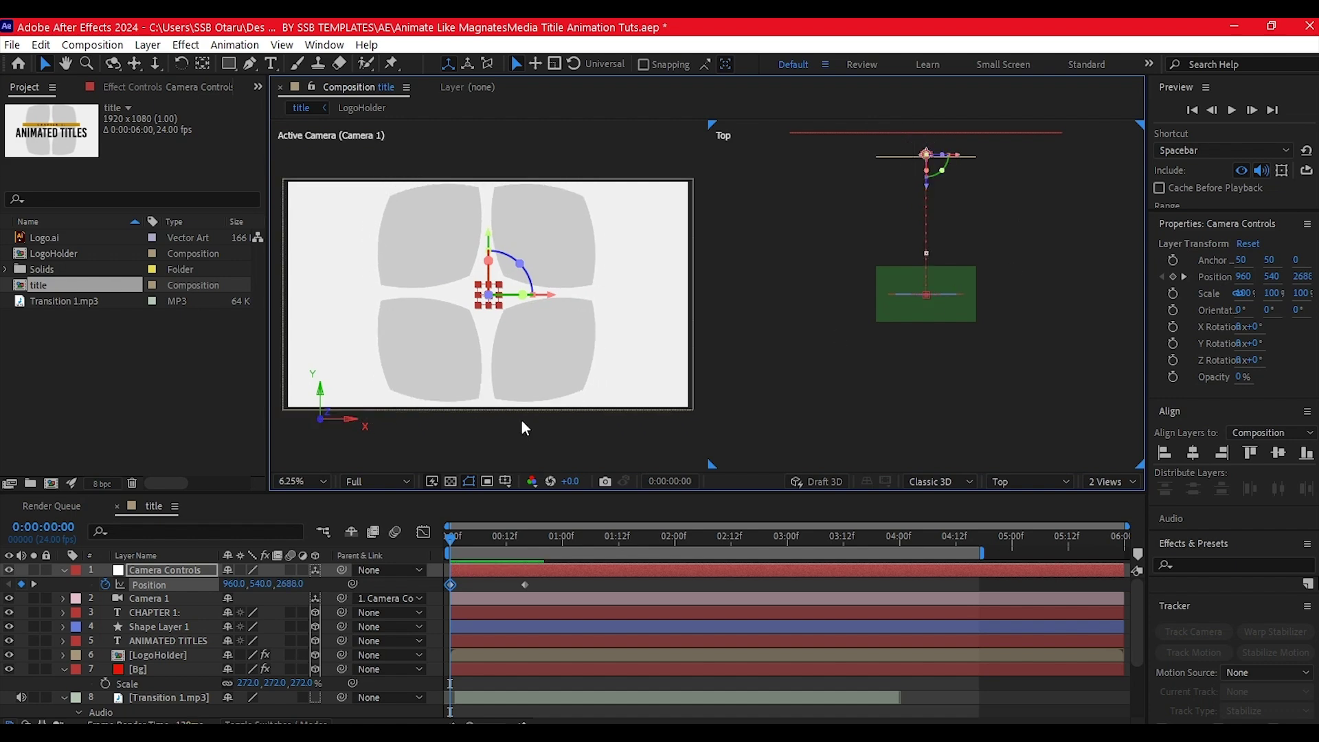
Apply Easy Ease to Camera Controls' Position keyframes
{"action": "left_click", "coordinate": [559, 583]}
{"action": "left_click", "coordinate": [525, 585]}
{"action": "right_click", "coordinate": [524, 585]}
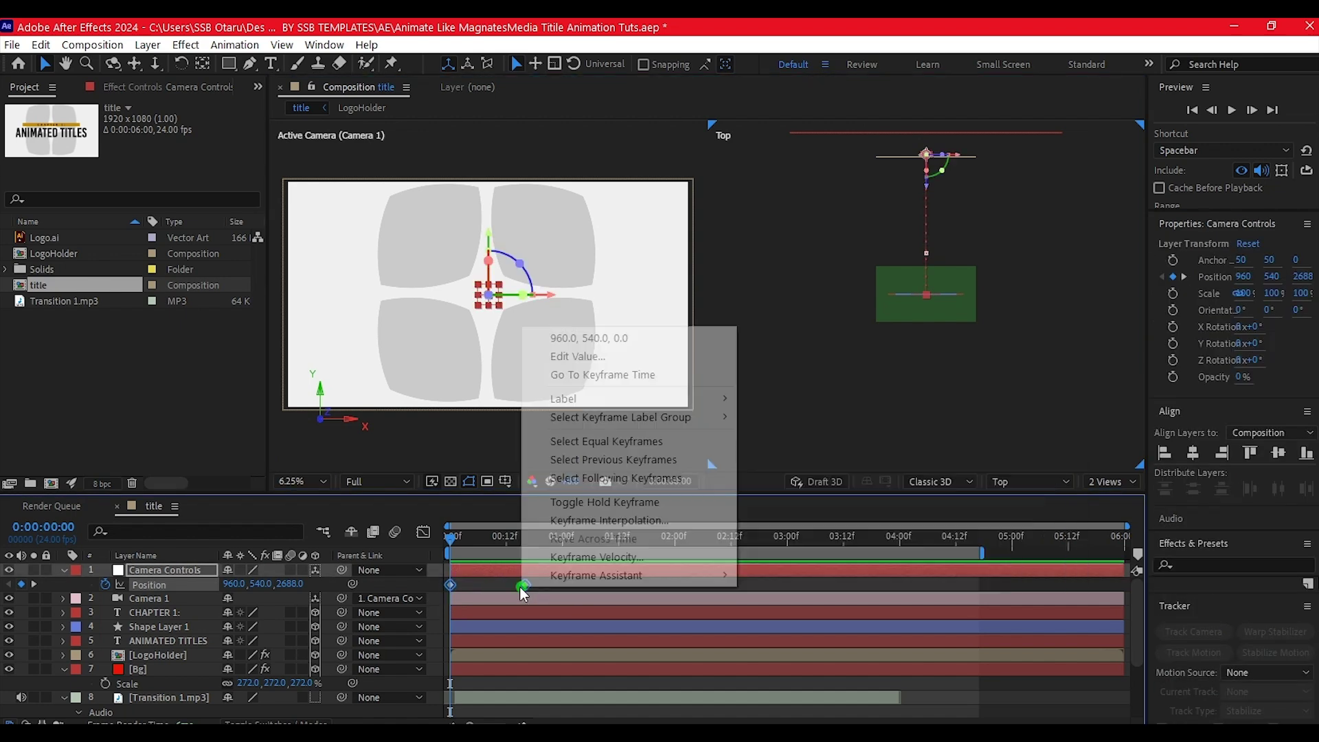
{"action": "mouse_move", "coordinate": [579, 584]}
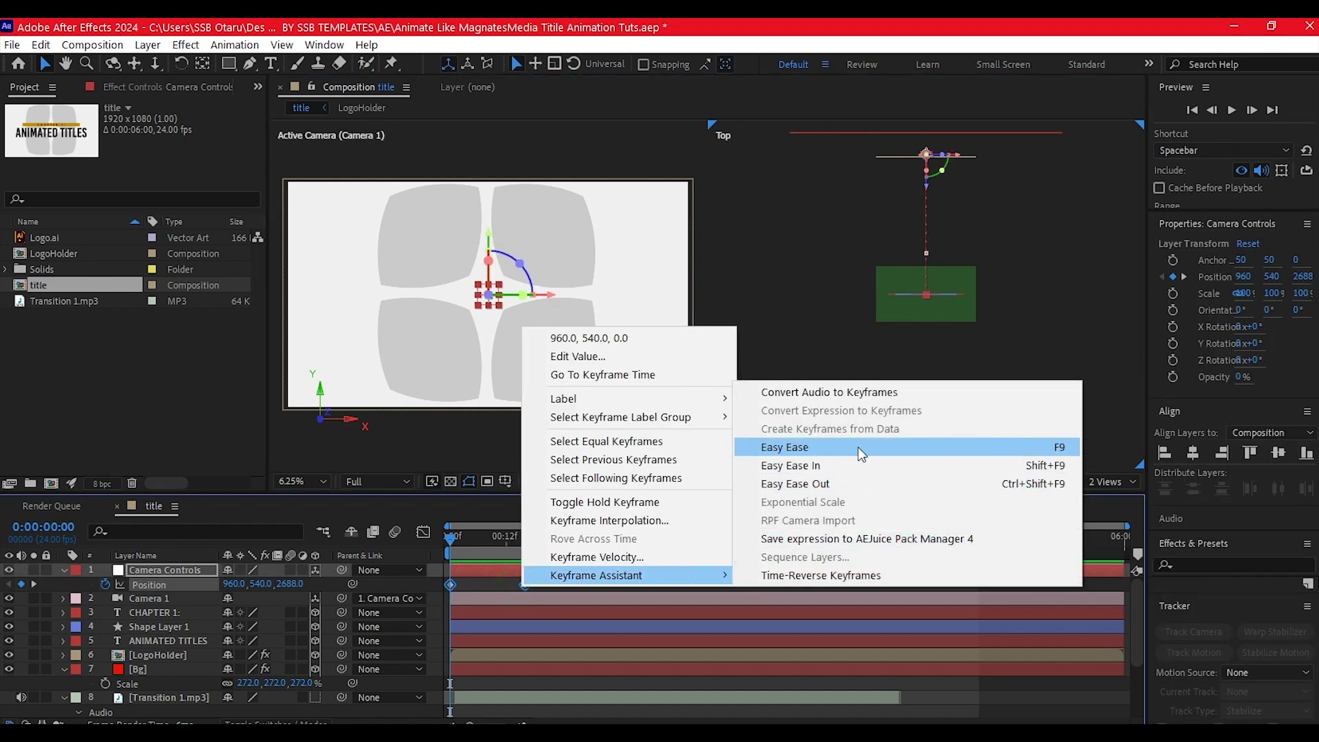
{"action": "left_click", "coordinate": [795, 448]}
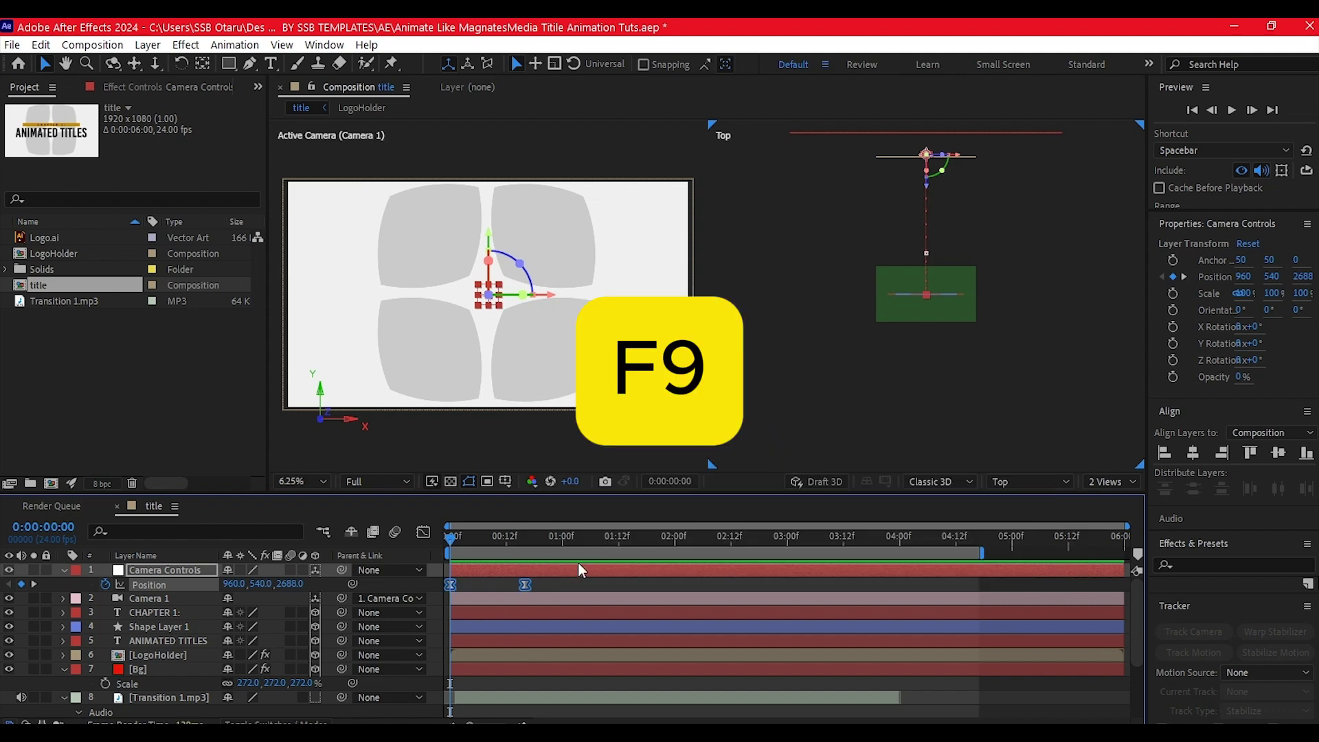
{"action": "left_click", "coordinate": [543, 589]}
In the speed graph, stretch the second keyframe's influence to 100% for a gradual settle
{"action": "left_click", "coordinate": [525, 585]}
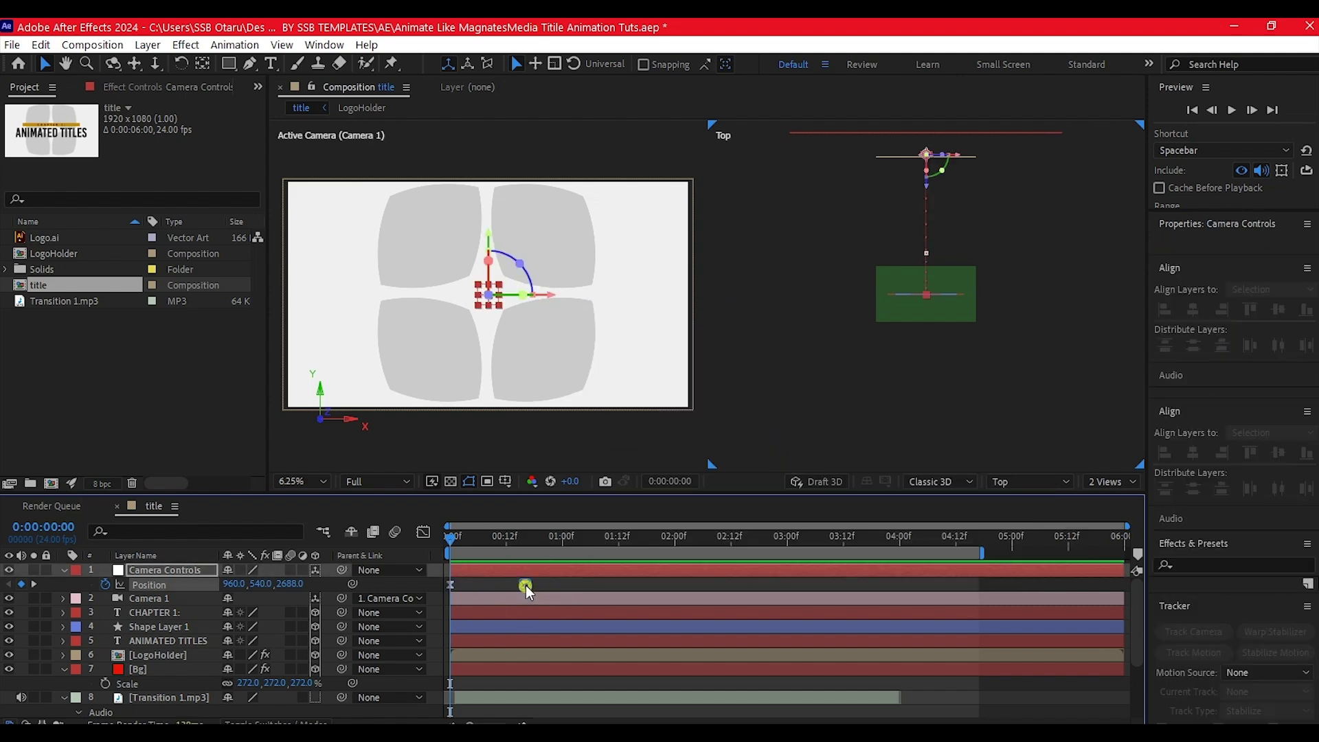
{"action": "left_click", "coordinate": [424, 532]}
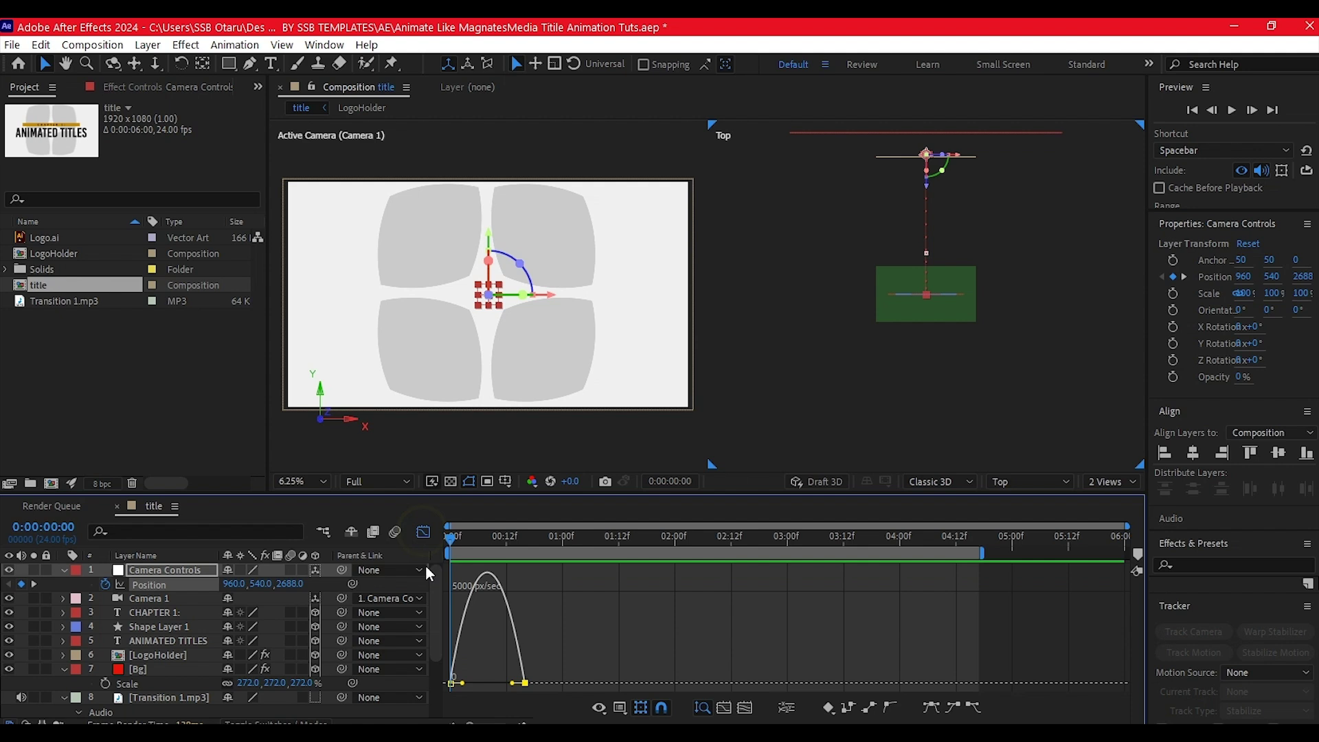
{"action": "left_click_drag", "start_coordinate": [513, 683], "coordinate": [468, 682]}
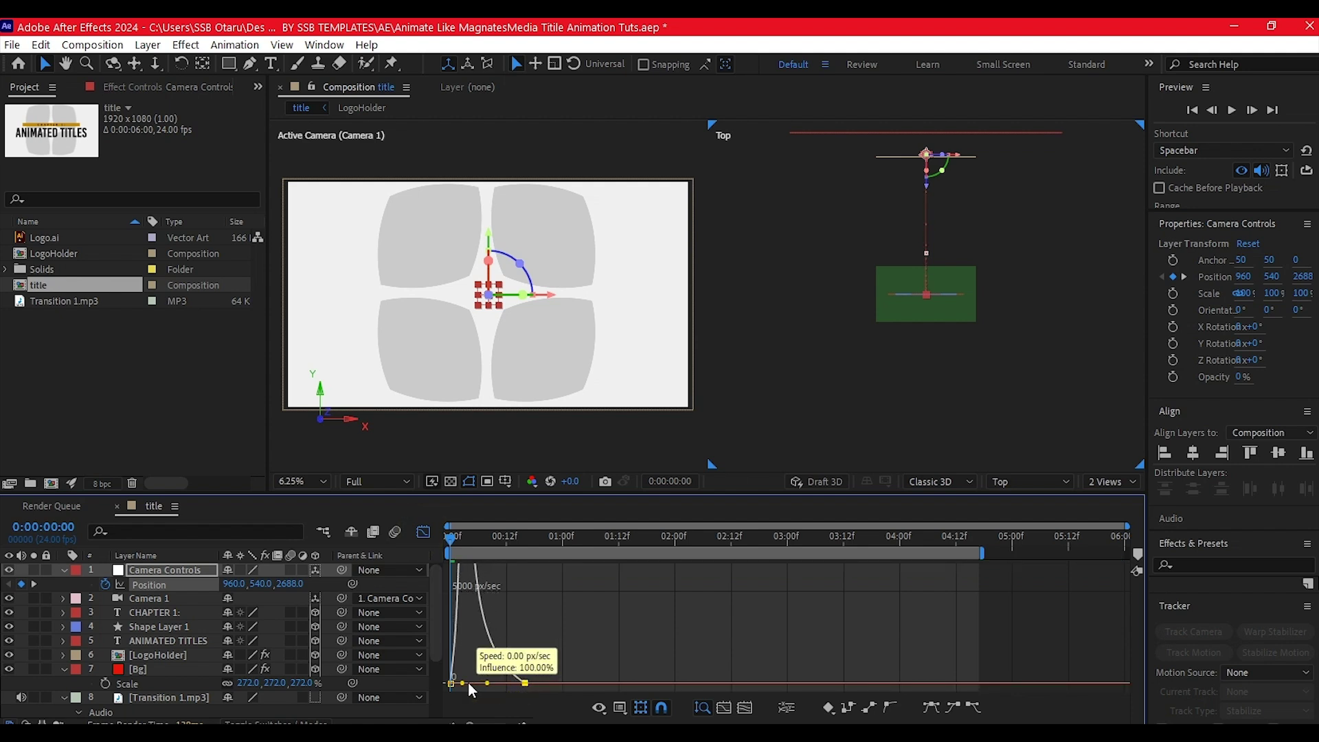
{"action": "left_click", "coordinate": [421, 534]}
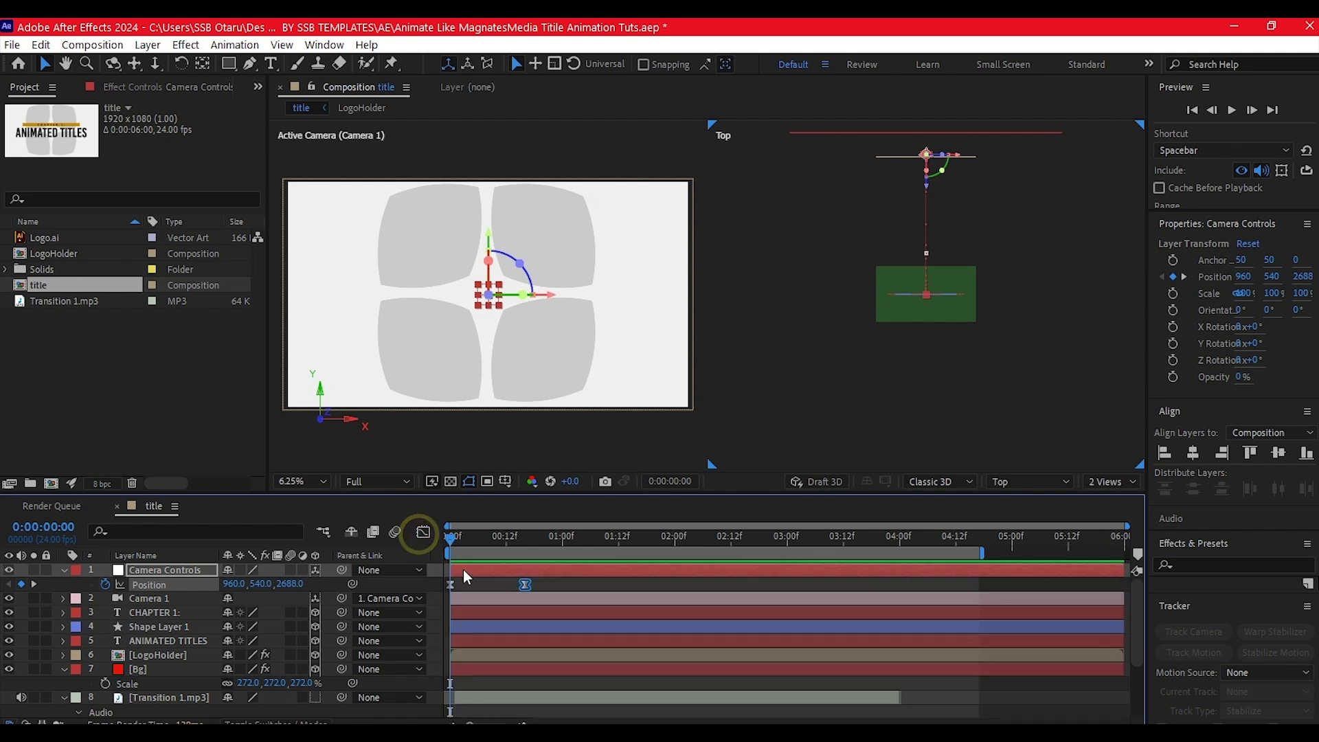
{"action": "left_click_drag", "start_coordinate": [481, 538], "coordinate": [407, 544]}
Preview the camera move, then return the viewer to 1 View at Fit magnification
{"action": "key", "text": "space"}
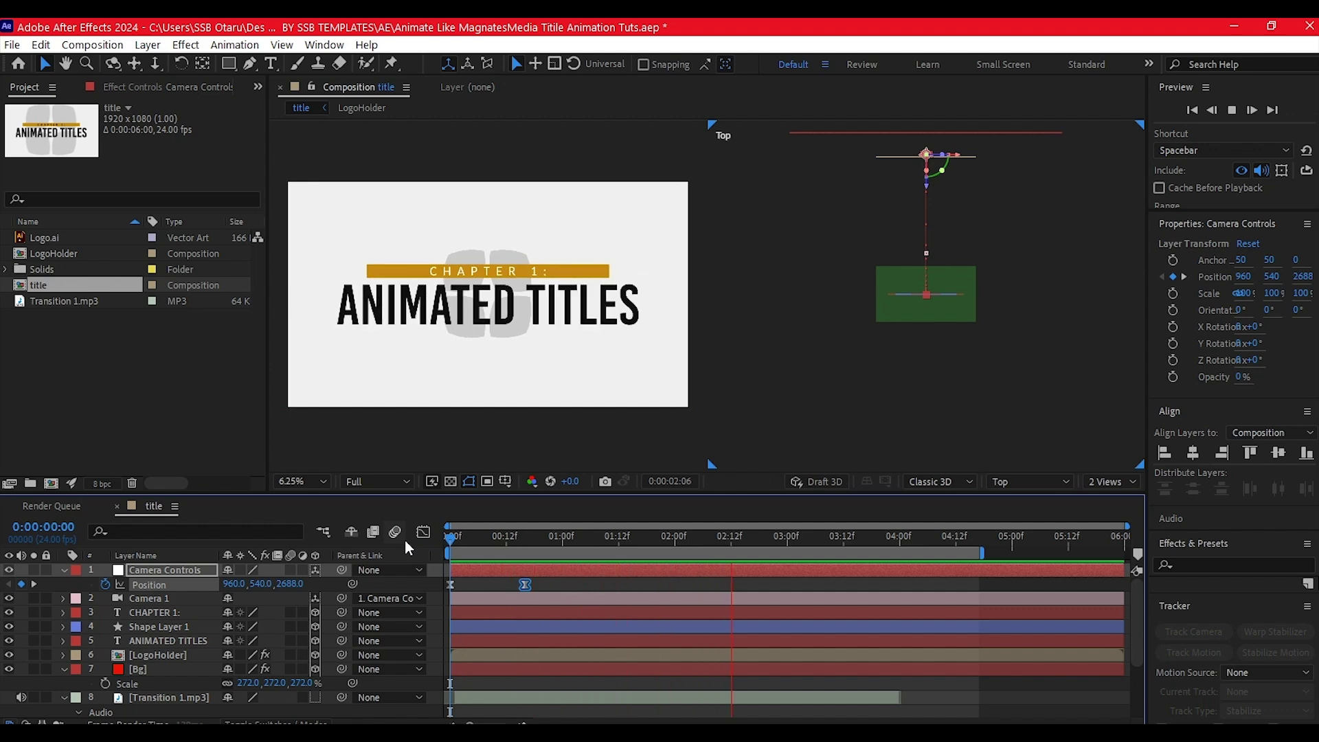
{"action": "key", "text": "space"}
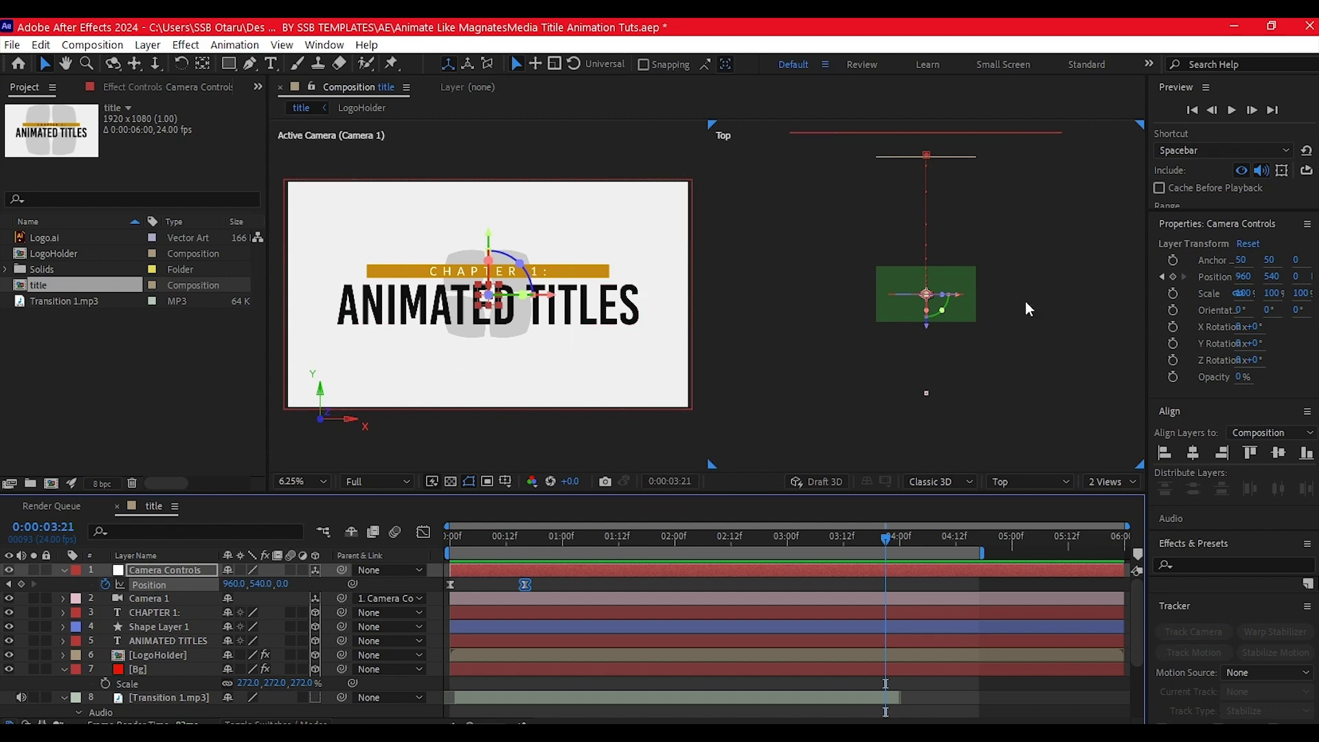
{"action": "left_click", "coordinate": [1102, 482]}
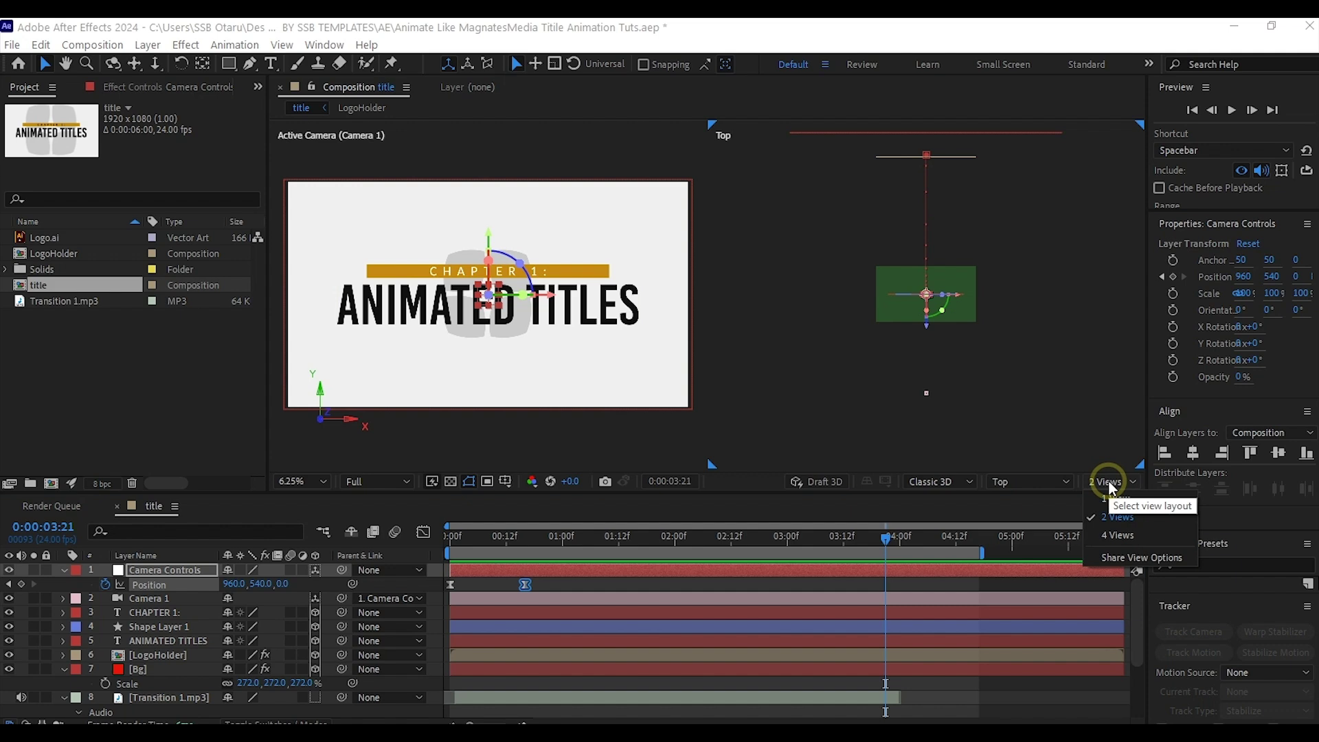
{"action": "left_click", "coordinate": [1127, 494]}
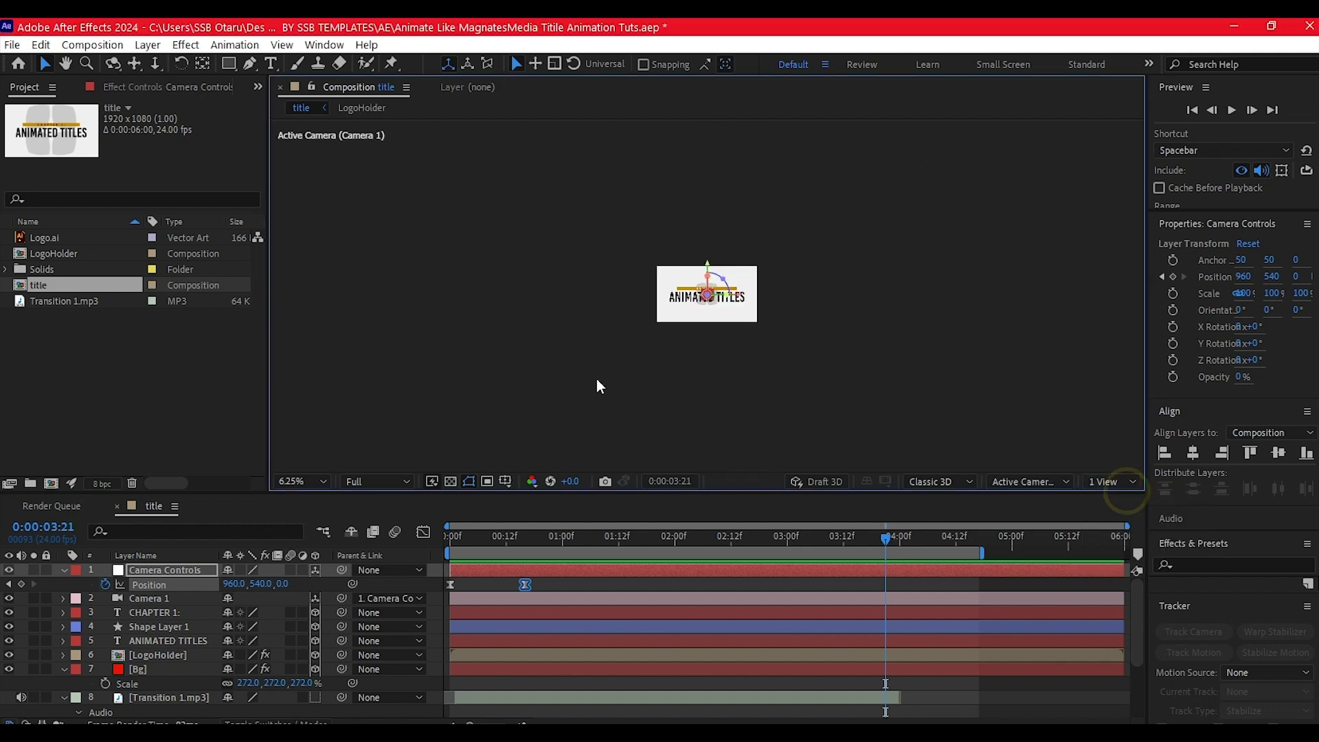
{"action": "left_click", "coordinate": [301, 483]}
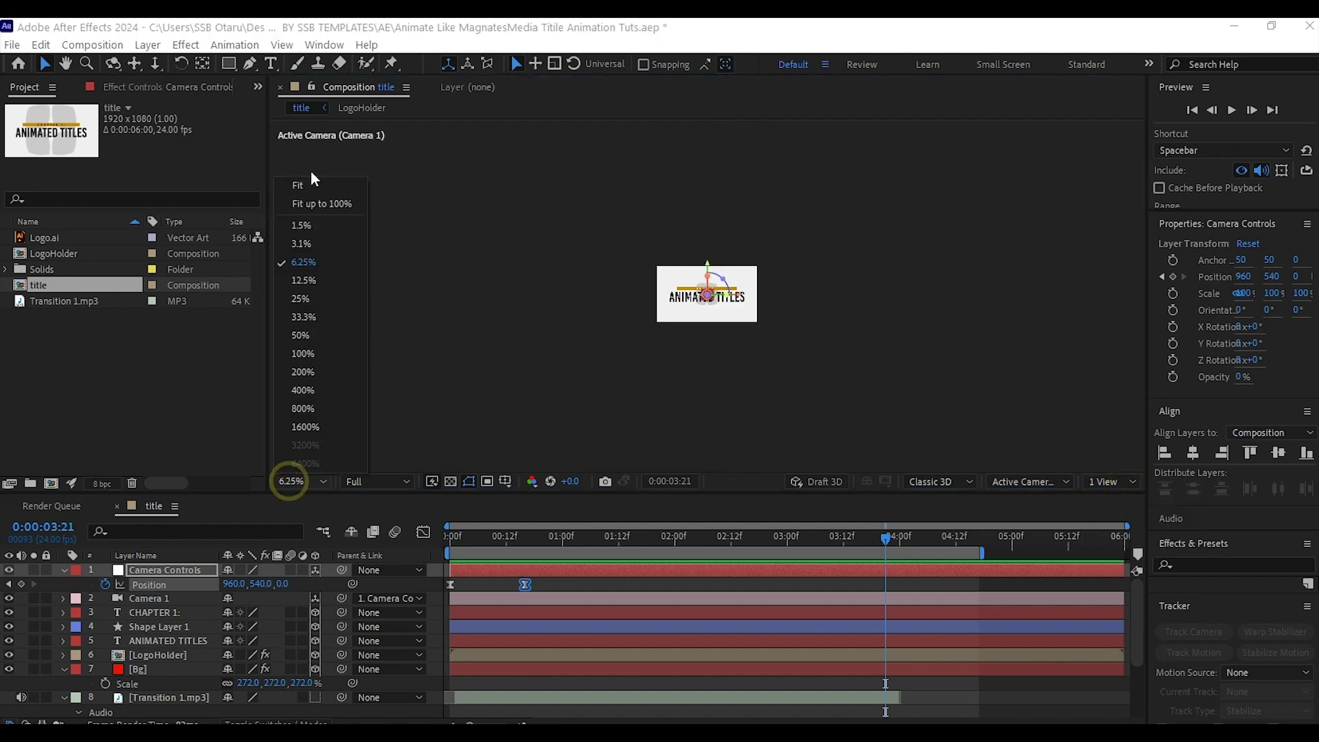
{"action": "left_click", "coordinate": [292, 185]}
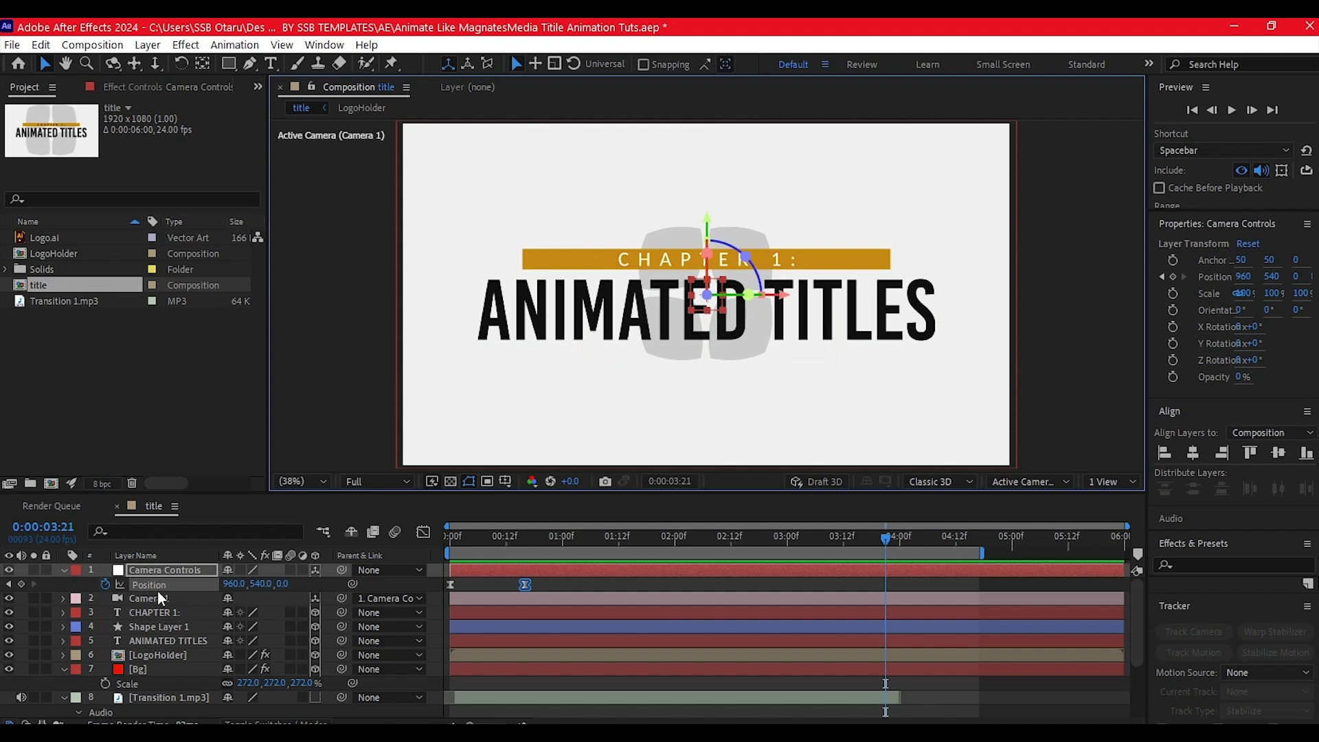
Add a Tracking animator to the CHAPTER 1 text layer
{"action": "left_click", "coordinate": [136, 612]}
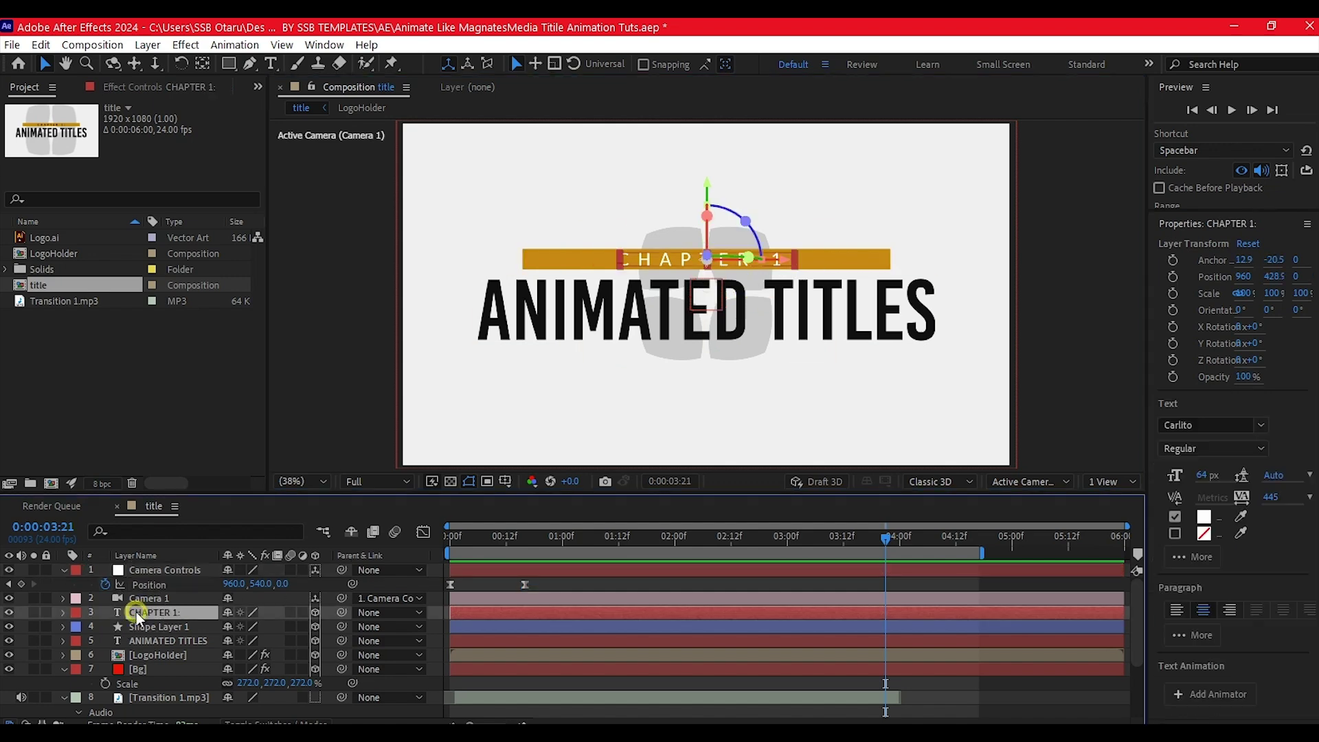
{"action": "key", "text": "u"}
{"action": "key", "text": "u"}
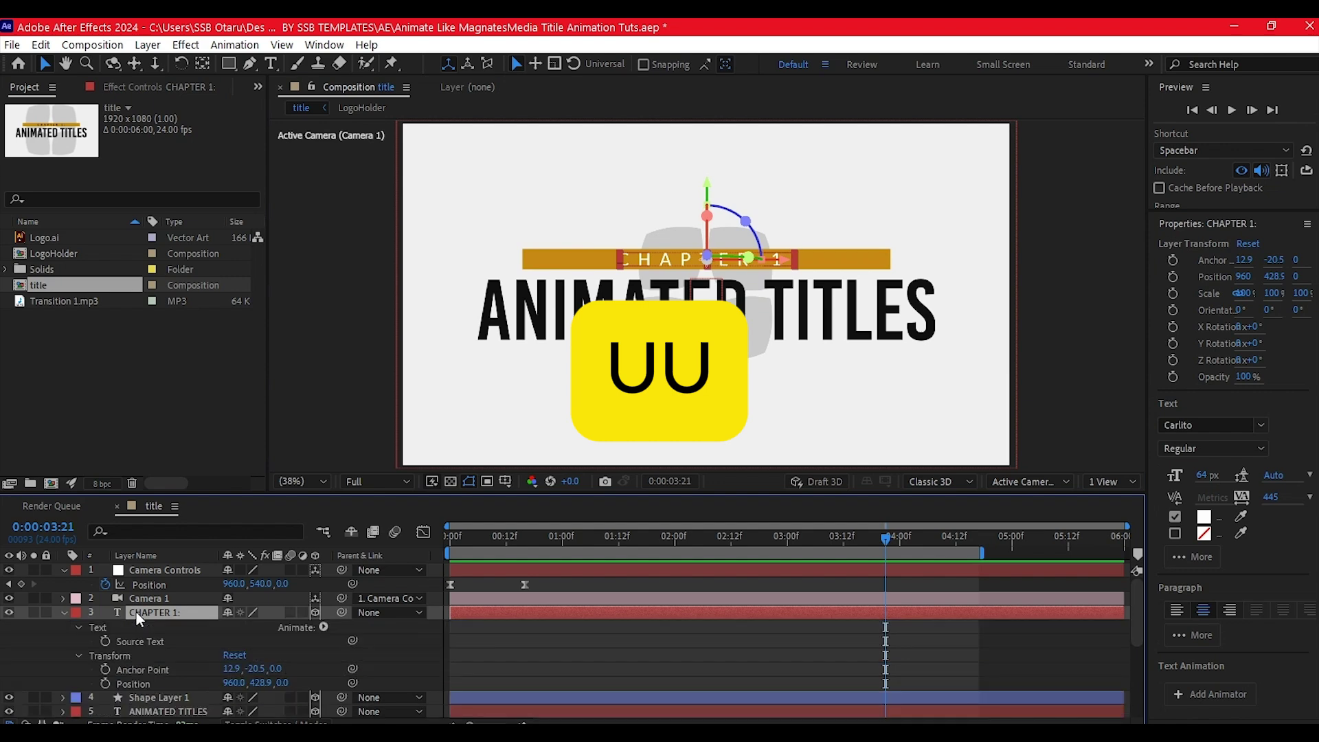
{"action": "left_click", "coordinate": [323, 627]}
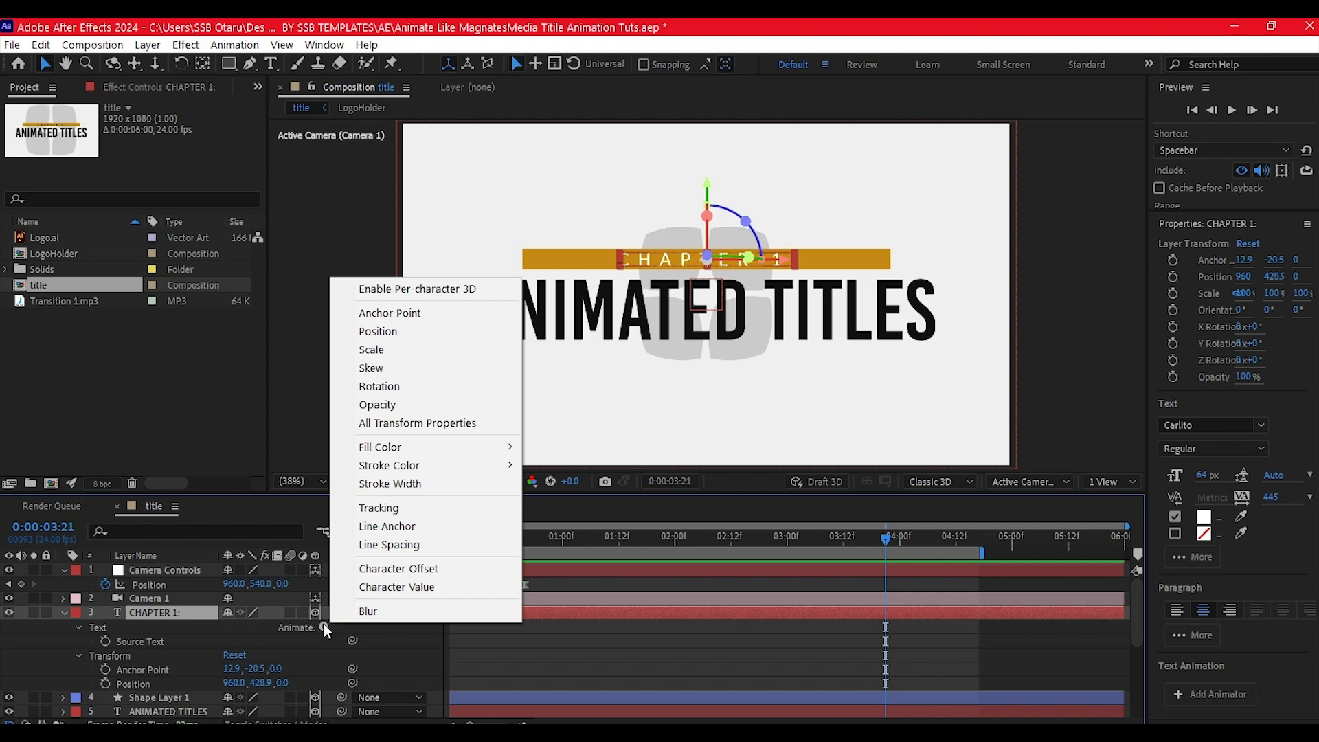
{"action": "left_click", "coordinate": [389, 508]}
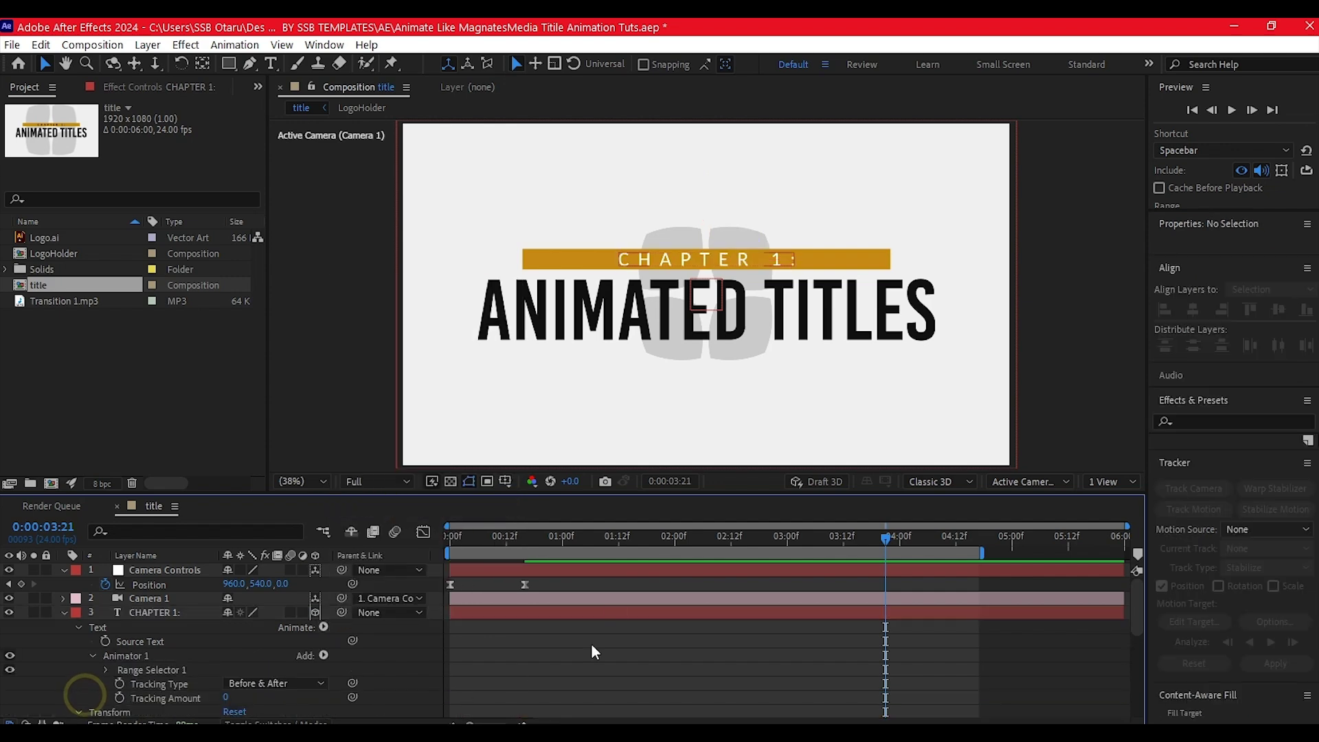
Keyframe Tracking Amount from 55 at frame 0 to 0 around 01:12, and ease both keys
{"action": "left_click_drag", "start_coordinate": [505, 542], "coordinate": [630, 554]}
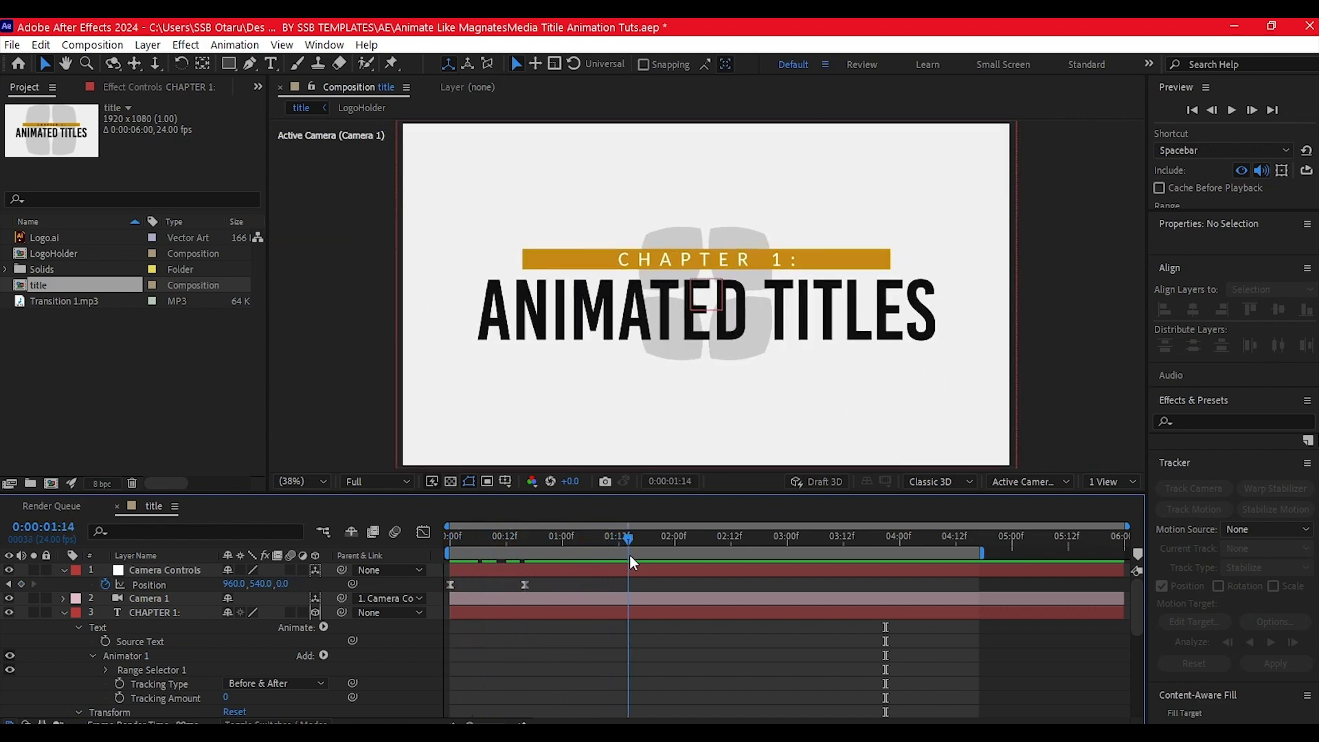
{"action": "left_click", "coordinate": [120, 698]}
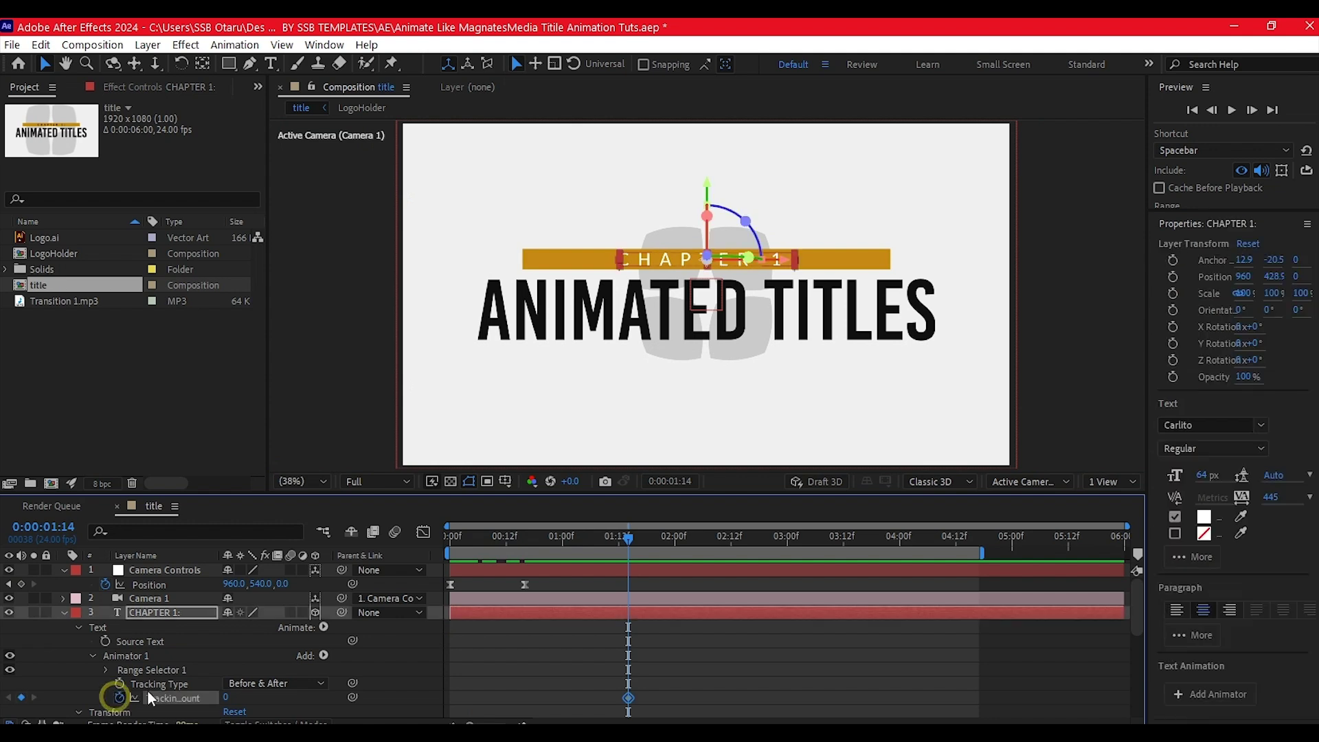
{"action": "left_click", "coordinate": [497, 540]}
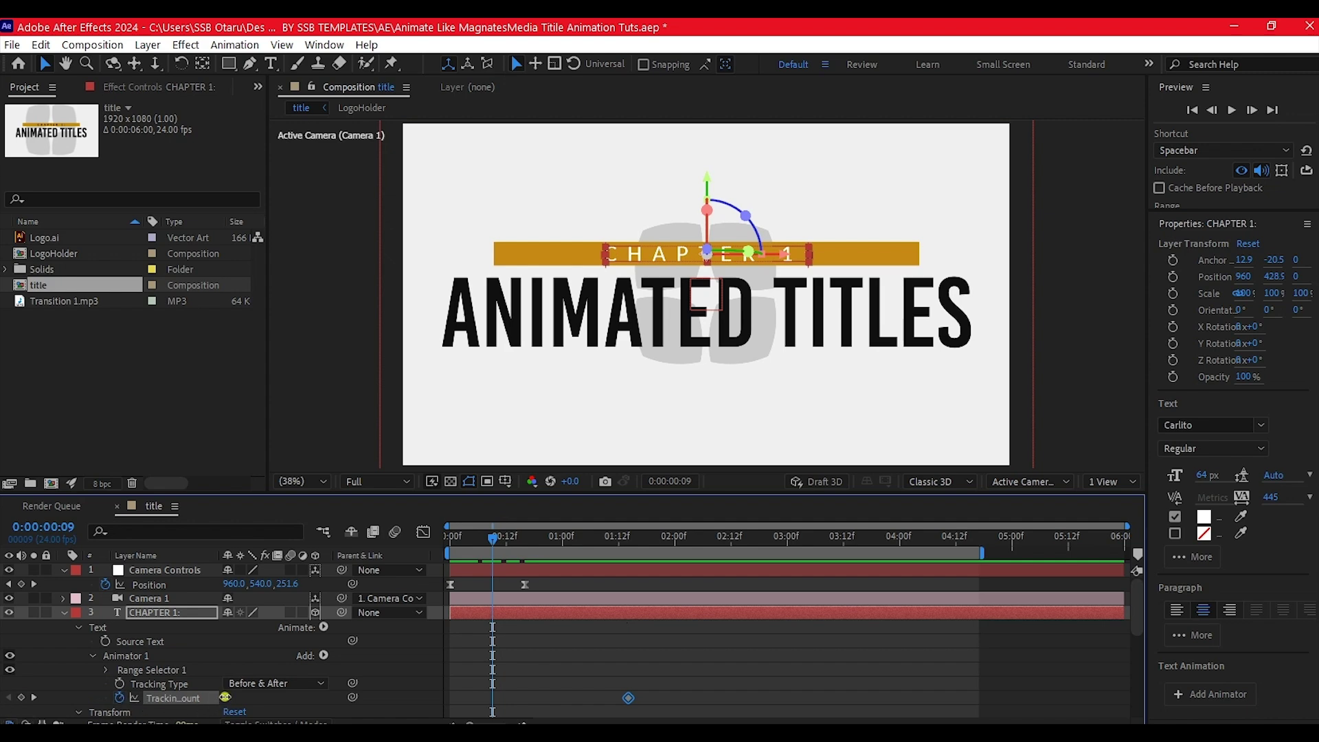
{"action": "left_click_drag", "start_coordinate": [225, 699], "coordinate": [267, 693]}
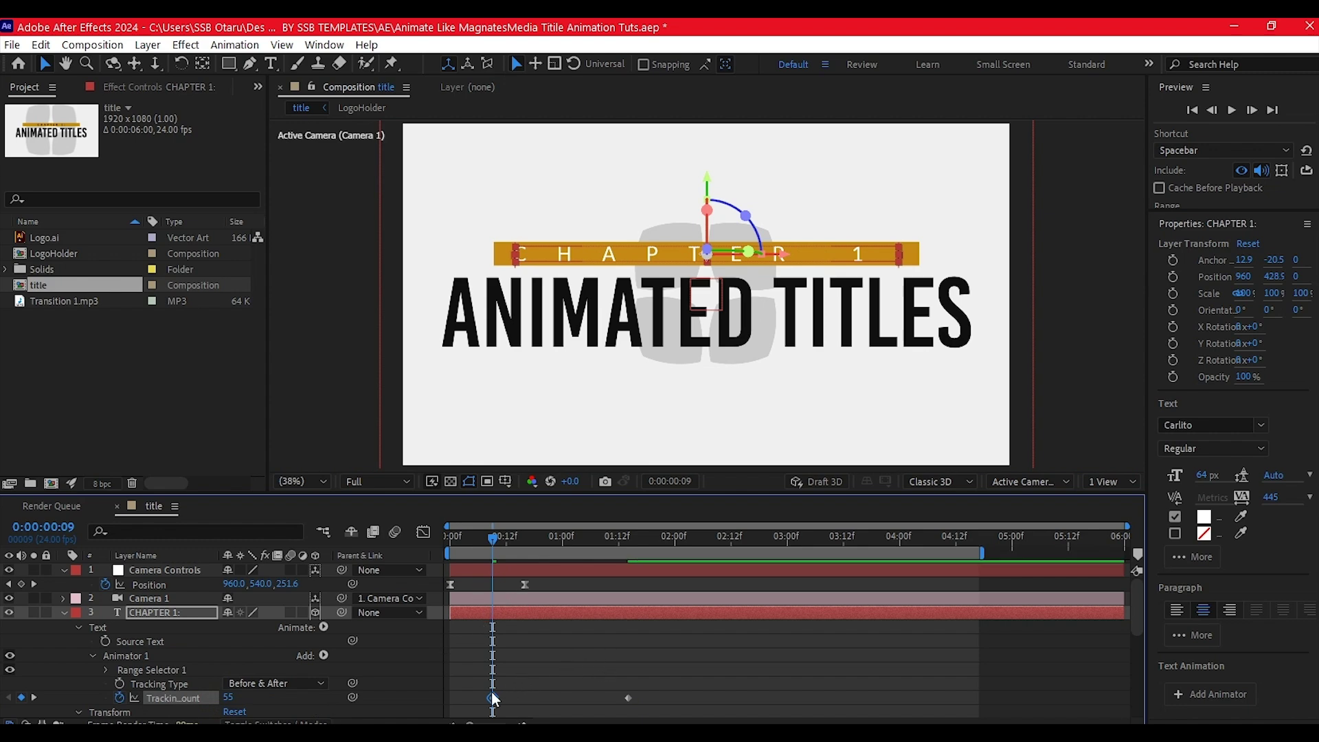
{"action": "left_click_drag", "start_coordinate": [493, 698], "coordinate": [459, 701]}
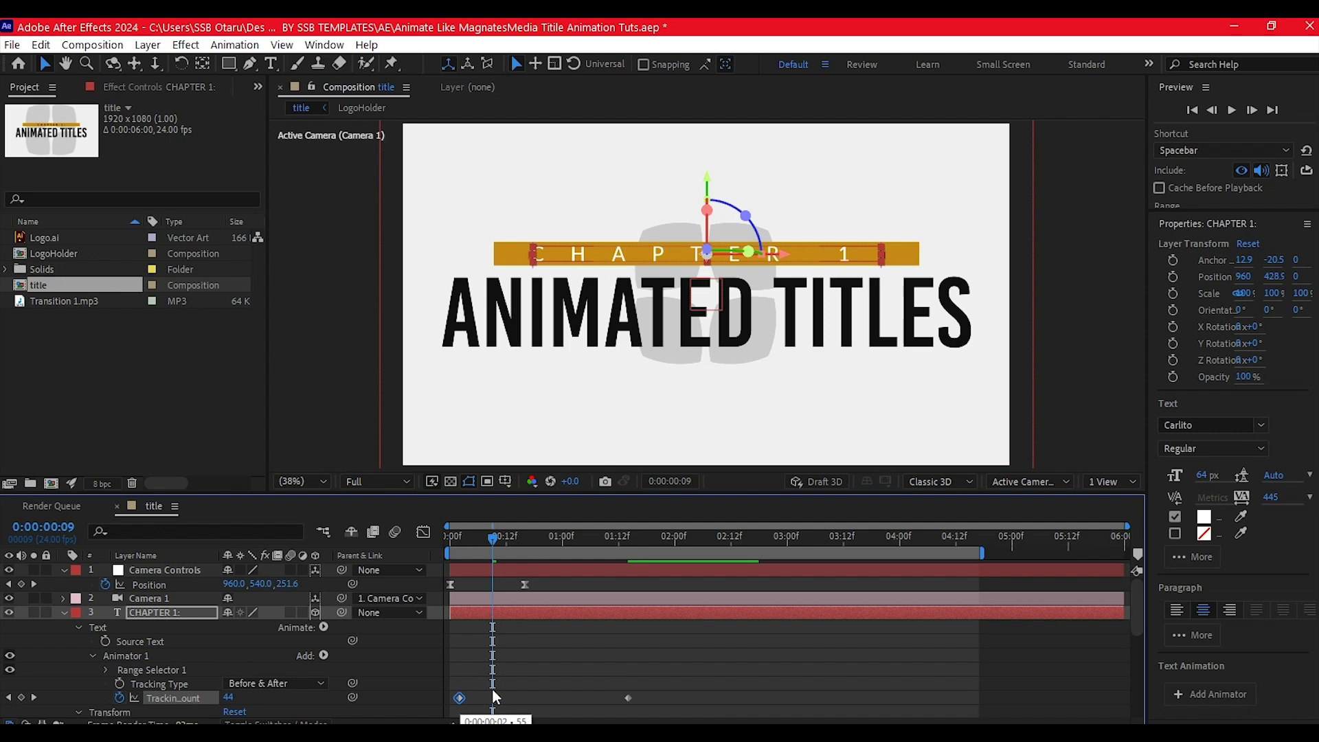
{"action": "left_click", "coordinate": [628, 698]}
{"action": "left_click_drag", "start_coordinate": [661, 666], "coordinate": [452, 708]}
{"action": "key", "text": "F9"}
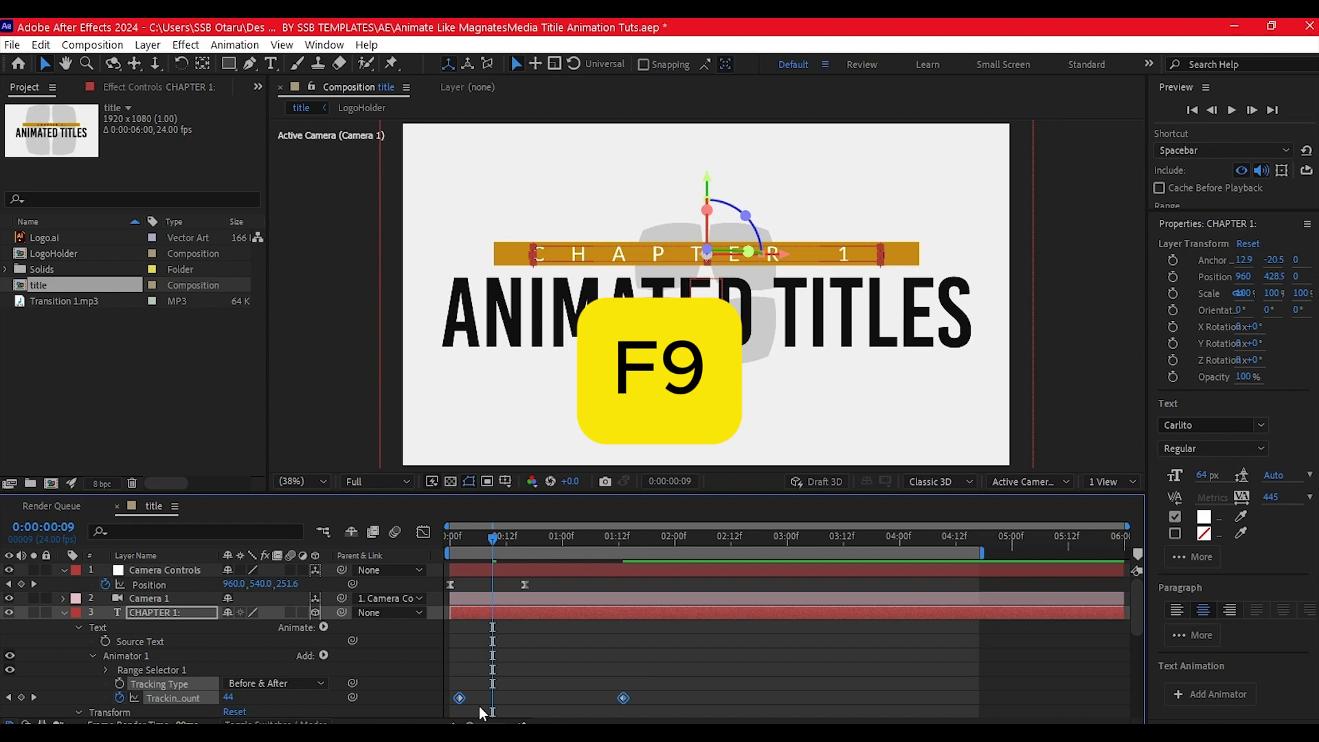
Delay the second Tracking keyframe to about 03:00 and save the project
{"action": "key", "text": "Home"}
{"action": "left_click", "coordinate": [560, 654]}
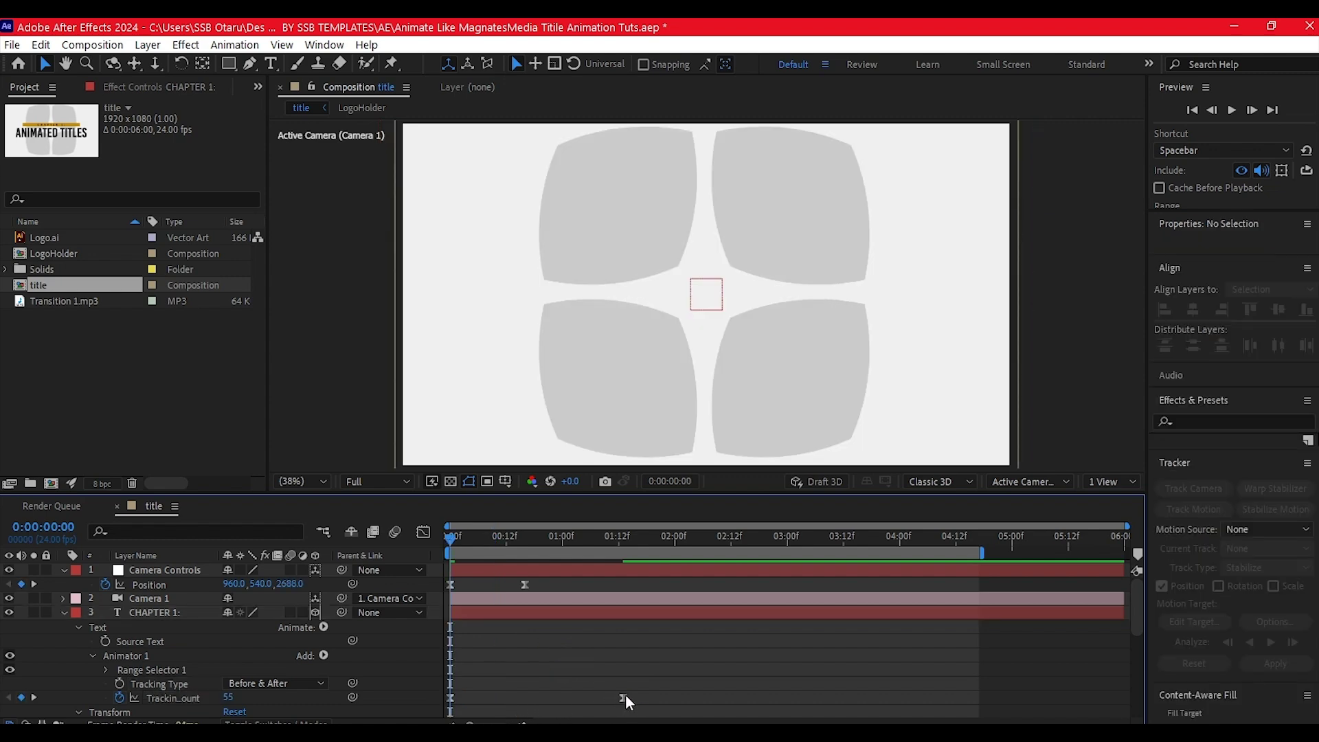
{"action": "left_click", "coordinate": [622, 698]}
{"action": "left_click_drag", "start_coordinate": [622, 698], "coordinate": [711, 704]}
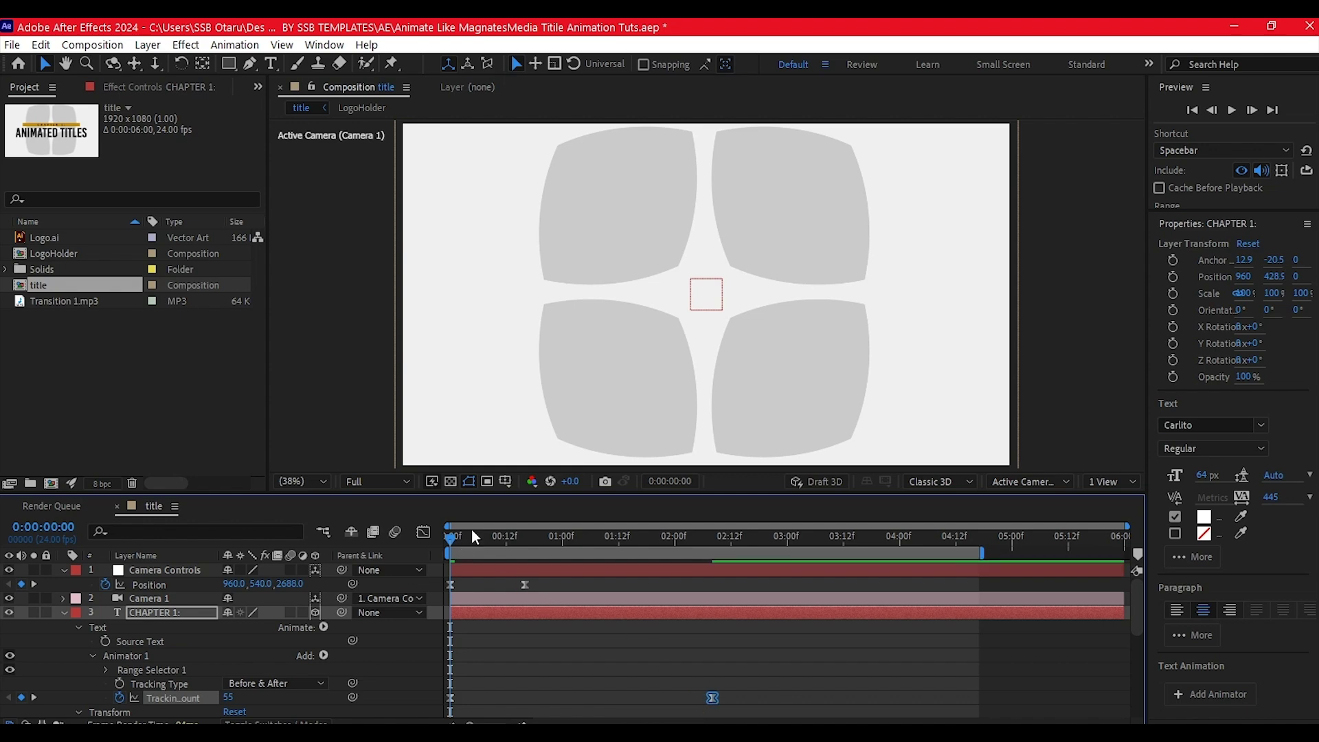
{"action": "key", "text": "space"}
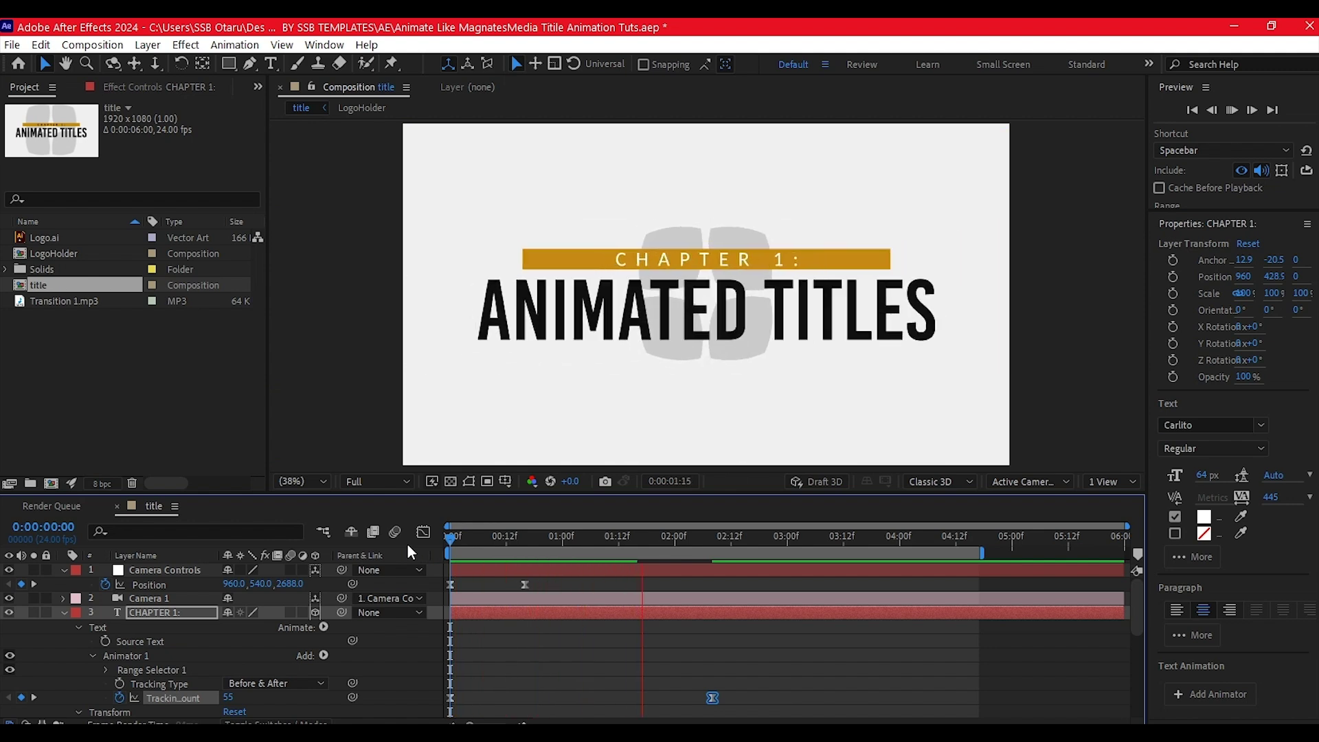
{"action": "key", "text": "space"}
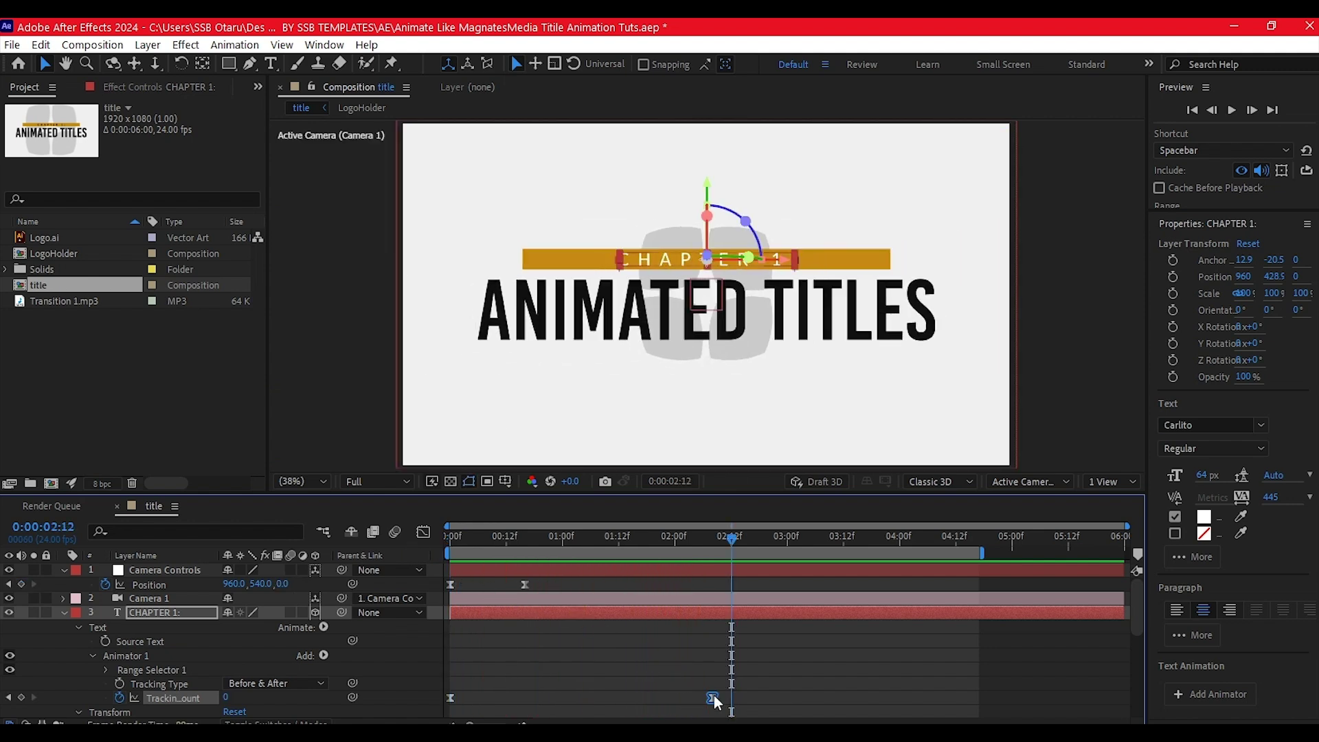
{"action": "left_click_drag", "start_coordinate": [714, 698], "coordinate": [802, 711]}
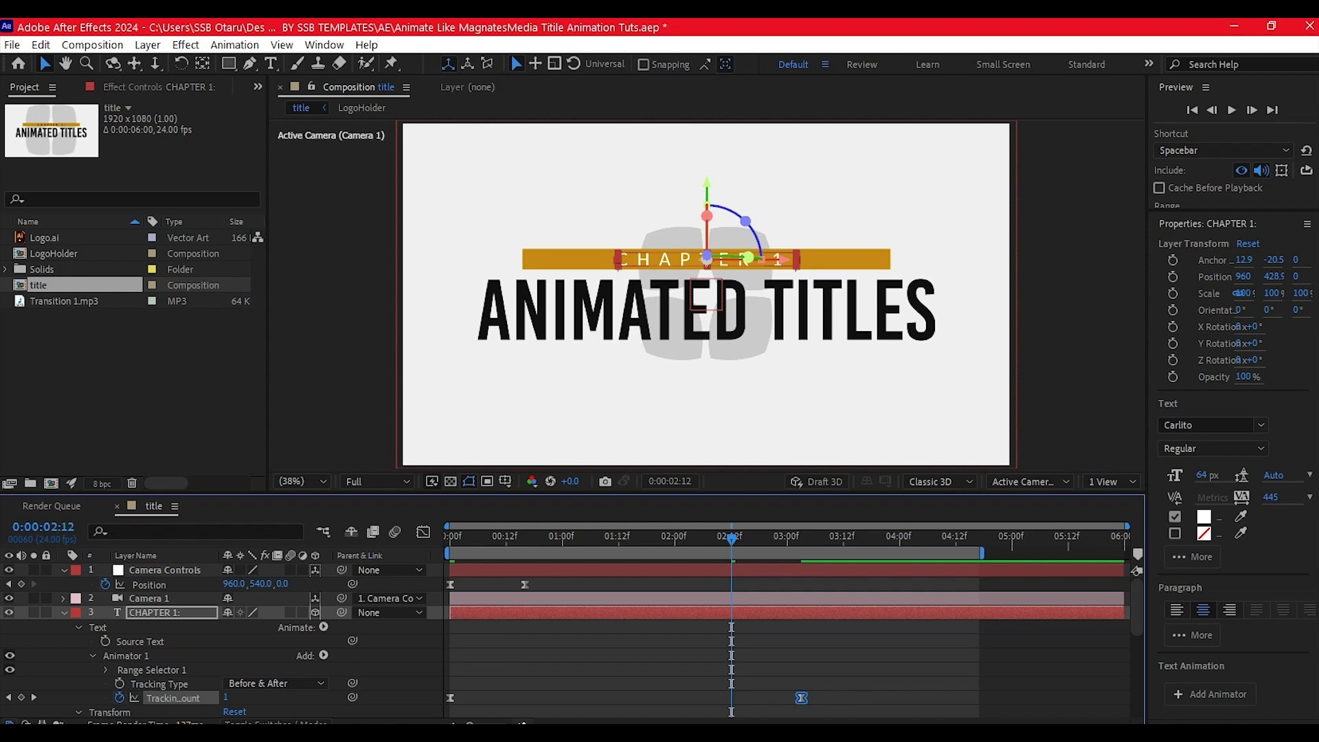
{"action": "key", "text": "ctrl+s"}
{"action": "left_click", "coordinate": [64, 612]}
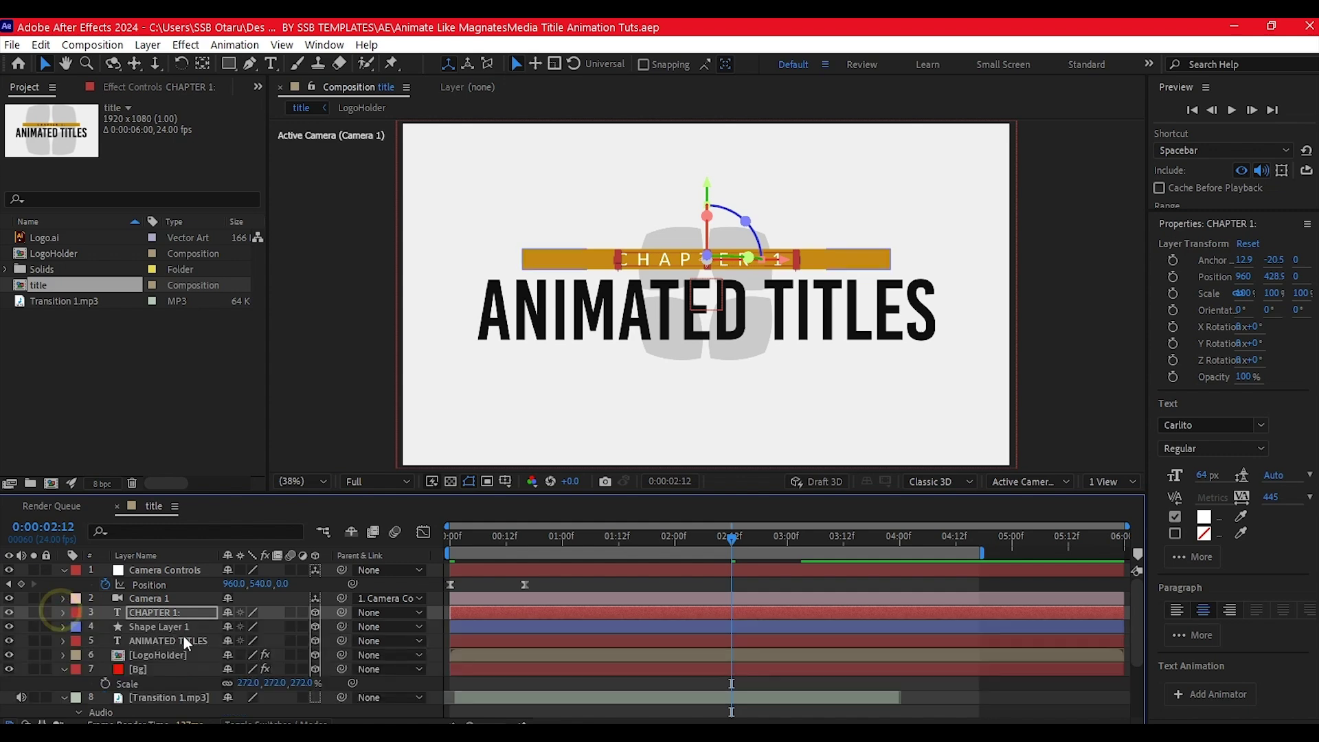
Keyframe LogoHolder's Opacity from 100% at 0:00:02:08 to 0% at 0:00:04:02, then preview the fade
{"action": "left_click", "coordinate": [156, 655]}
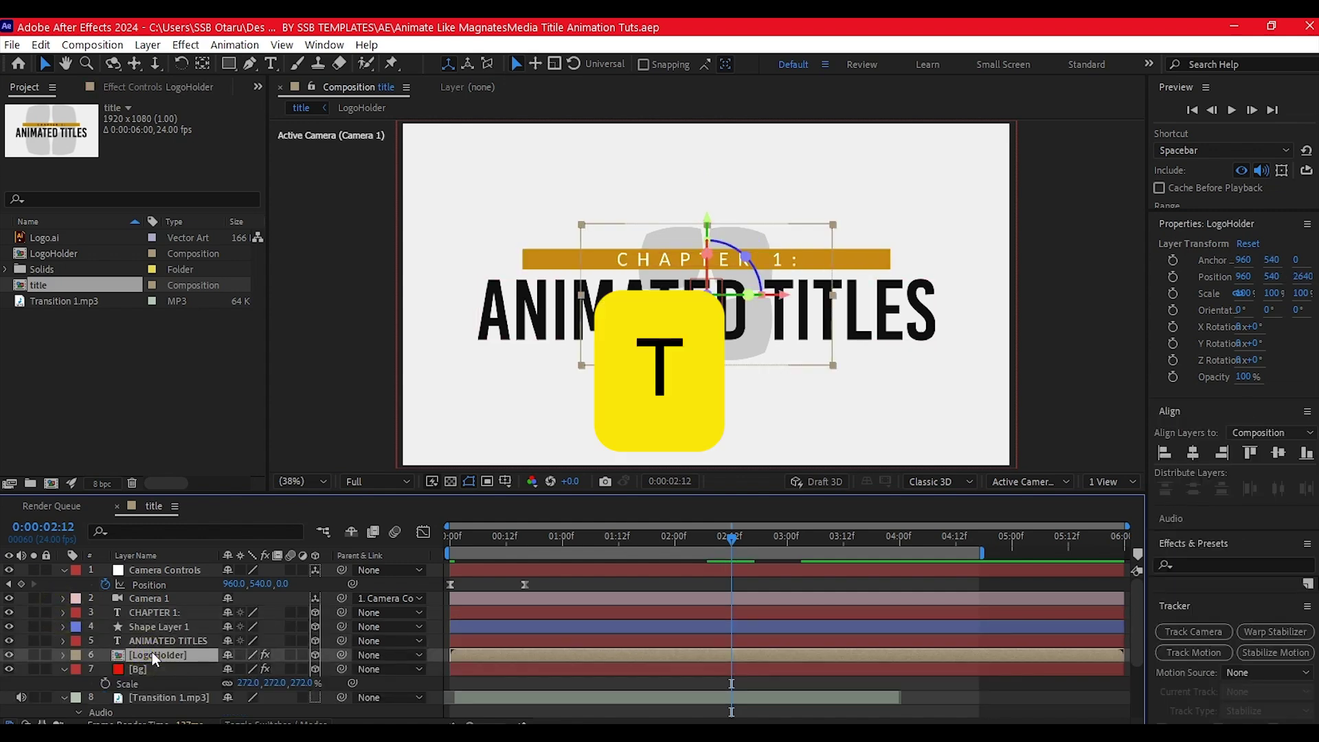
{"action": "key", "text": "t"}
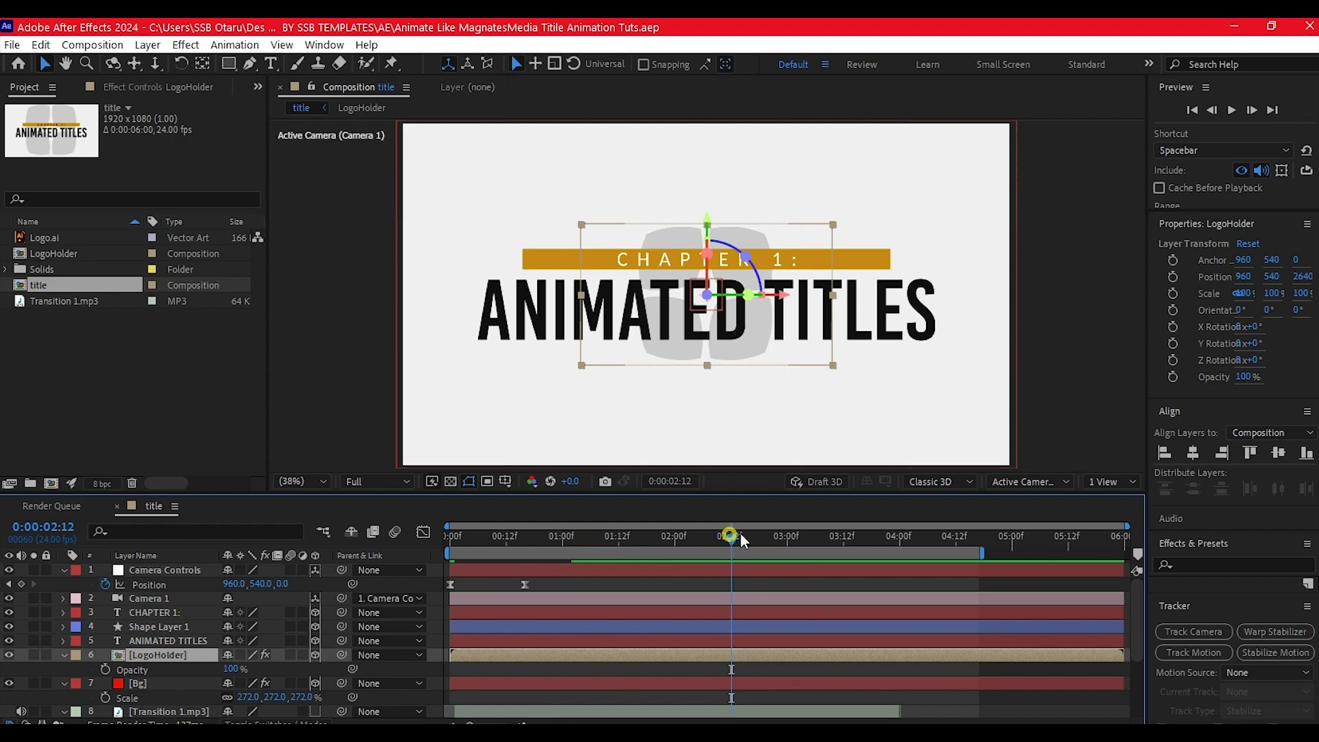
{"action": "mouse_move", "coordinate": [732, 543]}
{"action": "left_mouse_down"}
{"action": "mouse_move", "coordinate": [635, 544]}
{"action": "mouse_move", "coordinate": [763, 542]}
{"action": "mouse_move", "coordinate": [712, 543]}
{"action": "left_mouse_up"}
{"action": "left_click", "coordinate": [103, 669]}
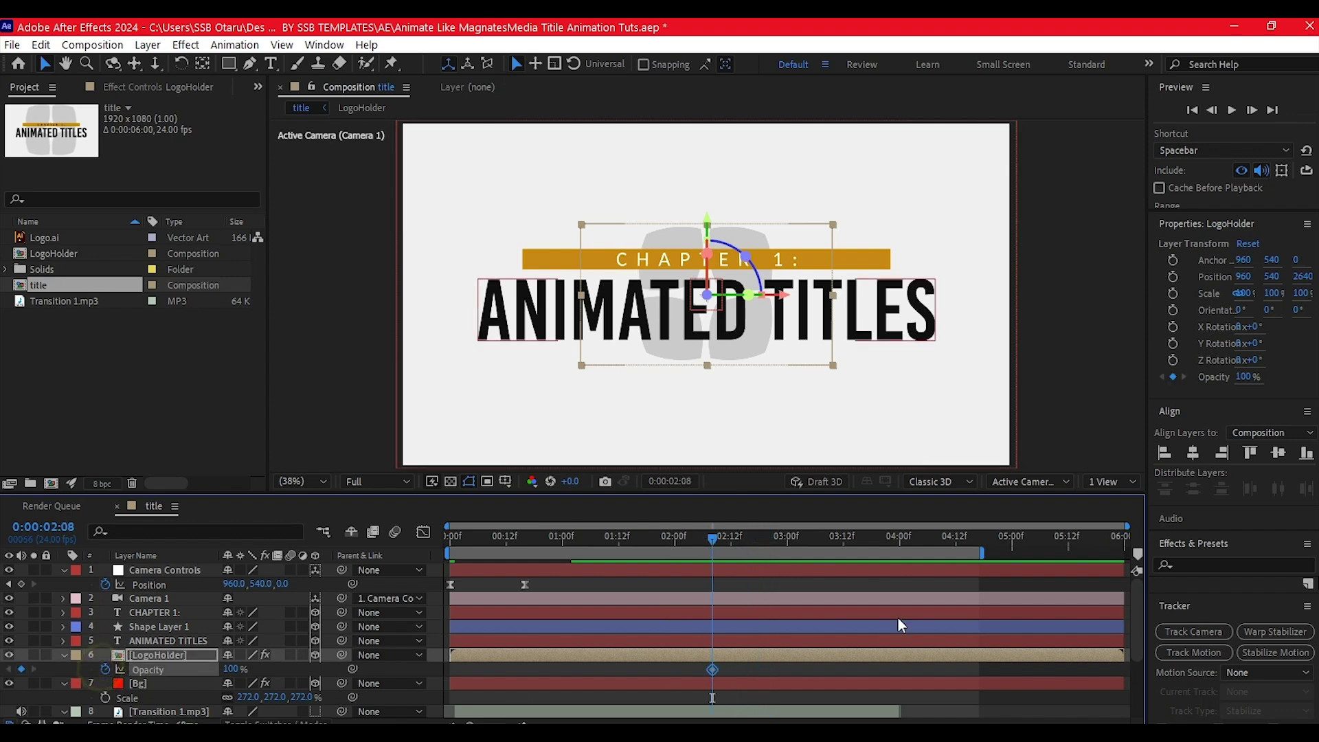
{"action": "left_click", "coordinate": [907, 543]}
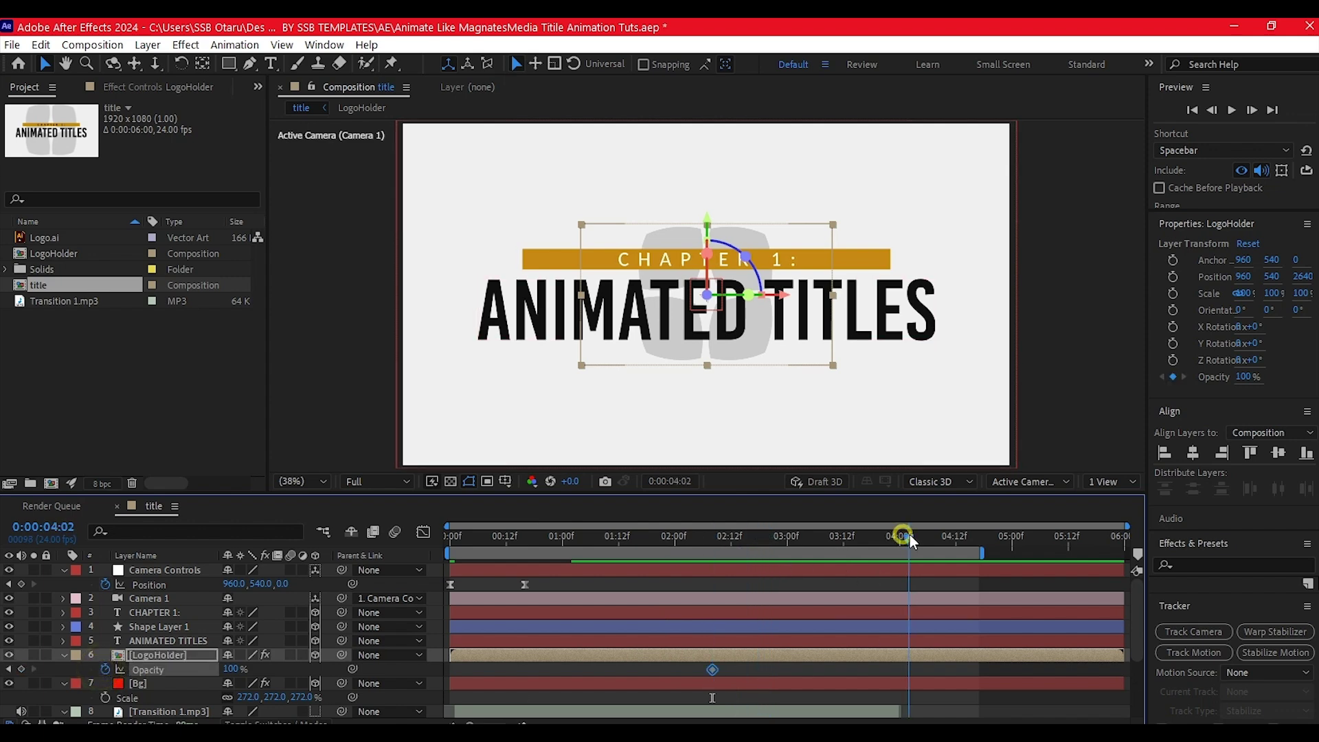
{"action": "left_click", "coordinate": [230, 670]}
{"action": "type", "text": "0"}
{"action": "key", "text": "Return"}
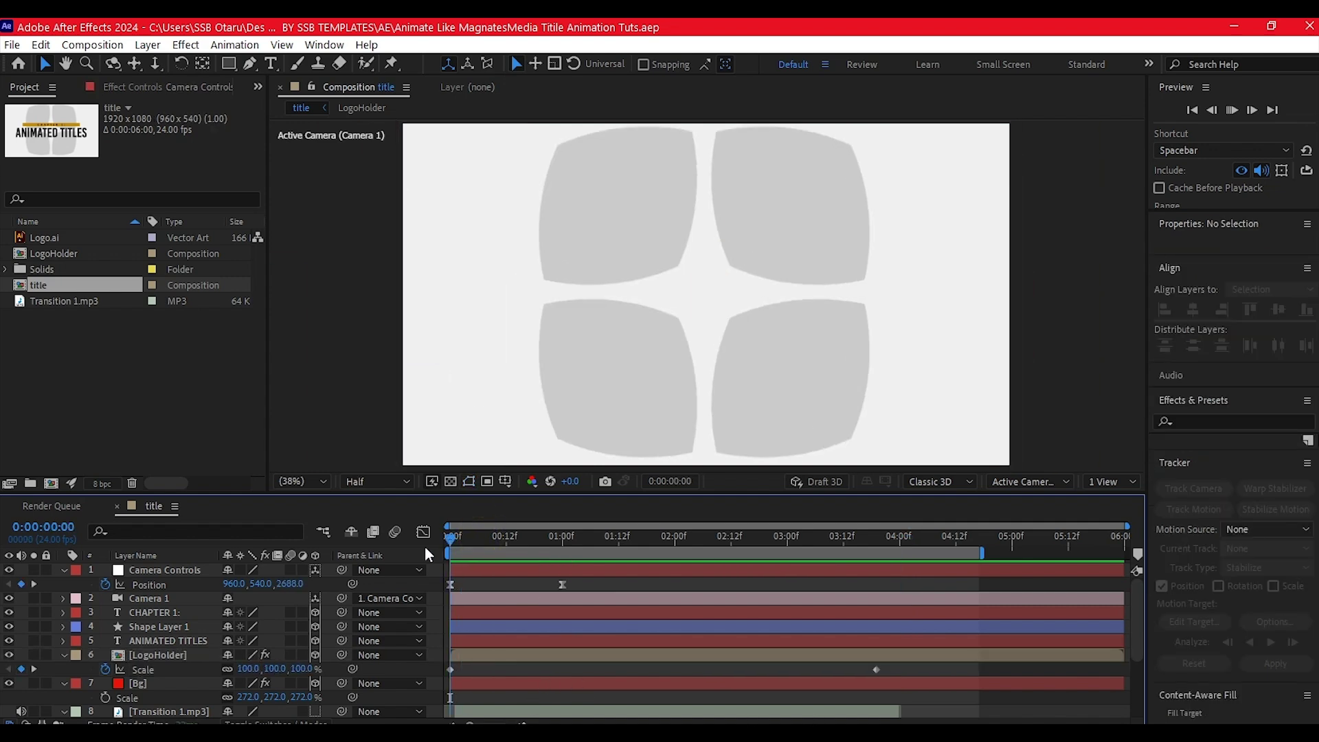
{"action": "key", "text": "space"}
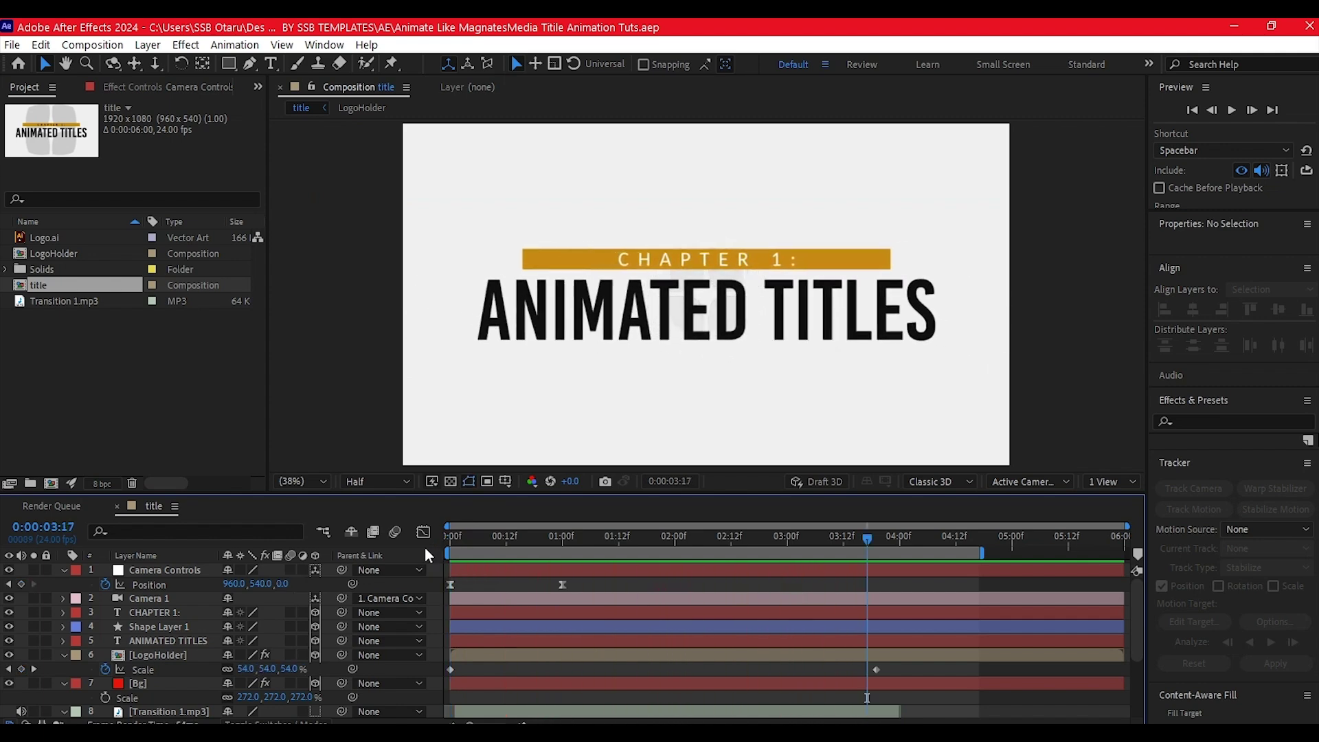
{"action": "key", "text": "space"}
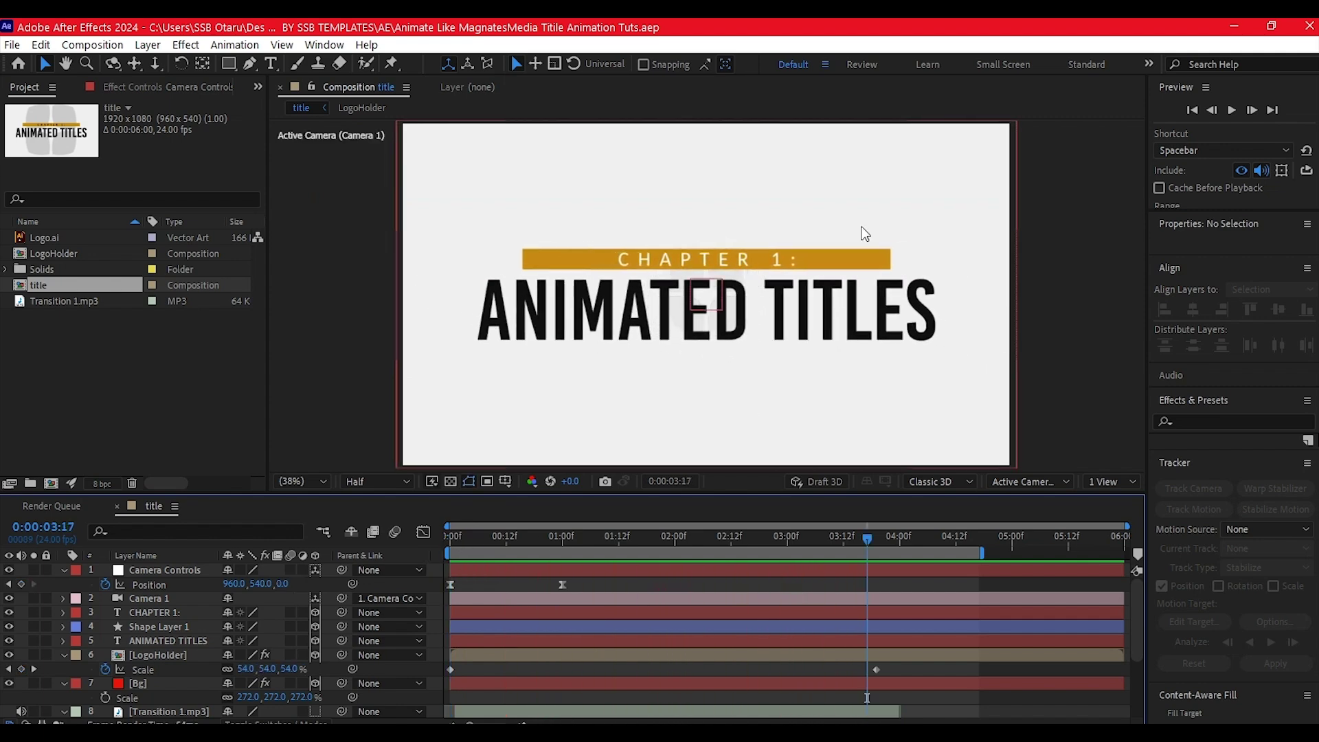
Slide Camera Controls' second Position keyframe from 1 second to about 2 seconds and preview from the start
{"action": "left_click", "coordinate": [529, 579]}
{"action": "left_click", "coordinate": [562, 586]}
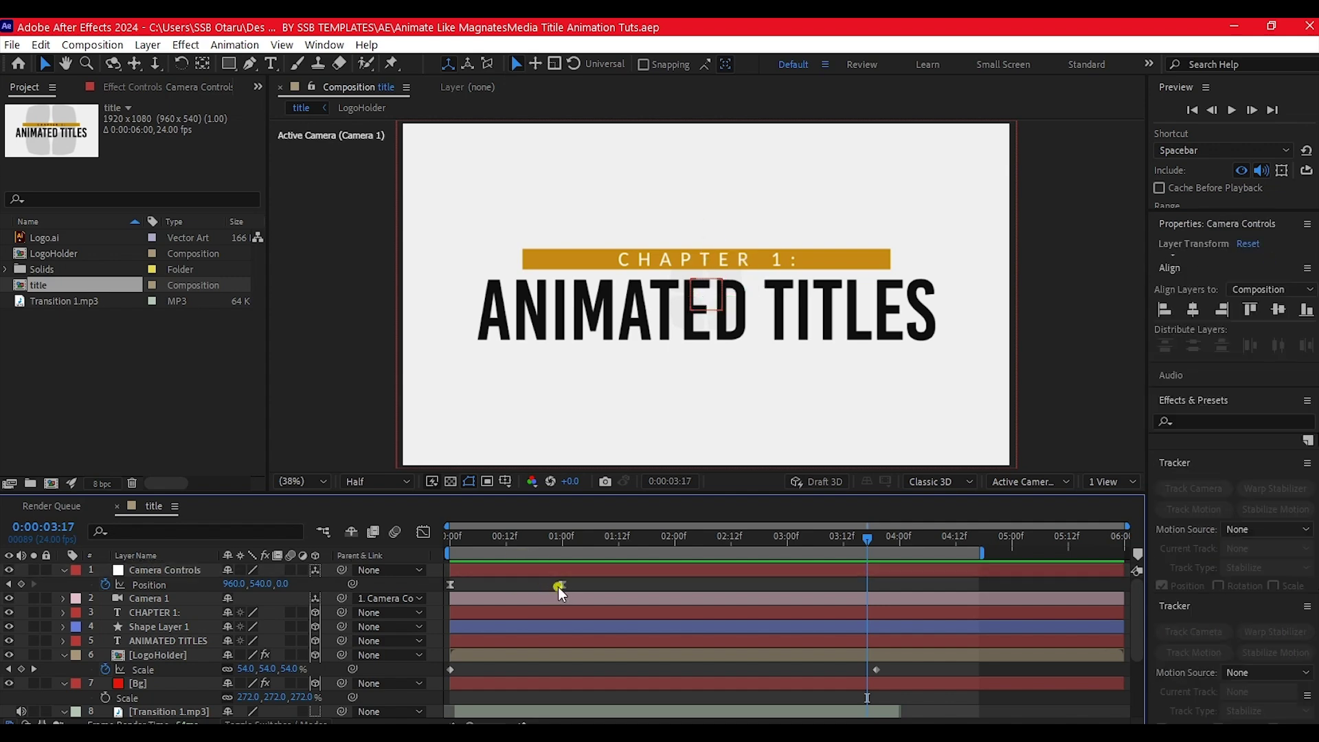
{"action": "left_click_drag", "start_coordinate": [558, 582], "coordinate": [681, 586]}
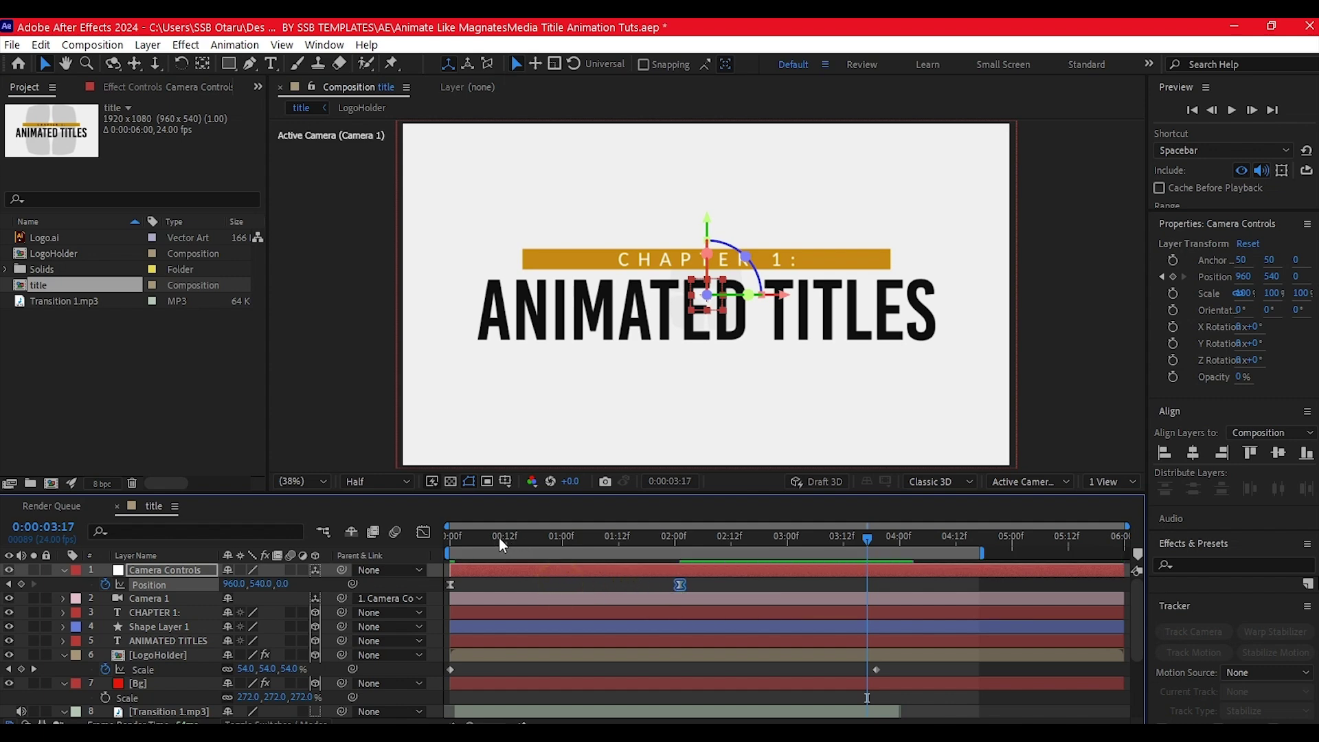
{"action": "left_click_drag", "start_coordinate": [499, 537], "coordinate": [399, 554]}
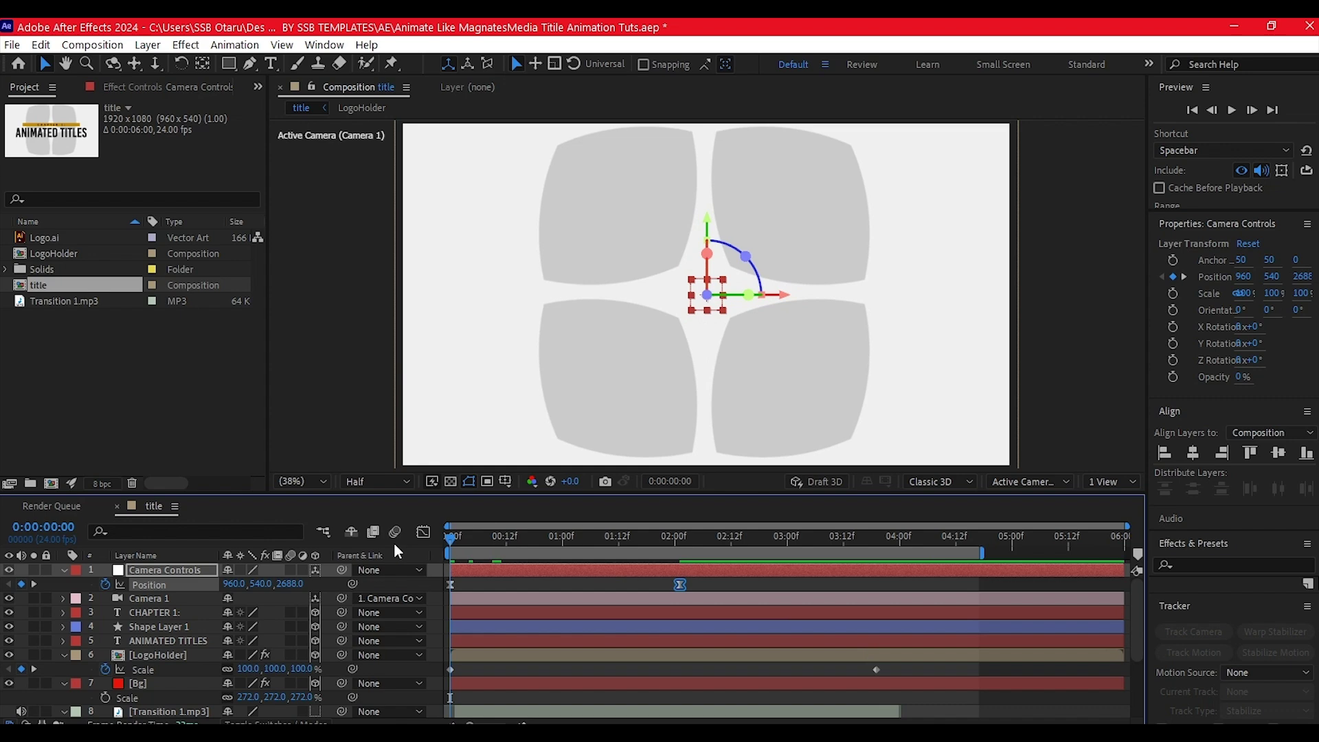
{"action": "key", "text": "space"}
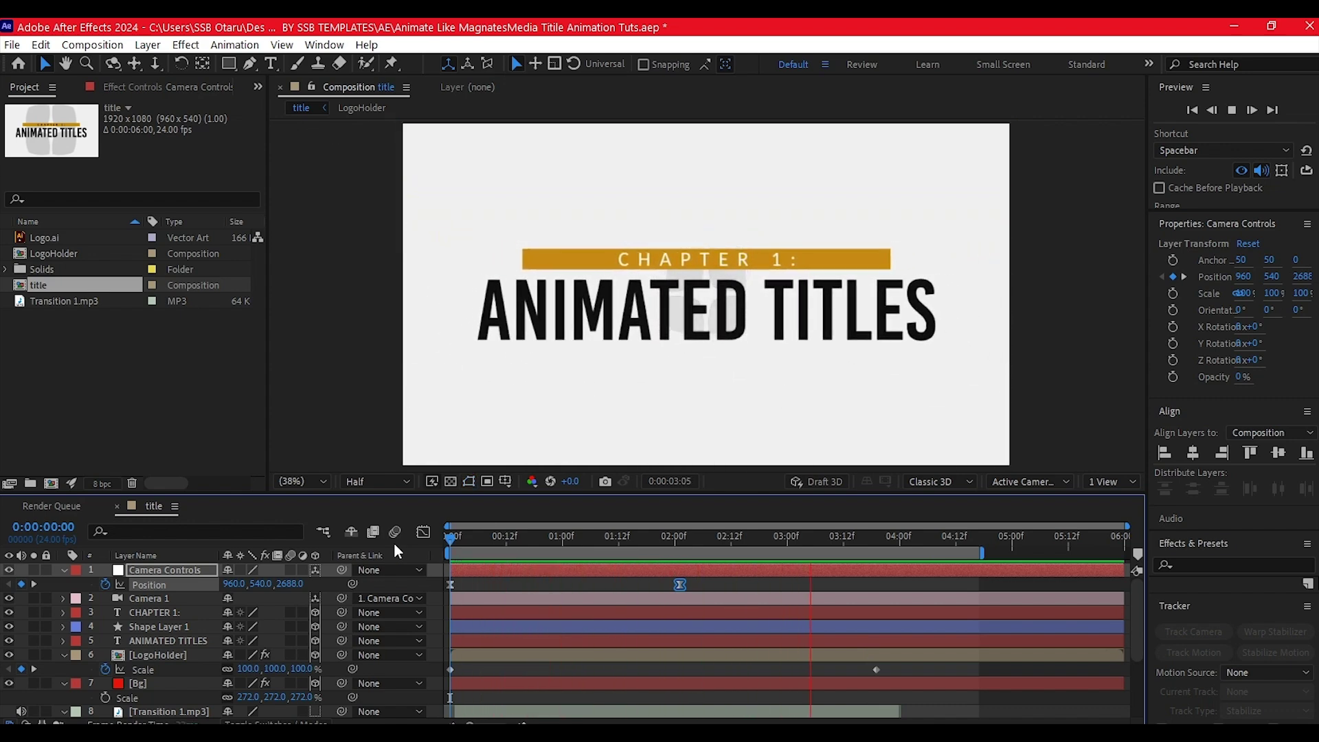
{"action": "key", "text": "space"}
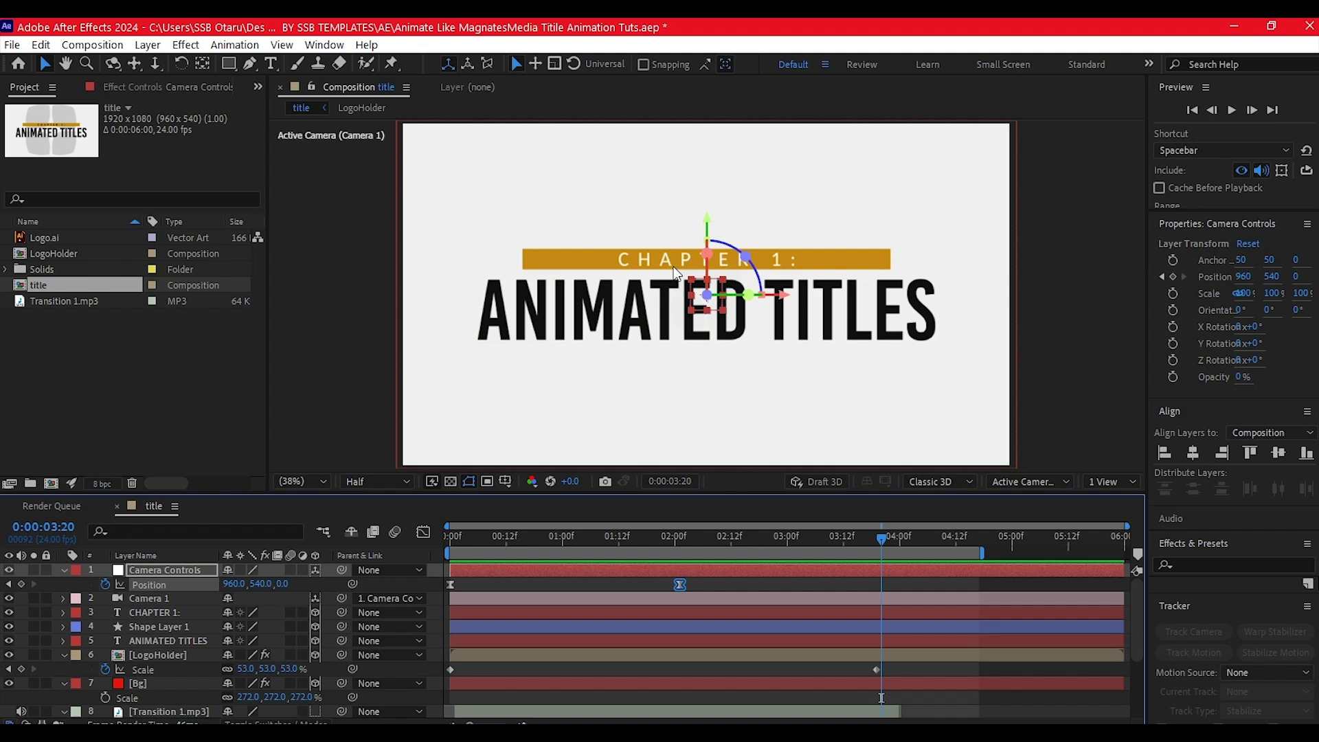
Import 9899146.ai from the Animate Titles folder into the project as footage
{"action": "left_click", "coordinate": [646, 266]}
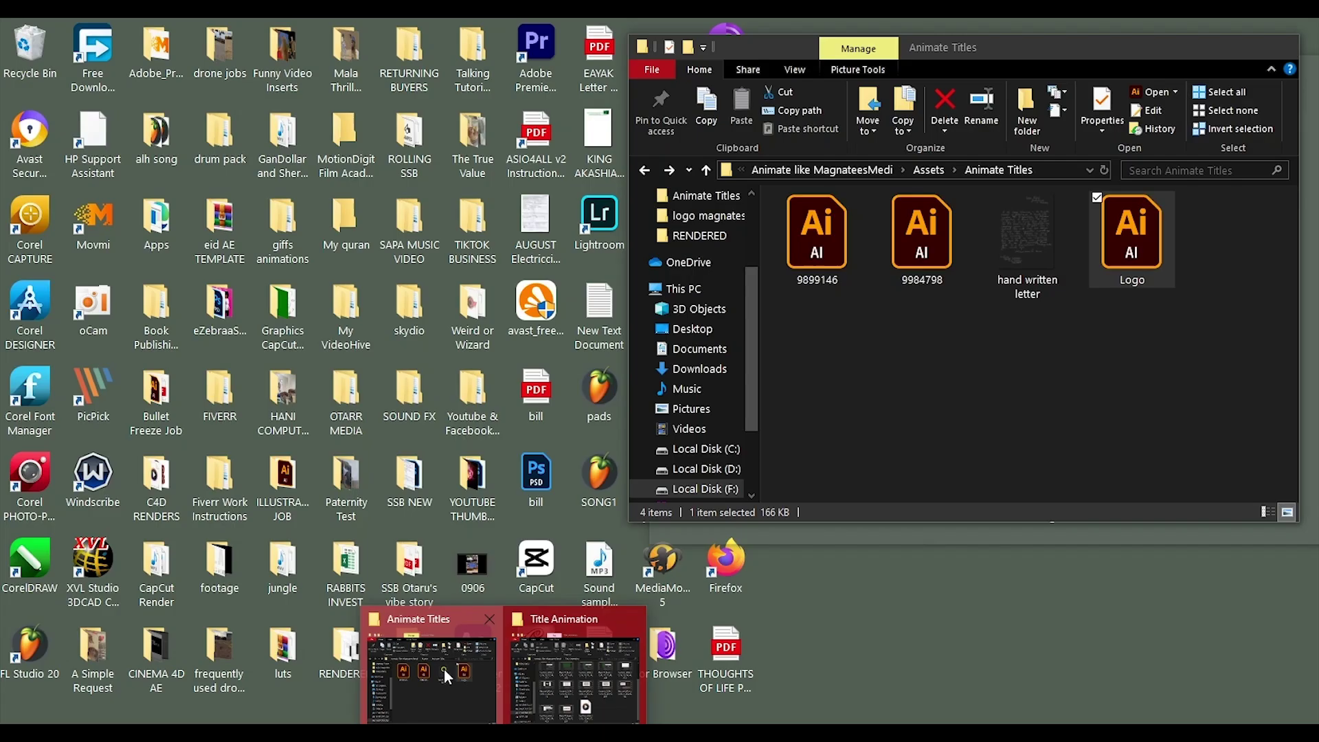
{"action": "left_click", "coordinate": [443, 670]}
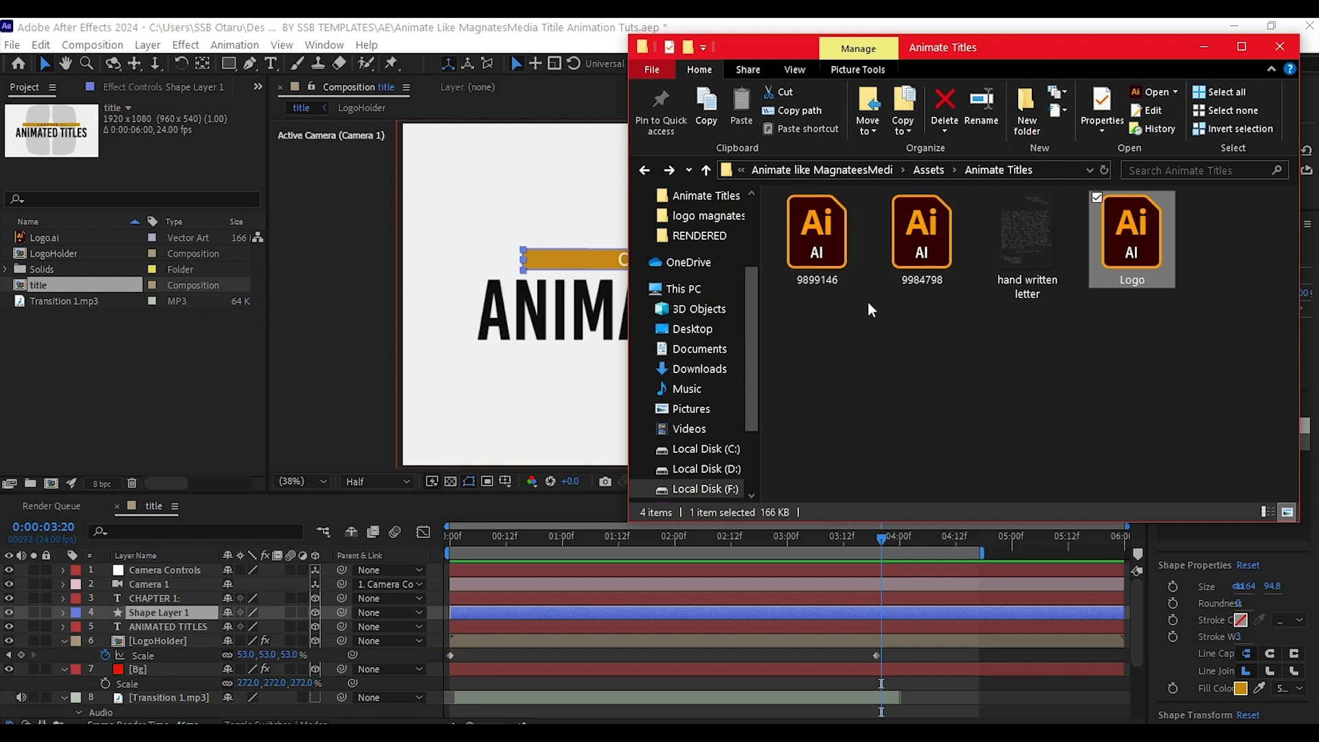
{"action": "left_click_drag", "start_coordinate": [851, 247], "coordinate": [106, 415]}
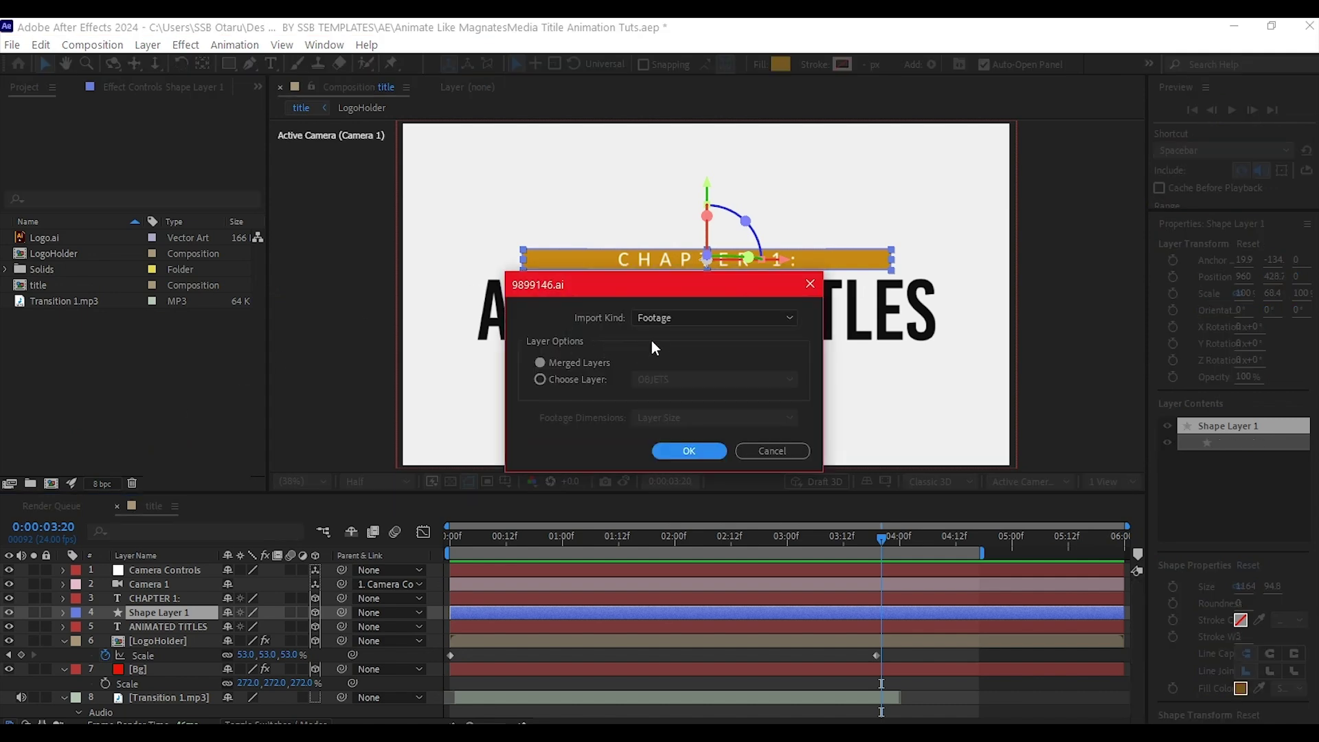
{"action": "left_click", "coordinate": [689, 450]}
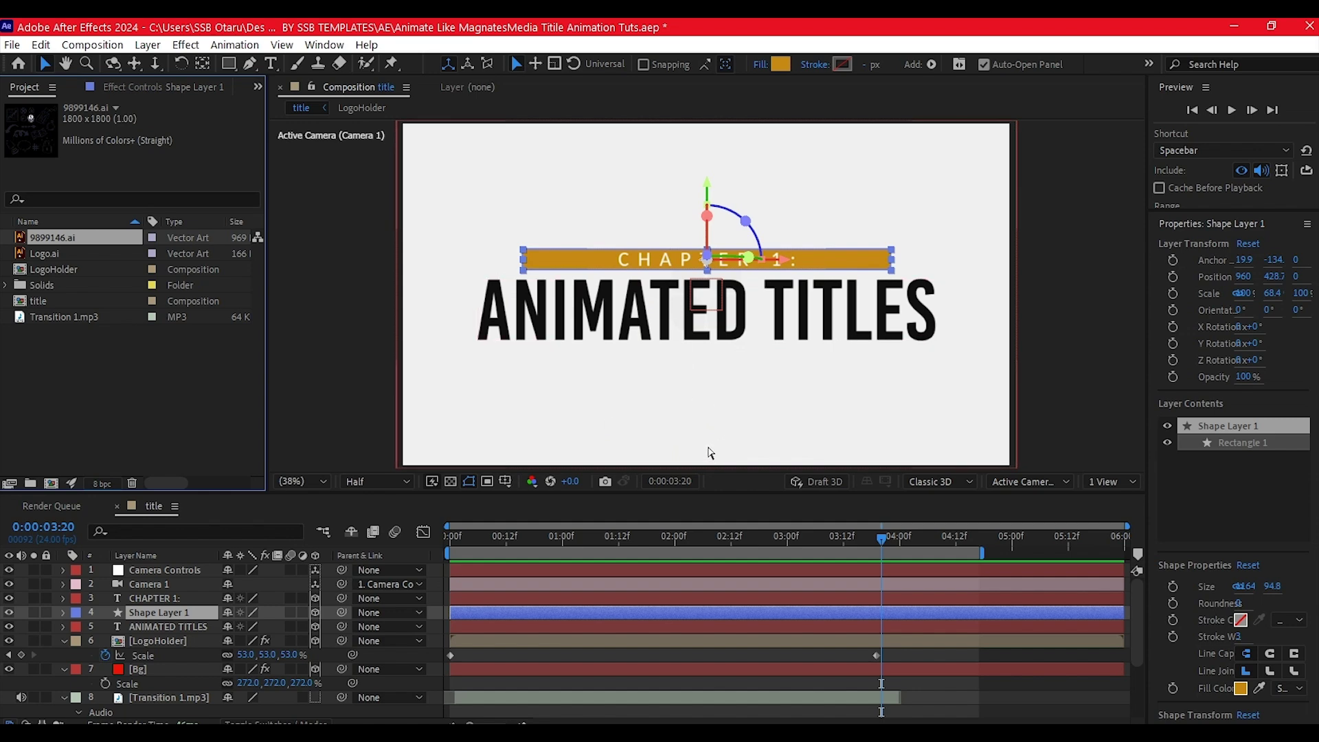
{"action": "key", "text": "ctrl+n"}
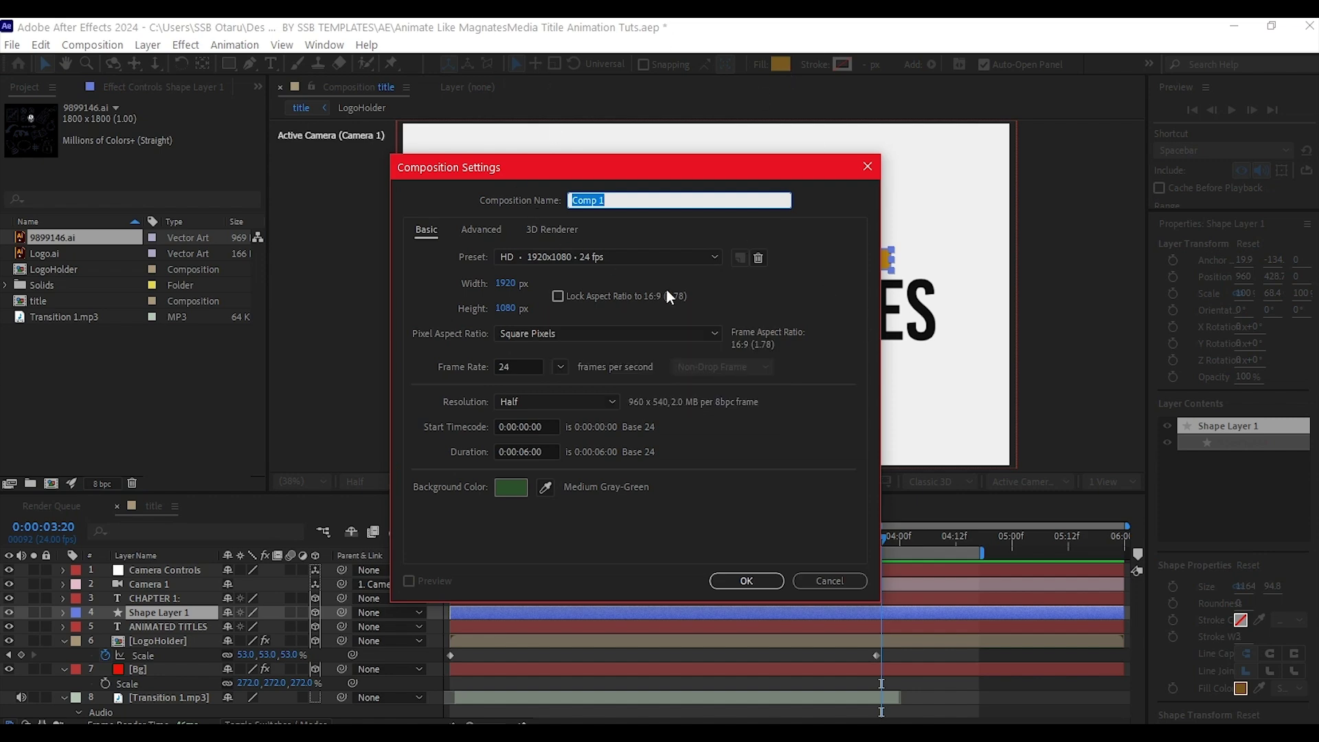
Set the new composition's width and height to 500 px and create Comp 1
{"action": "left_click", "coordinate": [506, 283]}
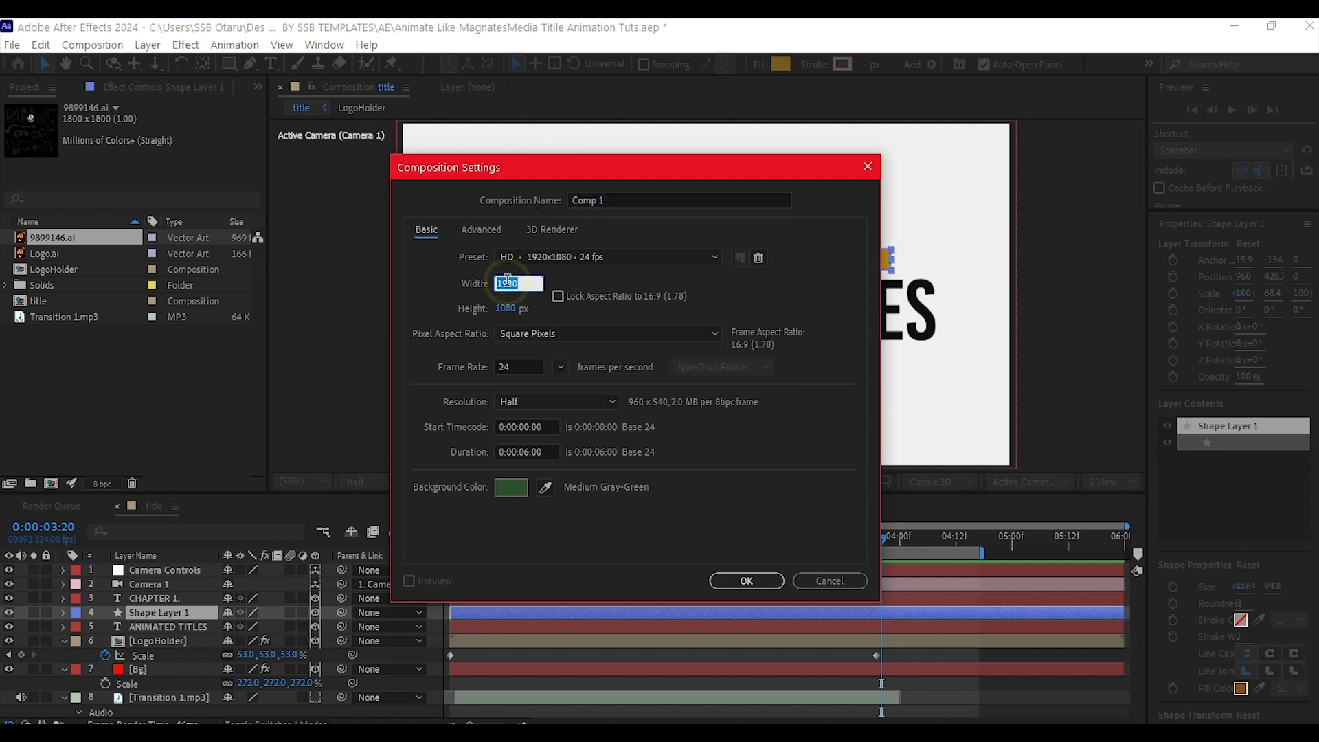
{"action": "type", "text": "500"}
{"action": "key", "text": "Tab"}
{"action": "type", "text": "500"}
{"action": "left_click", "coordinate": [428, 283]}
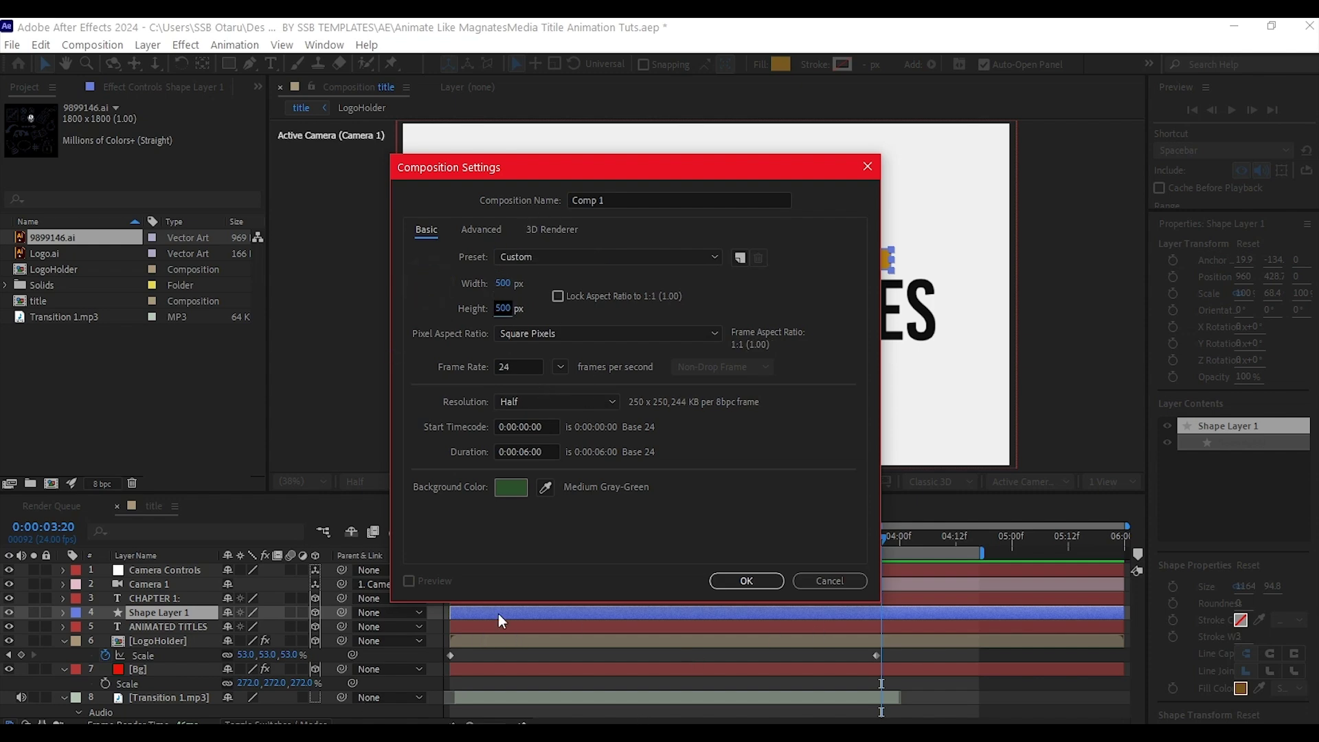
{"action": "left_click", "coordinate": [747, 580]}
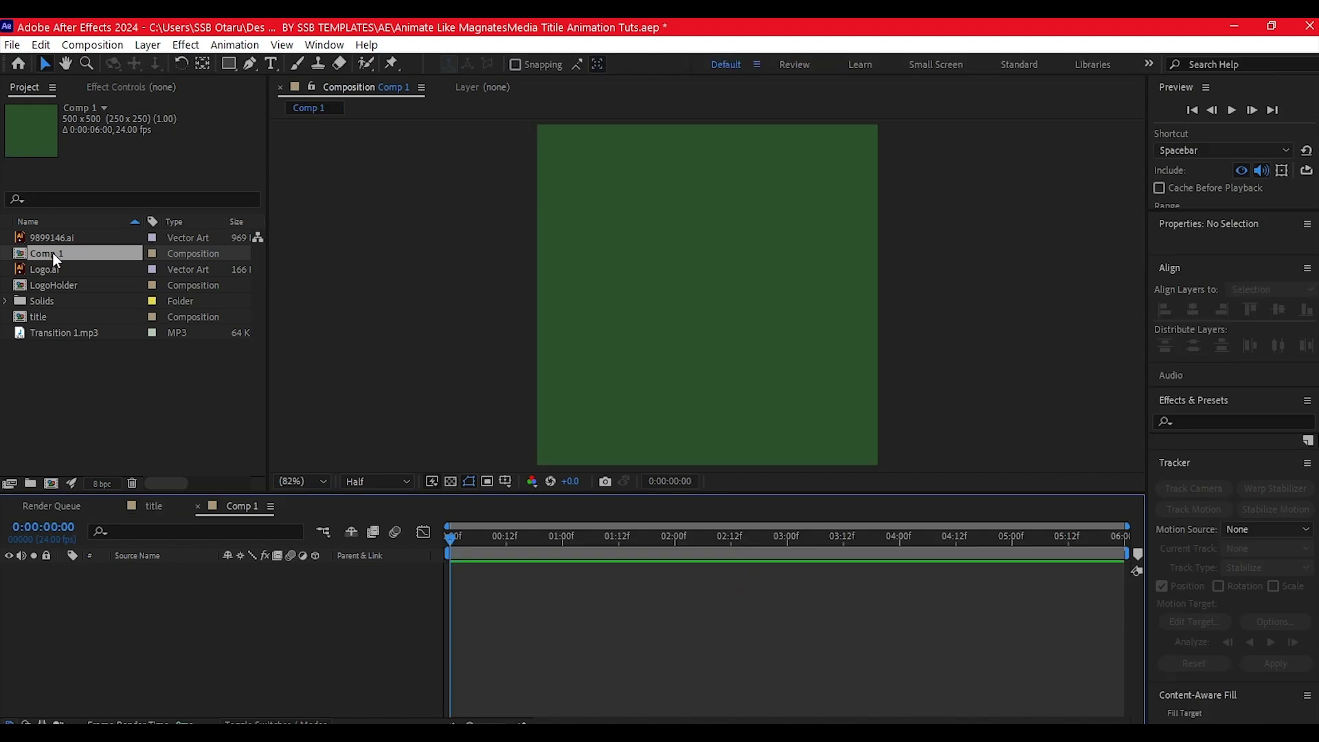
Add 9899146.ai to Comp 1, shrink it to 23%, and mask off just the chart drawing
{"action": "left_click_drag", "start_coordinate": [46, 236], "coordinate": [88, 601]}
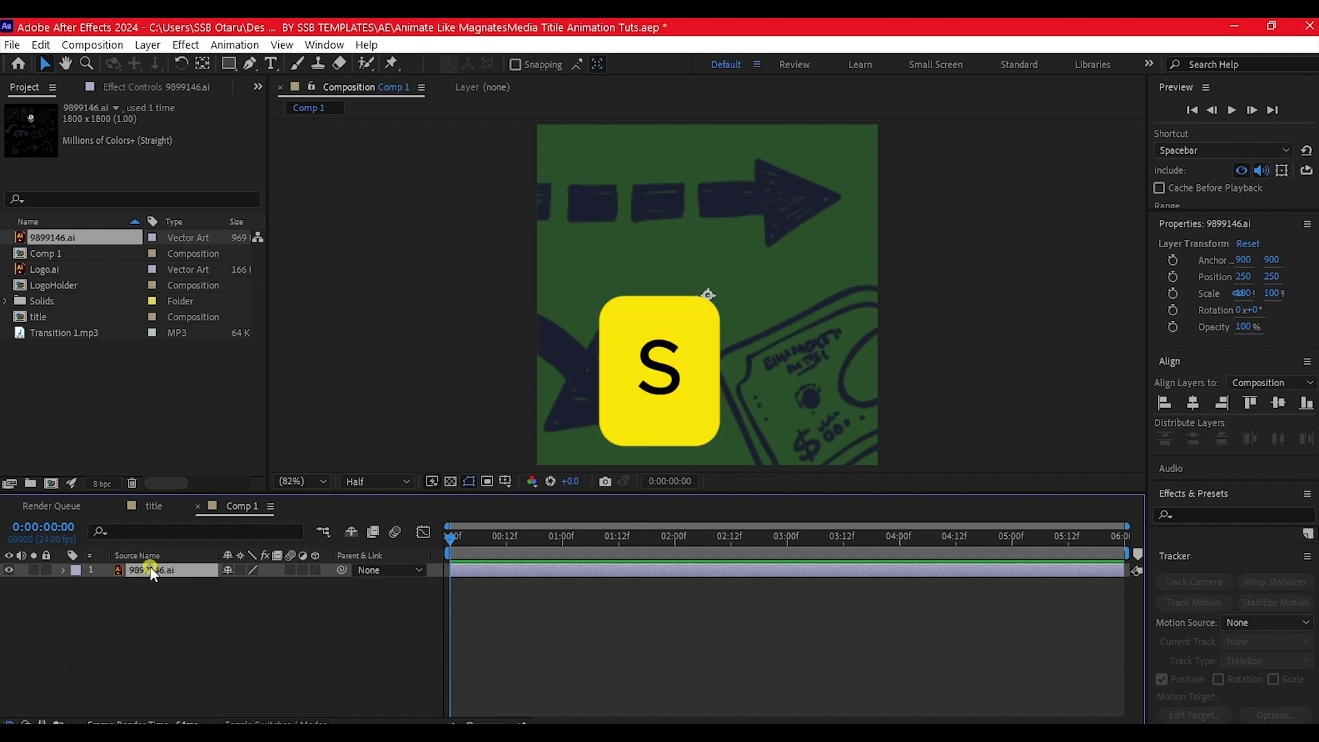
{"action": "key", "text": "s"}
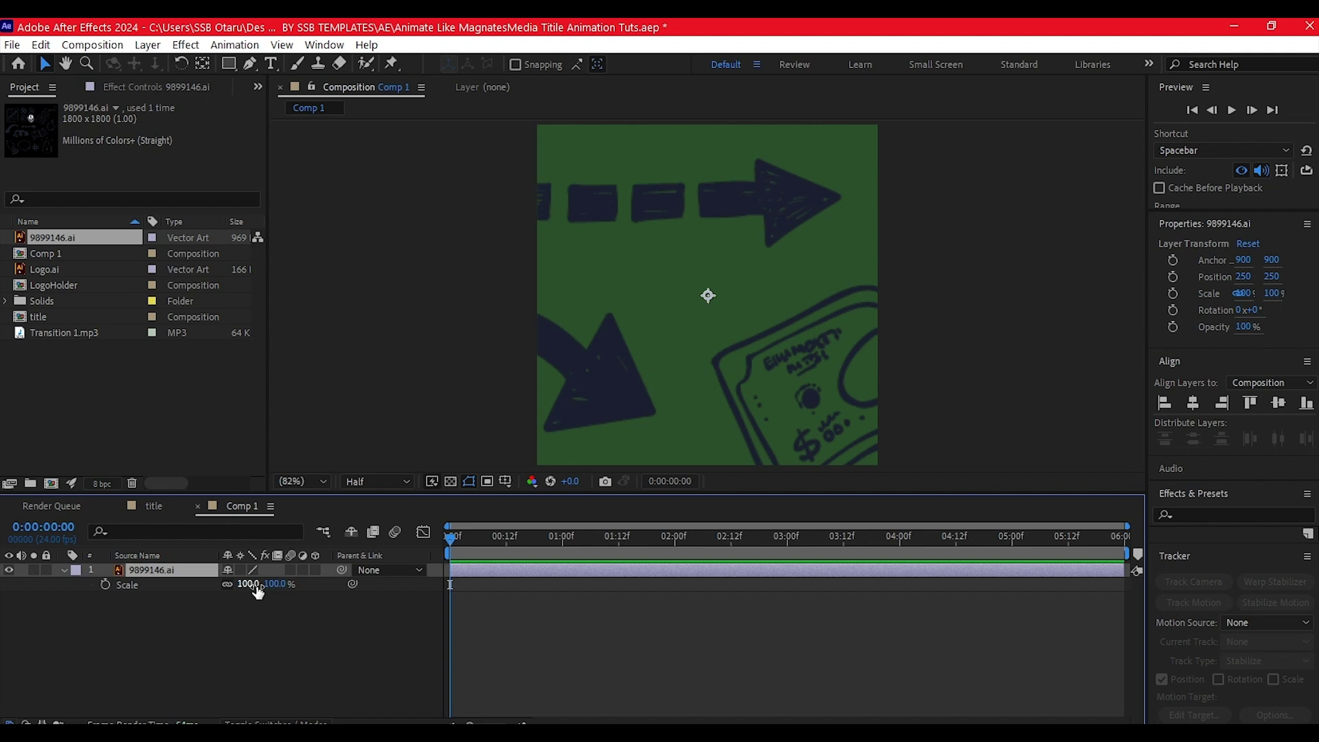
{"action": "left_click_drag", "start_coordinate": [258, 592], "coordinate": [203, 602]}
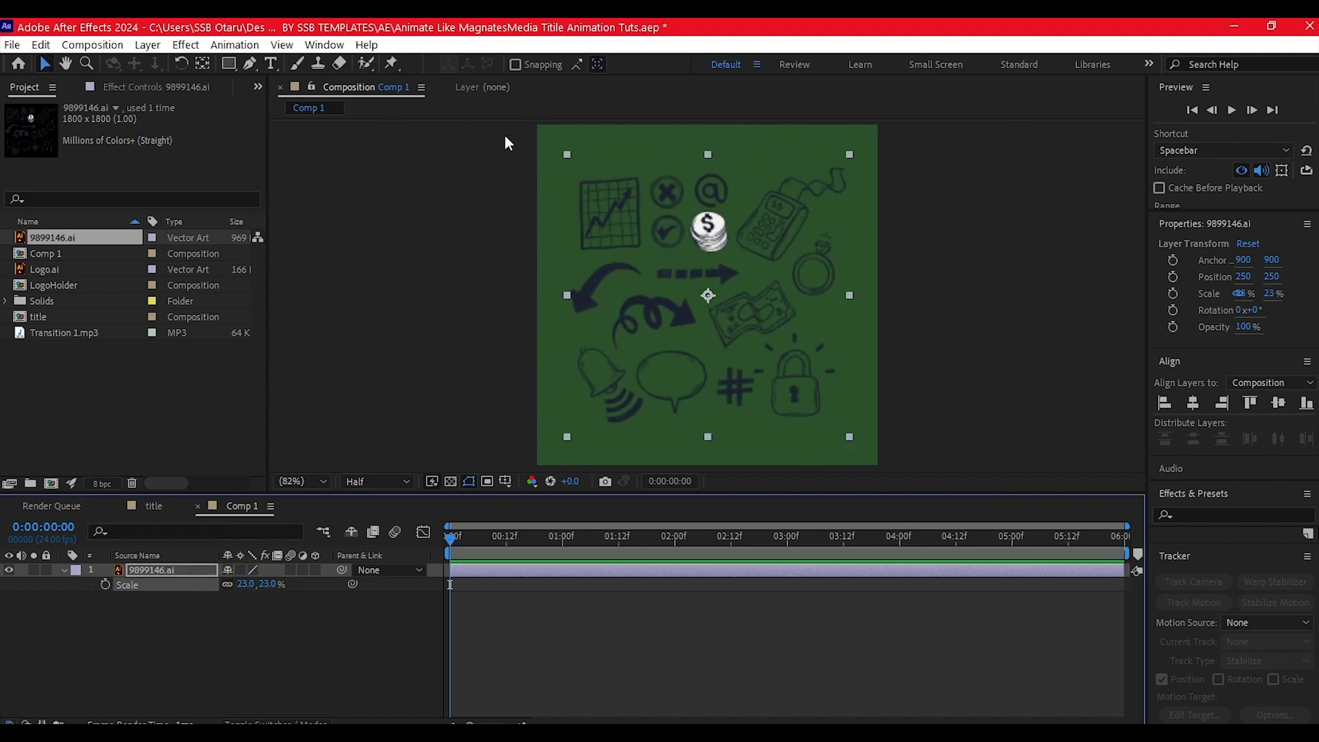
{"action": "left_click_drag", "start_coordinate": [226, 63], "coordinate": [302, 62]}
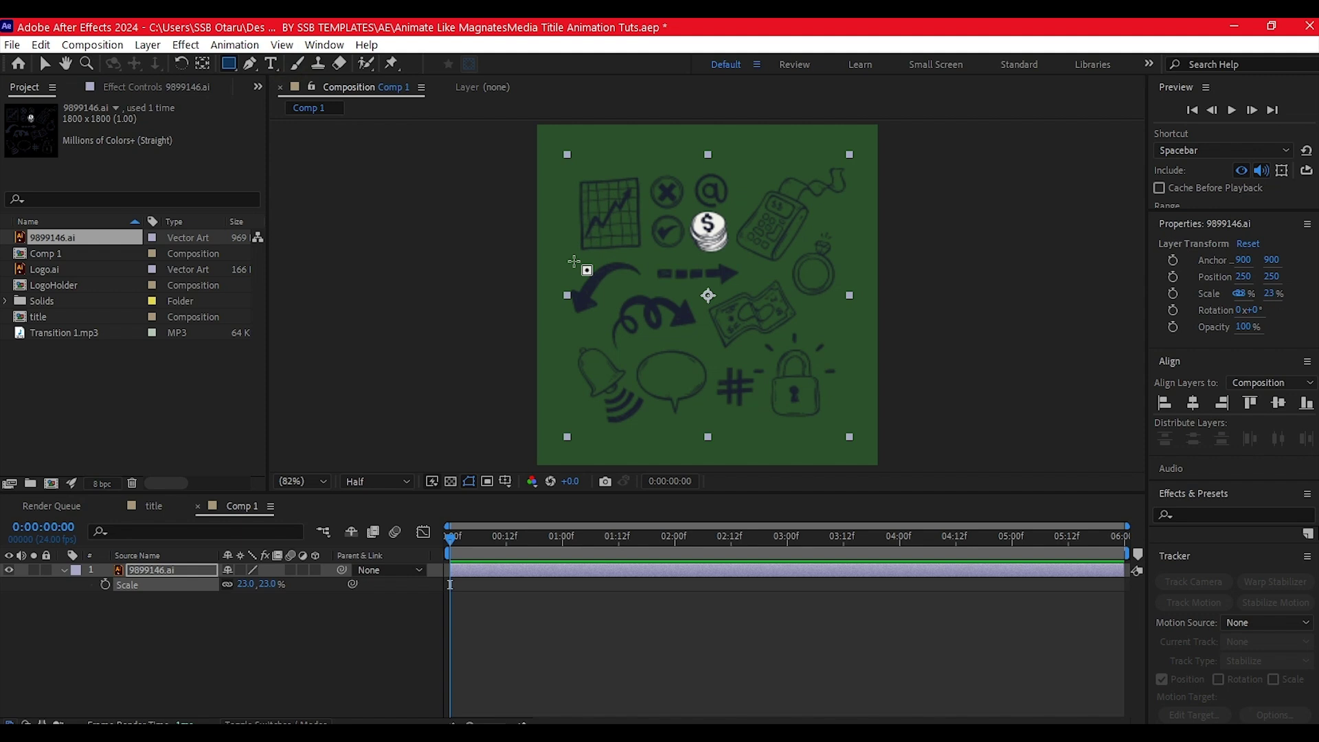
{"action": "left_click_drag", "start_coordinate": [573, 260], "coordinate": [649, 171]}
Centre the chart in the comp, scale it to 50%, and nudge it slightly right
{"action": "key", "text": "y"}
{"action": "left_click", "coordinate": [1191, 293]}
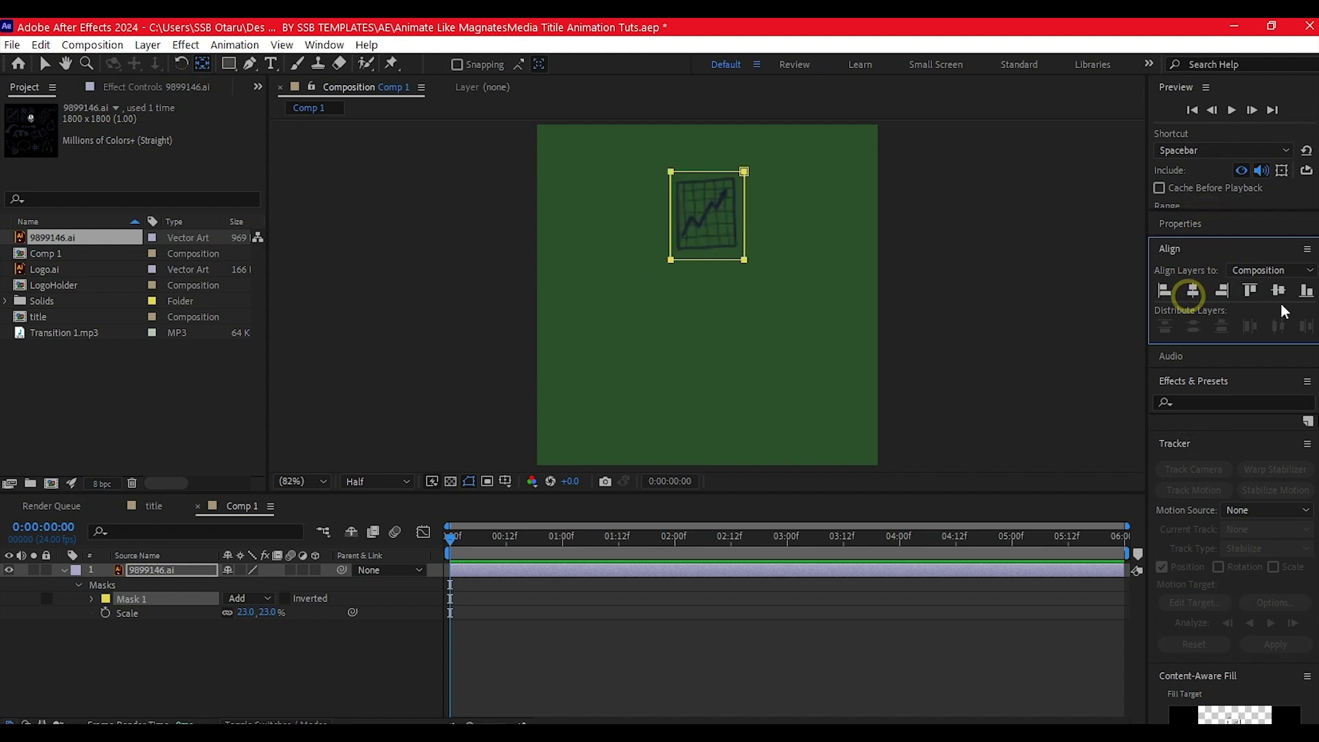
{"action": "left_click", "coordinate": [1278, 291]}
{"action": "key", "text": "v"}
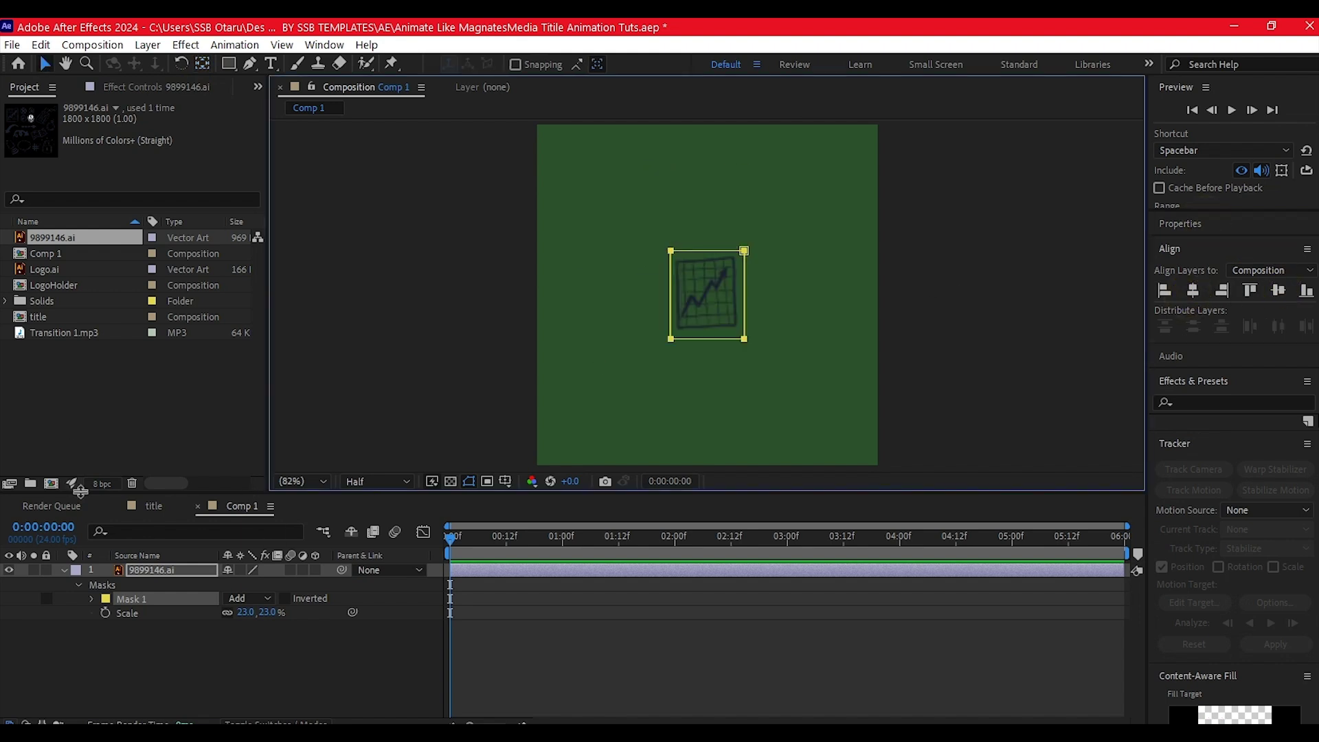
{"action": "left_click", "coordinate": [151, 569]}
{"action": "key", "text": "s"}
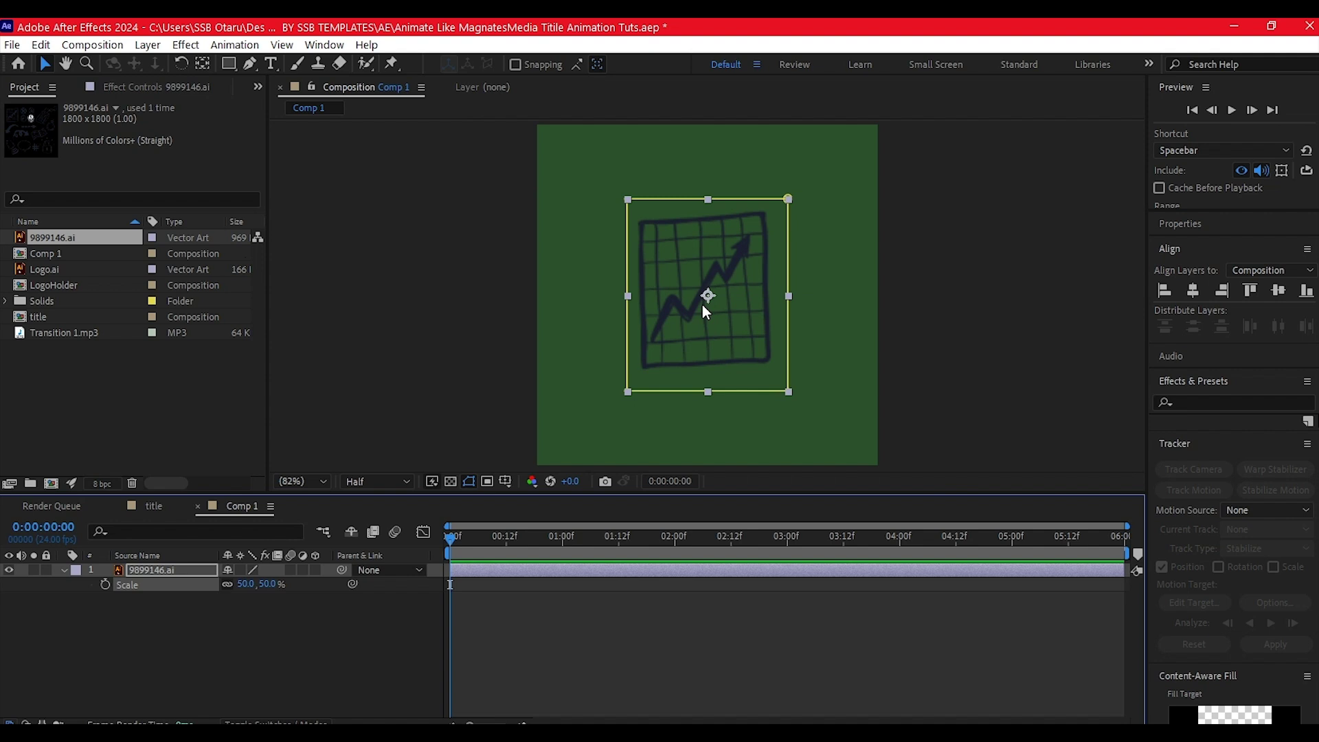
{"action": "left_click_drag", "start_coordinate": [712, 294], "coordinate": [782, 300]}
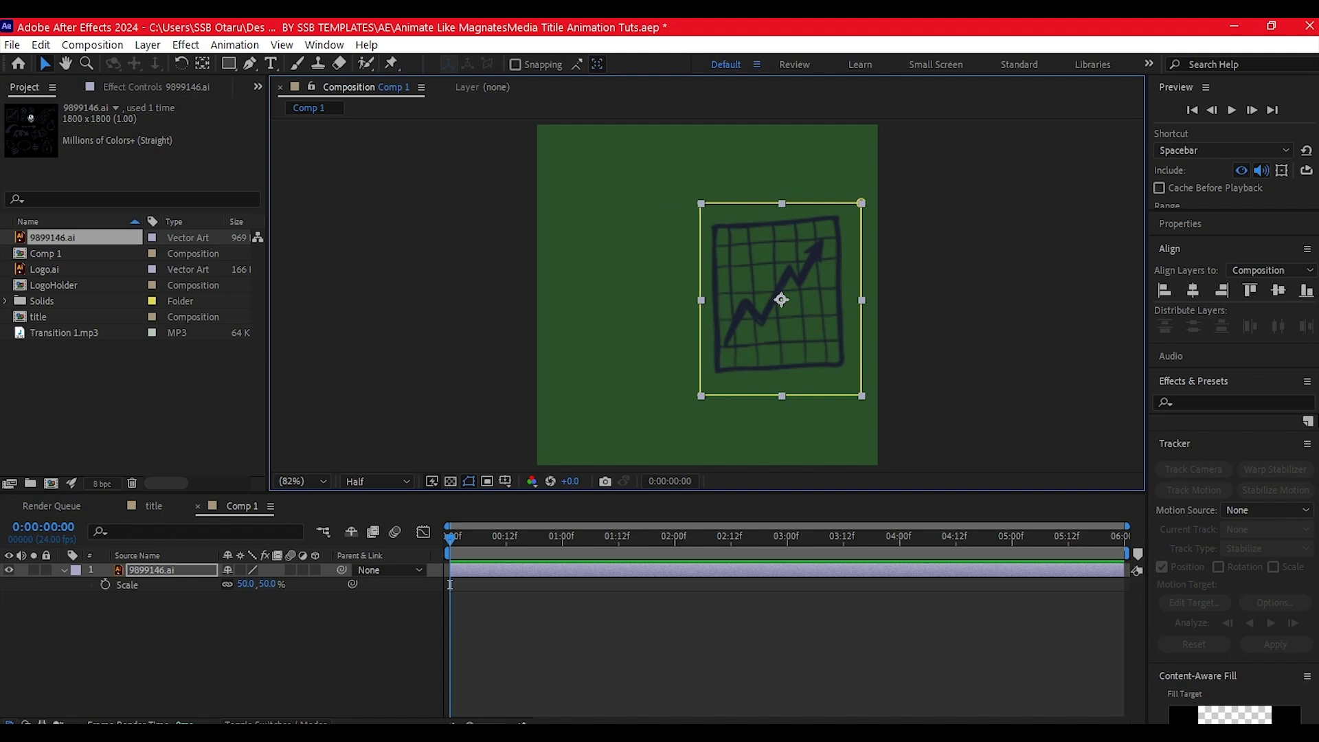
Import hand written letter.png and place it in Comp 1 above the chart layer
{"action": "left_click", "coordinate": [436, 692]}
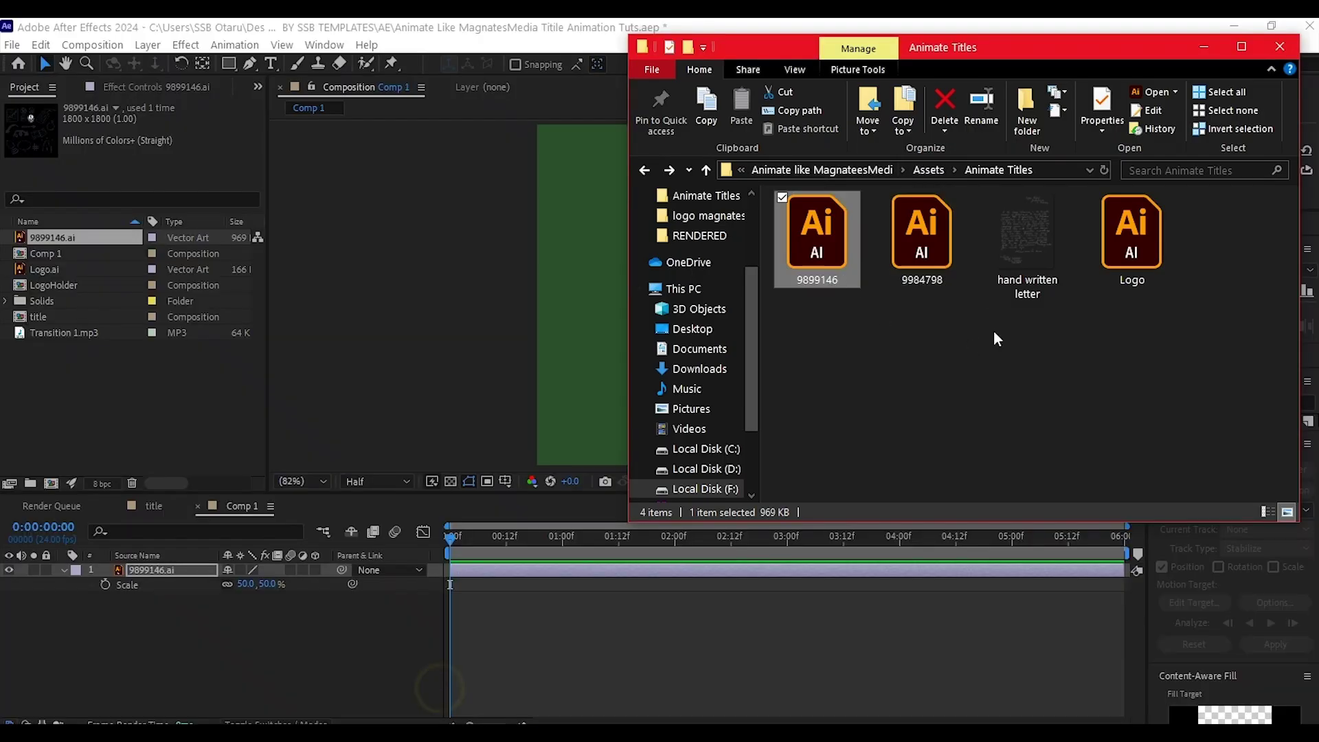
{"action": "left_click", "coordinate": [1039, 239]}
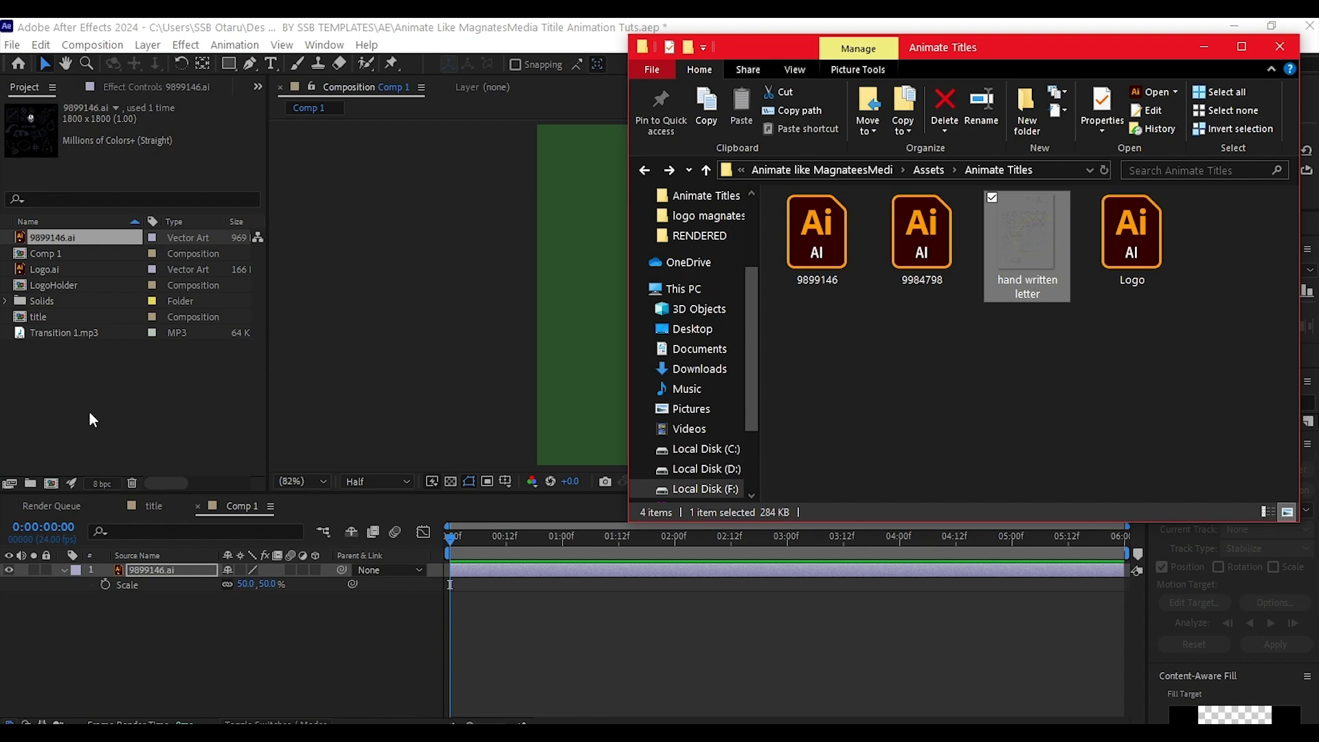
{"action": "left_click_drag", "start_coordinate": [90, 412], "coordinate": [116, 400]}
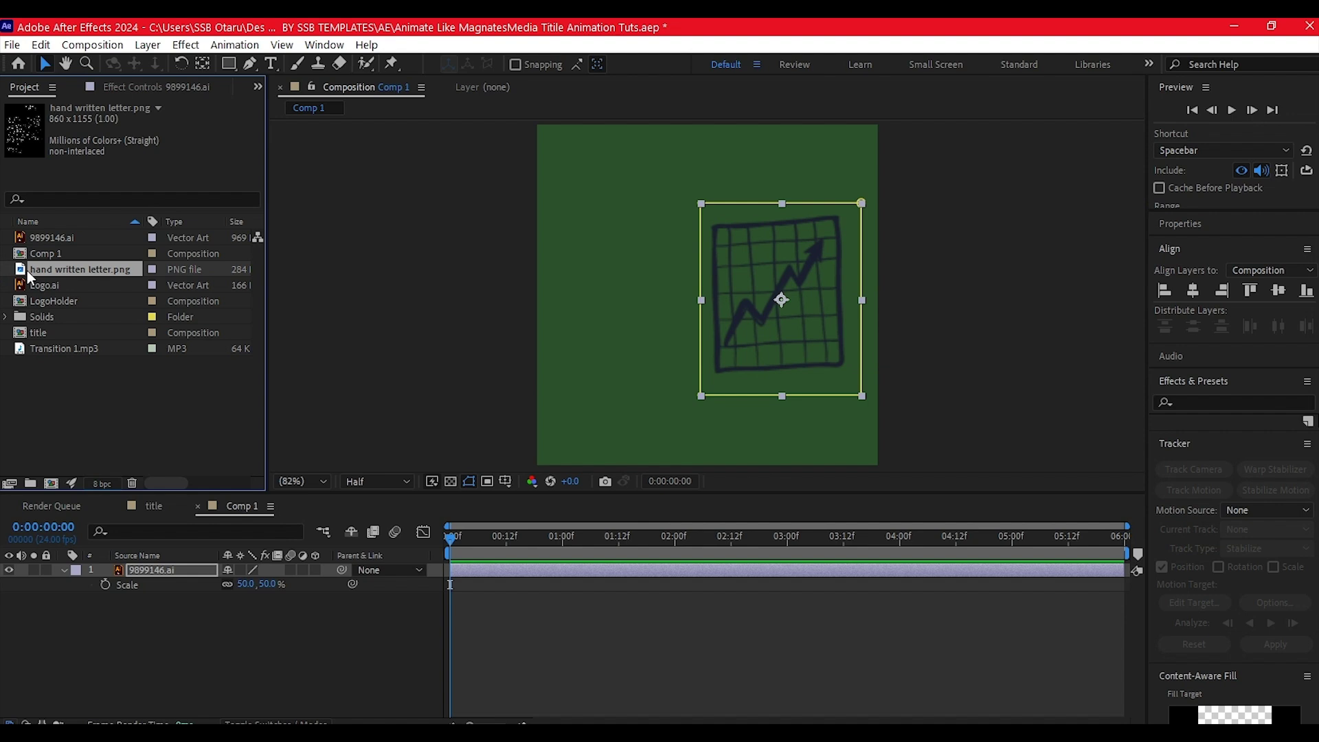
{"action": "left_click_drag", "start_coordinate": [26, 270], "coordinate": [150, 568]}
Set the letter layer to Multiply at 50% scale and mask it to the text block left of the chart
{"action": "key", "text": "F4"}
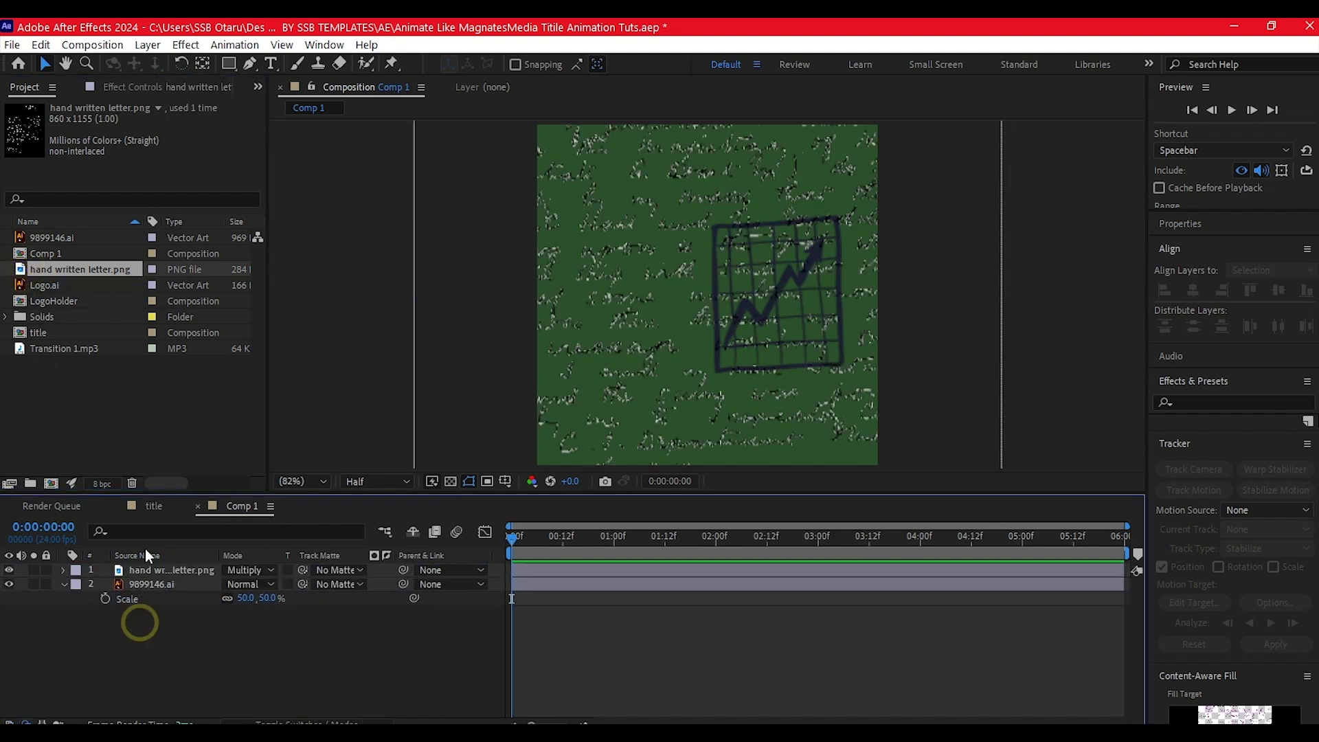
{"action": "left_click", "coordinate": [138, 567]}
{"action": "key", "text": "s"}
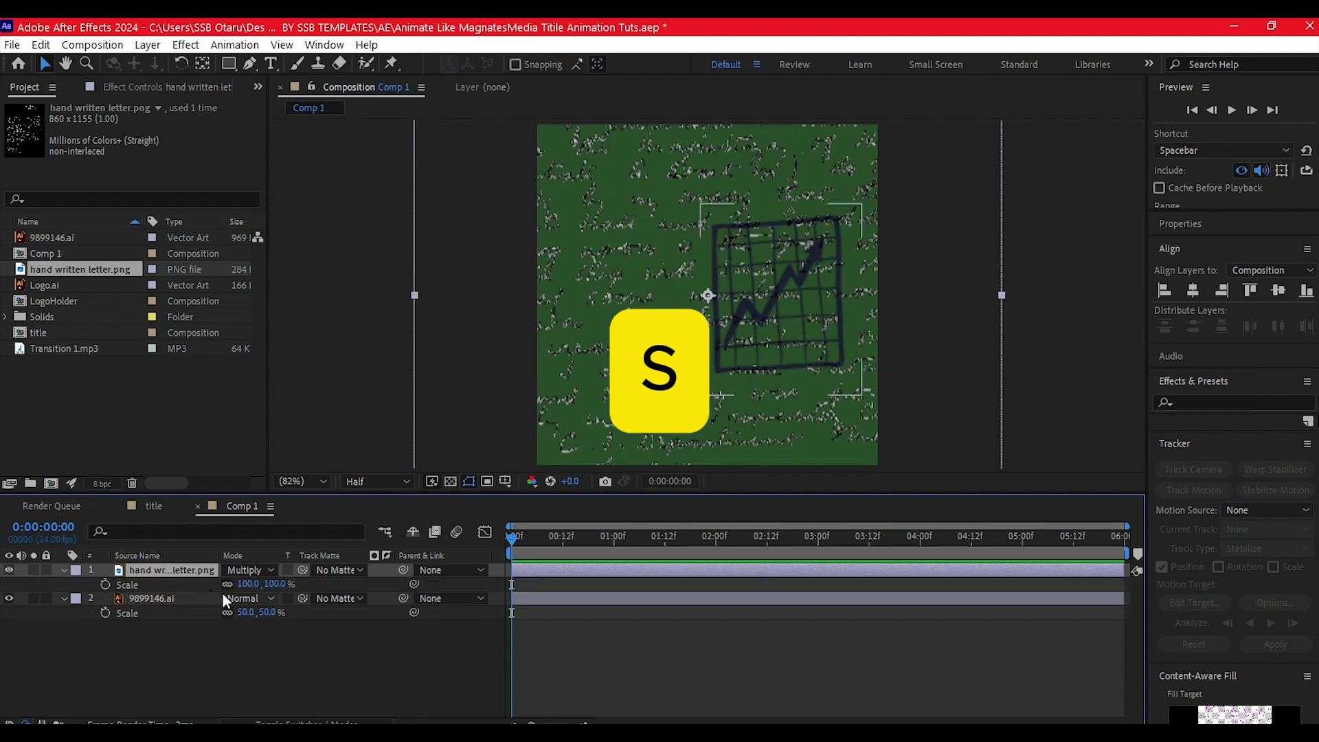
{"action": "left_click_drag", "start_coordinate": [248, 584], "coordinate": [213, 594]}
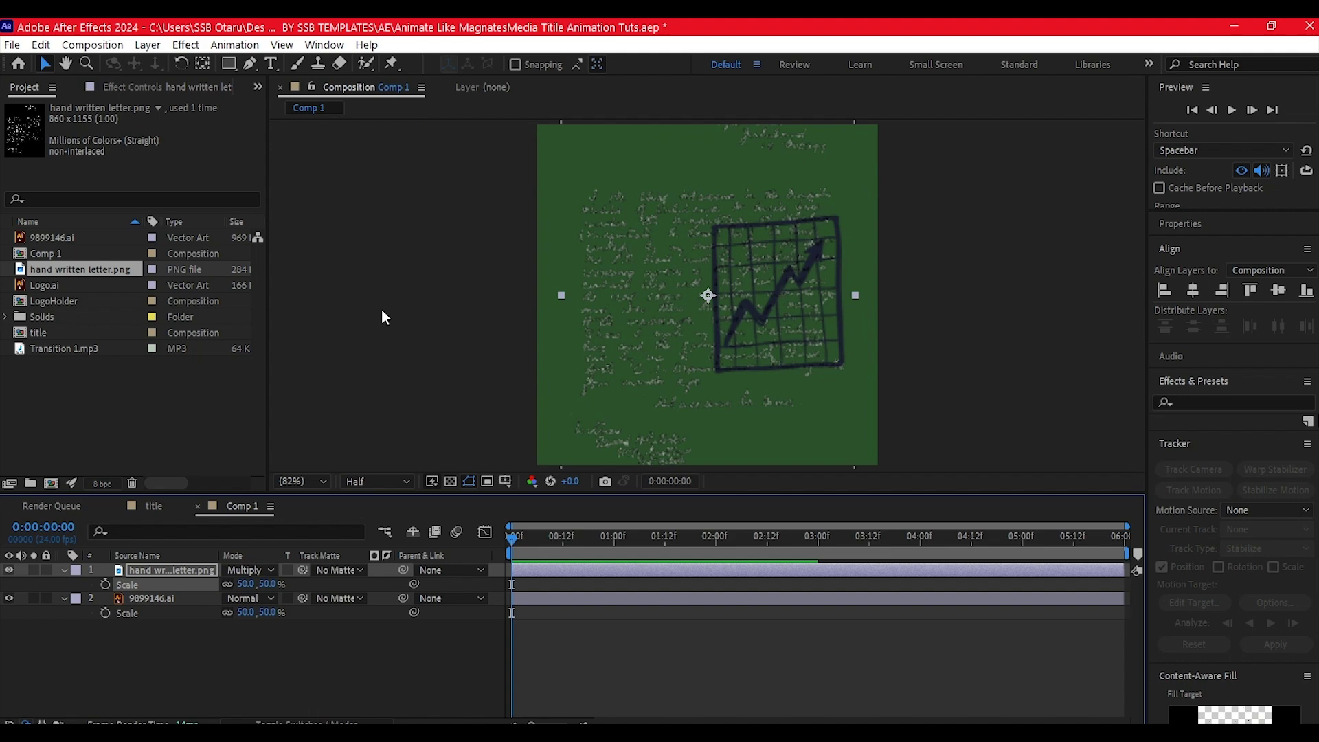
{"action": "left_click", "coordinate": [228, 65]}
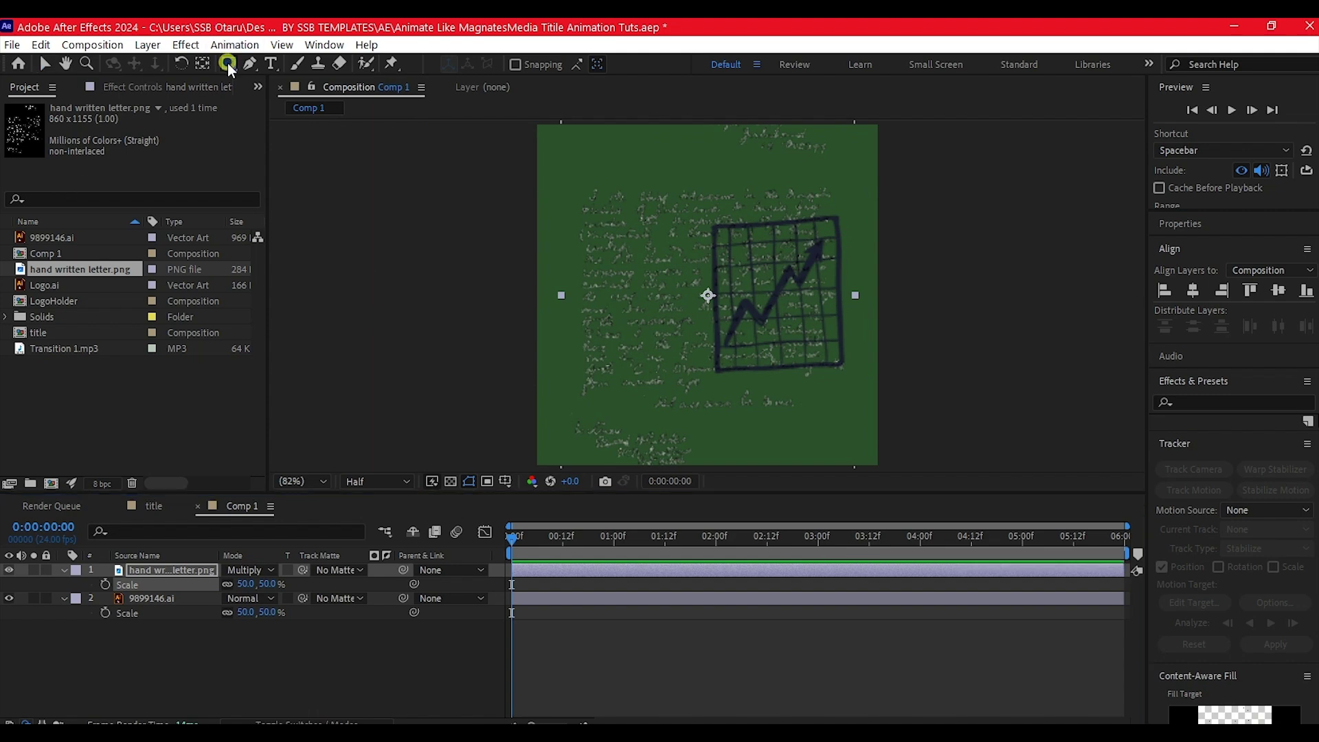
{"action": "left_click_drag", "start_coordinate": [572, 204], "coordinate": [781, 291]}
{"action": "key", "text": "v"}
{"action": "left_click", "coordinate": [540, 234]}
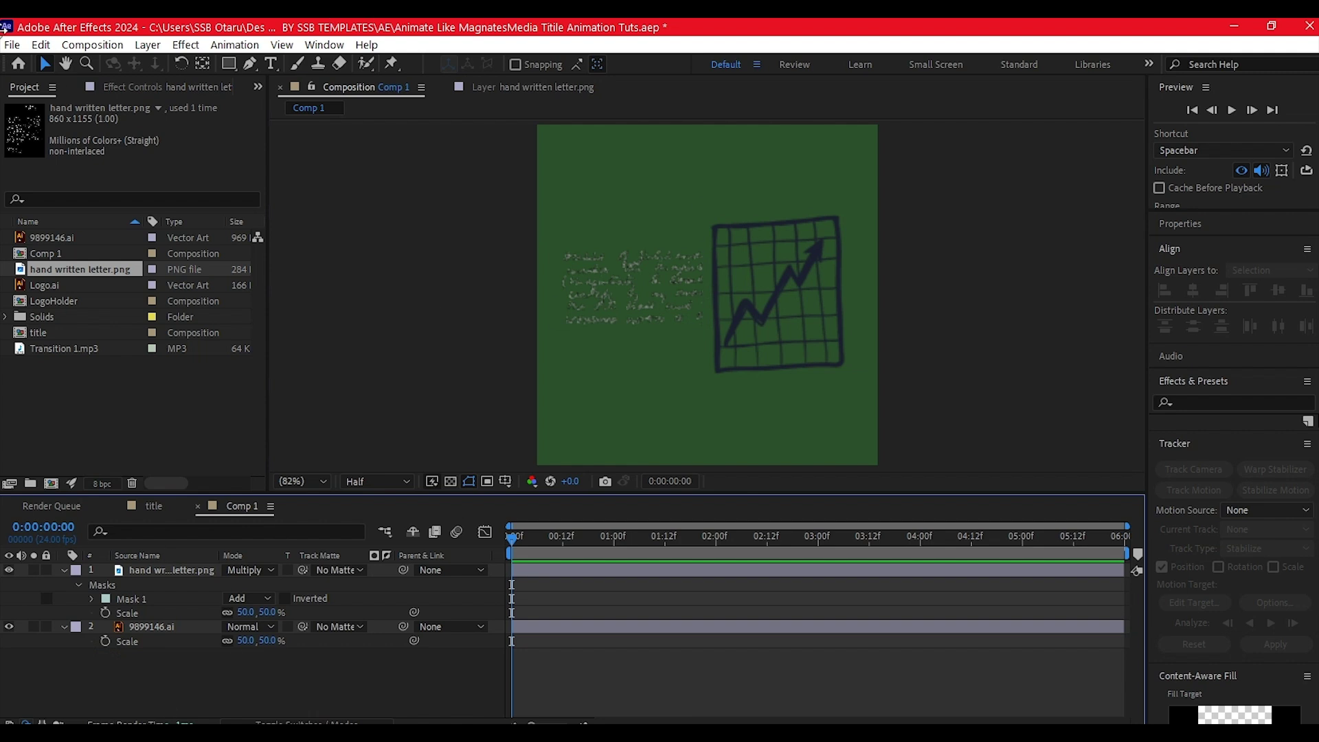
{"action": "left_click", "coordinate": [230, 63]}
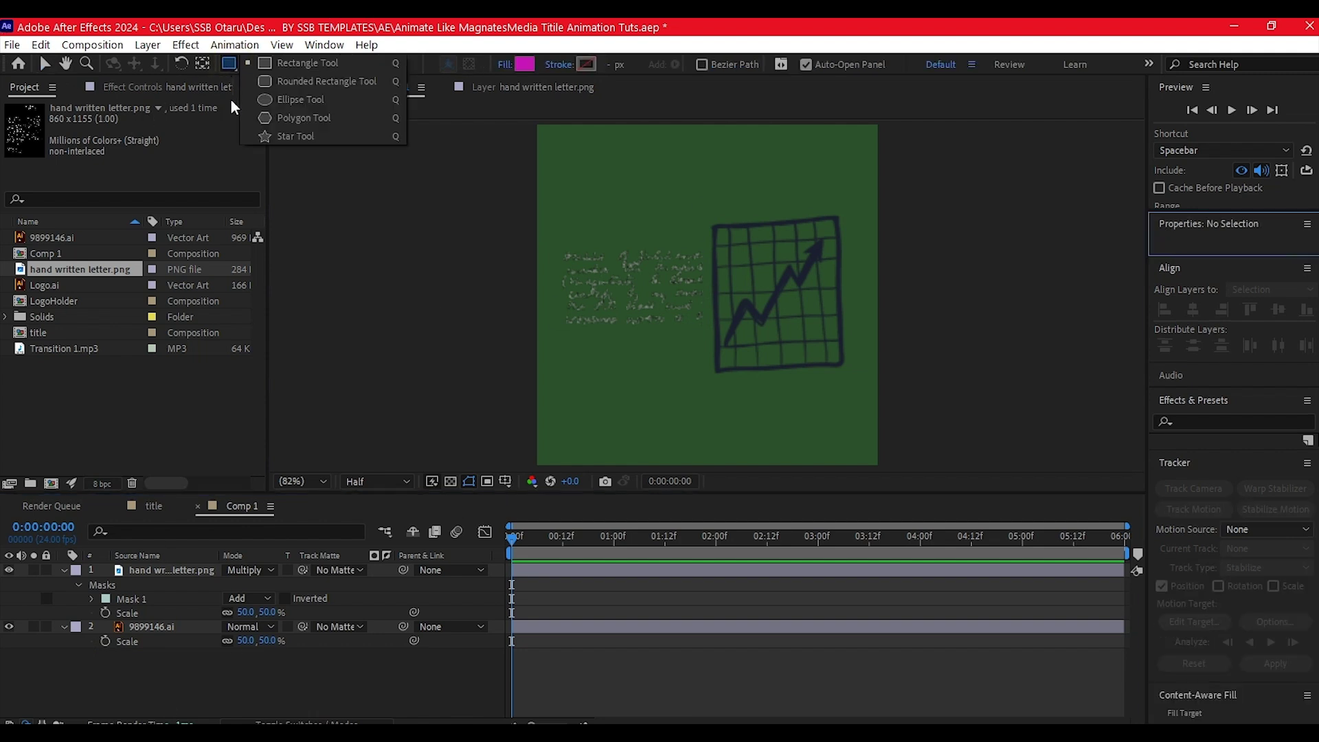
{"action": "left_click", "coordinate": [300, 99]}
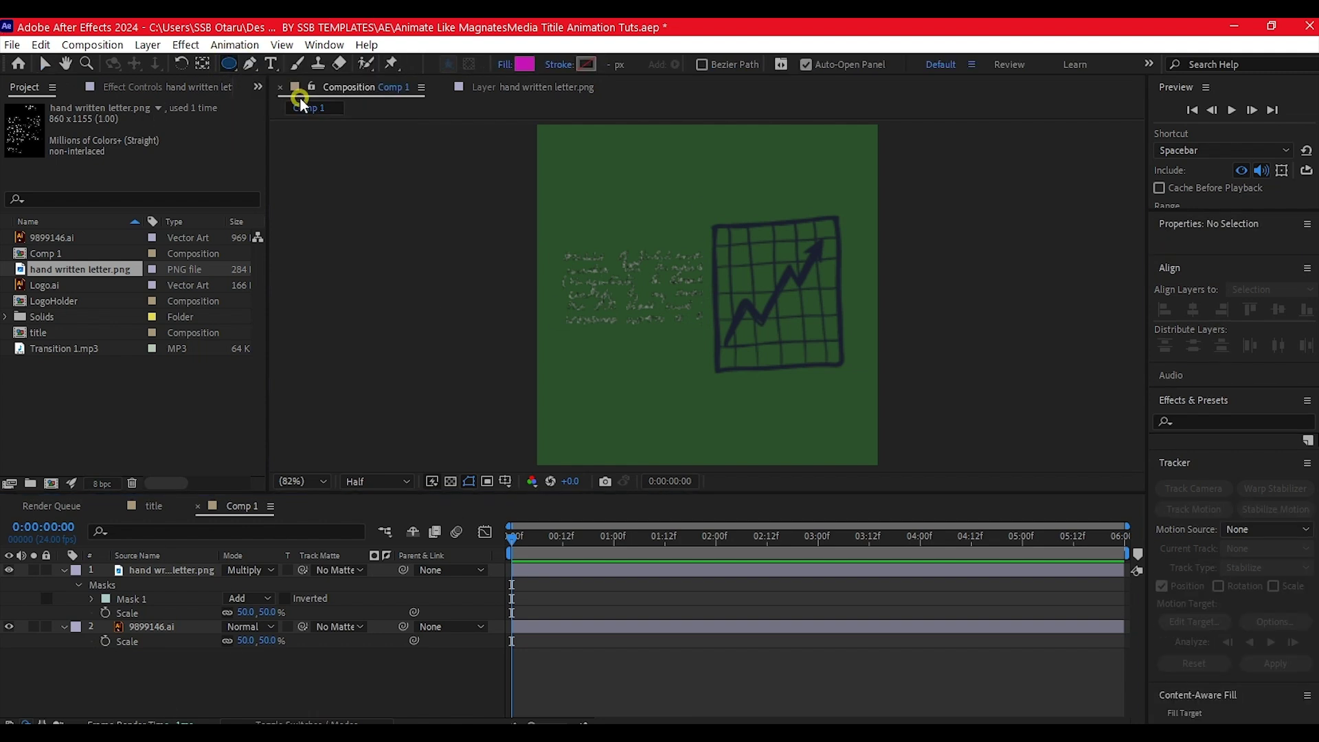
Create a full-comp circle shape layer and apply Turbulent Displace to it
{"action": "double_click", "coordinate": [230, 64]}
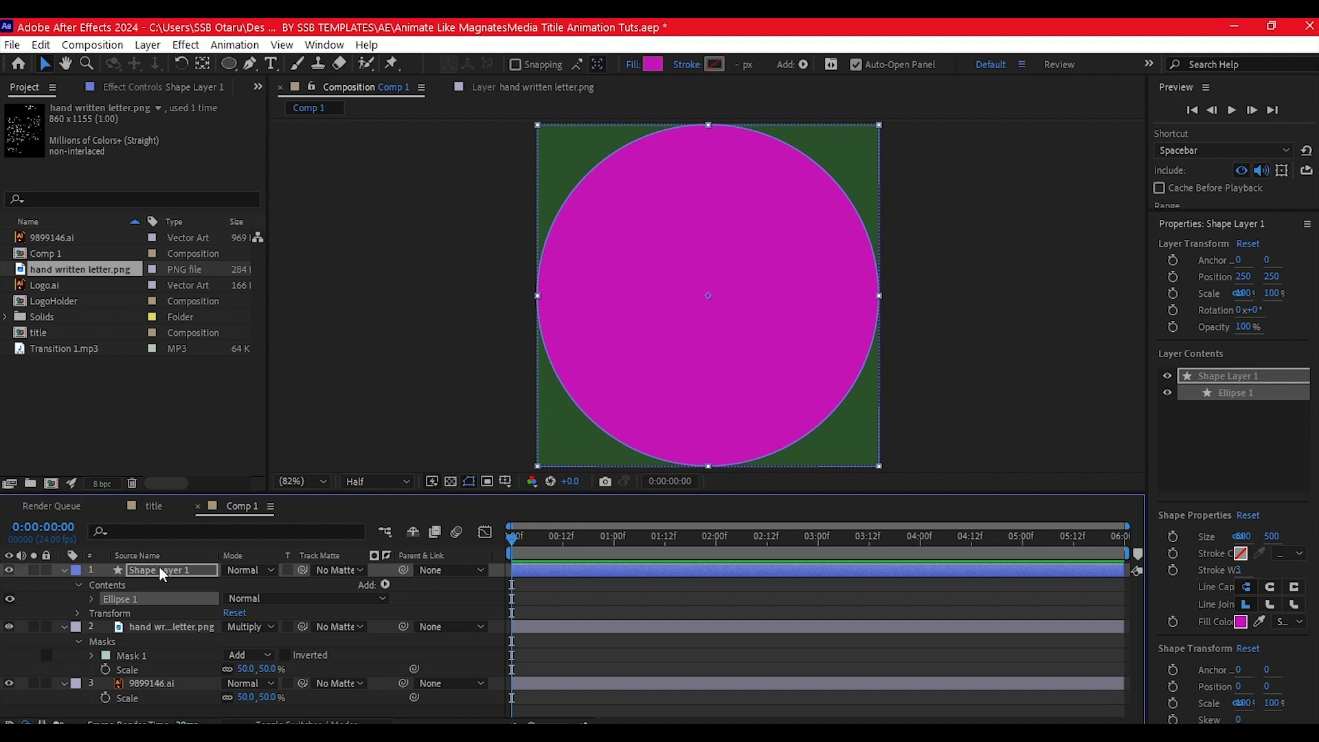
{"action": "key", "text": "Return"}
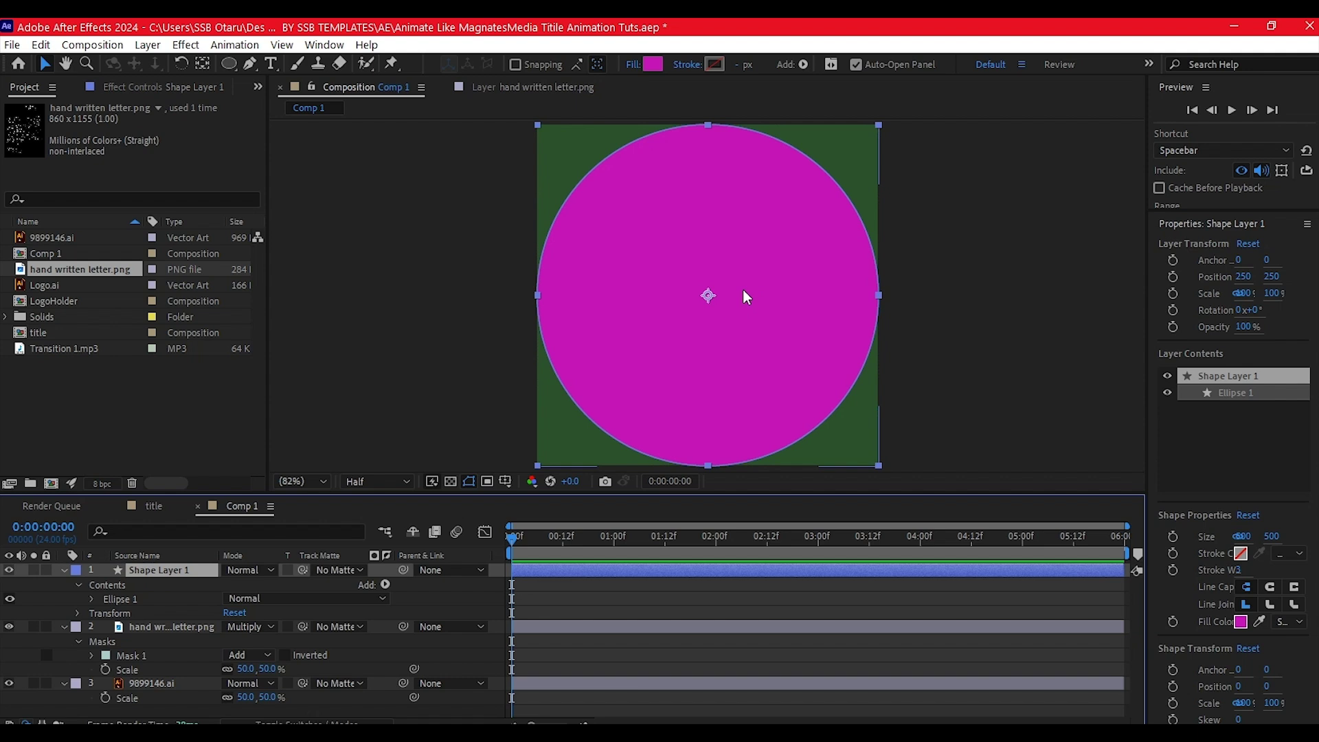
{"action": "key", "text": "ctrl+space"}
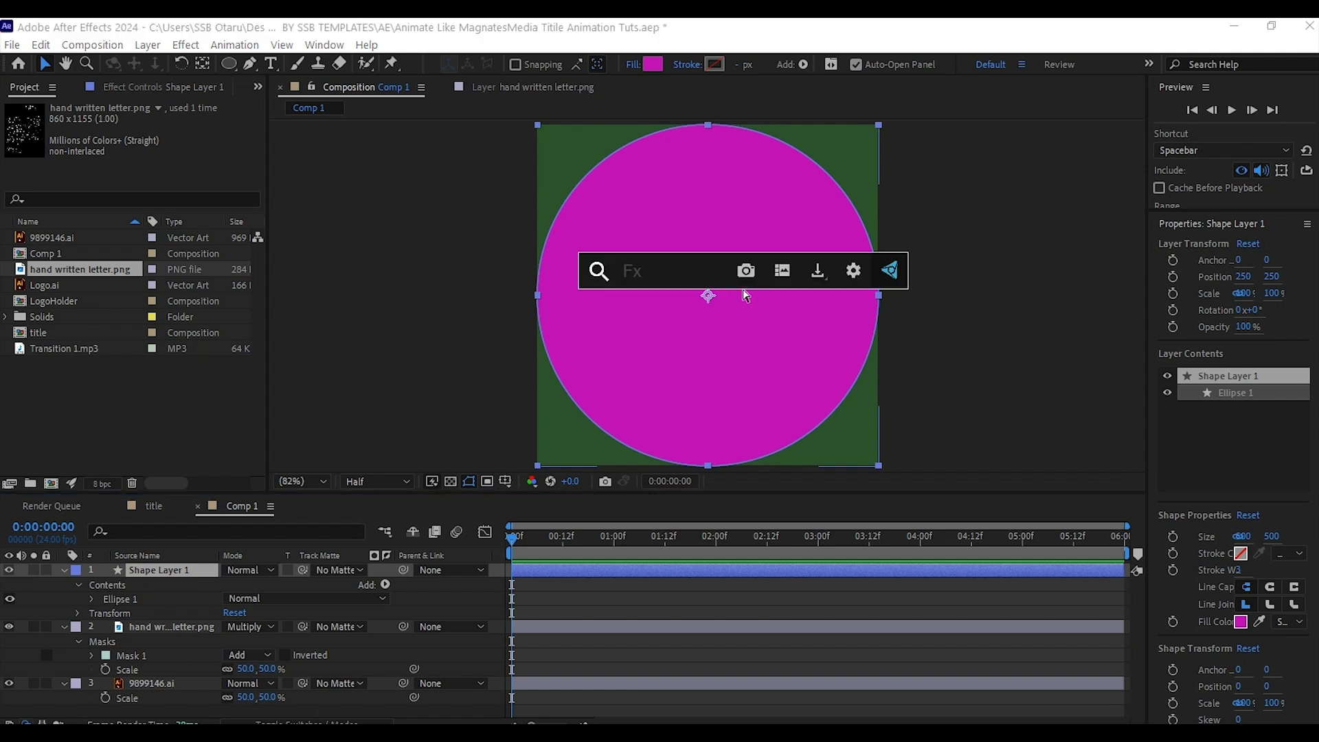
{"action": "type", "text": "turb"}
{"action": "left_click", "coordinate": [678, 318]}
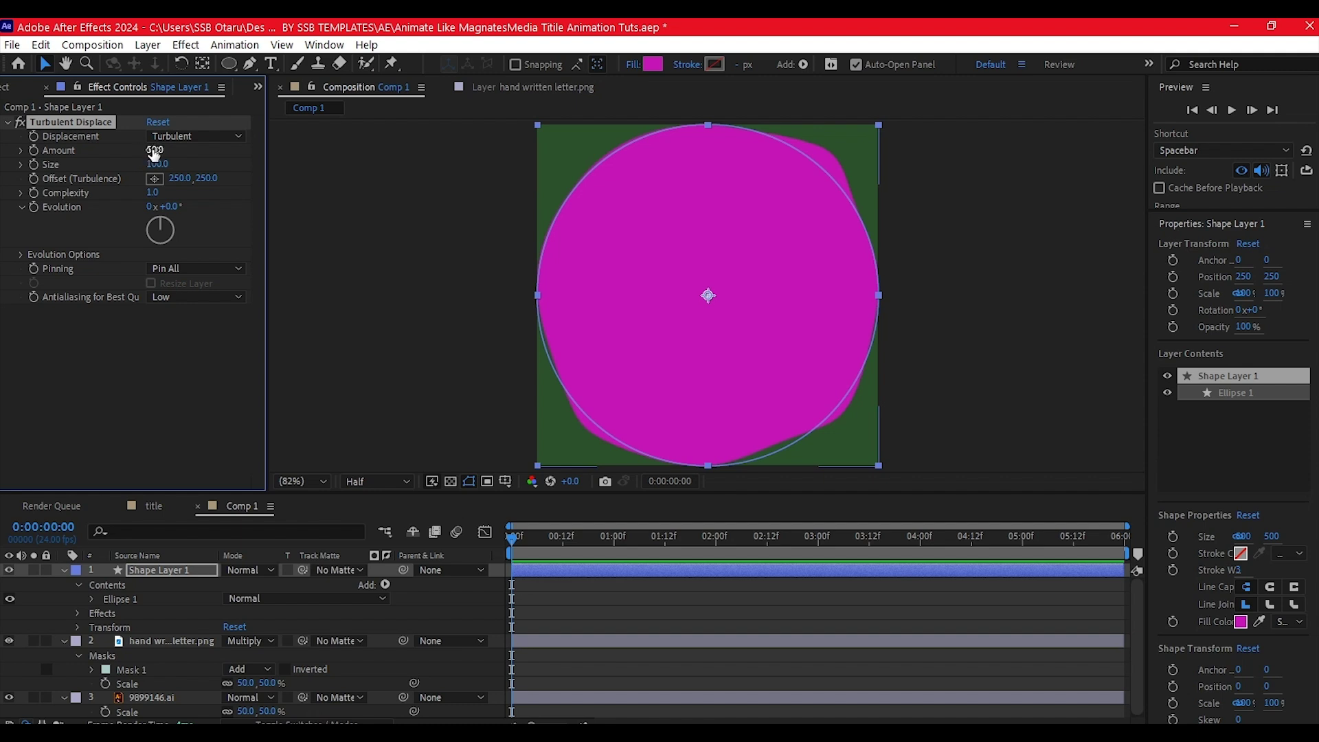
Set Turbulent Displace Amount 111, Complexity 10, and an Evolution expression of time*100
{"action": "left_click_drag", "start_coordinate": [154, 151], "coordinate": [196, 151]}
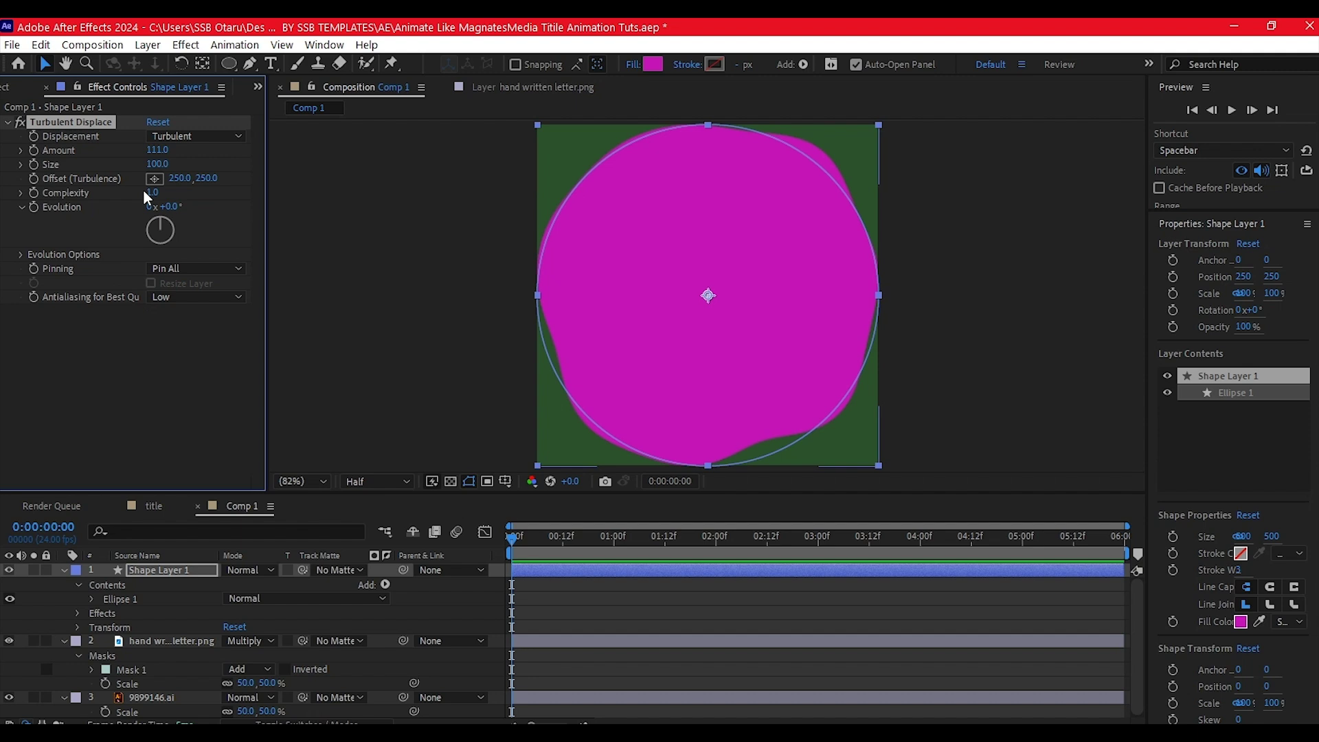
{"action": "left_click_drag", "start_coordinate": [152, 192], "coordinate": [1008, 227]}
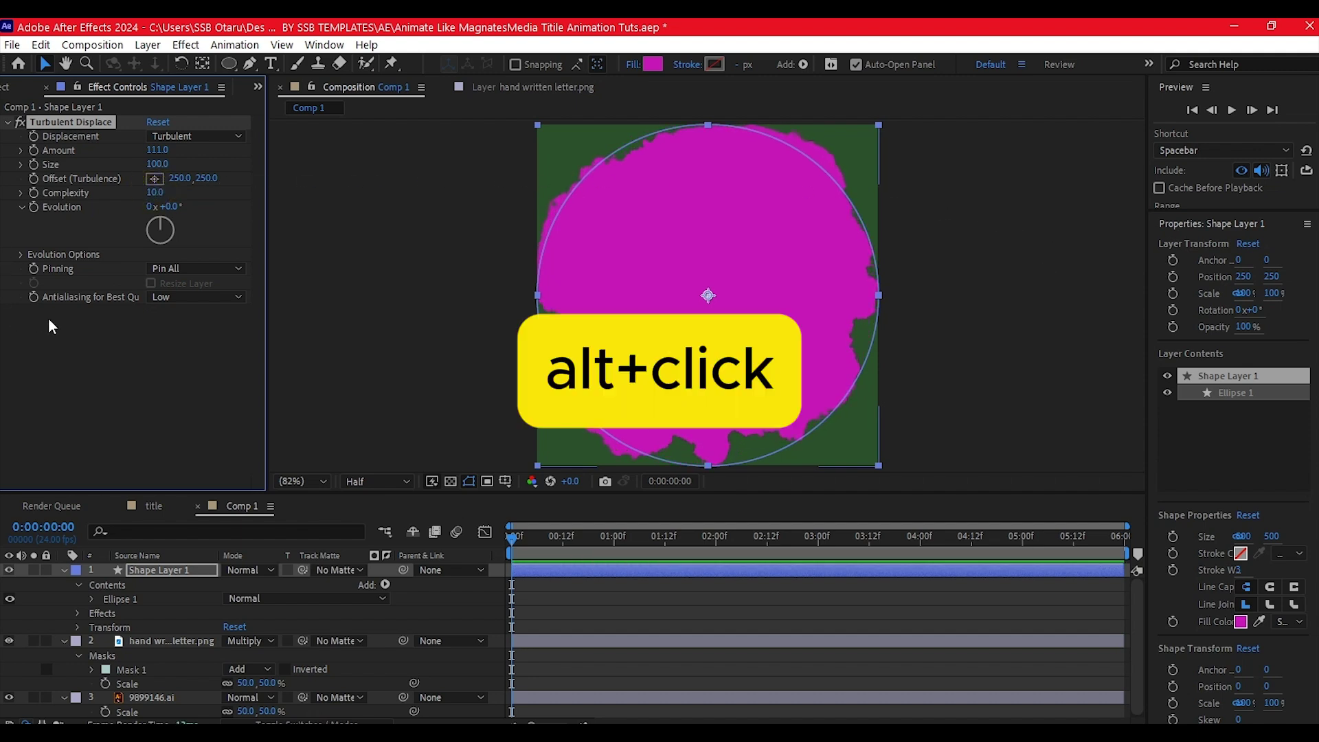
{"action": "left_click", "coordinate": [32, 207], "text": "alt"}
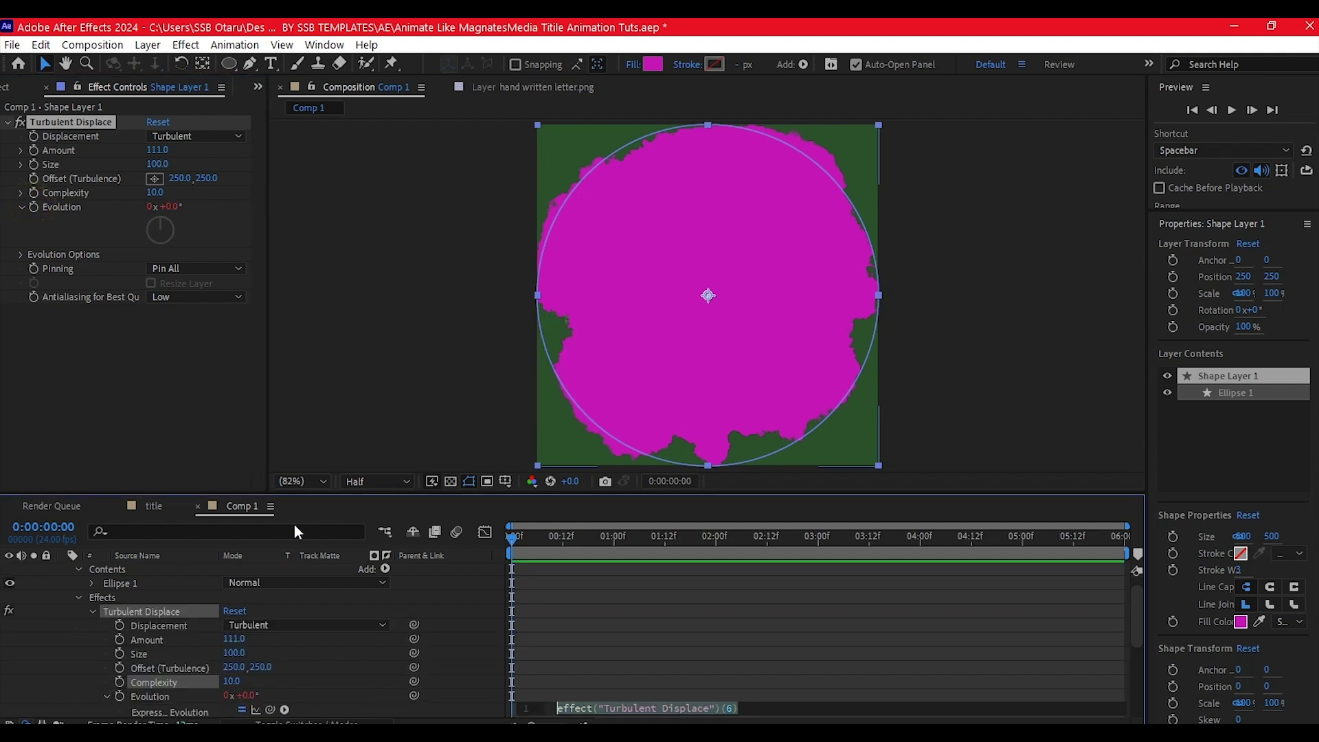
{"action": "type", "text": "tim"}
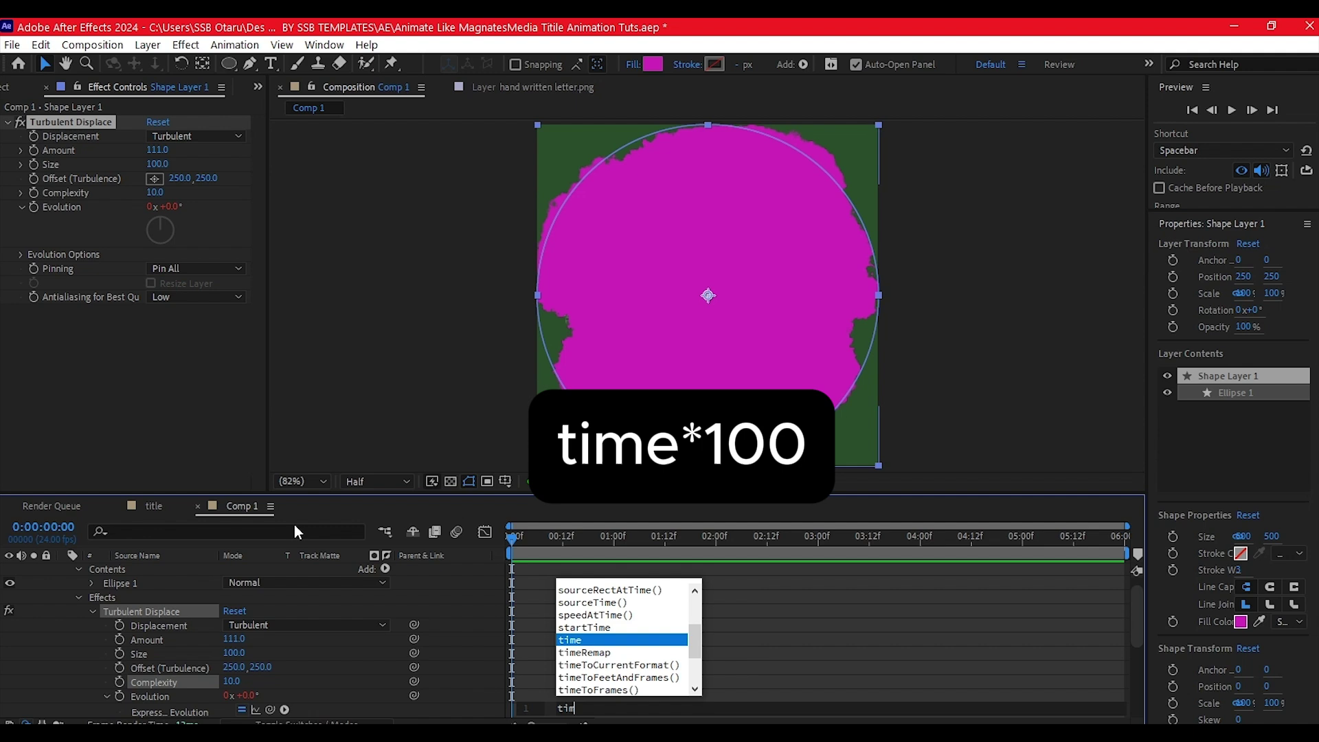
{"action": "type", "text": "e*100"}
{"action": "left_click", "coordinate": [294, 525]}
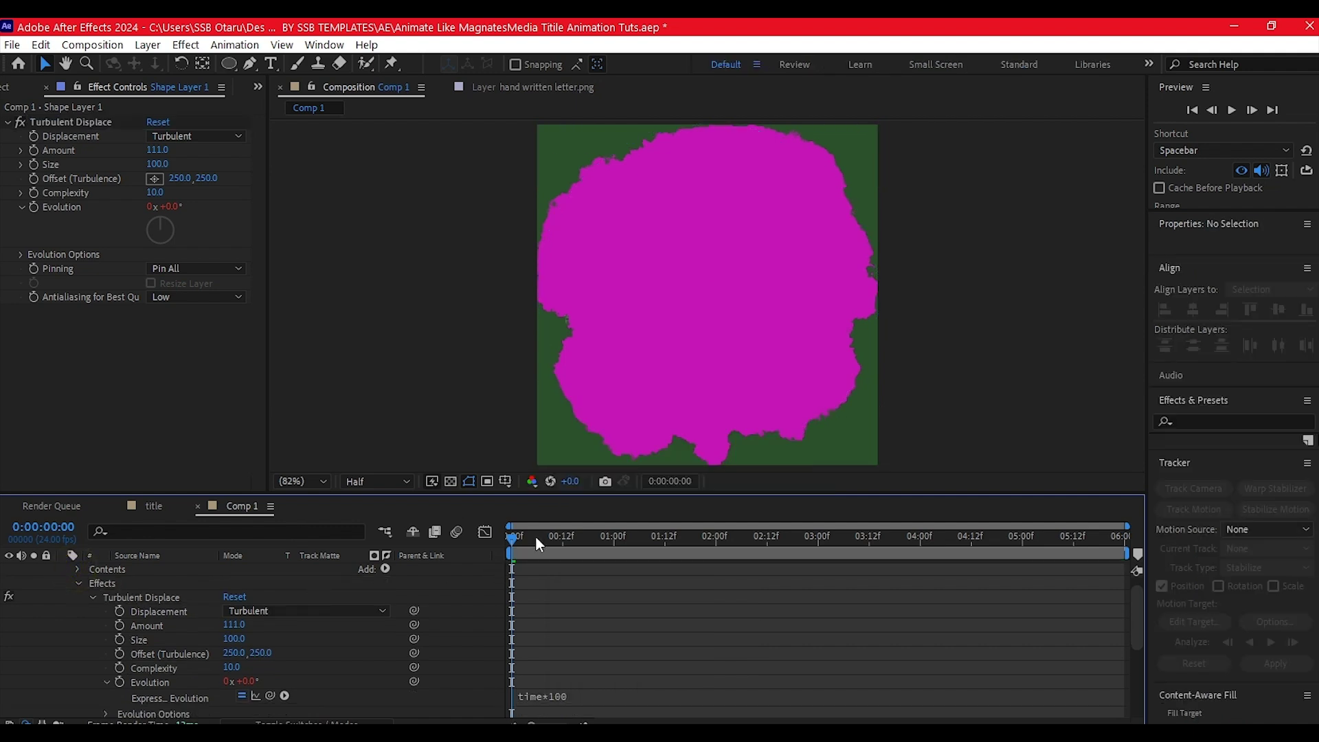
{"action": "left_click_drag", "start_coordinate": [513, 537], "coordinate": [633, 547]}
{"action": "left_click", "coordinate": [521, 566]}
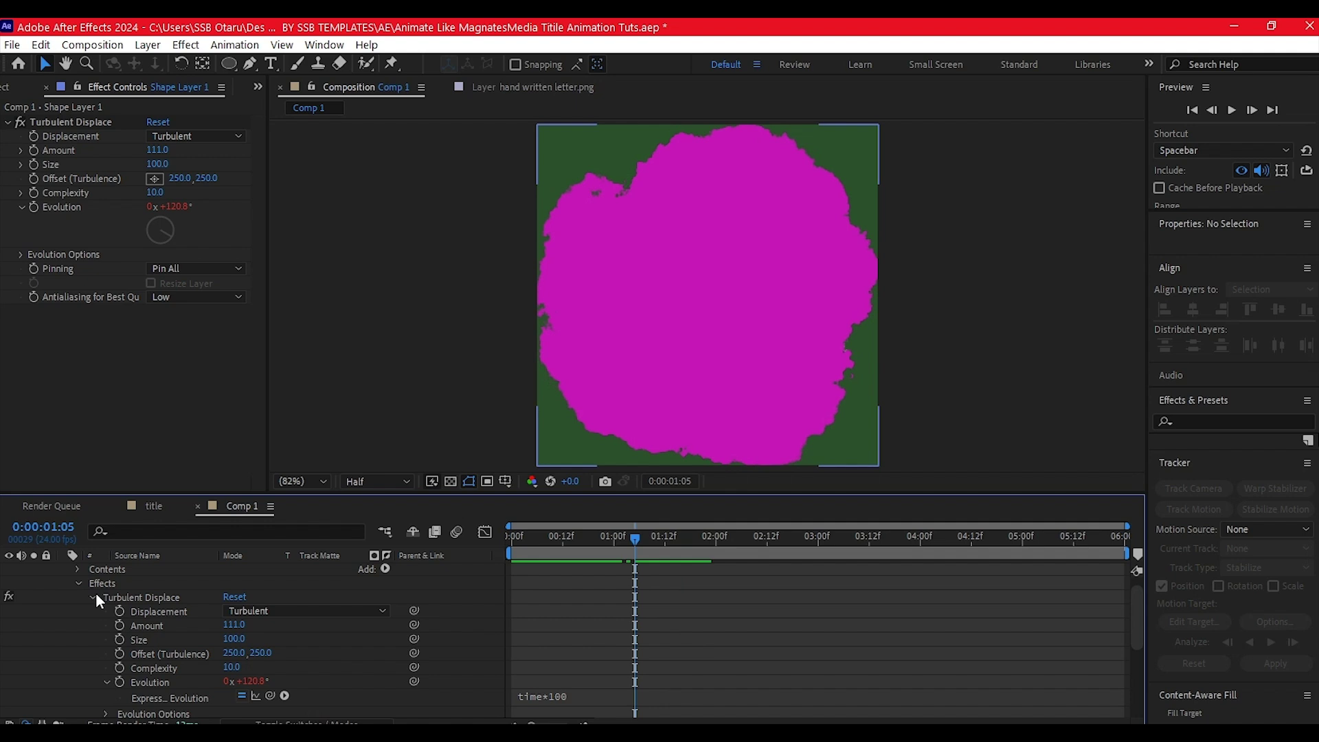
{"action": "scroll", "coordinate": [96, 593], "scroll_direction": "up", "scroll_amount": 1}
{"action": "left_click", "coordinate": [131, 572]}
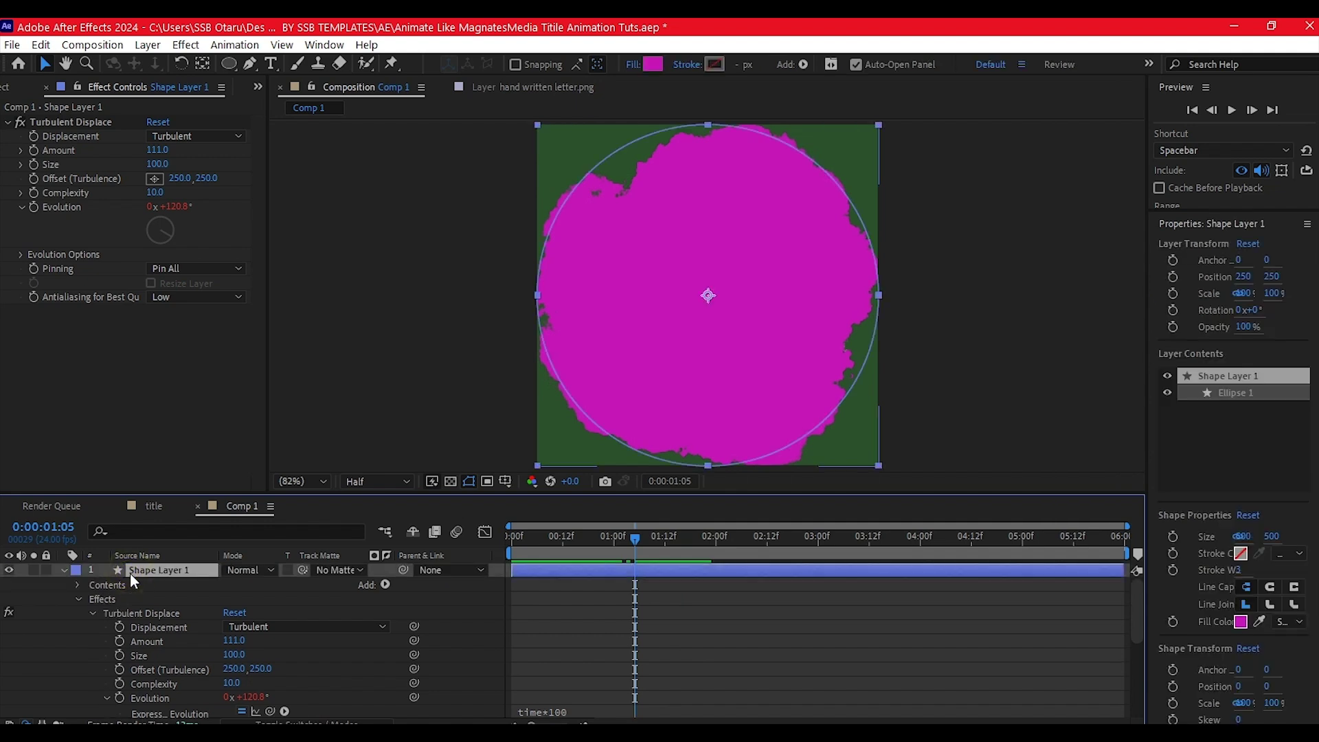
Keyframe the circle's Scale from 0% at the start to 100% at 0:00:01:05
{"action": "key", "text": "s"}
{"action": "left_click", "coordinate": [106, 585]}
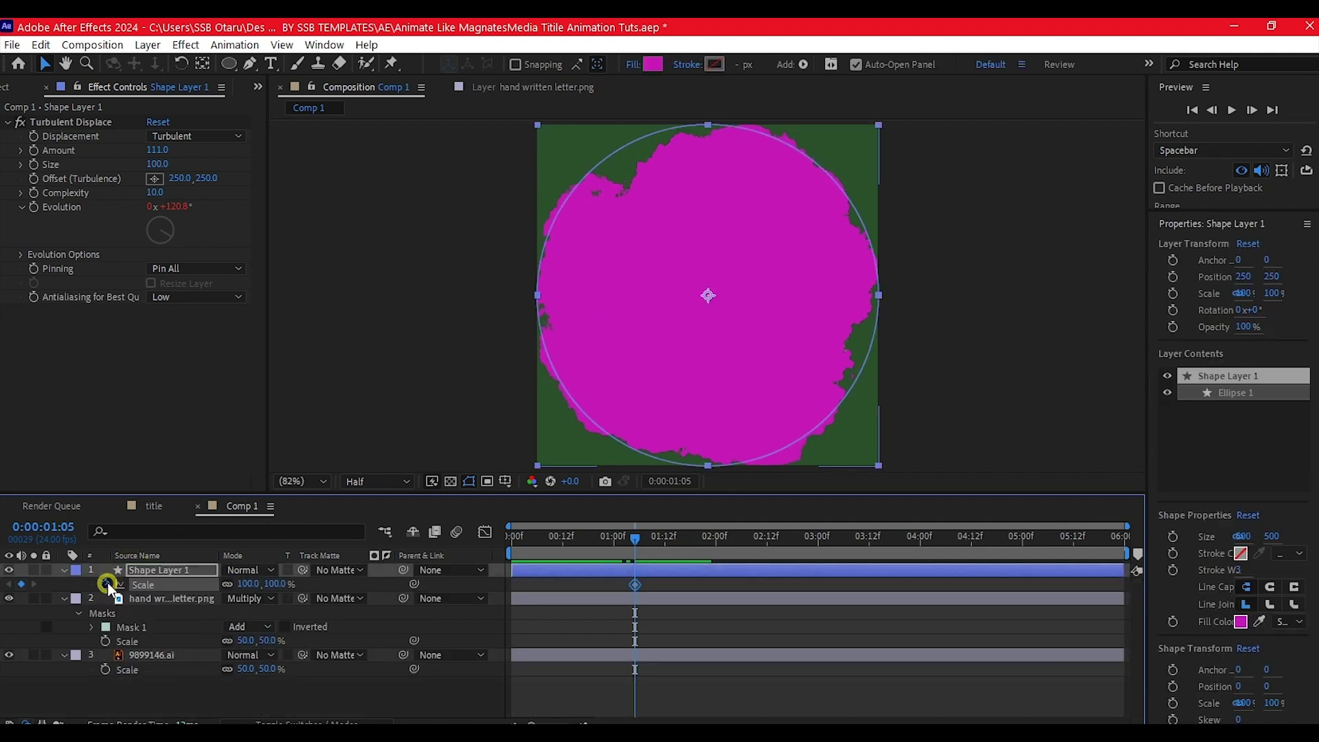
{"action": "left_click_drag", "start_coordinate": [569, 534], "coordinate": [431, 551]}
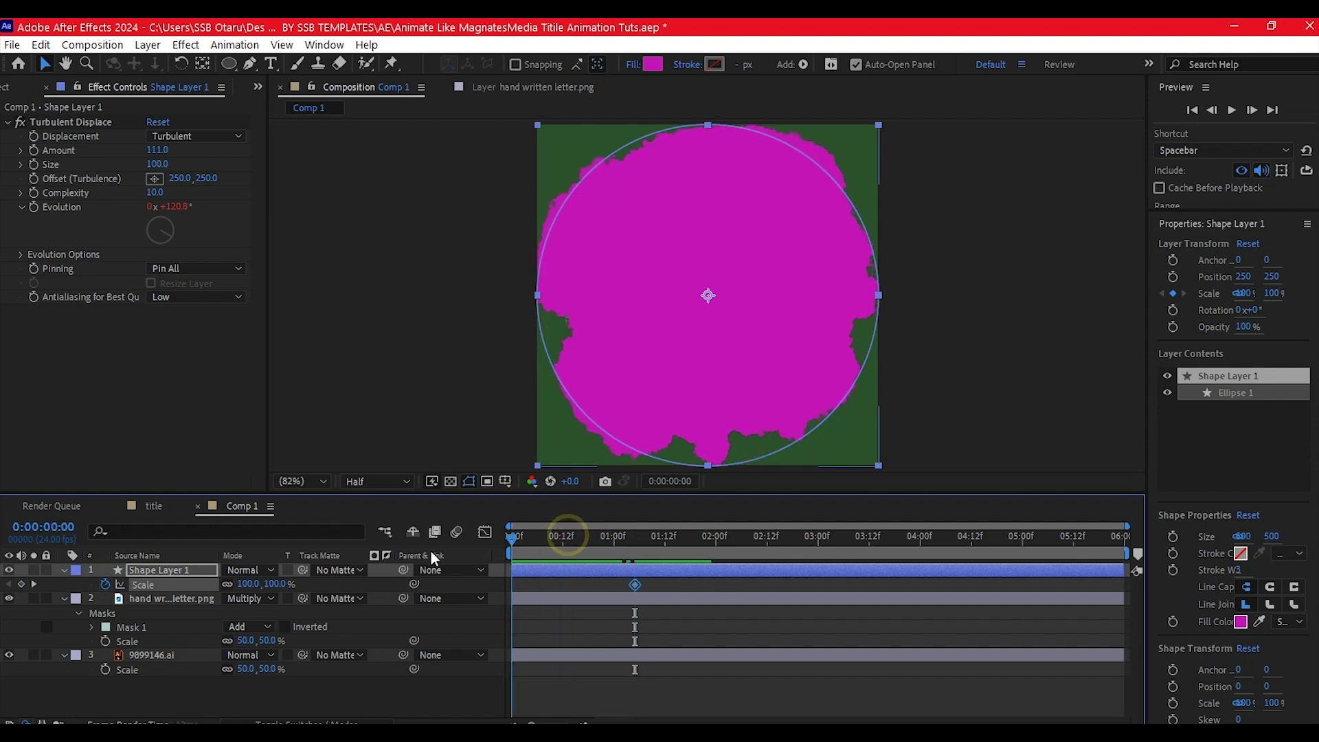
{"action": "left_click", "coordinate": [247, 584]}
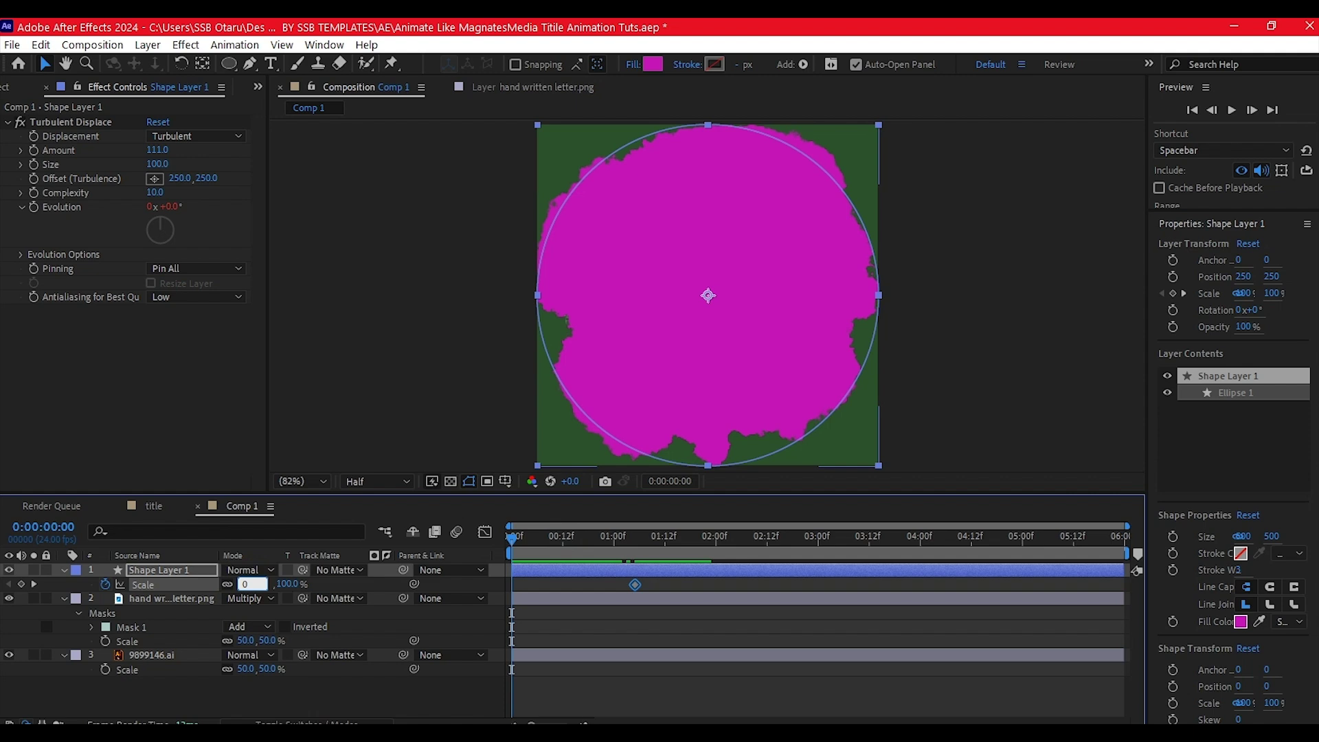
{"action": "type", "text": "0"}
{"action": "key", "text": "Return"}
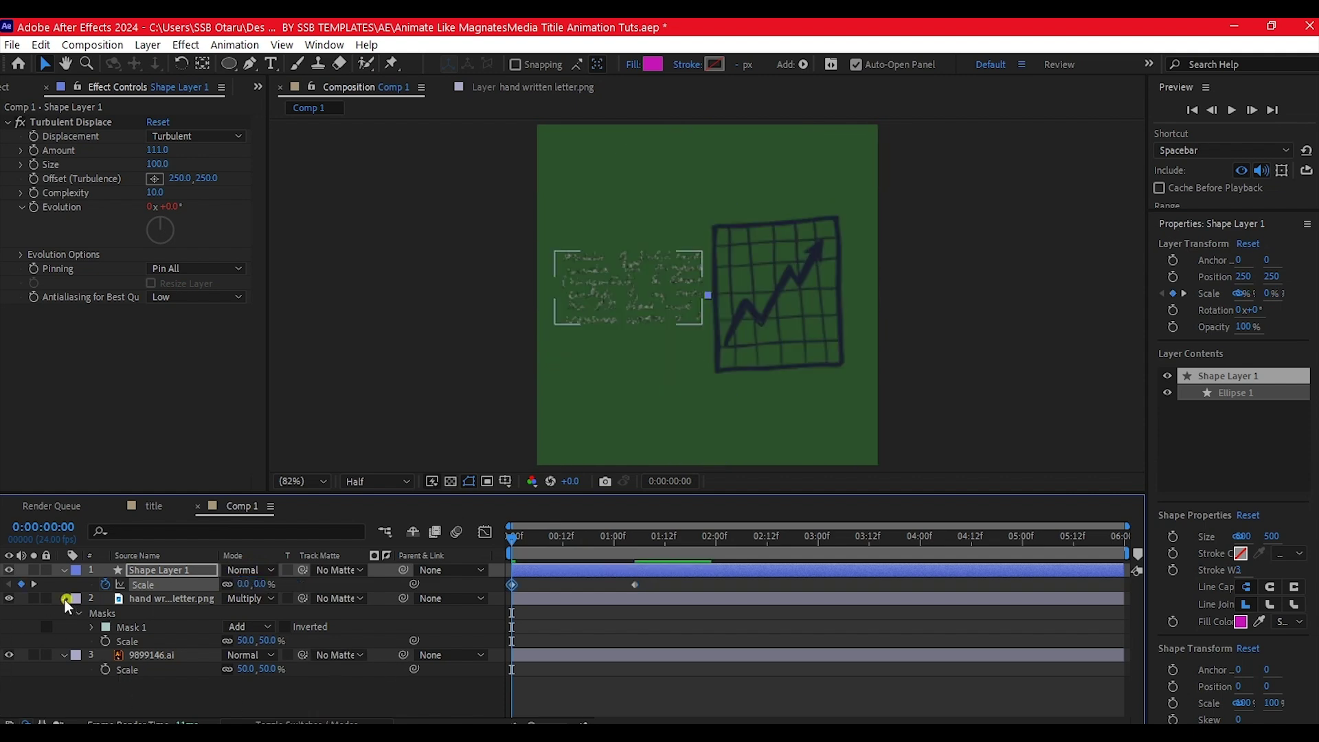
Collapse the letter layer and select both the chart and letter layers
{"action": "left_click", "coordinate": [64, 599]}
{"action": "left_click", "coordinate": [138, 611]}
{"action": "left_click", "coordinate": [142, 600], "text": "ctrl"}
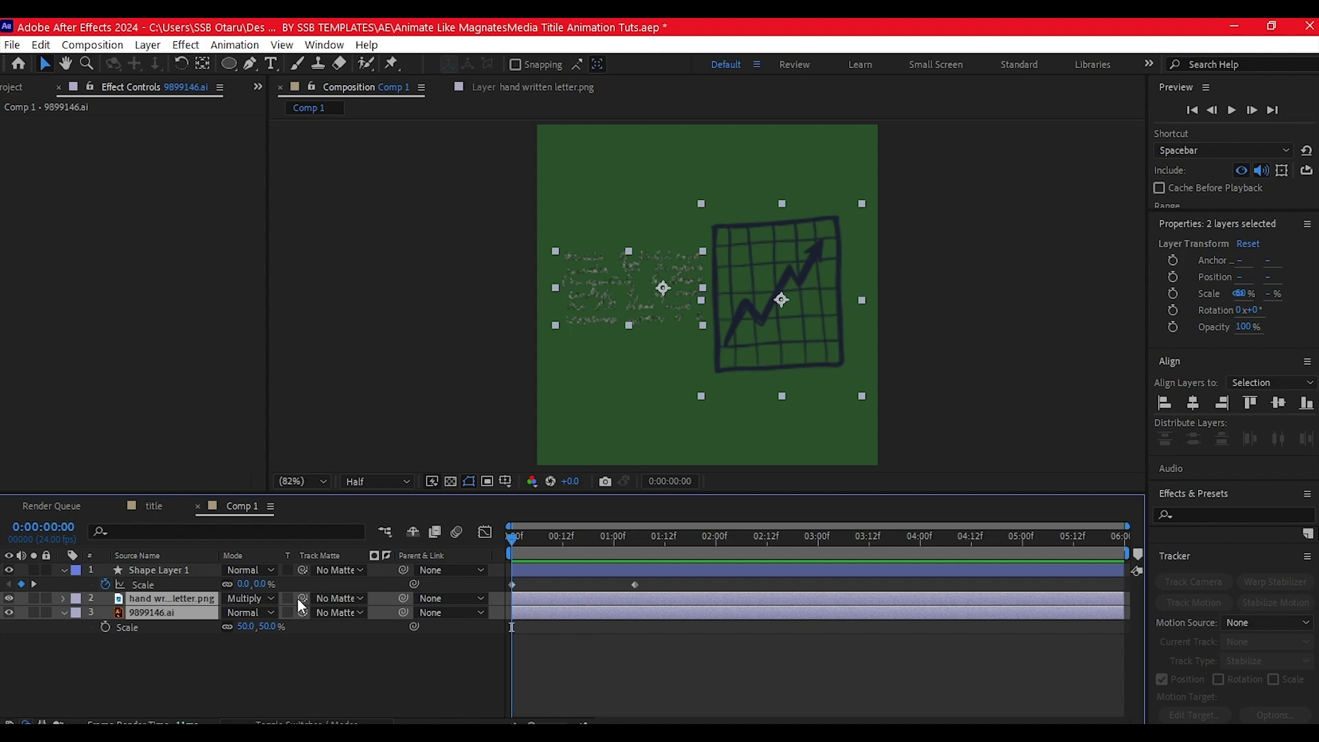
Make the circle the track matte for the chart and letter layers, and Easy Ease its scale keyframes
{"action": "left_click_drag", "start_coordinate": [305, 613], "coordinate": [141, 567]}
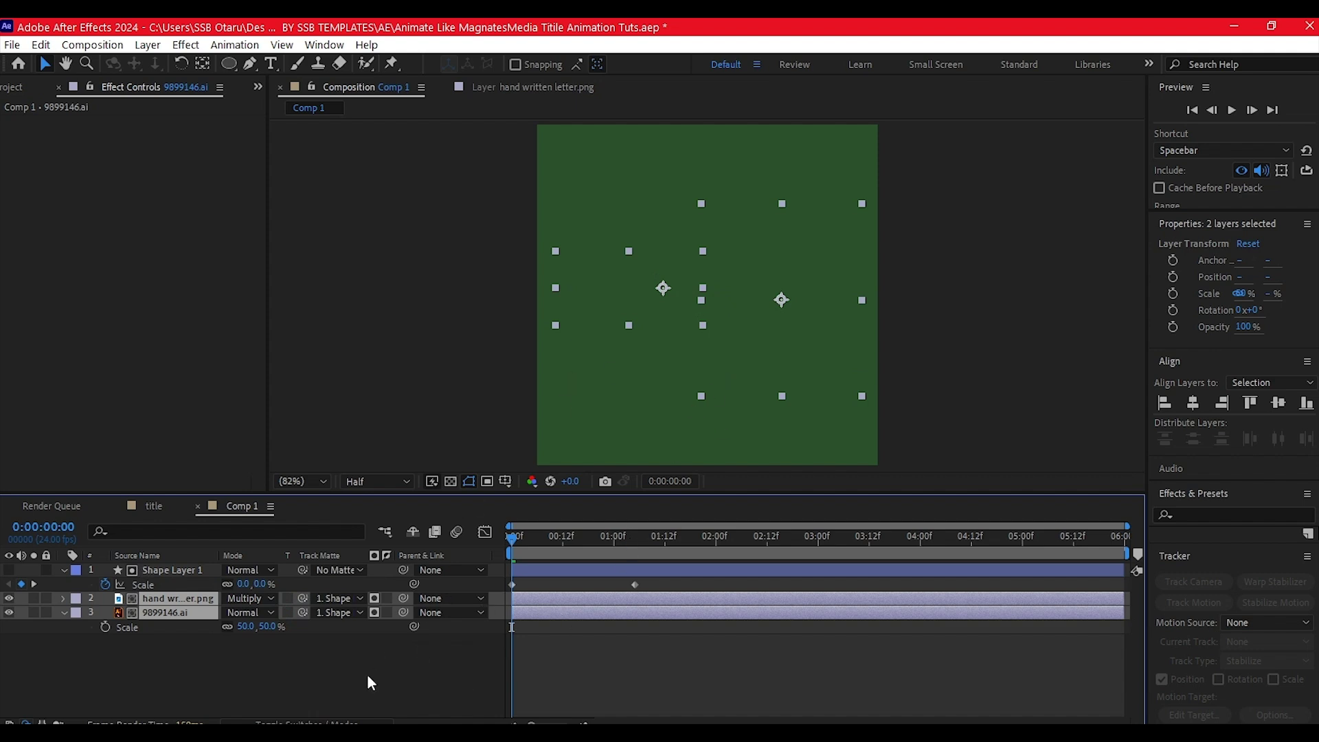
{"action": "left_click_drag", "start_coordinate": [671, 580], "coordinate": [500, 592]}
{"action": "key", "text": "F9"}
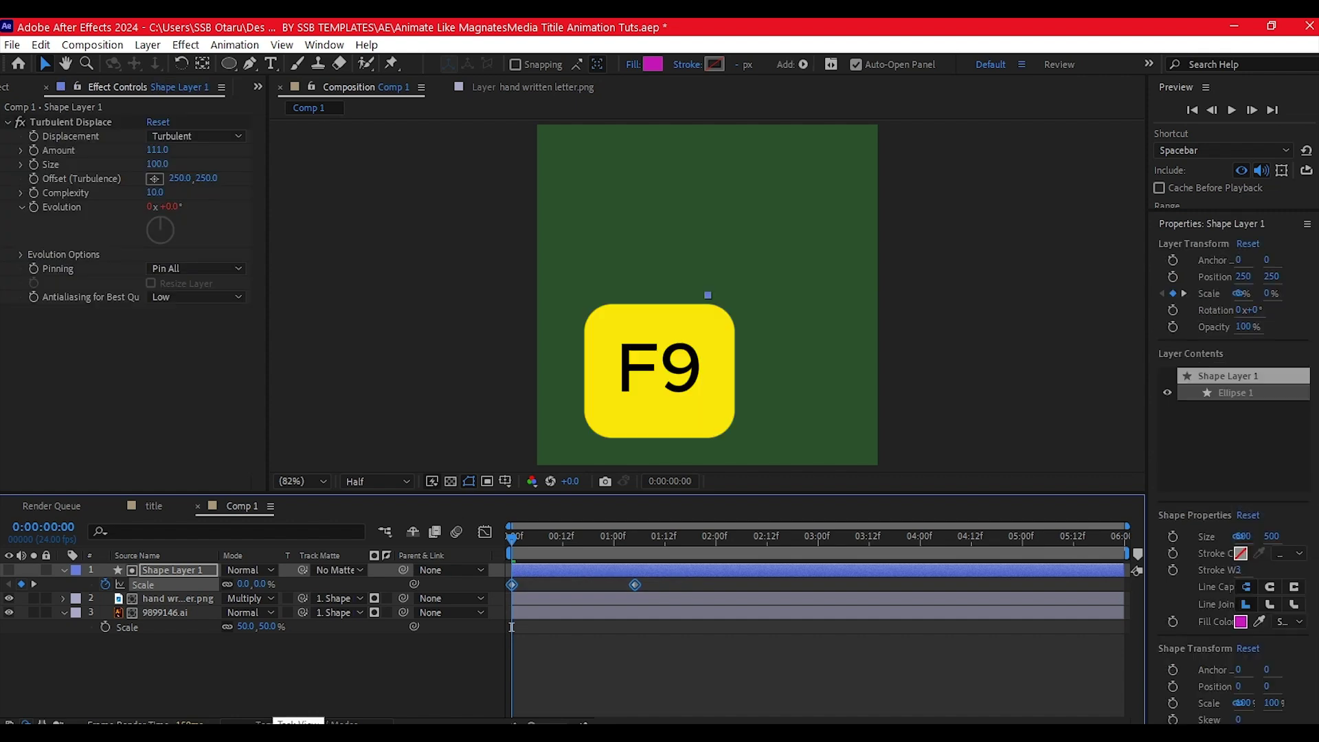
{"action": "left_click", "coordinate": [541, 542]}
{"action": "key", "text": "space"}
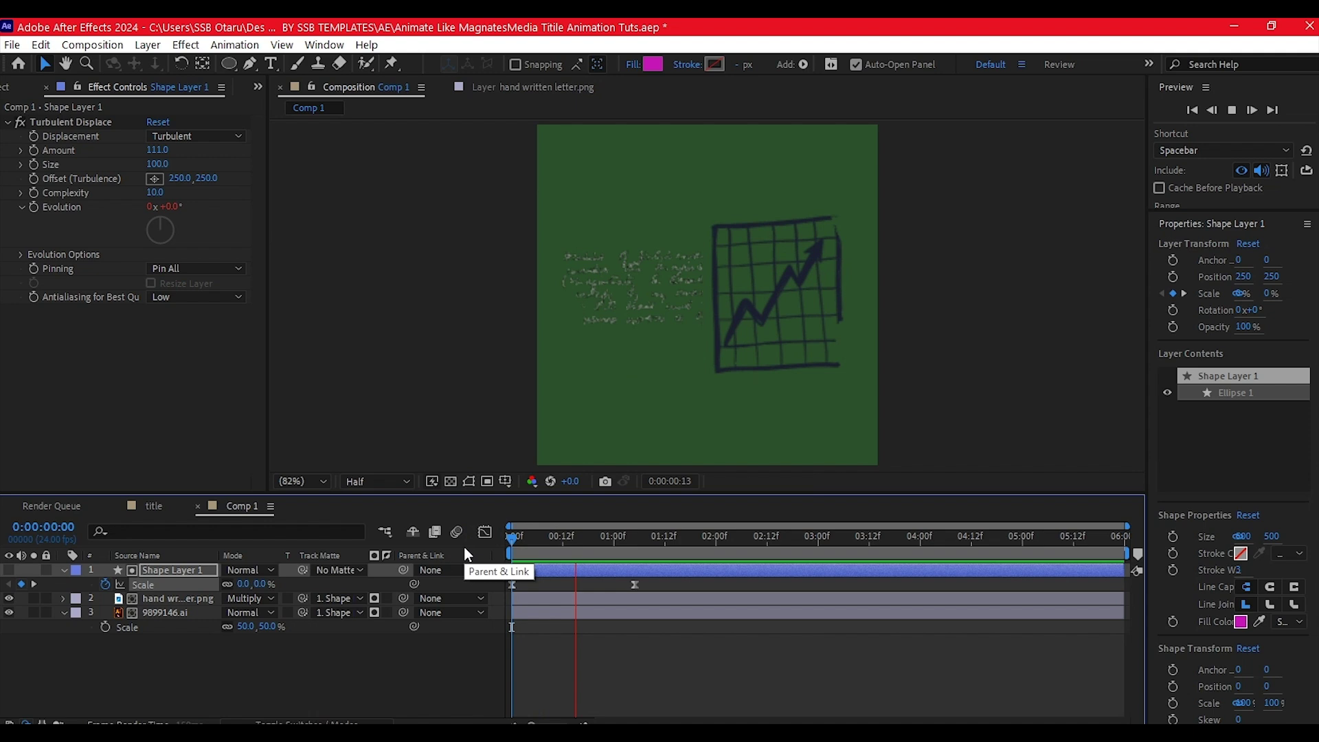
{"action": "key", "text": "space"}
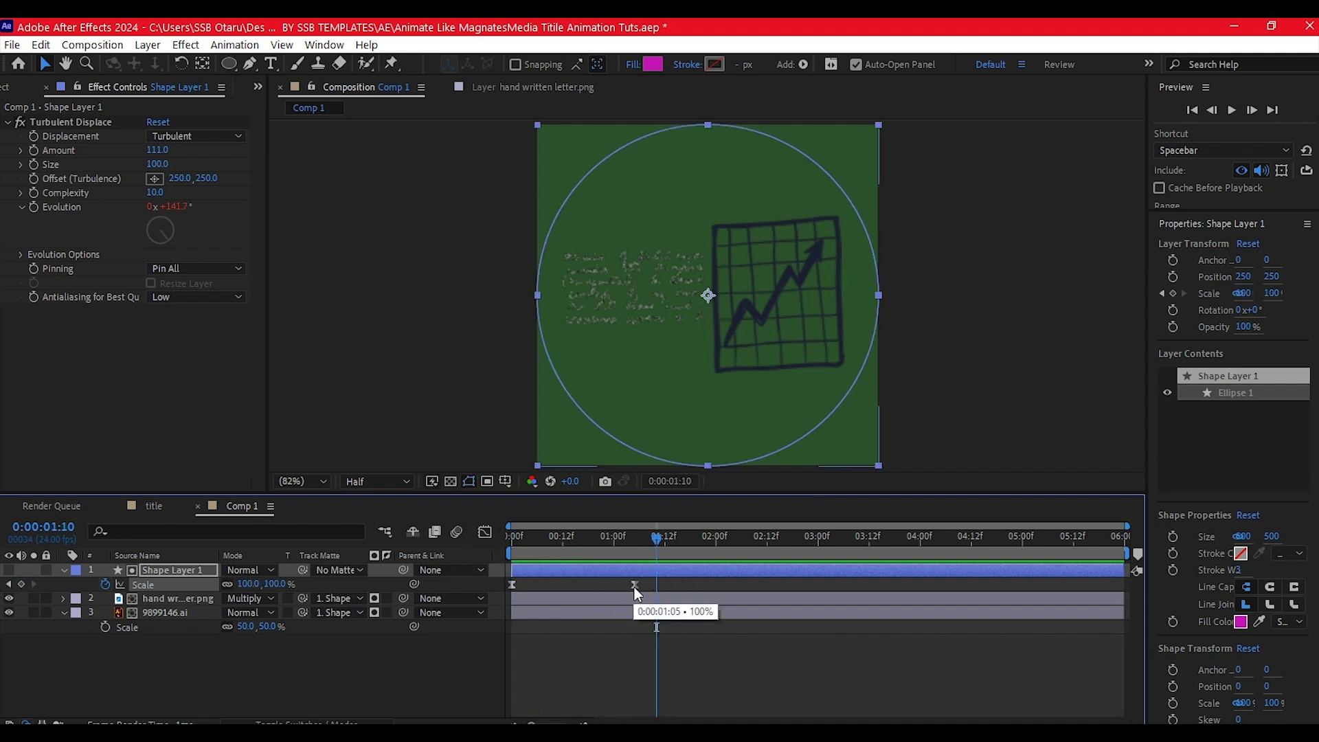
Move the 100% Scale keyframe to 0:00:01:23, preview the reveal, and return to the title composition
{"action": "left_click", "coordinate": [639, 583]}
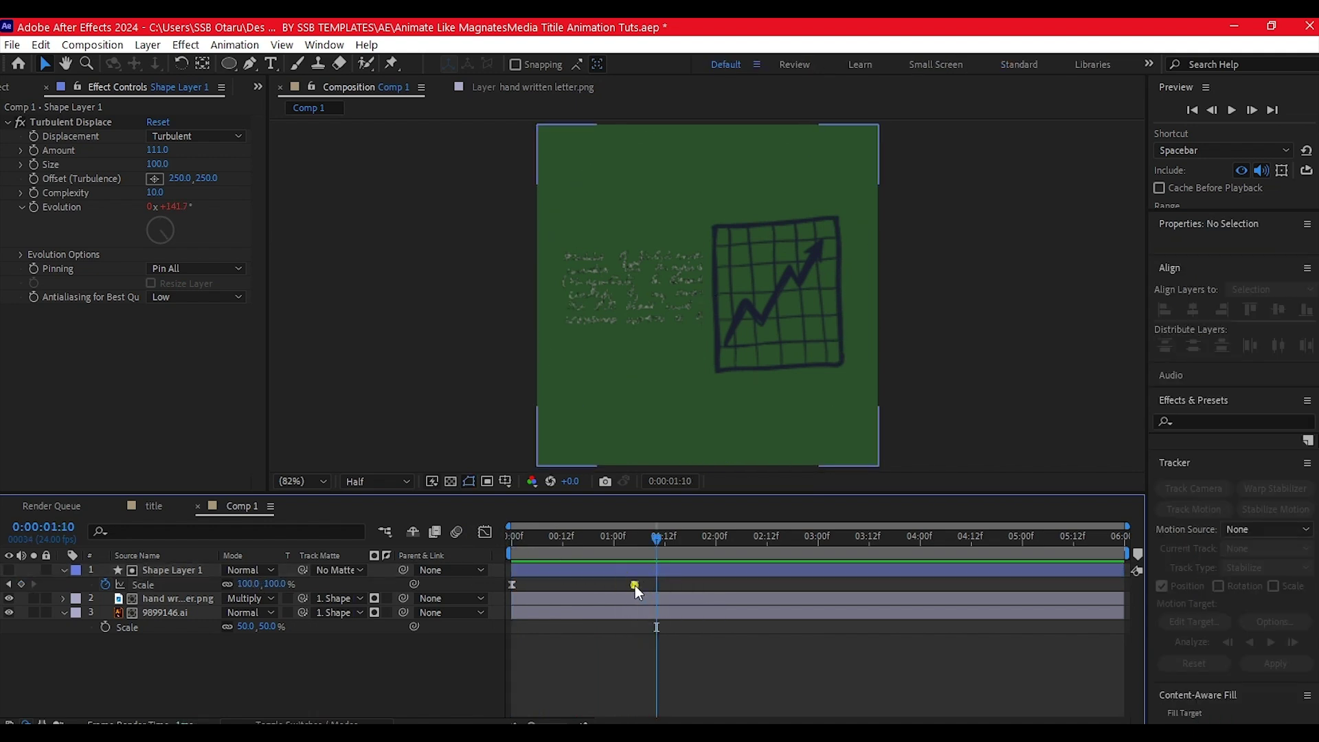
{"action": "left_click_drag", "start_coordinate": [635, 586], "coordinate": [720, 589]}
{"action": "left_click", "coordinate": [715, 588]}
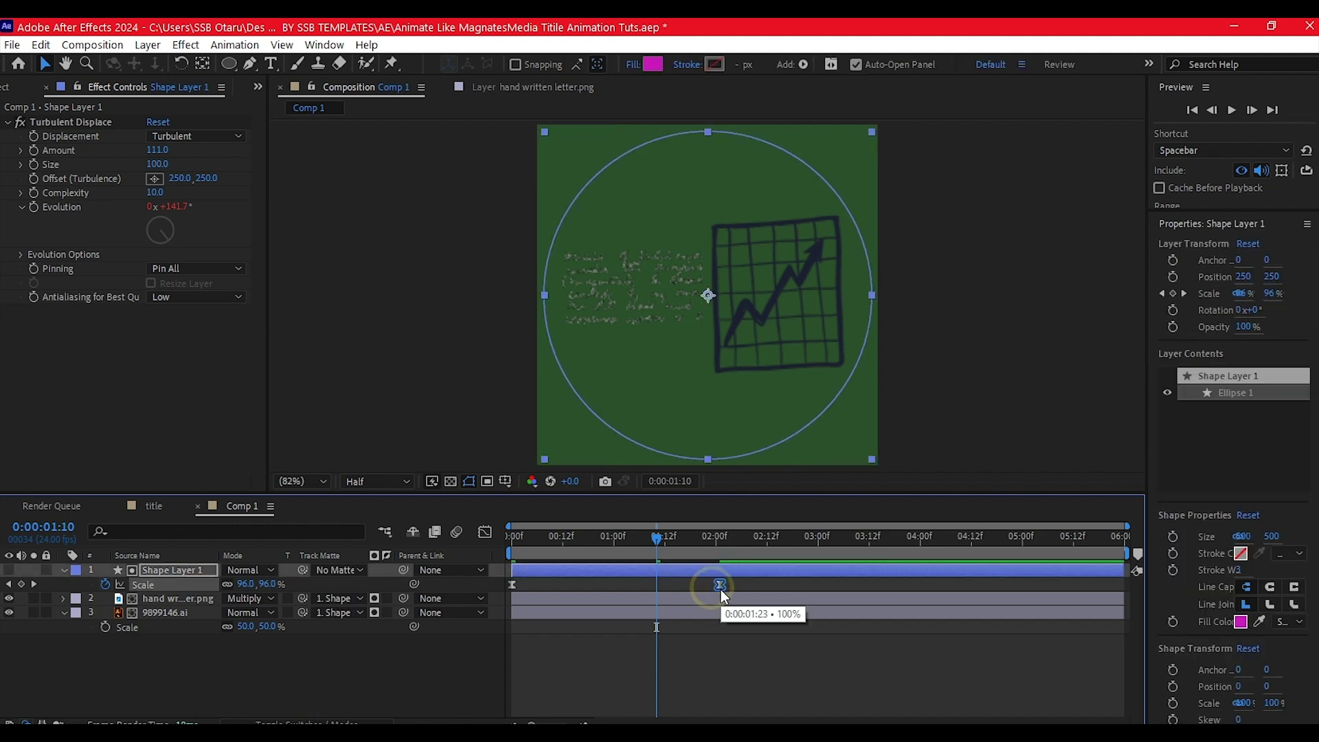
{"action": "left_click", "coordinate": [523, 541]}
{"action": "key", "text": "space"}
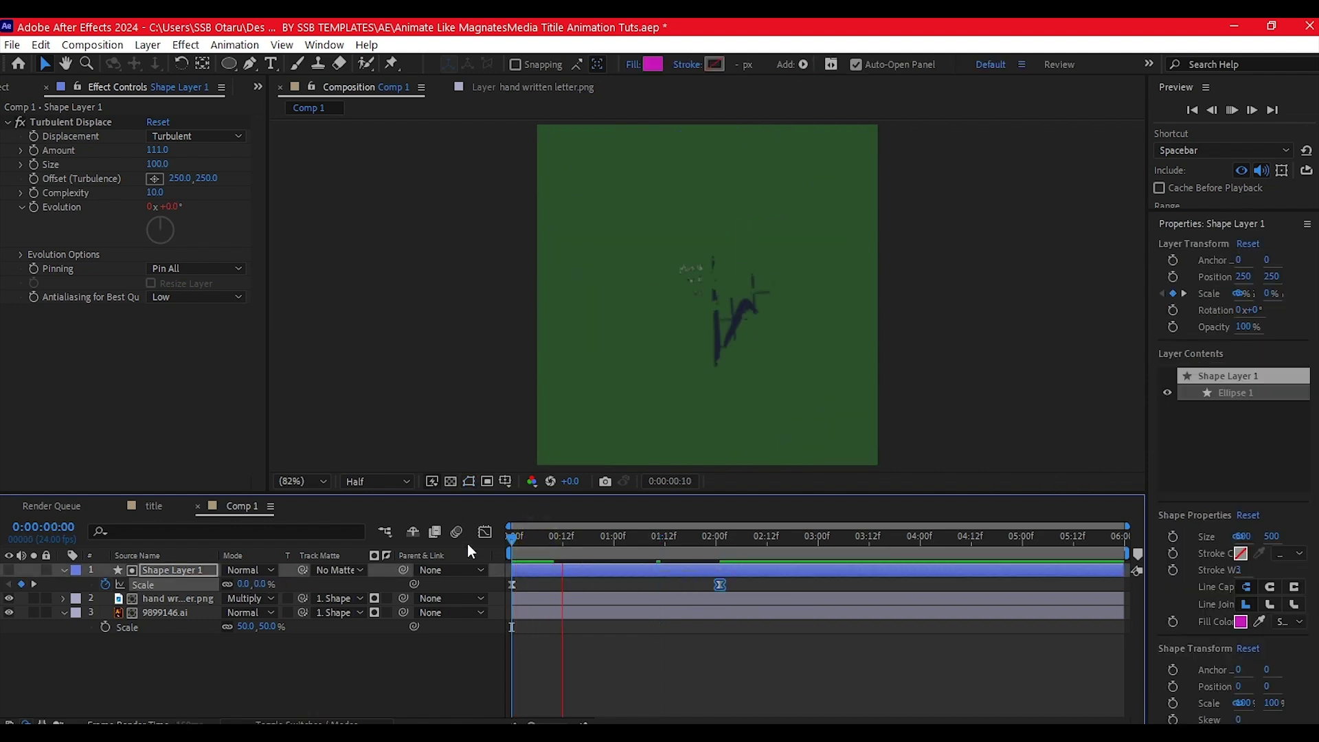
{"action": "key", "text": "space"}
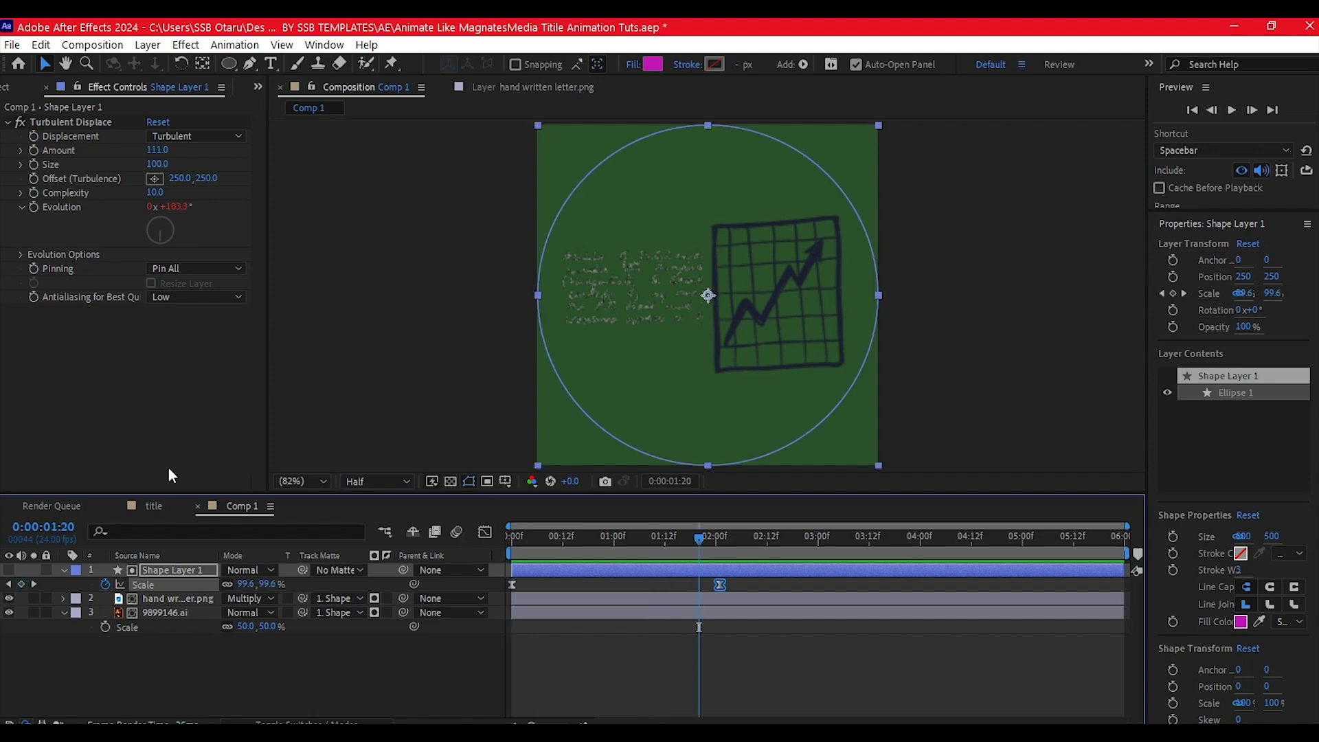
{"action": "left_click", "coordinate": [152, 507]}
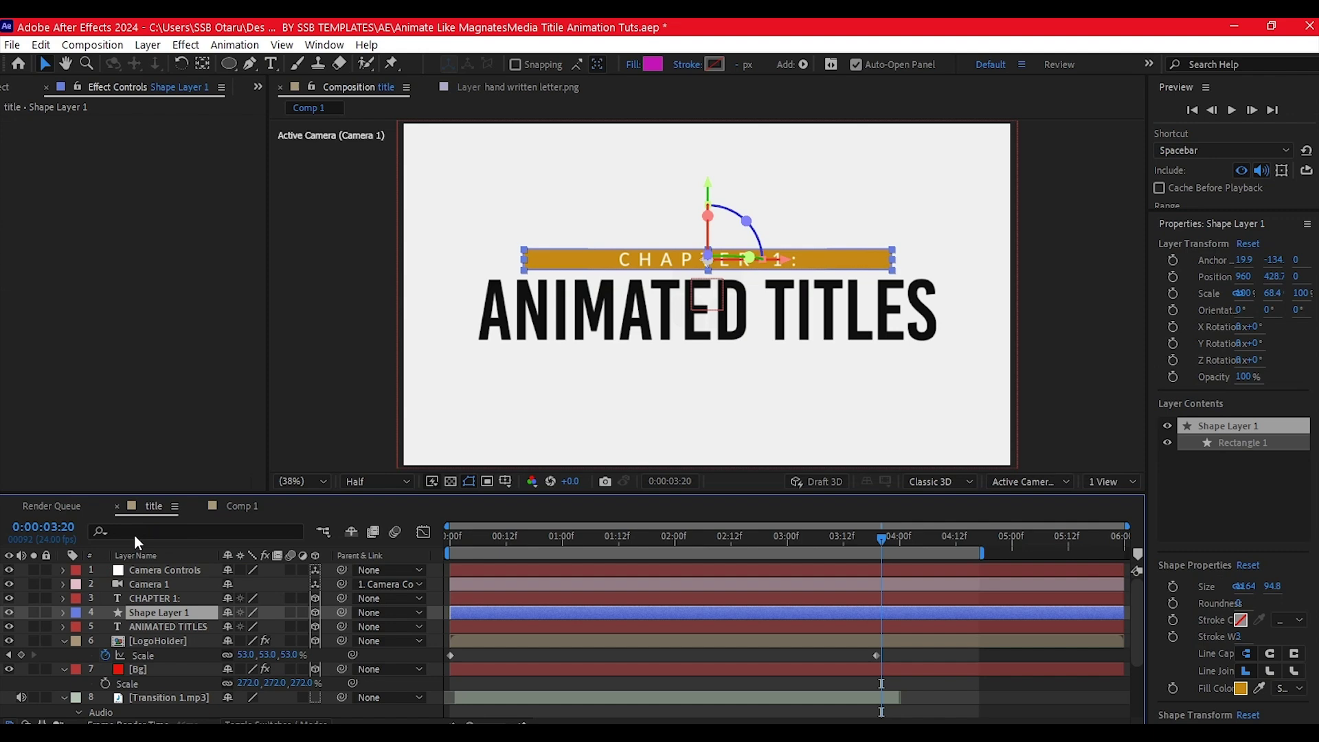
Add Comp 1 to the title composition and move it to the upper right, position 1558, 223.5
{"action": "left_click", "coordinate": [259, 85]}
{"action": "left_click", "coordinate": [309, 107]}
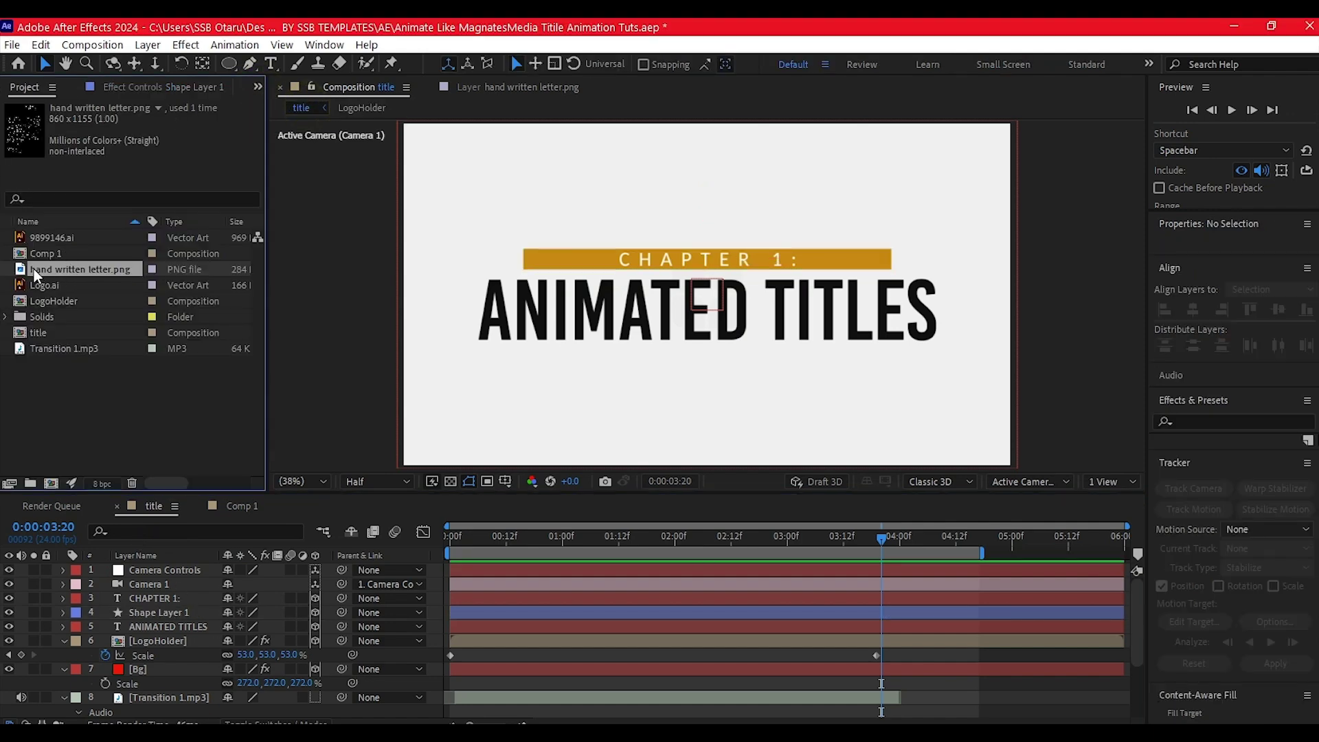
{"action": "left_click_drag", "start_coordinate": [37, 255], "coordinate": [137, 565]}
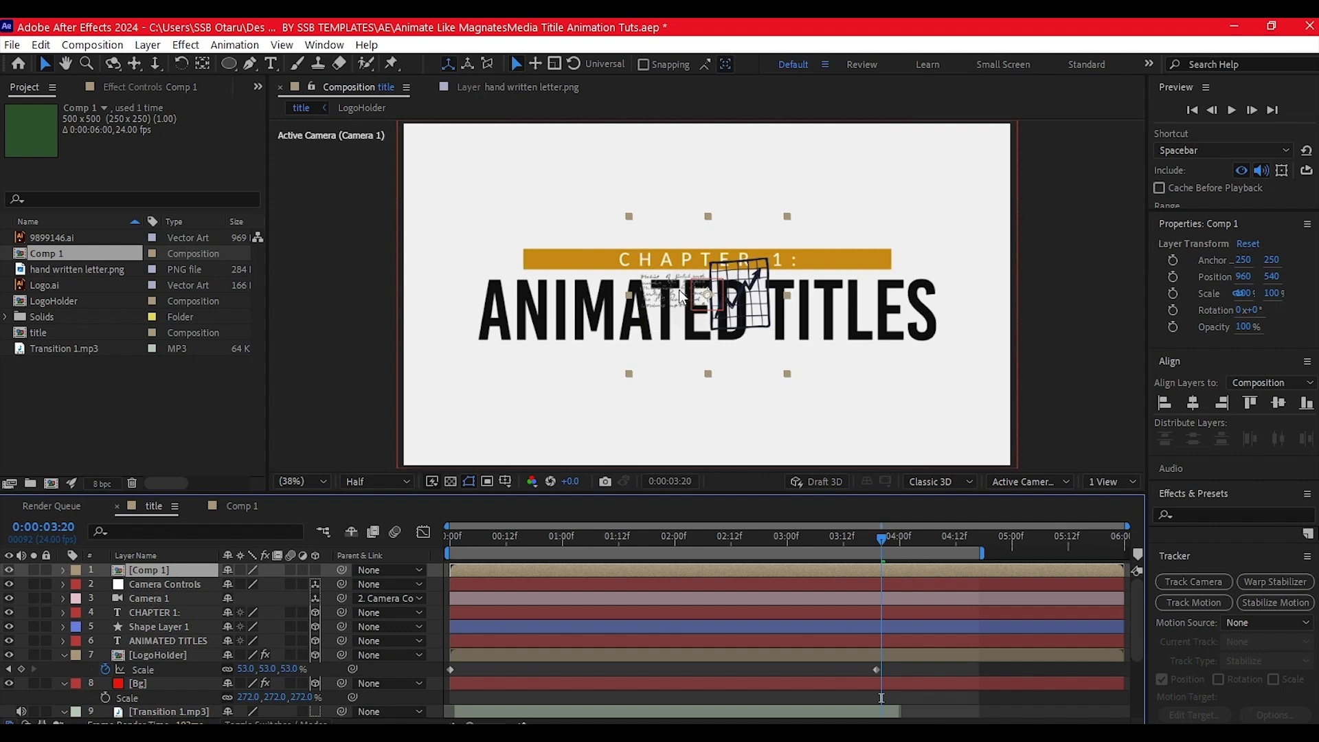
{"action": "left_click_drag", "start_coordinate": [707, 290], "coordinate": [903, 196]}
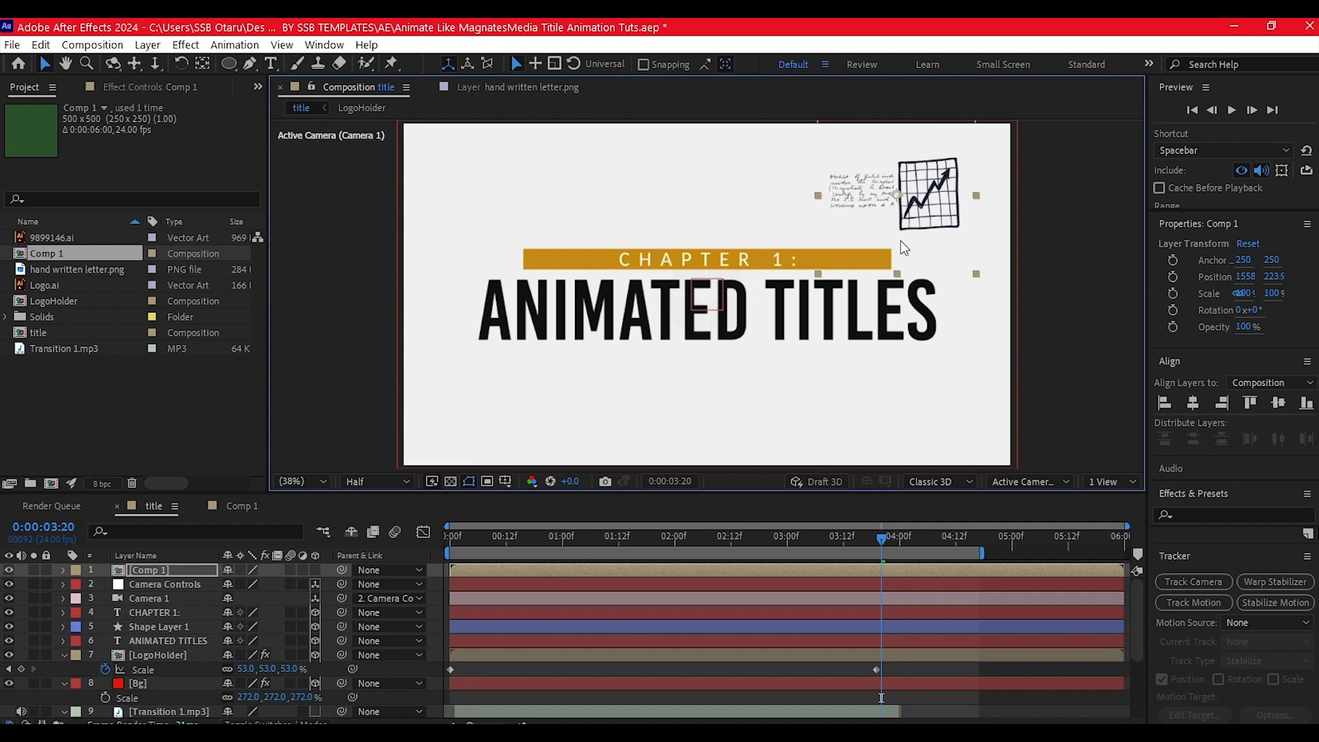
Apply 4-Color Gradient to Comp 1 and change its gradient colours to muted tones
{"action": "key", "text": "ctrl+space"}
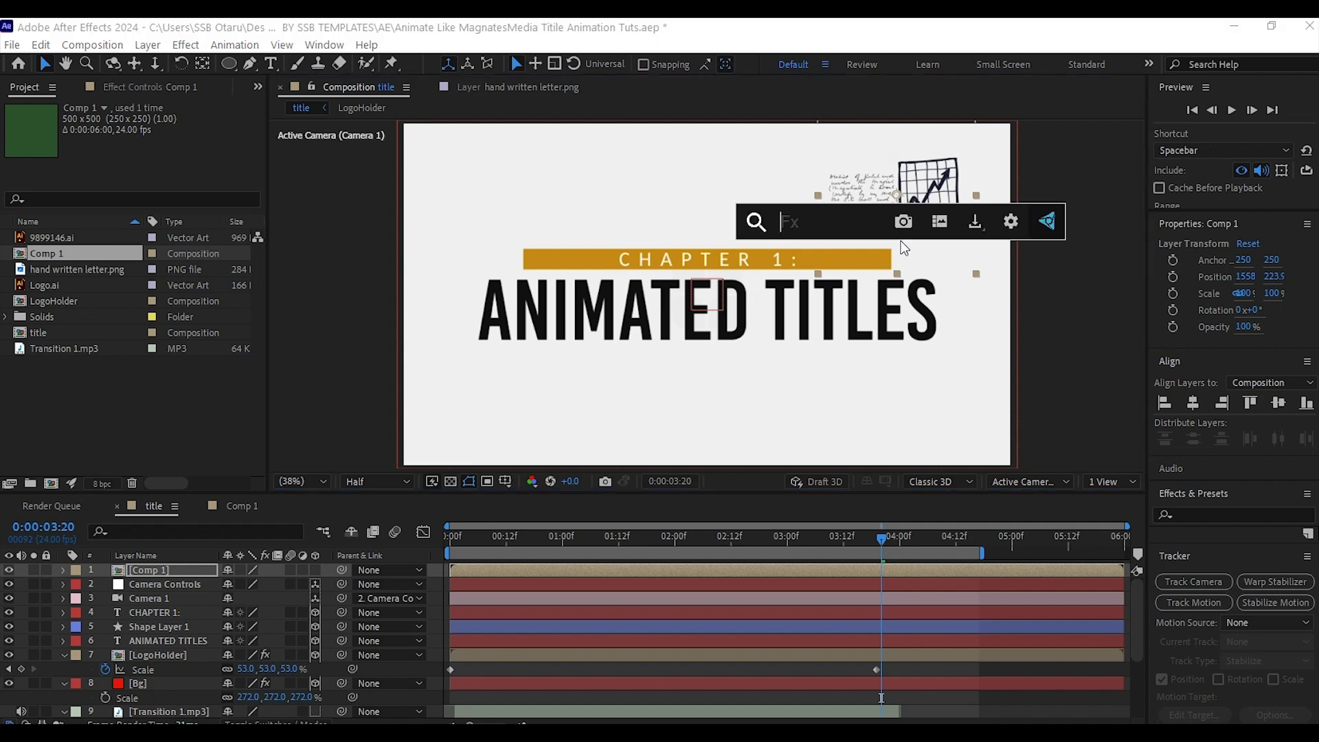
{"action": "type", "text": "4 color"}
{"action": "key", "text": "Return"}
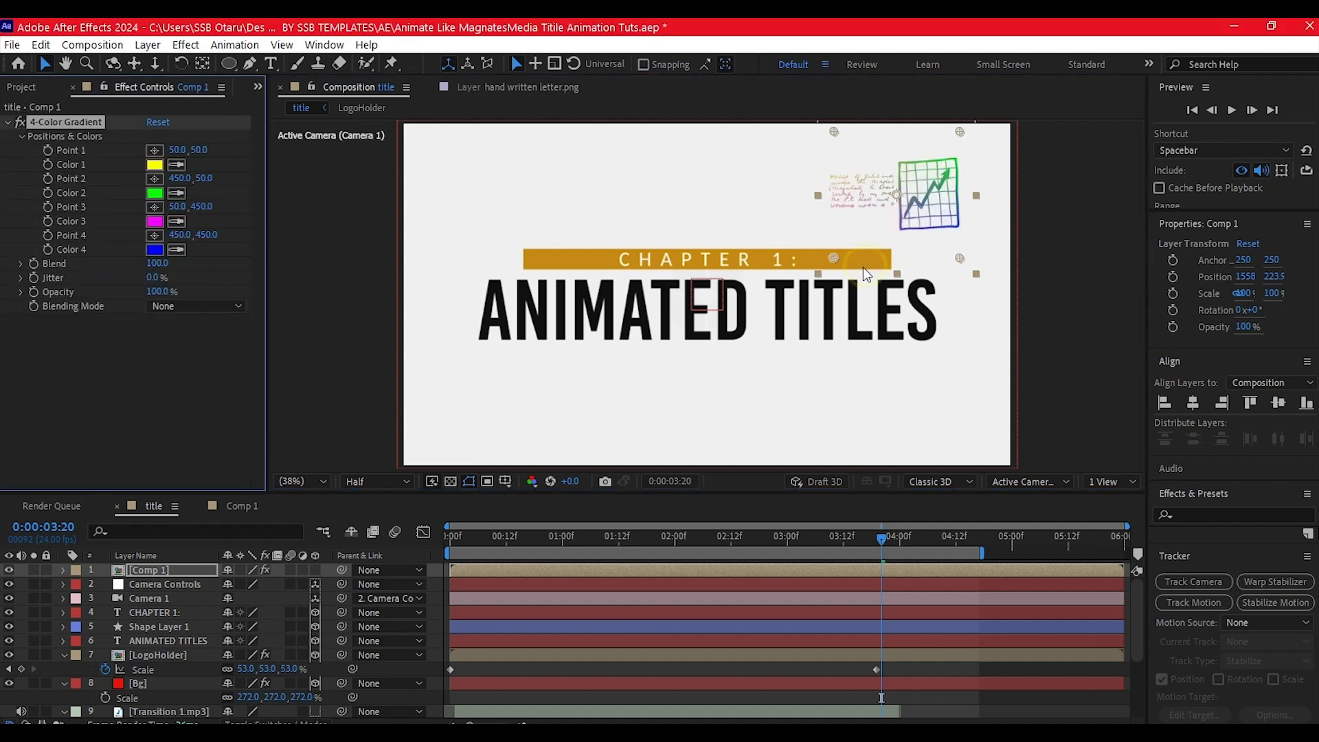
{"action": "left_click", "coordinate": [155, 249]}
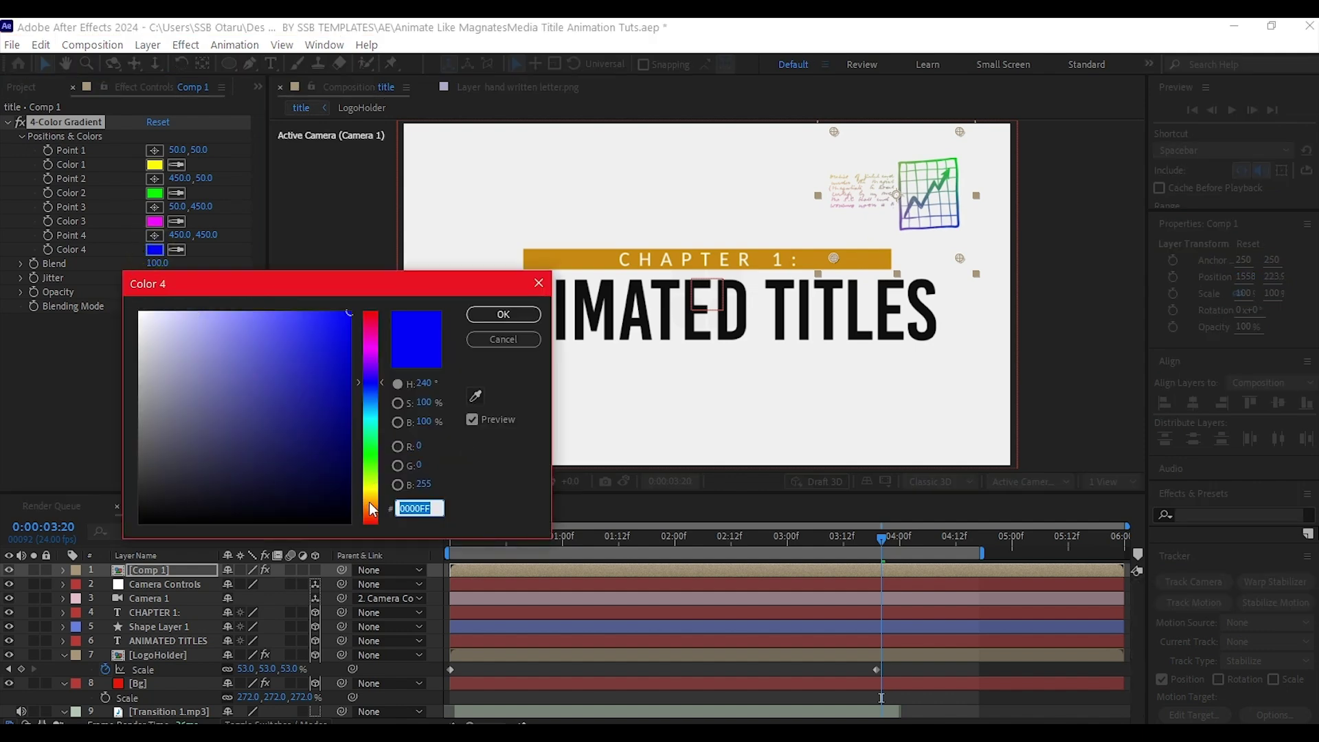
{"action": "key", "text": "ctrl+v"}
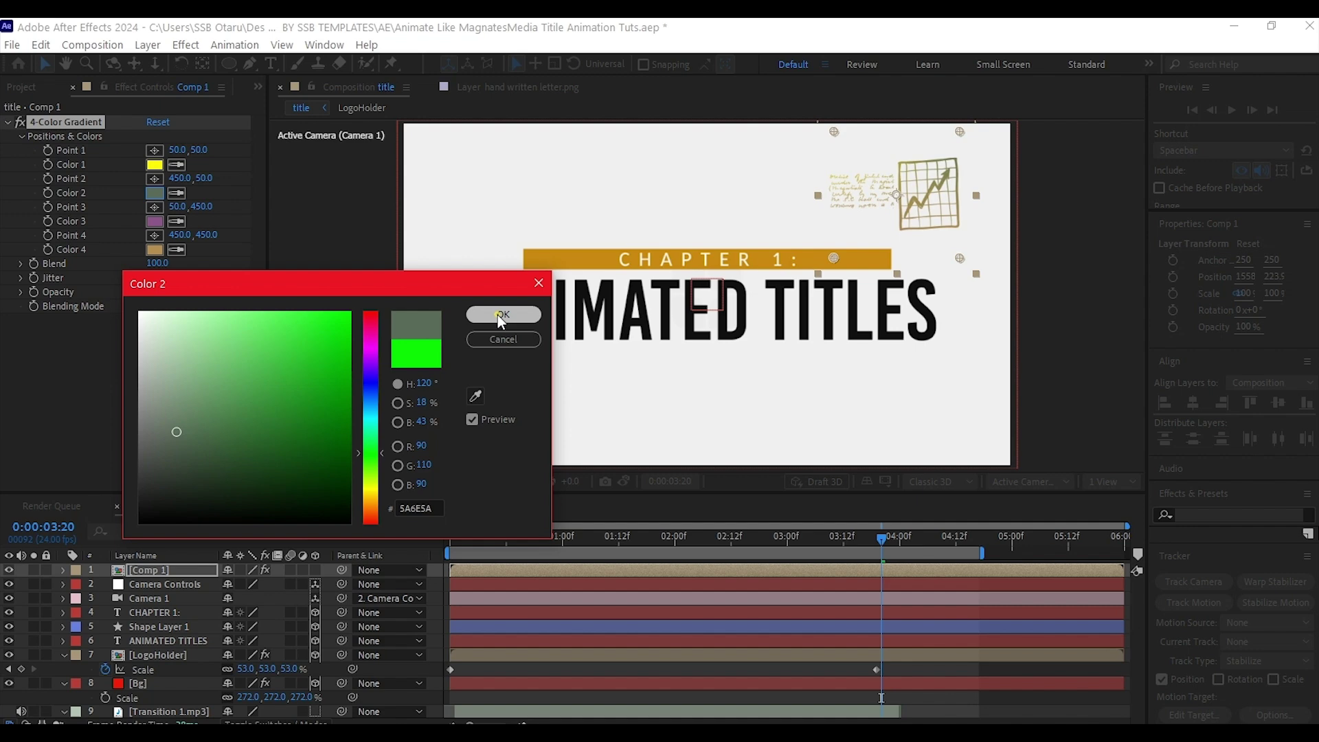
{"action": "left_click", "coordinate": [501, 314]}
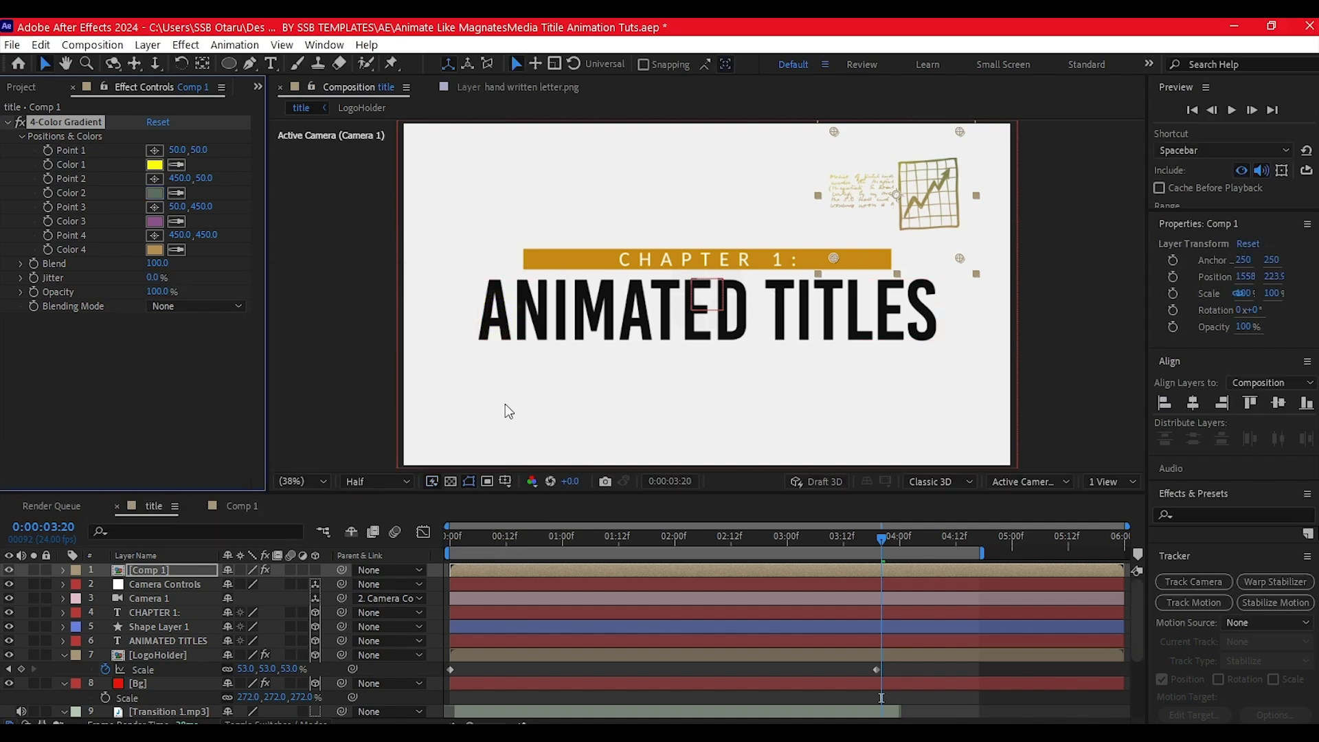
Scrub through the title animation and start the Comp 1 layer slightly earlier
{"action": "left_click_drag", "start_coordinate": [460, 537], "coordinate": [733, 592]}
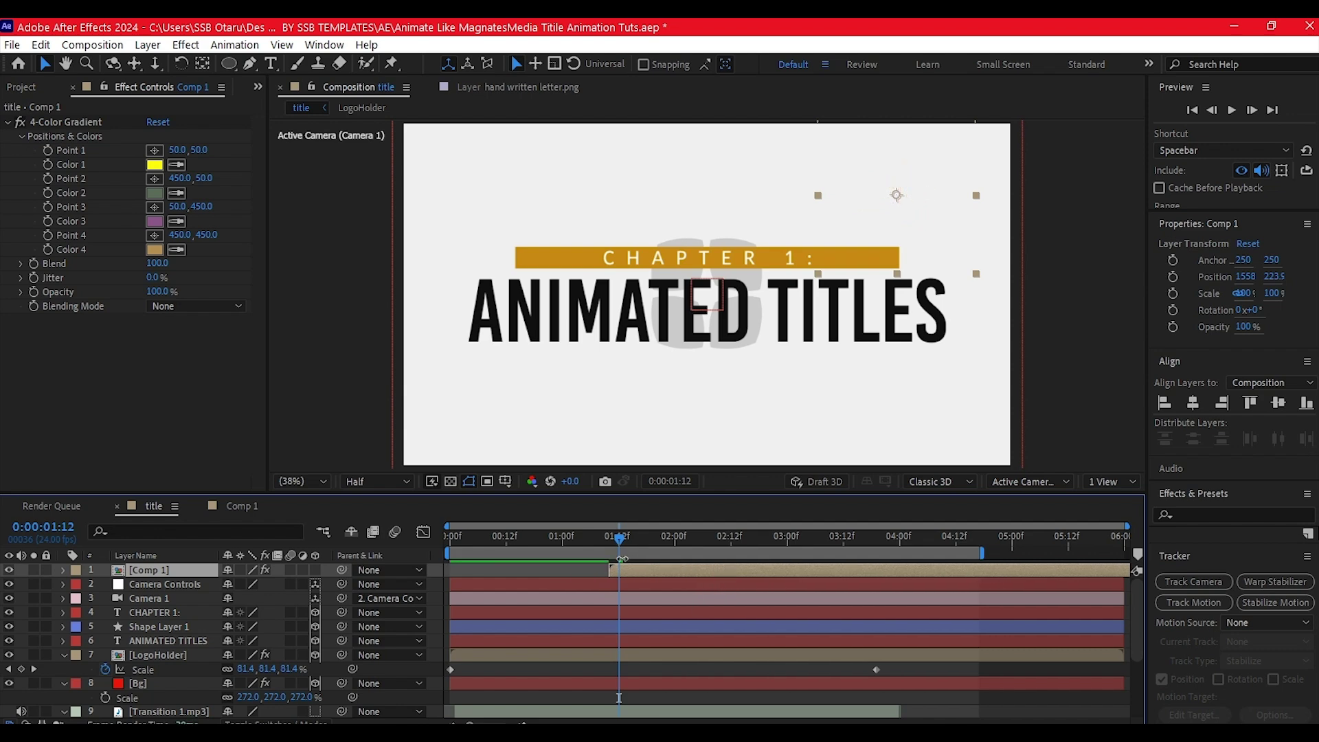
{"action": "left_click_drag", "start_coordinate": [584, 539], "coordinate": [734, 597]}
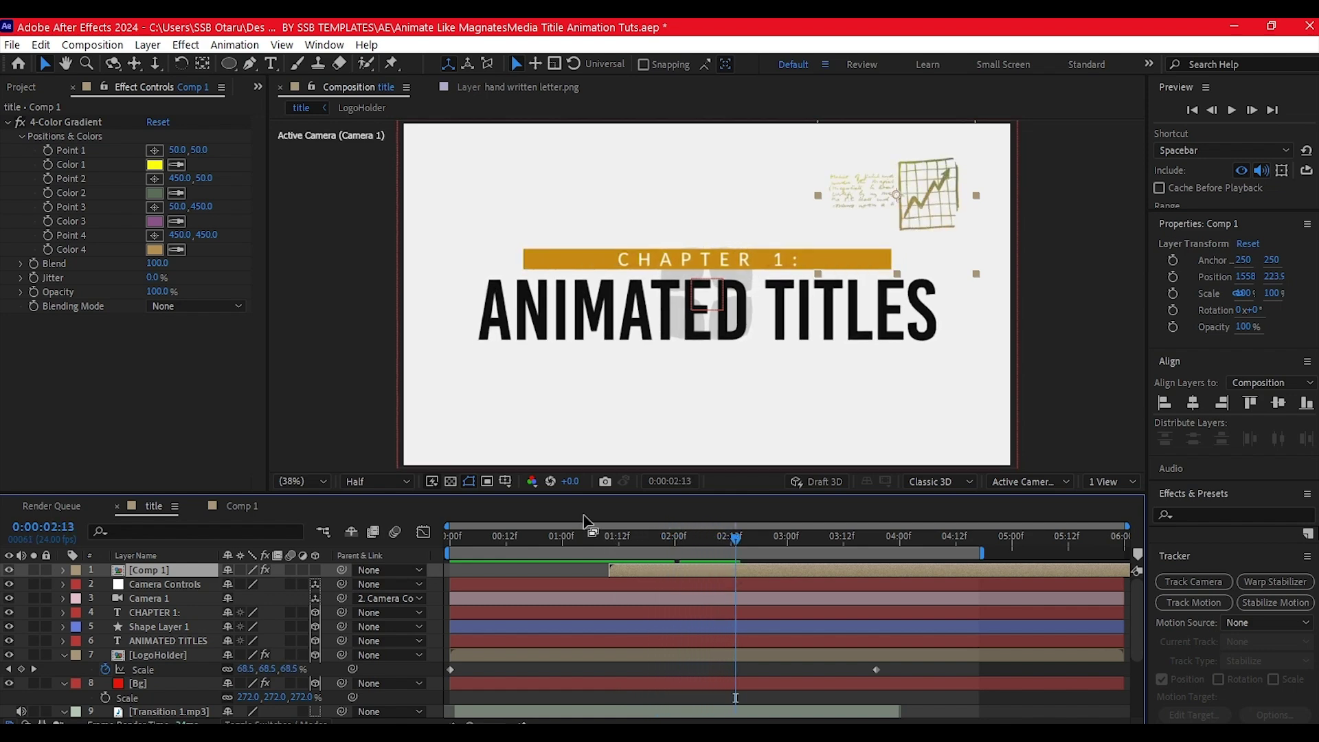
{"action": "left_click_drag", "start_coordinate": [631, 571], "coordinate": [617, 571]}
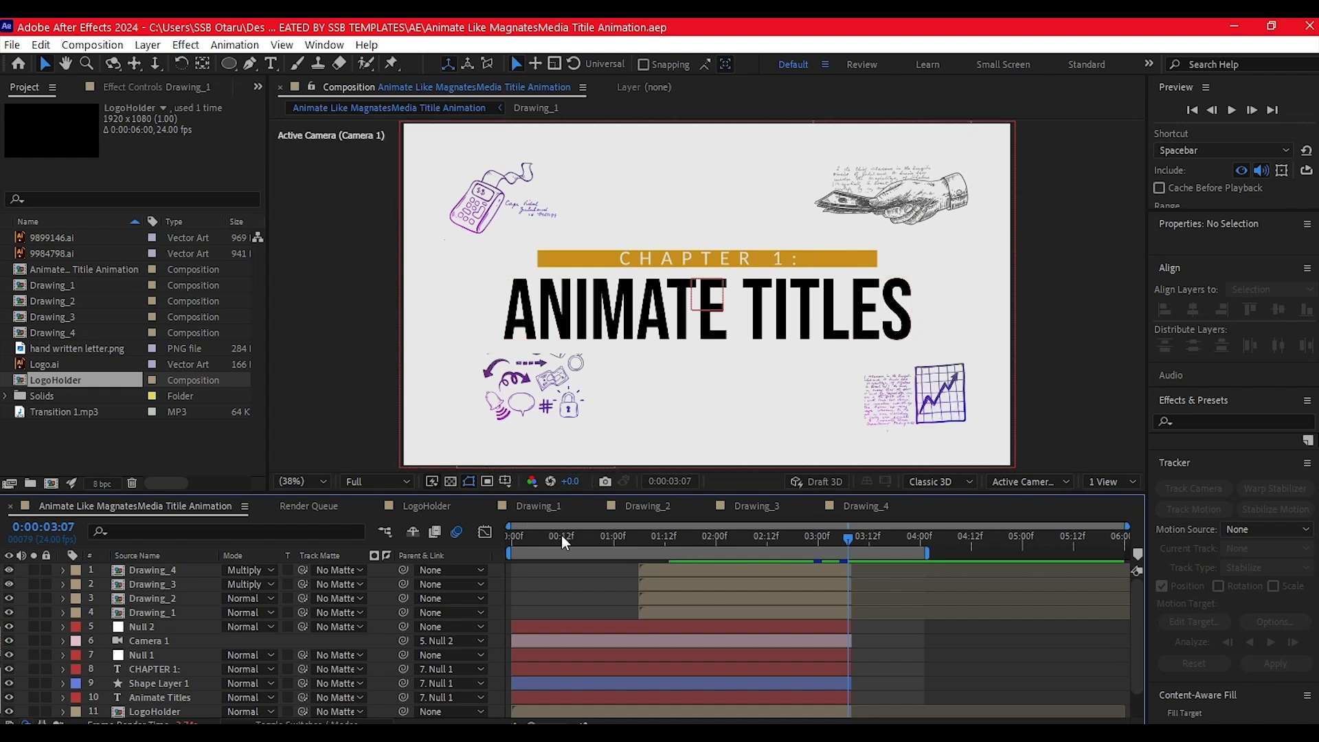
Scrub the finished animation, reveal Transition 1.mp3's -20.00 dB Audio Levels, and play a preview
{"action": "left_click_drag", "start_coordinate": [563, 534], "coordinate": [762, 573]}
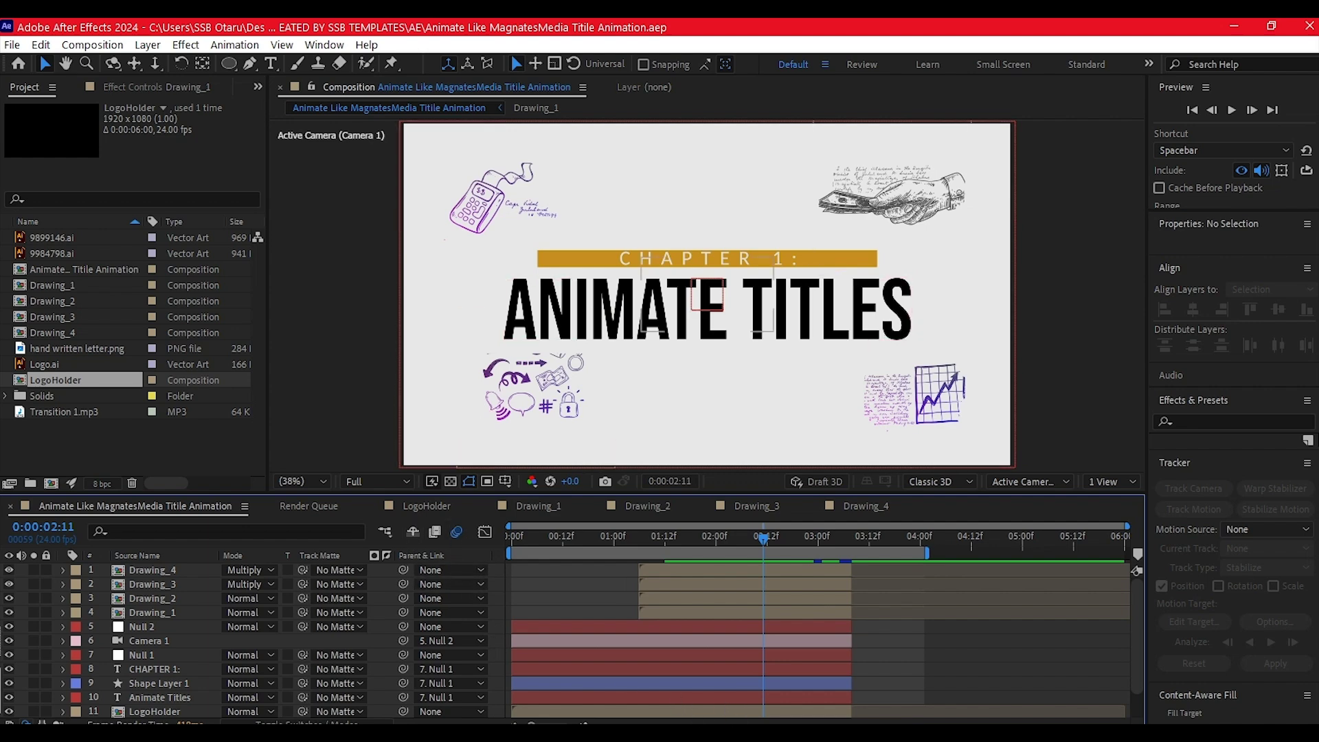
{"action": "scroll", "coordinate": [492, 630], "scroll_direction": "down", "scroll_amount": 3}
{"action": "left_click", "coordinate": [63, 667]}
{"action": "key", "text": "space"}
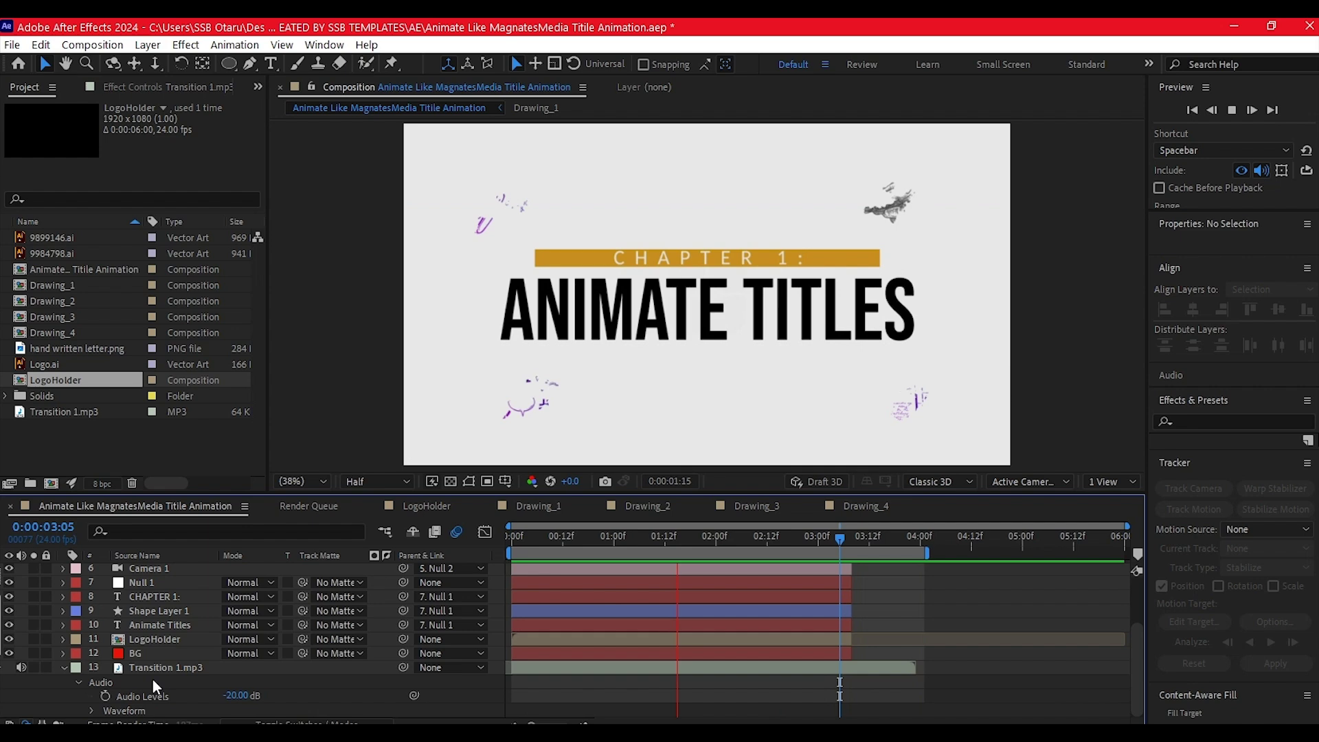
Stop the preview, select the CHAPTER 1: layer, and show layer switches instead of modes
{"action": "key", "text": "space"}
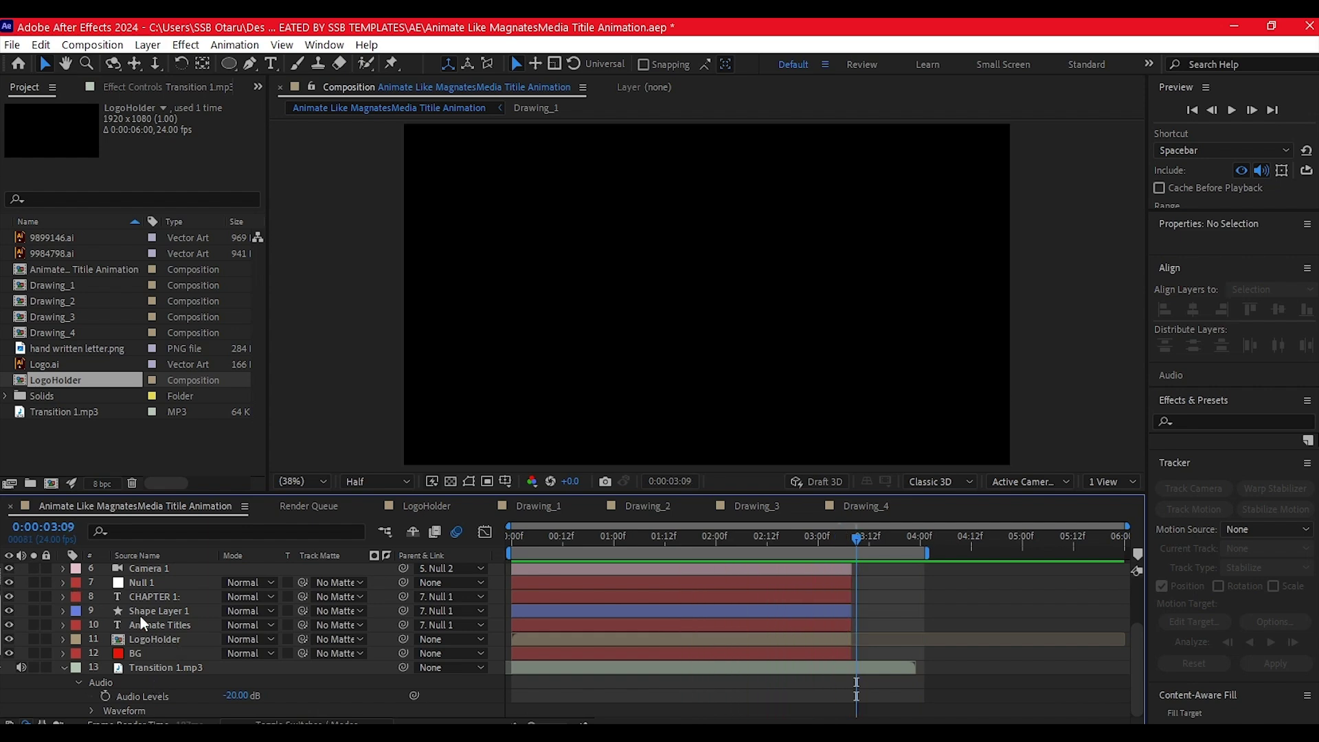
{"action": "left_click_drag", "start_coordinate": [654, 537], "coordinate": [622, 535]}
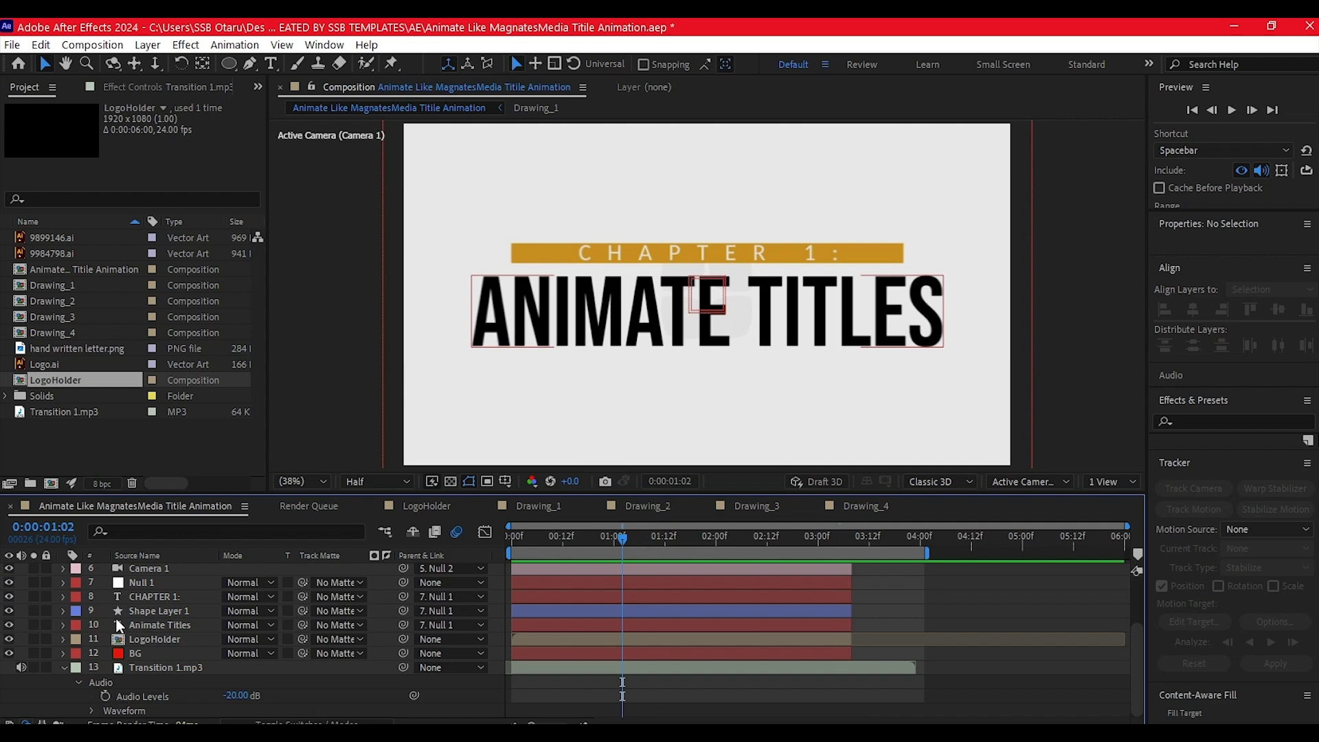
{"action": "left_click", "coordinate": [165, 596]}
{"action": "left_click", "coordinate": [285, 723]}
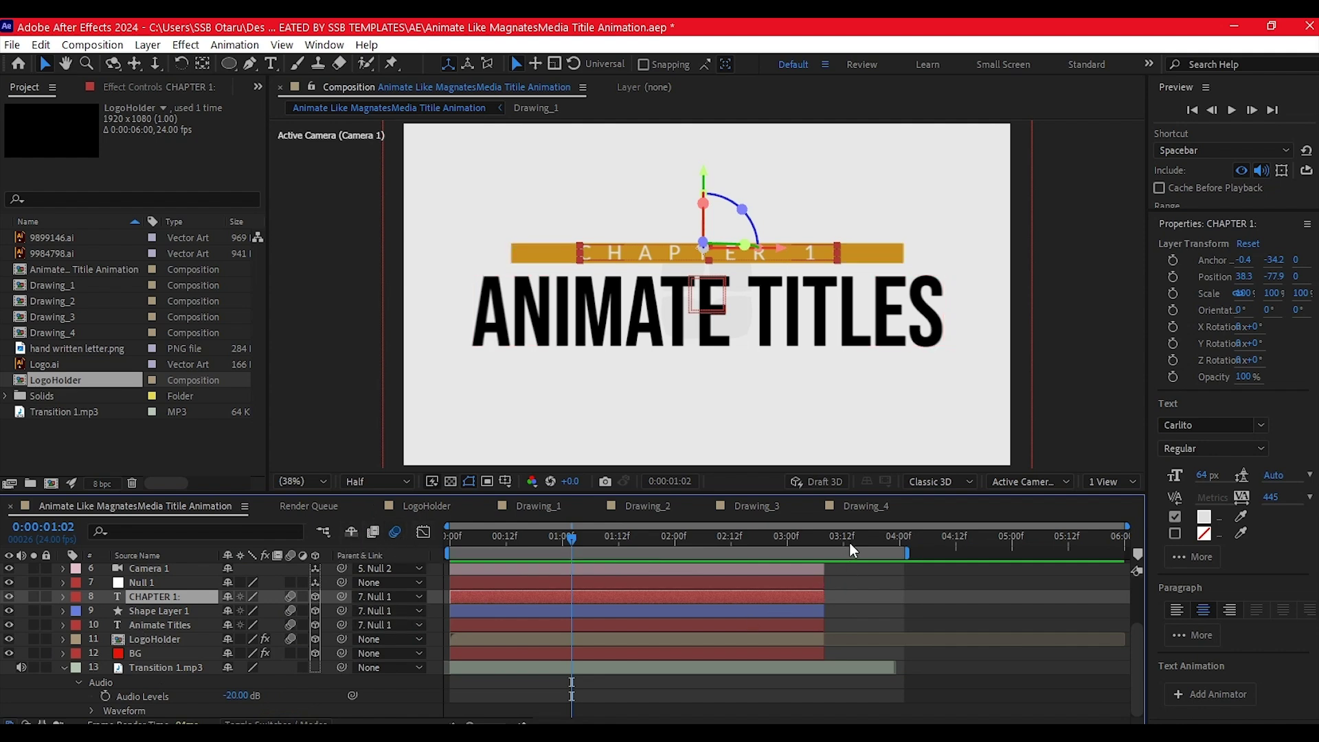
{"action": "left_click_drag", "start_coordinate": [848, 539], "coordinate": [704, 542]}
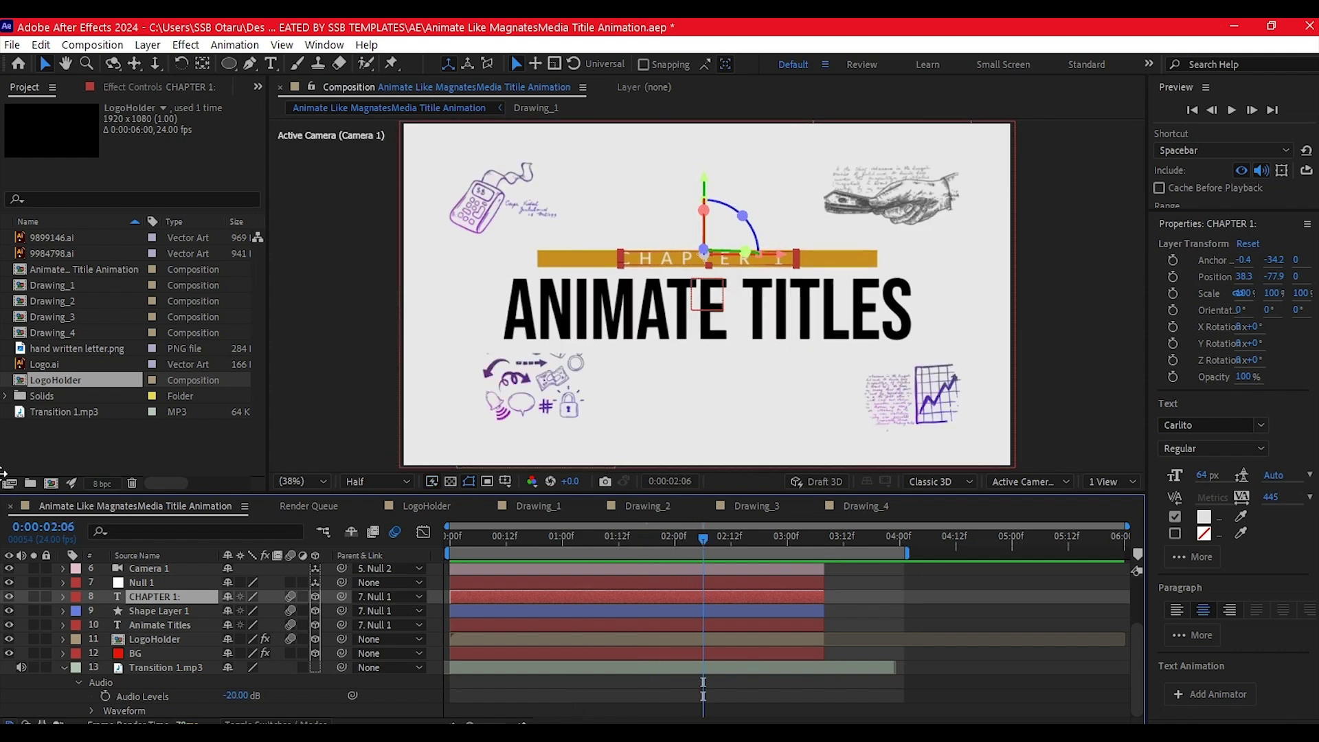
Create a new solid named BG and move it to the top of the layer stack
{"action": "right_click", "coordinate": [15, 612]}
{"action": "mouse_move", "coordinate": [26, 418]}
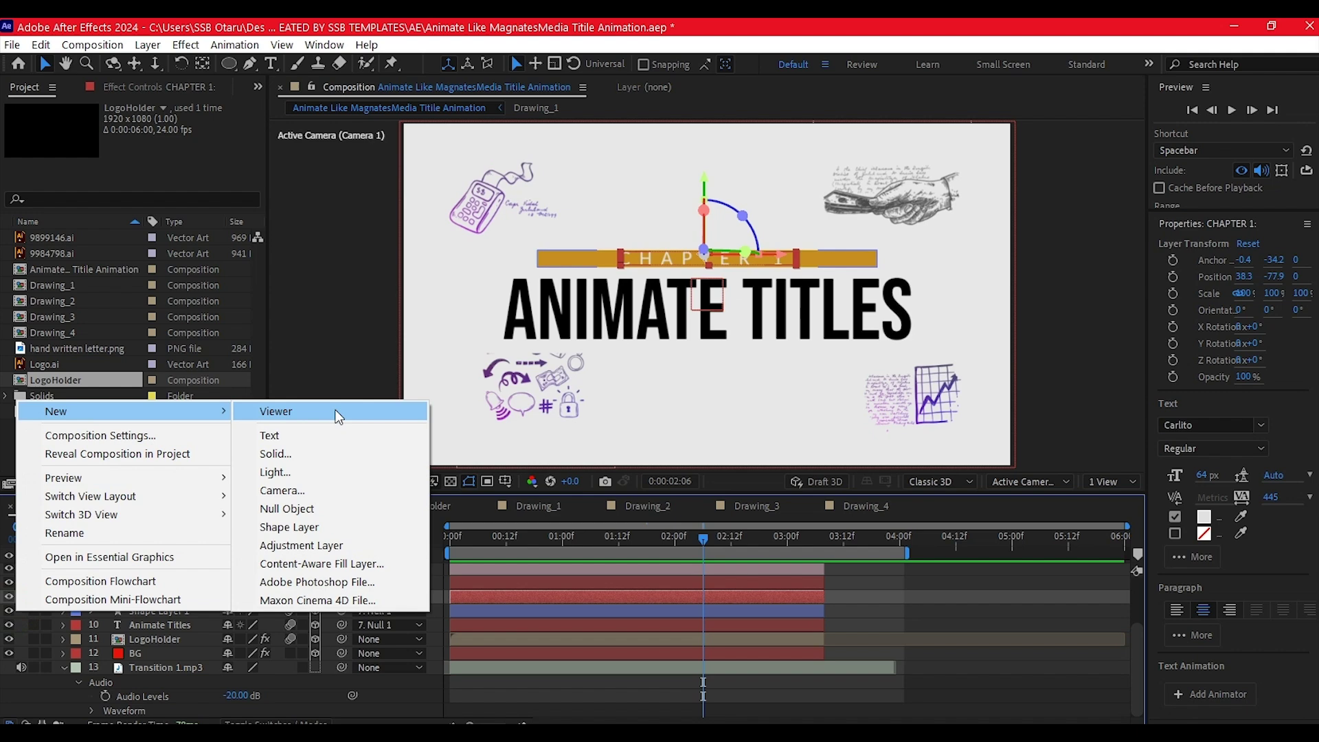
{"action": "left_click", "coordinate": [314, 454]}
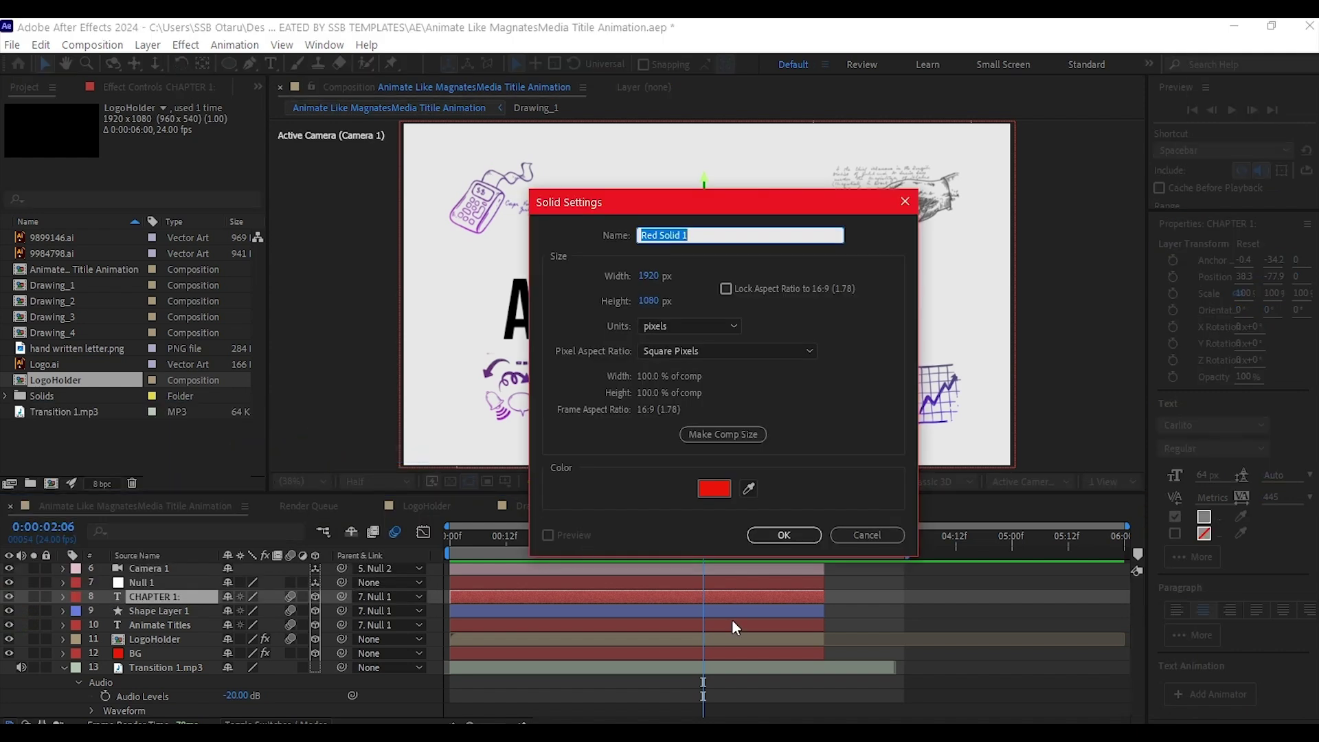
{"action": "type", "text": "BG"}
{"action": "left_click", "coordinate": [723, 434]}
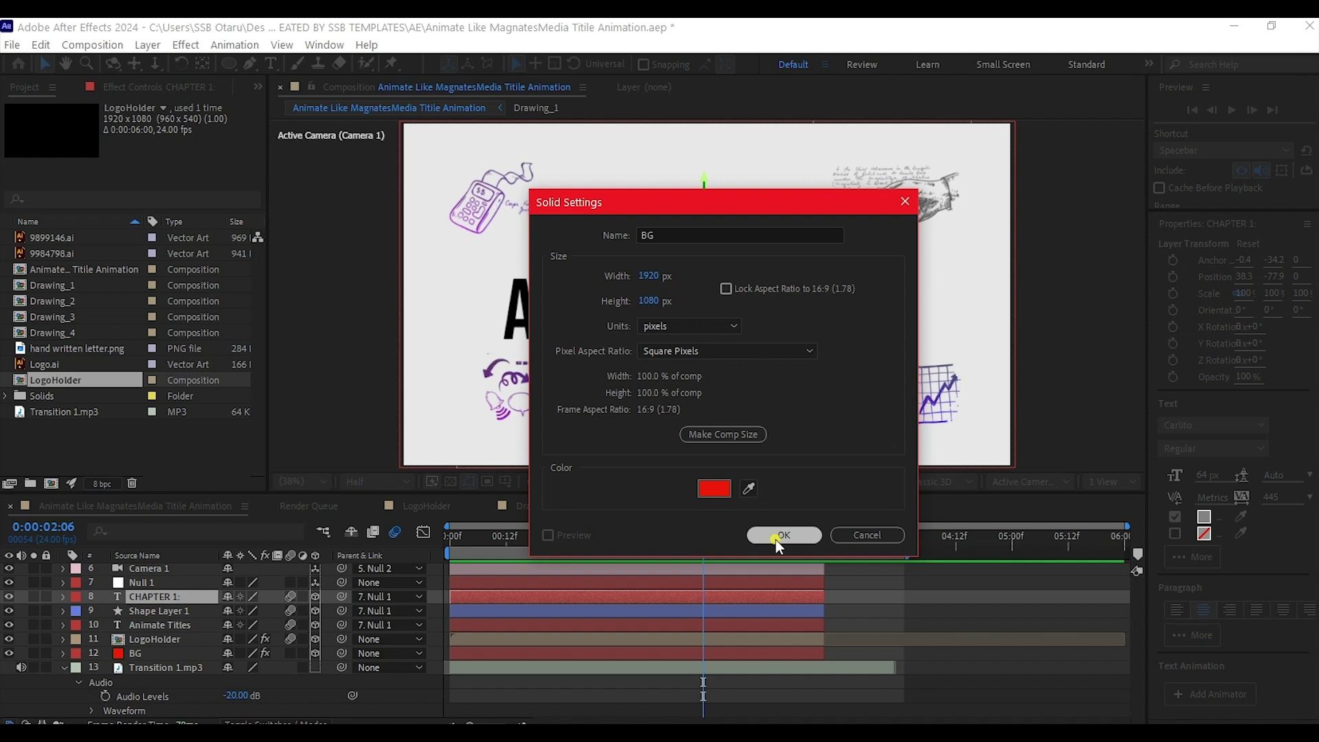
{"action": "left_click", "coordinate": [778, 536]}
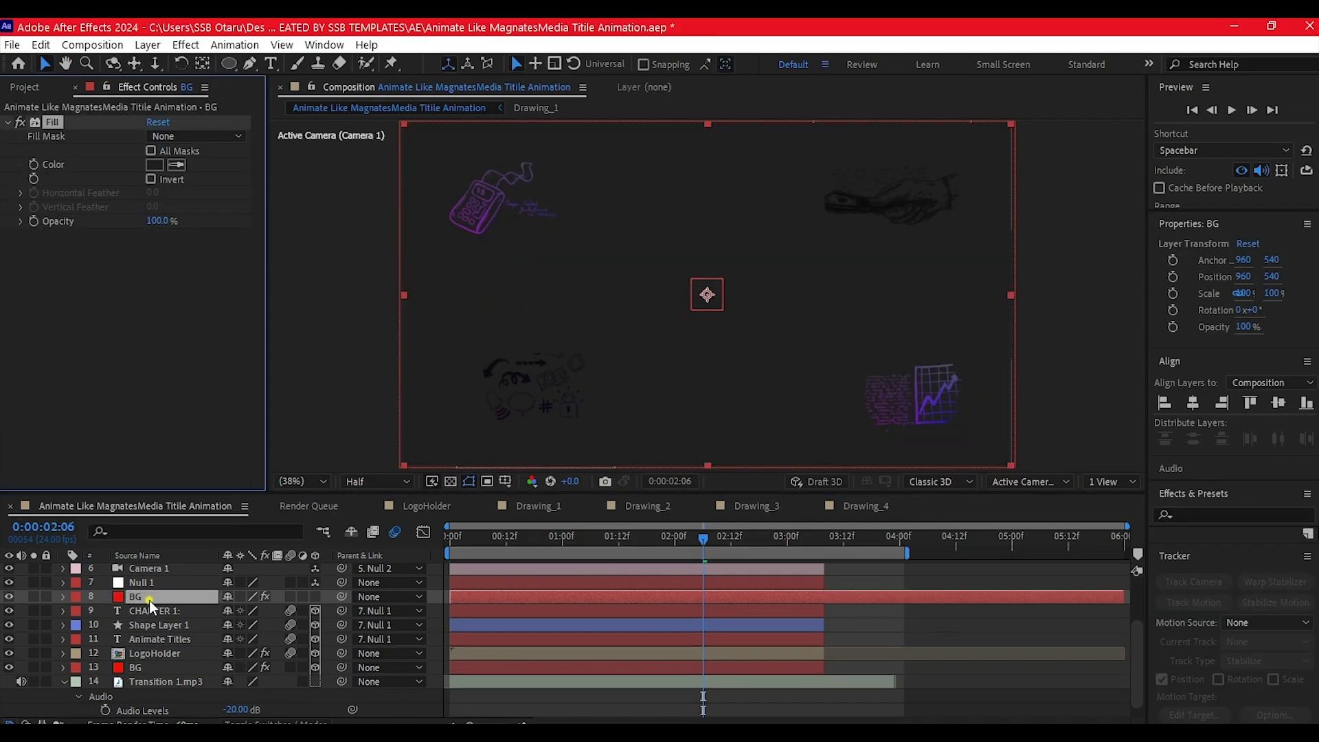
{"action": "left_click_drag", "start_coordinate": [150, 598], "coordinate": [187, 563]}
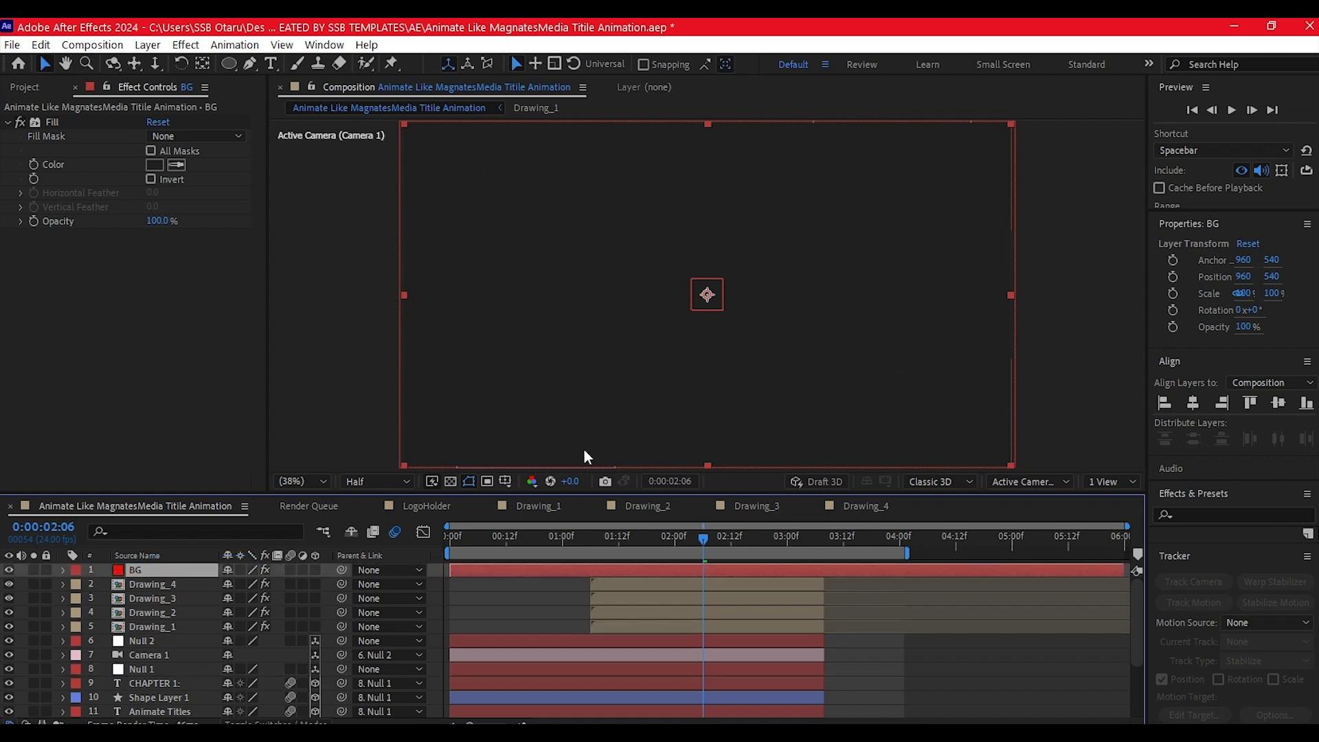
Add an ellipse mask filling the BG layer and set its mode to Subtract
{"action": "left_click", "coordinate": [232, 60]}
{"action": "left_click", "coordinate": [300, 99]}
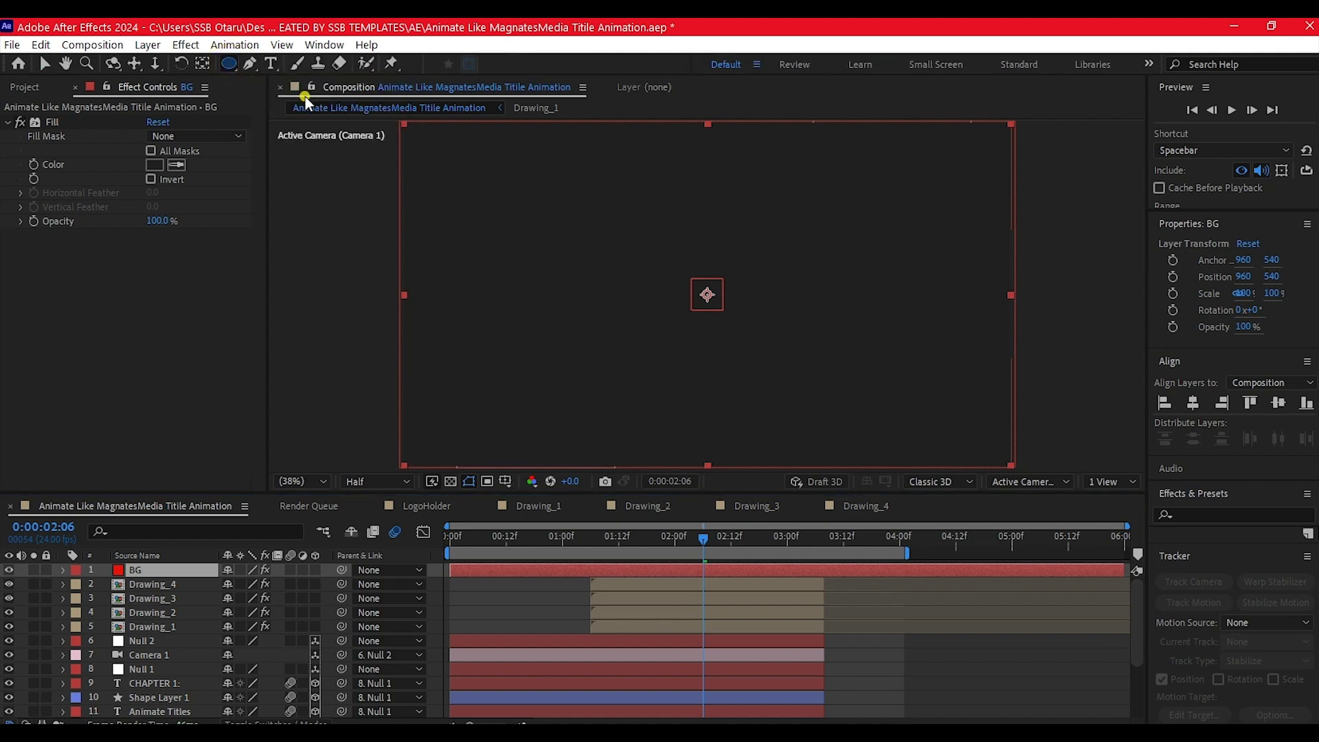
{"action": "double_click", "coordinate": [229, 63]}
{"action": "key", "text": "v"}
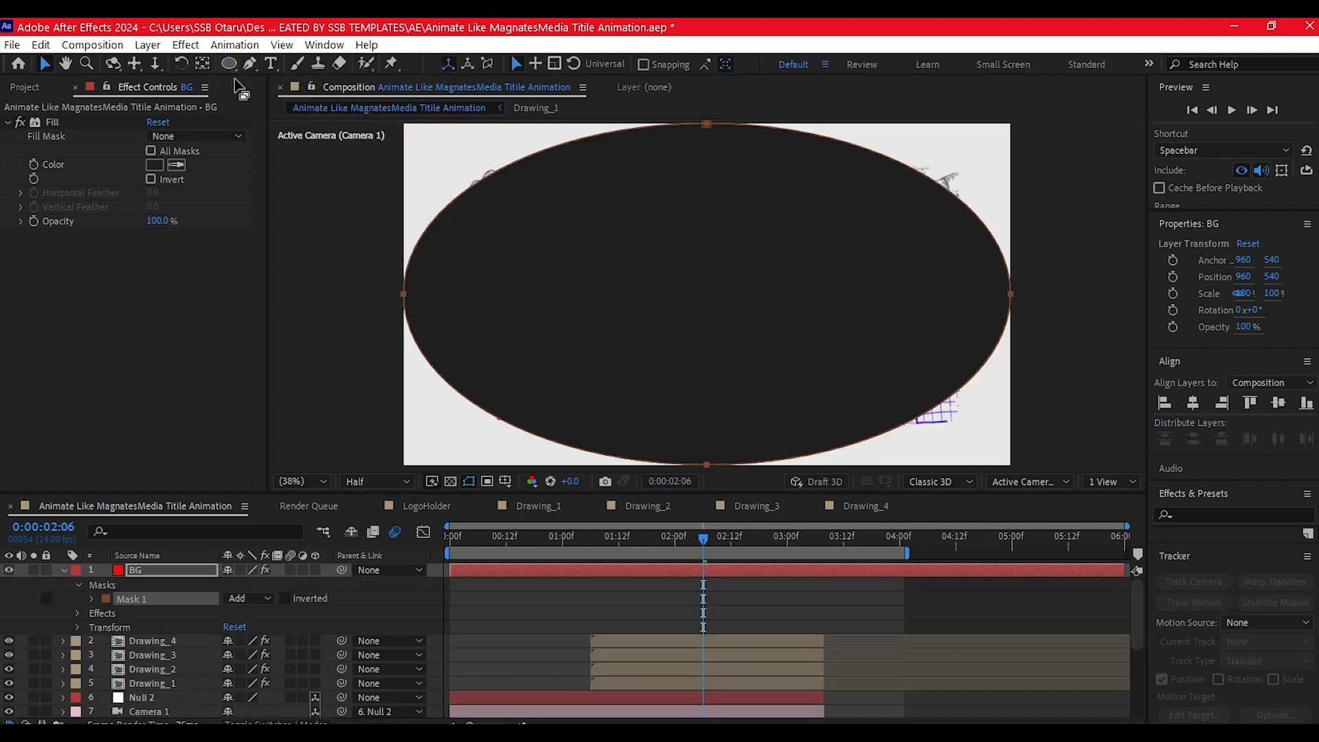
{"action": "left_click", "coordinate": [258, 597]}
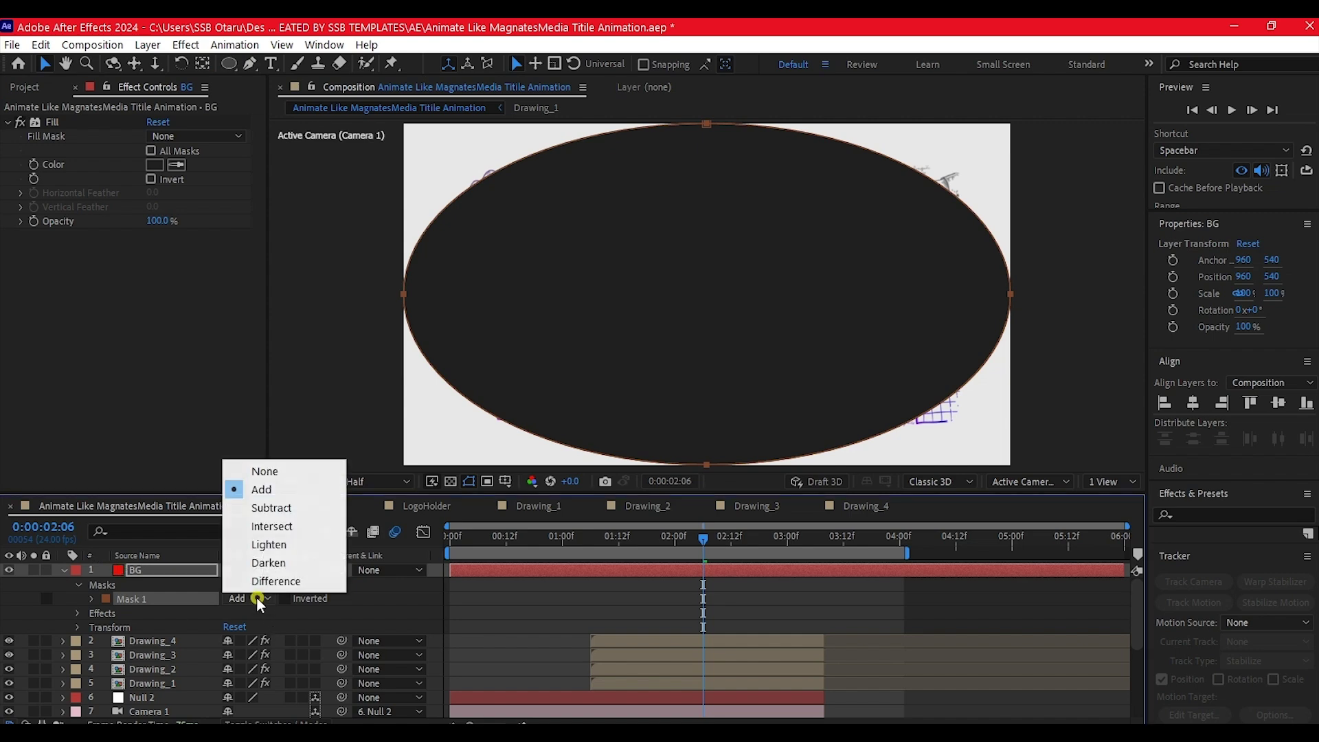
{"action": "left_click", "coordinate": [270, 509]}
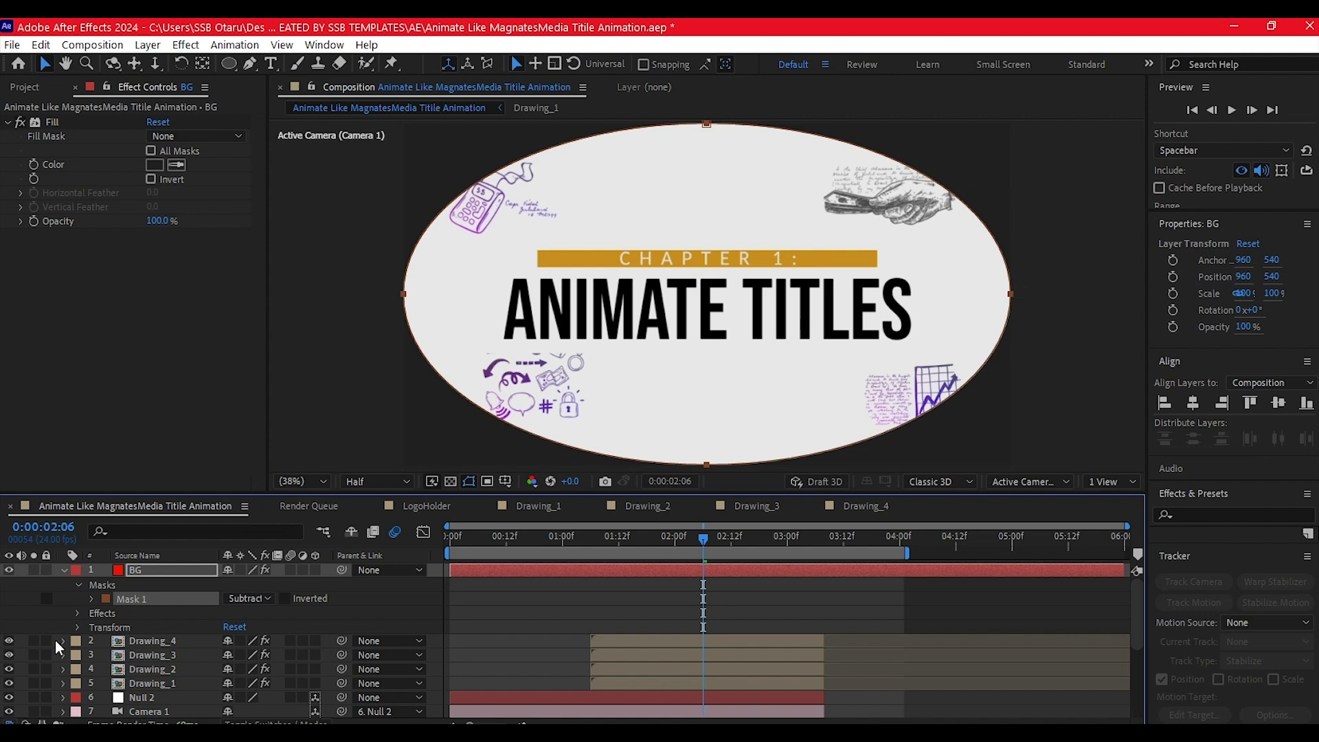
Feather the mask to 420 pixels and preview the vignetted title from the start
{"action": "key", "text": "f"}
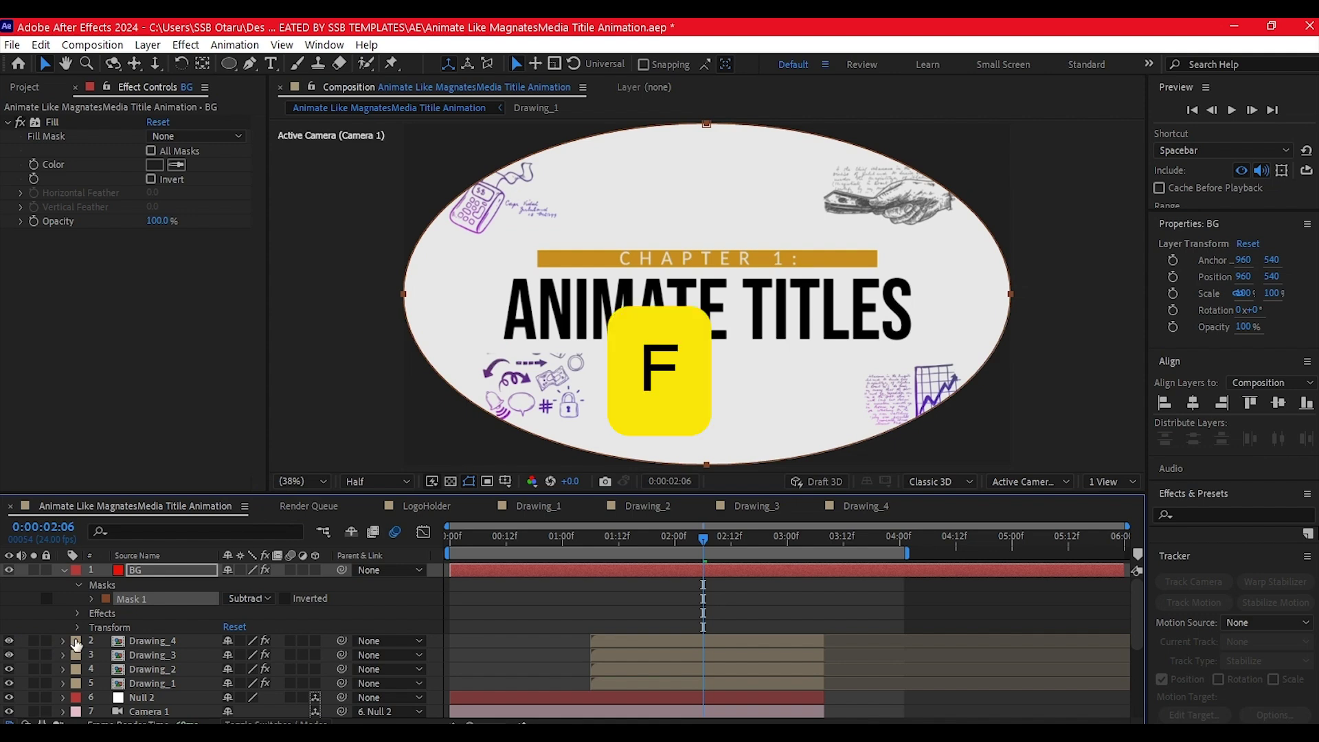
{"action": "left_click_drag", "start_coordinate": [241, 602], "coordinate": [371, 602]}
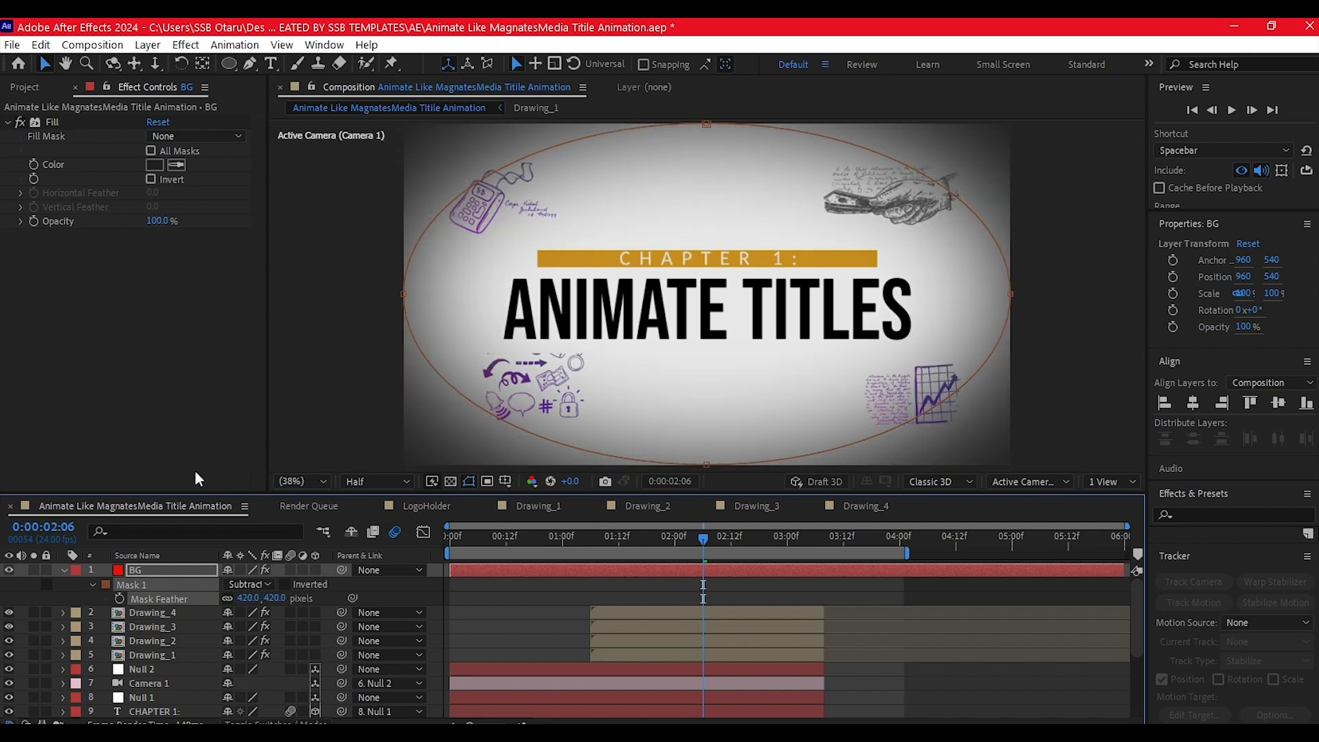
{"action": "left_click_drag", "start_coordinate": [478, 533], "coordinate": [406, 533]}
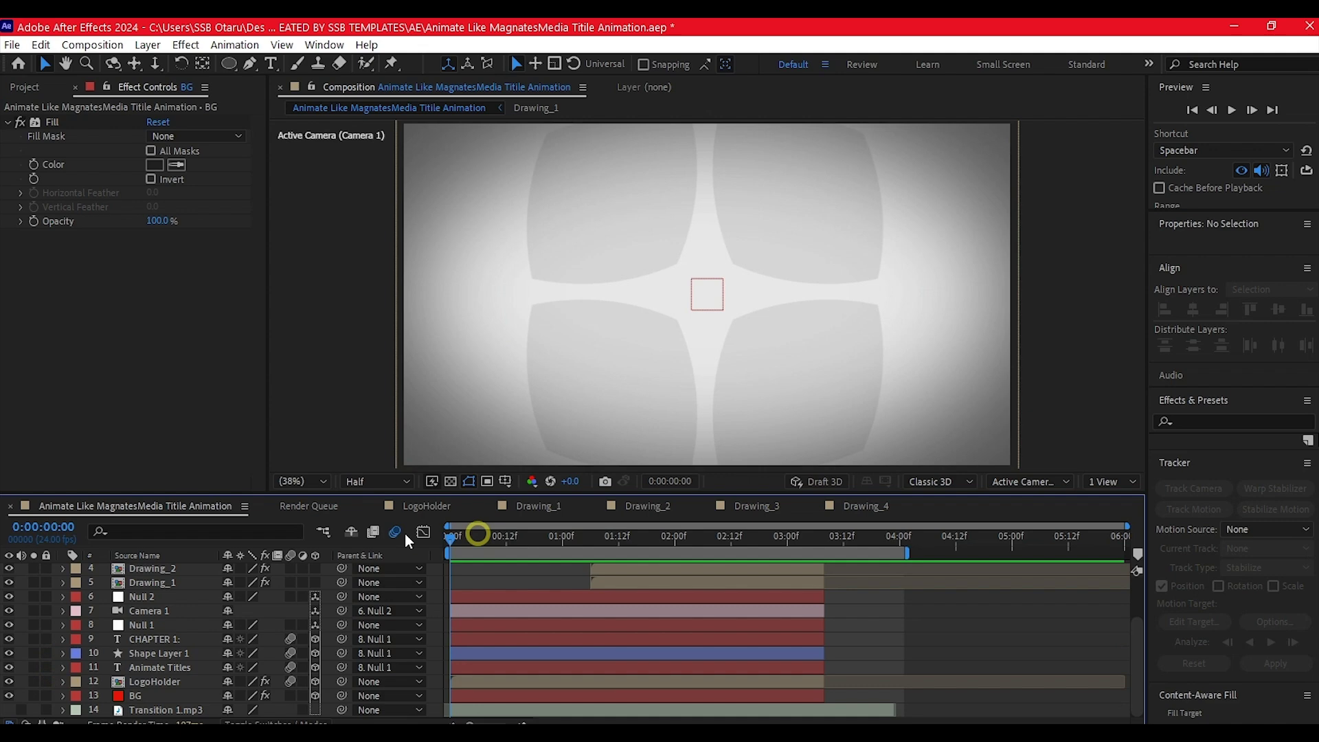
{"action": "key", "text": "space"}
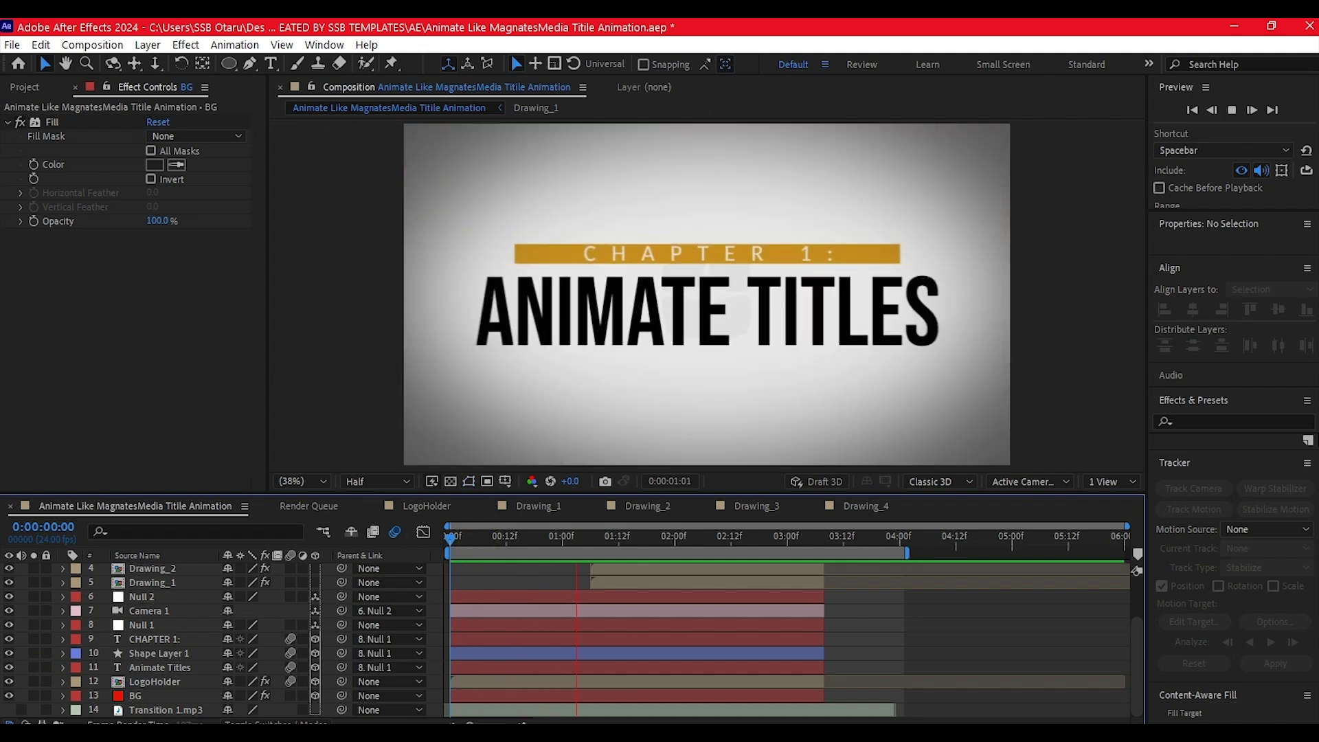